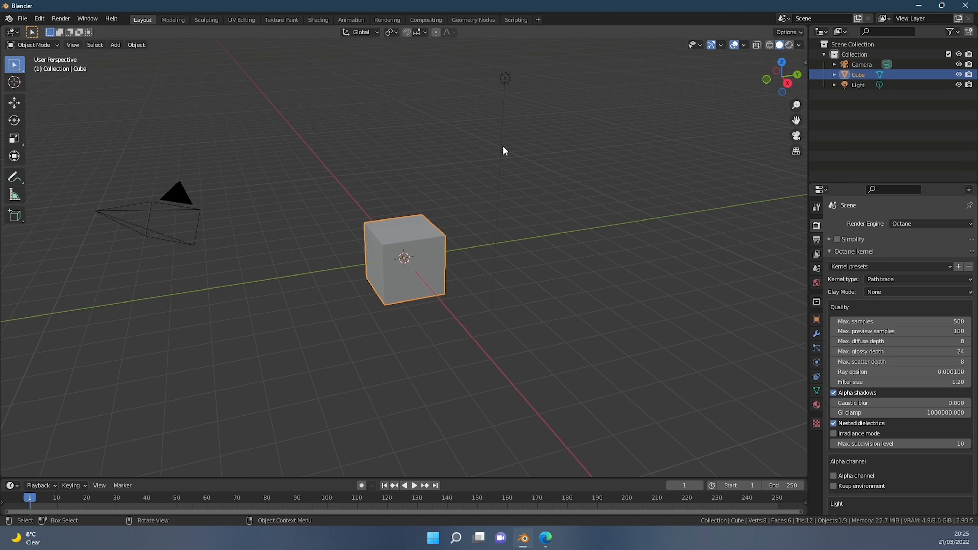
Step: Switch the viewport to rendered shading to preview the cube with Octane
{"action": "left_click", "coordinate": [789, 45]}
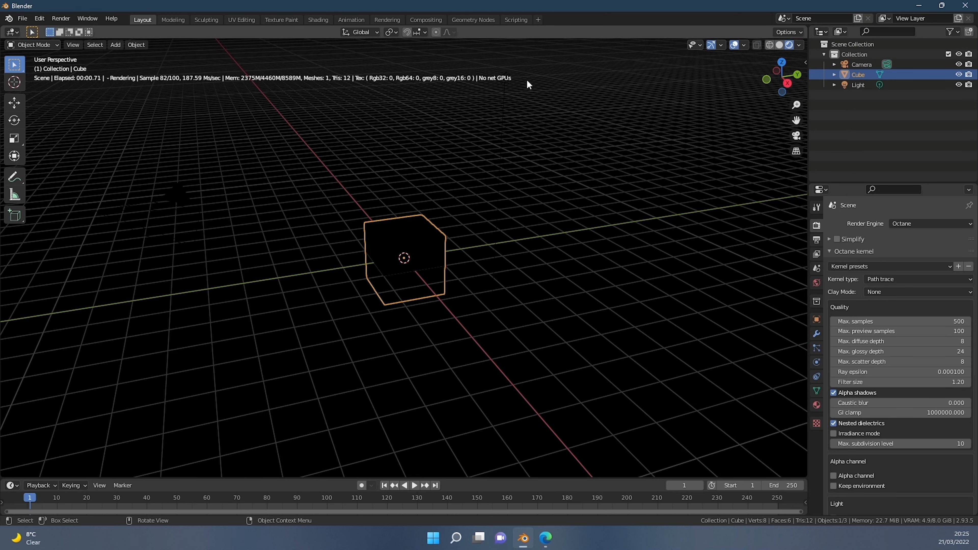
{"action": "middle_click_drag", "start_coordinate": [468, 88], "coordinate": [449, 147]}
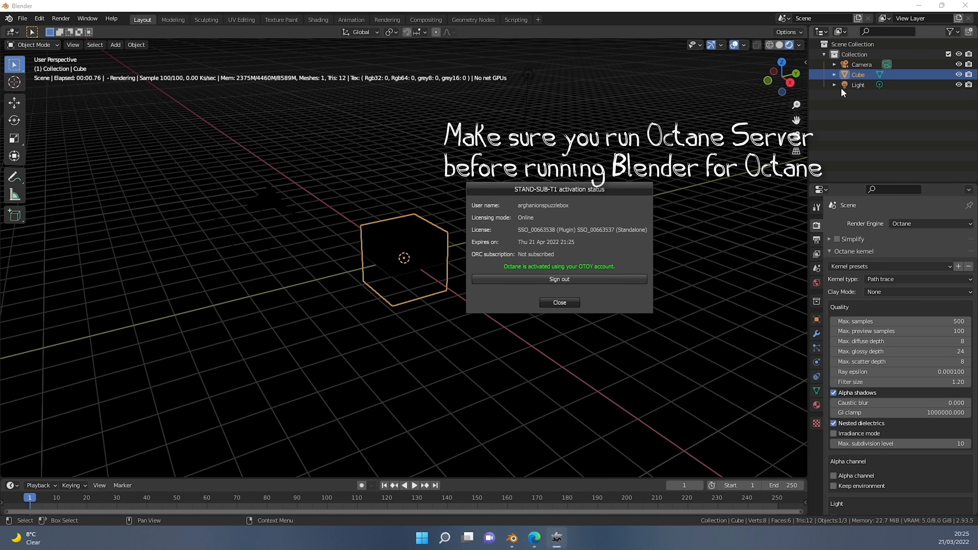
Step: Close the Octane activation status window, launch Blender Octane Edition and dismiss its splash screen
{"action": "left_click", "coordinate": [547, 304]}
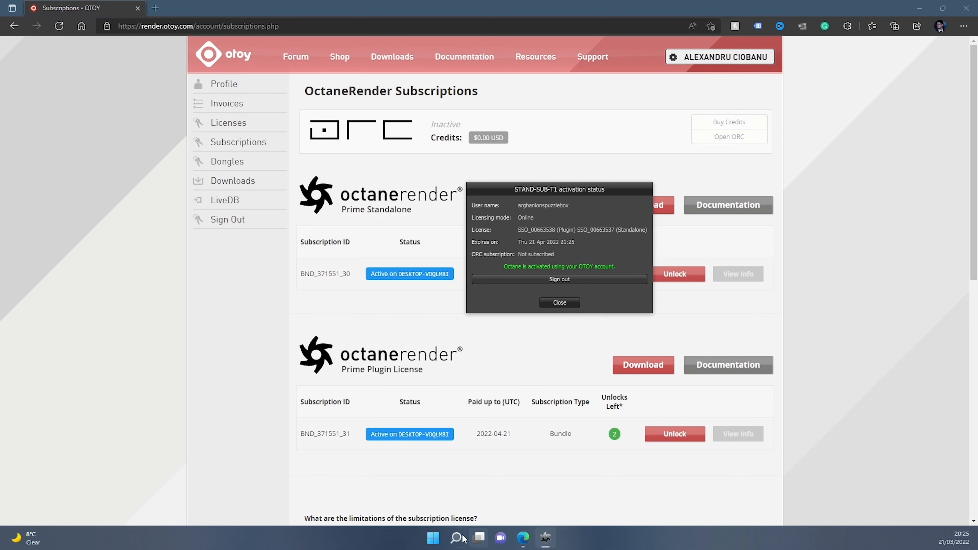
{"action": "left_click", "coordinate": [457, 538]}
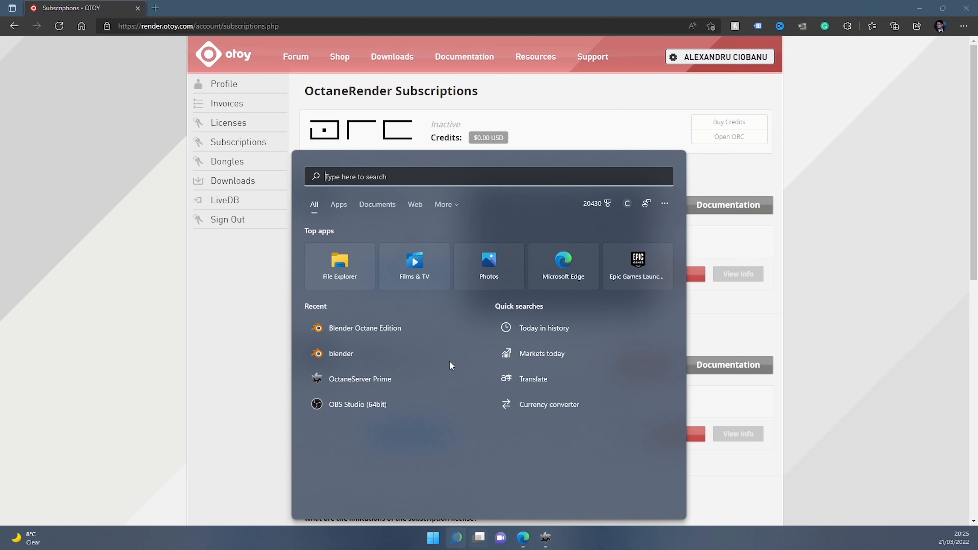
{"action": "left_click", "coordinate": [422, 328]}
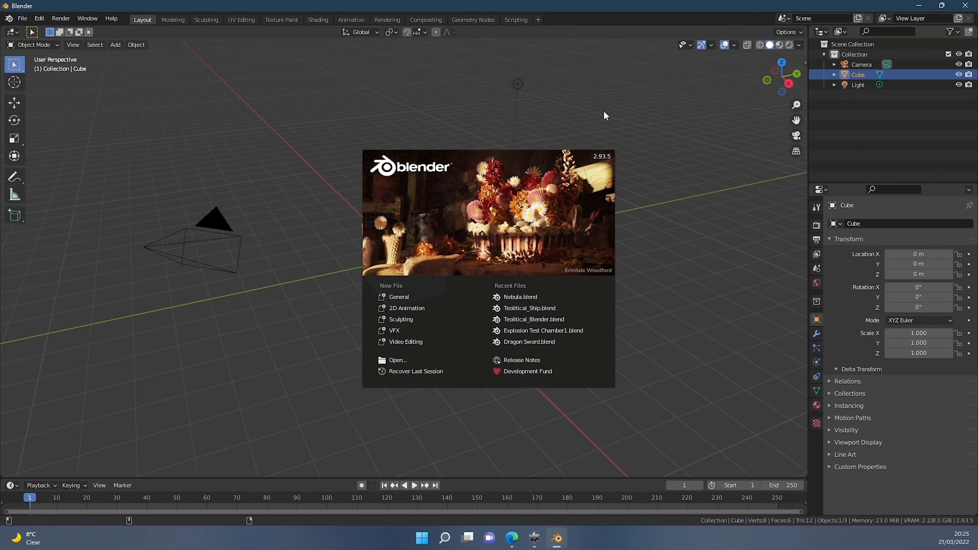
{"action": "left_click", "coordinate": [605, 116]}
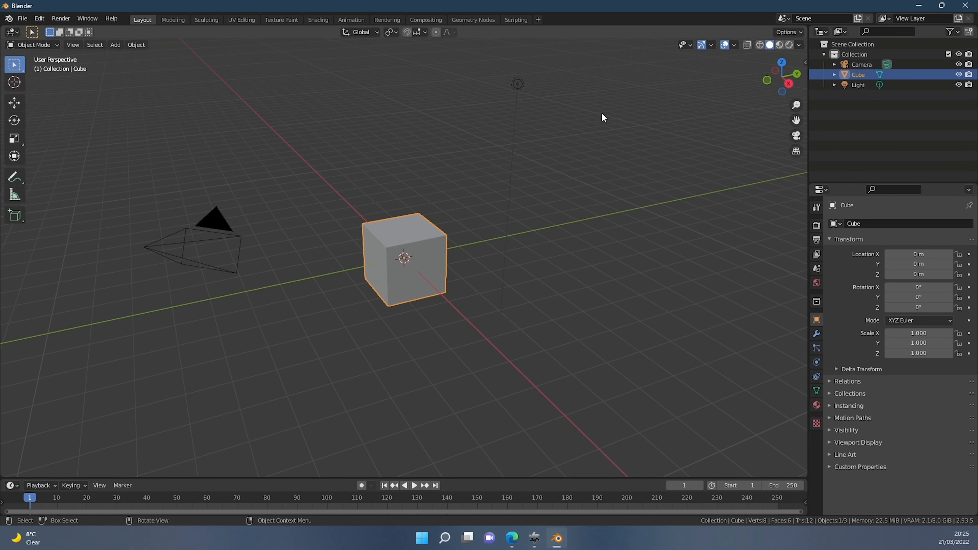
Step: Set the scene's render engine to Octane and switch the viewport to rendered shading
{"action": "left_click", "coordinate": [816, 225]}
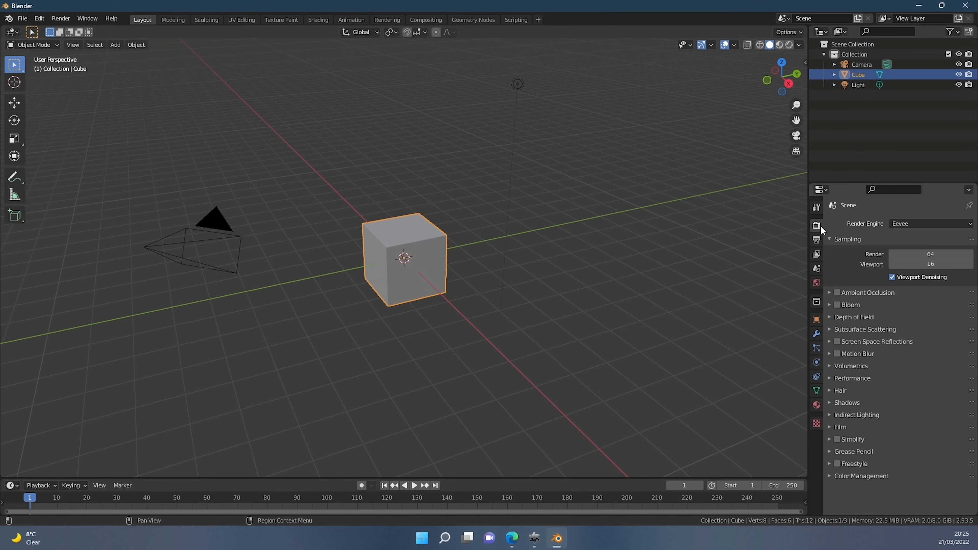
{"action": "left_click", "coordinate": [923, 223]}
{"action": "left_click", "coordinate": [920, 265]}
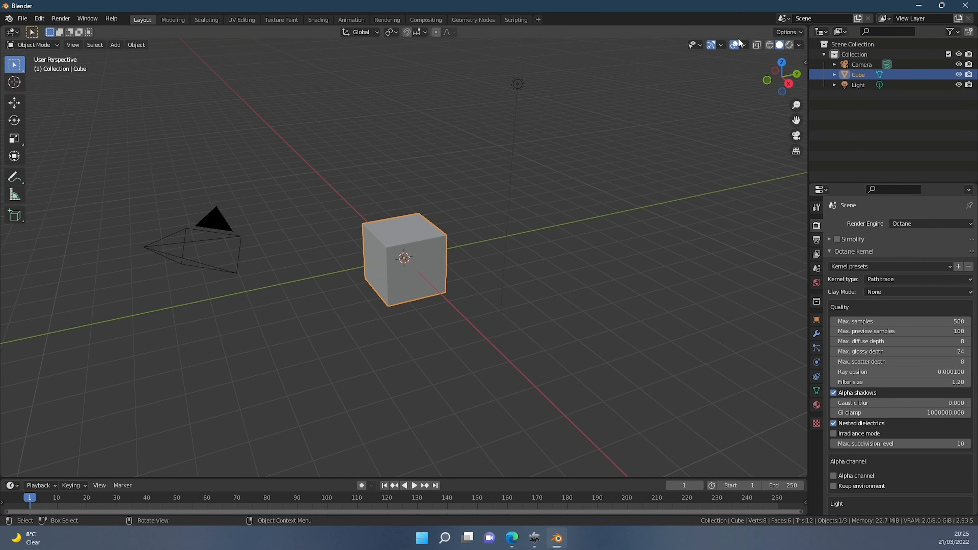
{"action": "left_click", "coordinate": [789, 45]}
{"action": "middle_click_drag", "start_coordinate": [532, 142], "coordinate": [470, 250]}
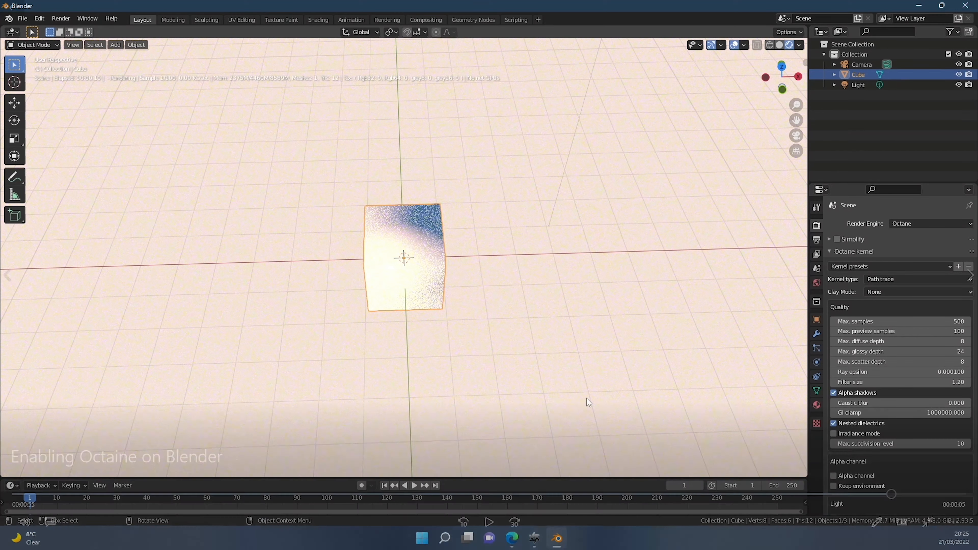
{"action": "left_click", "coordinate": [535, 540]}
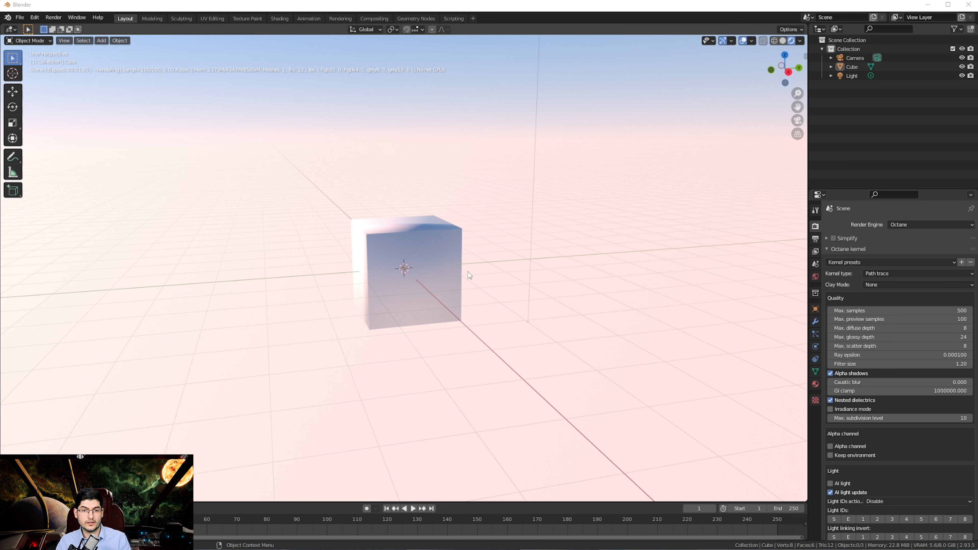
{"action": "mouse_move", "coordinate": [408, 177]}
{"action": "middle_mouse_down"}
{"action": "mouse_move", "coordinate": [421, 179]}
{"action": "mouse_move", "coordinate": [406, 160]}
{"action": "middle_mouse_up"}
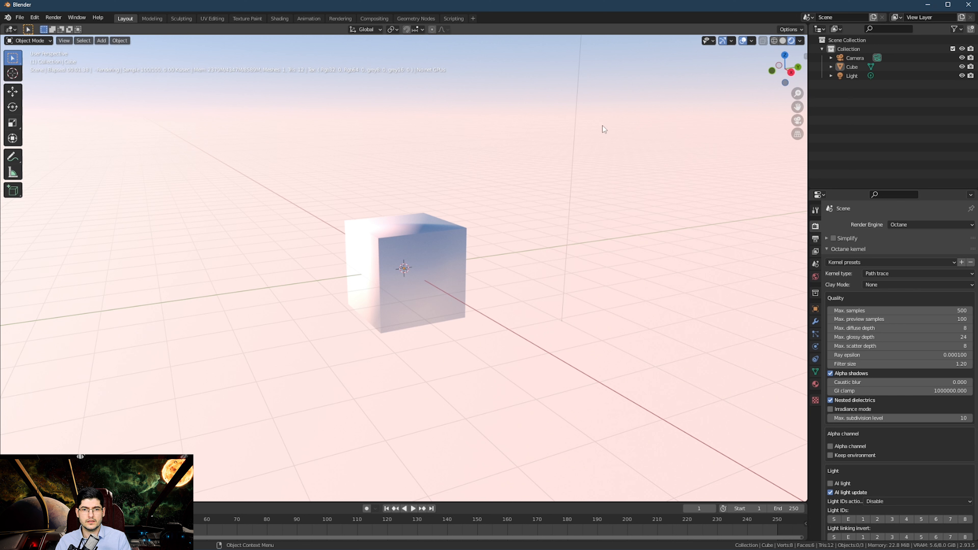
{"action": "middle_click_drag", "start_coordinate": [347, 198], "coordinate": [124, 252]}
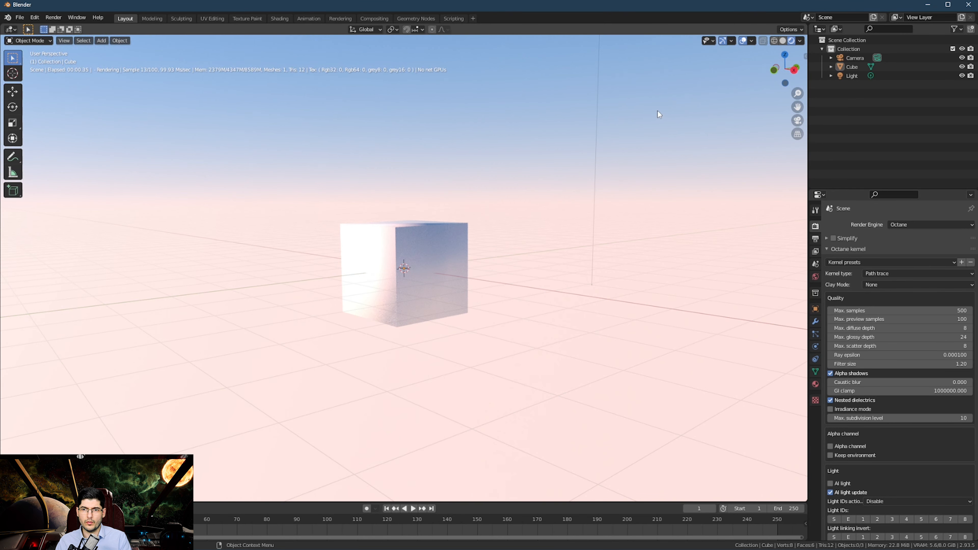
{"action": "middle_click_drag", "start_coordinate": [580, 154], "coordinate": [477, 205]}
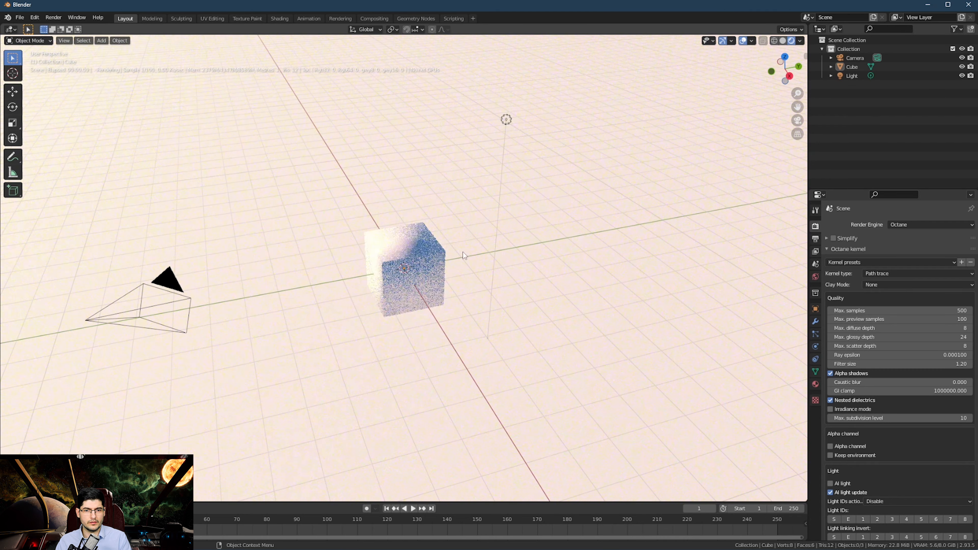
Step: Delete the default cube and the light from the scene, leaving the camera in place
{"action": "key", "text": "a"}
{"action": "scroll", "coordinate": [304, 293], "scroll_direction": "down", "scroll_amount": 2}
{"action": "left_click", "coordinate": [308, 272]}
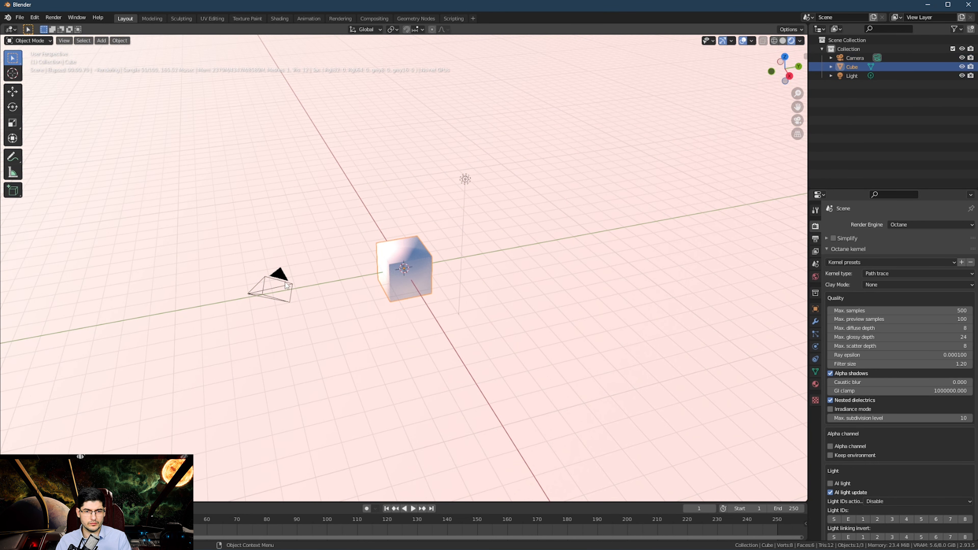
{"action": "left_click", "coordinate": [280, 275]}
{"action": "scroll", "coordinate": [361, 265], "scroll_direction": "up", "scroll_amount": 1}
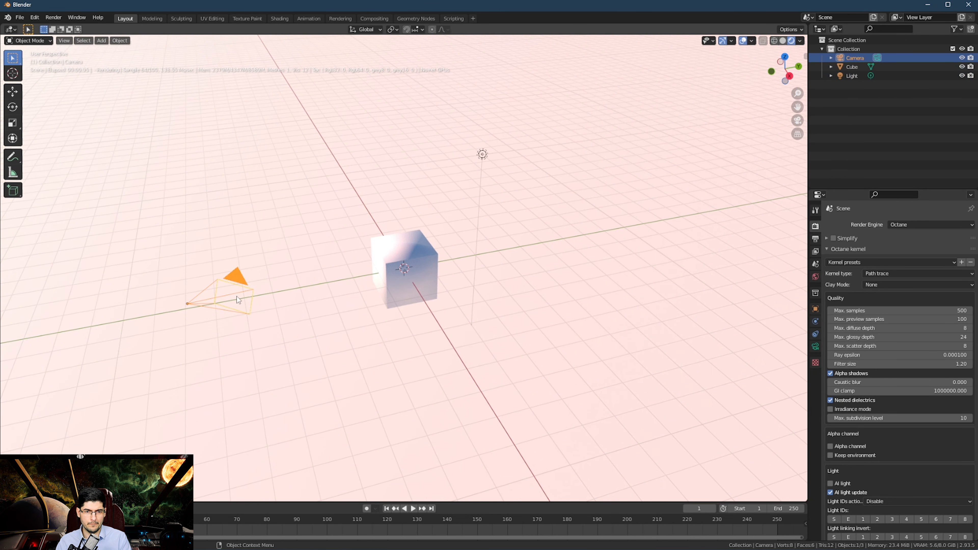
{"action": "left_click", "coordinate": [482, 155]}
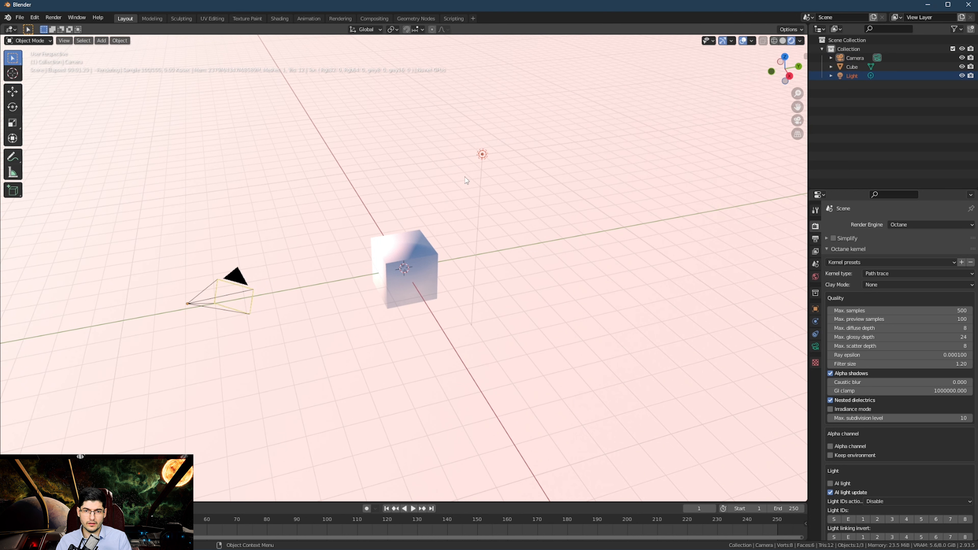
{"action": "left_click", "coordinate": [421, 254], "text": "shift"}
{"action": "middle_click_drag", "start_coordinate": [498, 203], "coordinate": [462, 209]}
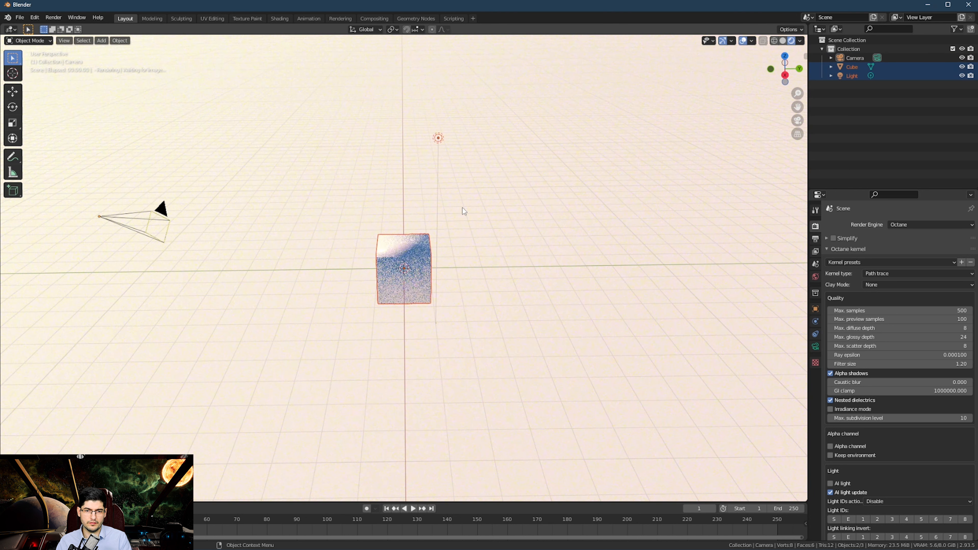
{"action": "key", "text": "x"}
{"action": "left_click", "coordinate": [461, 208]}
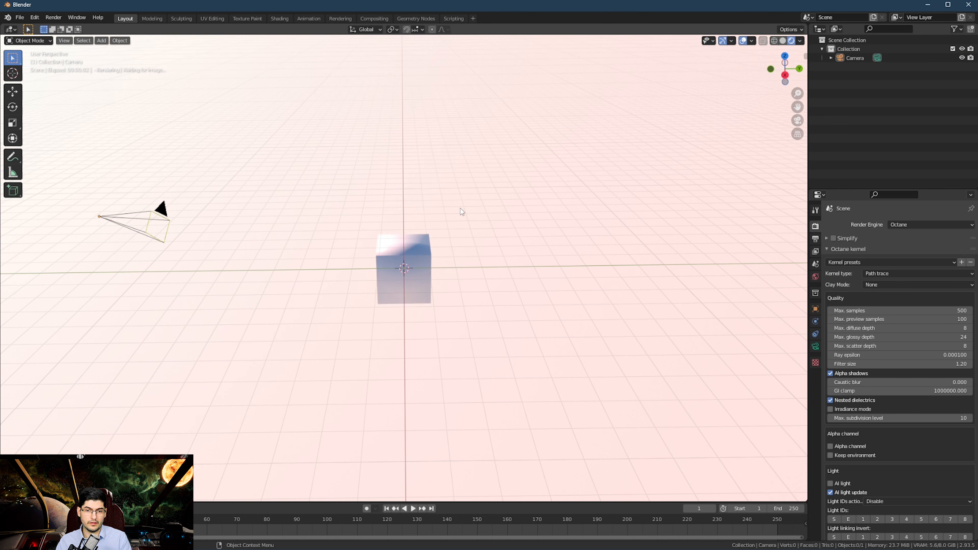
Step: Open the Shading workspace and set the shader editor's type to World to show the world nodes
{"action": "middle_click_drag", "start_coordinate": [462, 213], "coordinate": [456, 213]}
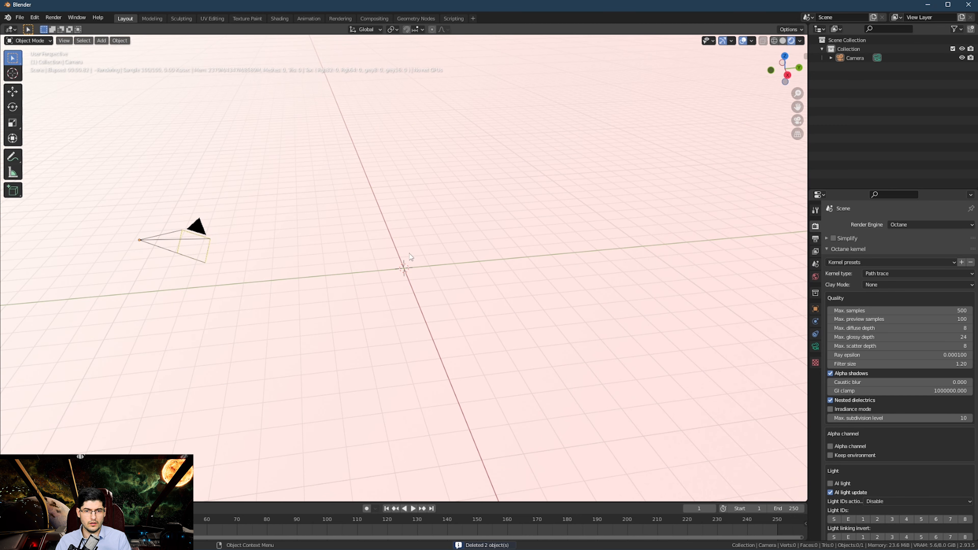
{"action": "middle_click_drag", "start_coordinate": [392, 245], "coordinate": [445, 243]}
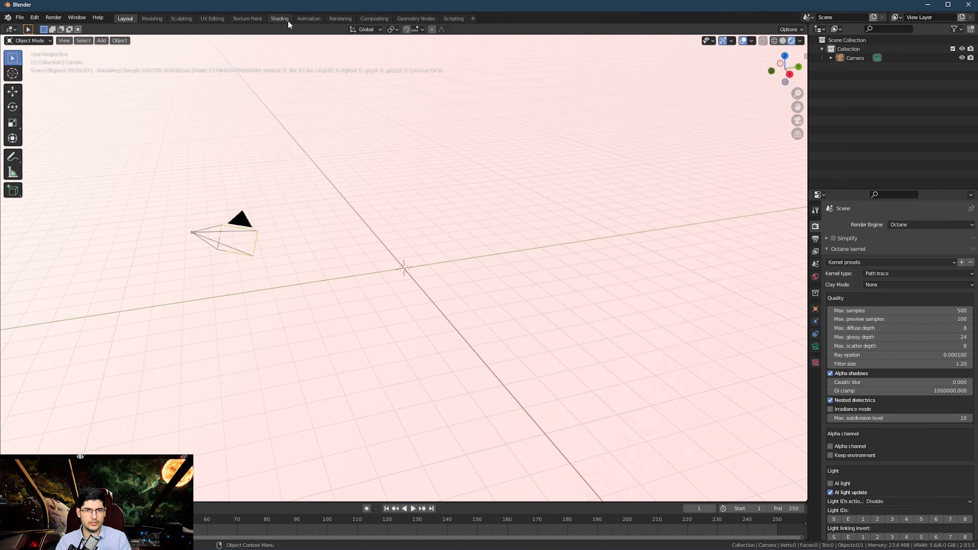
{"action": "left_click", "coordinate": [280, 18]}
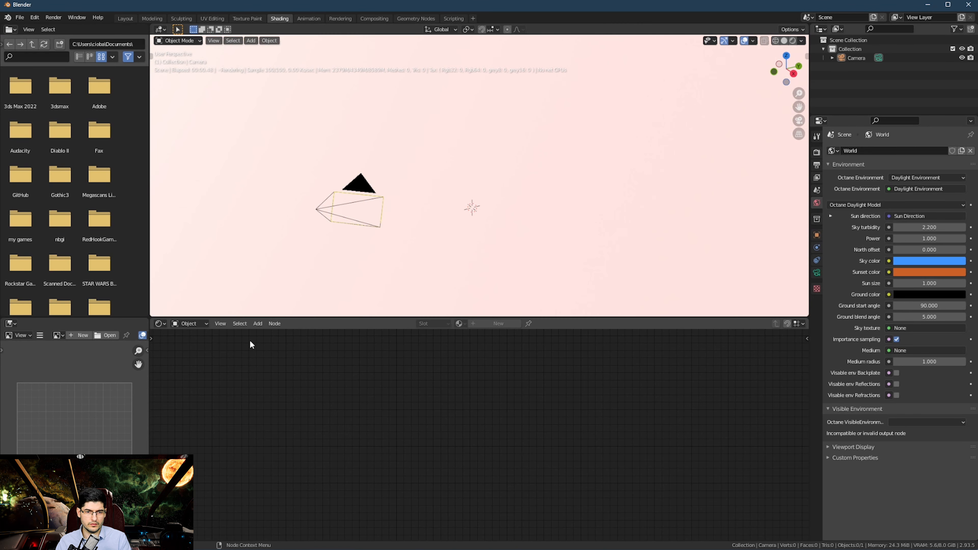
{"action": "left_click", "coordinate": [186, 323]}
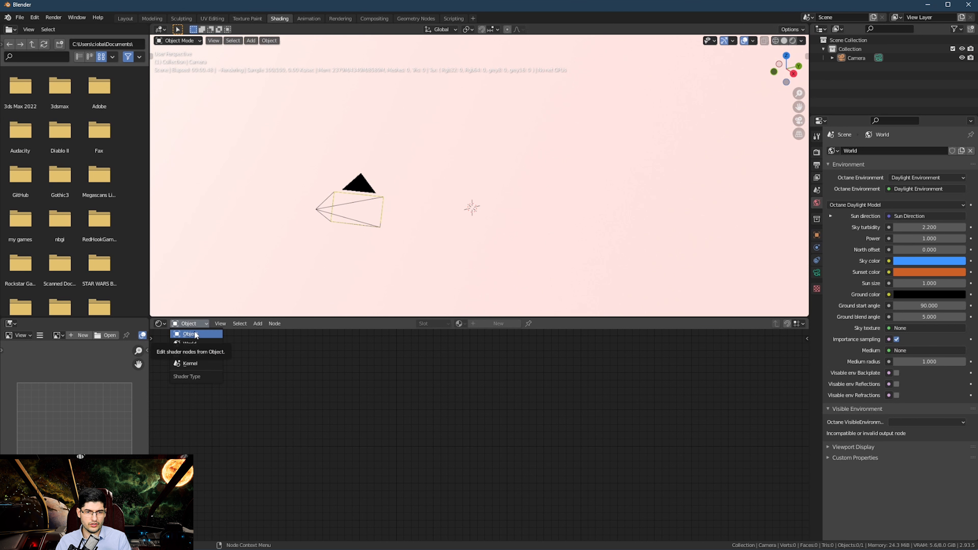
{"action": "left_click", "coordinate": [192, 347]}
{"action": "middle_click_drag", "start_coordinate": [422, 394], "coordinate": [374, 429]}
{"action": "scroll", "coordinate": [373, 415], "scroll_direction": "down", "scroll_amount": 2}
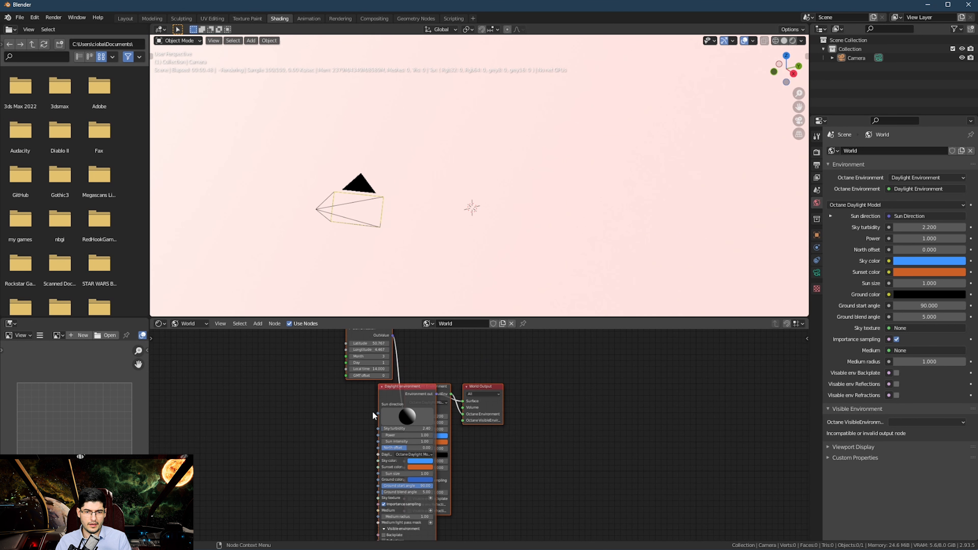
Step: Enlarge the node editor area by shrinking the 3D viewport above it
{"action": "left_click_drag", "start_coordinate": [381, 404], "coordinate": [314, 418]}
{"action": "left_click", "coordinate": [421, 383]}
{"action": "scroll", "coordinate": [393, 397], "scroll_direction": "up", "scroll_amount": 3}
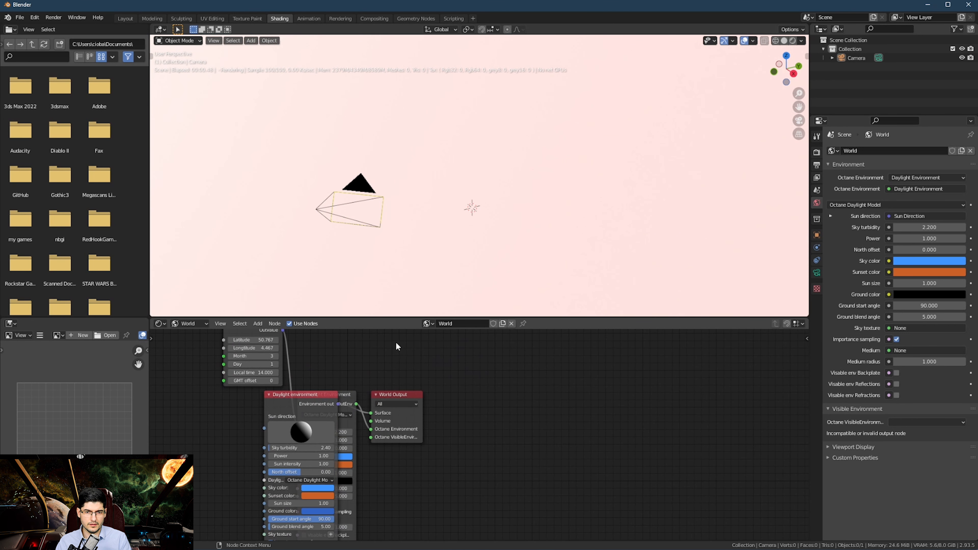
{"action": "left_click_drag", "start_coordinate": [391, 318], "coordinate": [390, 200]}
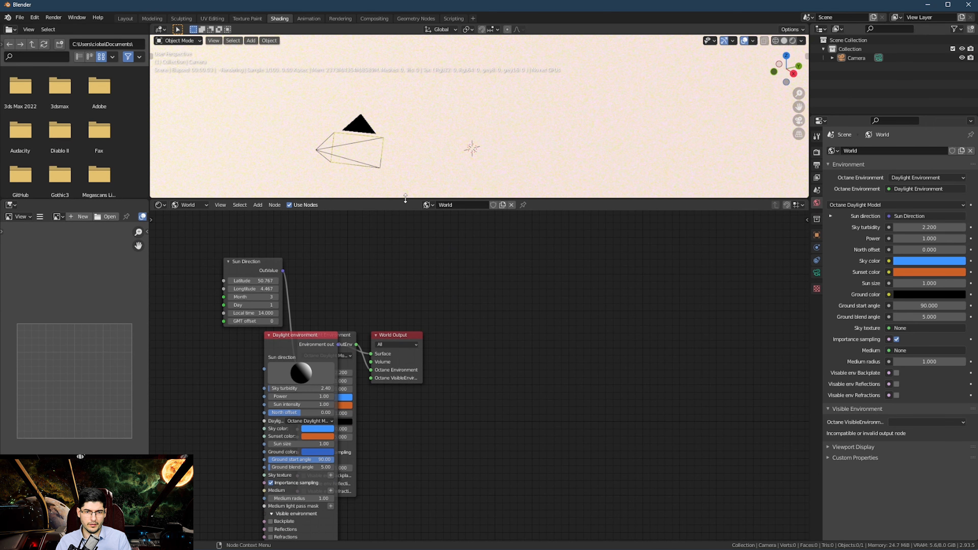
Step: Spread the overlapping Sun Direction and two daylight environment nodes apart so their links to World Output are readable
{"action": "left_click_drag", "start_coordinate": [286, 351], "coordinate": [157, 382]}
{"action": "left_click_drag", "start_coordinate": [239, 274], "coordinate": [179, 272]}
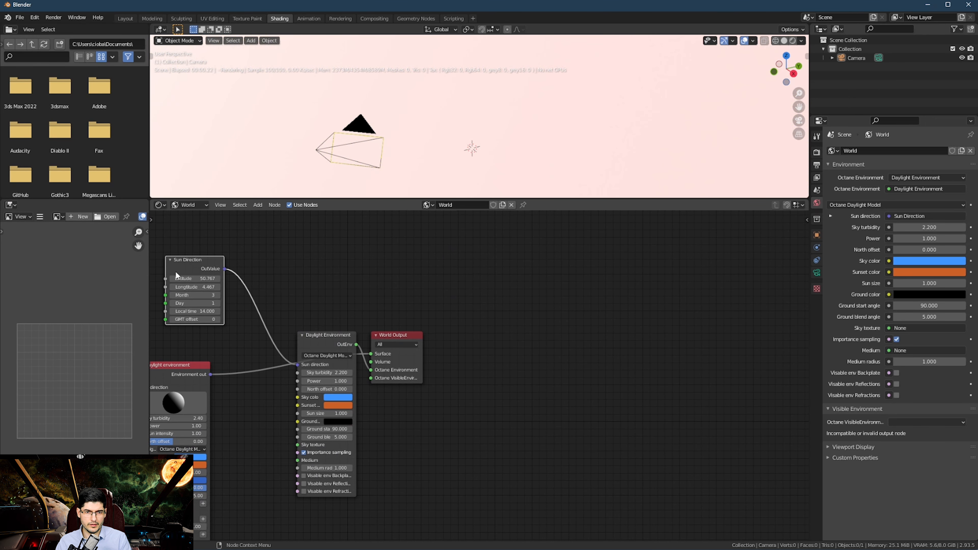
{"action": "middle_click_drag", "start_coordinate": [220, 306], "coordinate": [255, 301]}
{"action": "scroll", "coordinate": [336, 334], "scroll_direction": "up", "scroll_amount": 2}
{"action": "left_click_drag", "start_coordinate": [337, 338], "coordinate": [307, 400]}
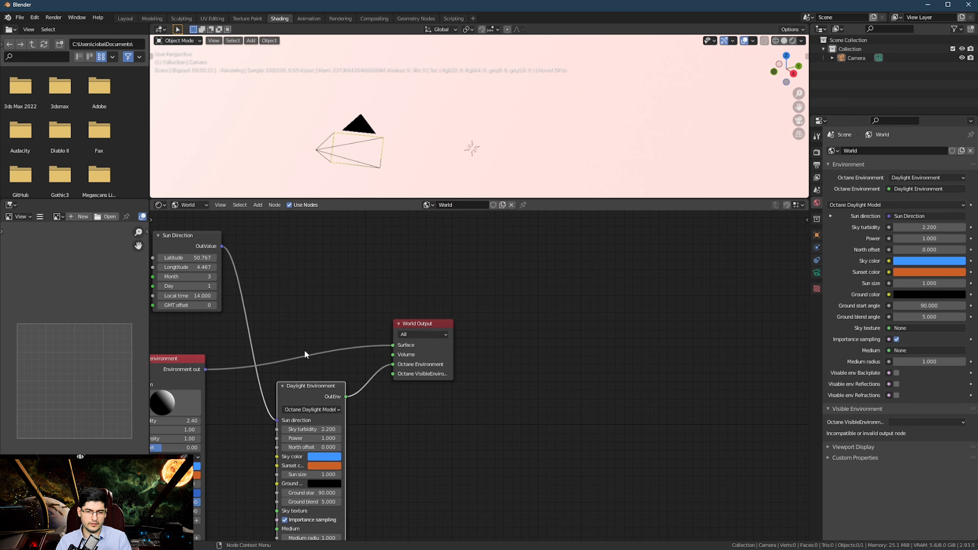
{"action": "middle_click_drag", "start_coordinate": [313, 348], "coordinate": [370, 308]}
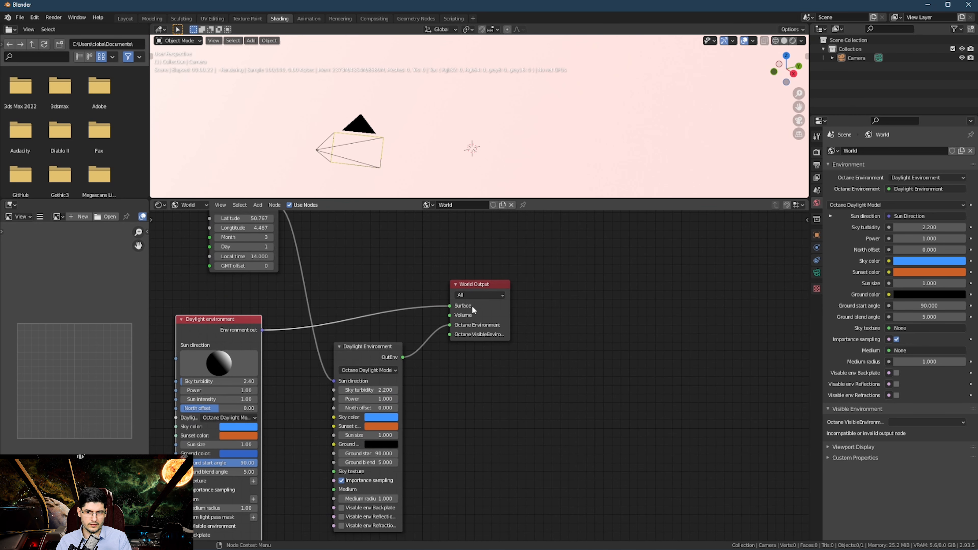
{"action": "middle_click_drag", "start_coordinate": [374, 327], "coordinate": [411, 327]}
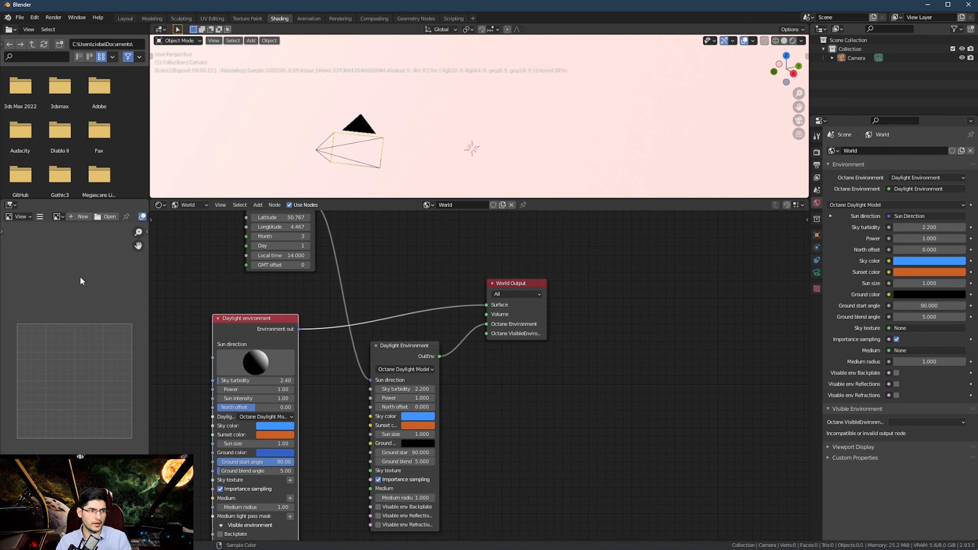
Step: Delete the Sun Direction node and both daylight environment nodes, keeping only World Output
{"action": "left_click_drag", "start_coordinate": [404, 252], "coordinate": [216, 422]}
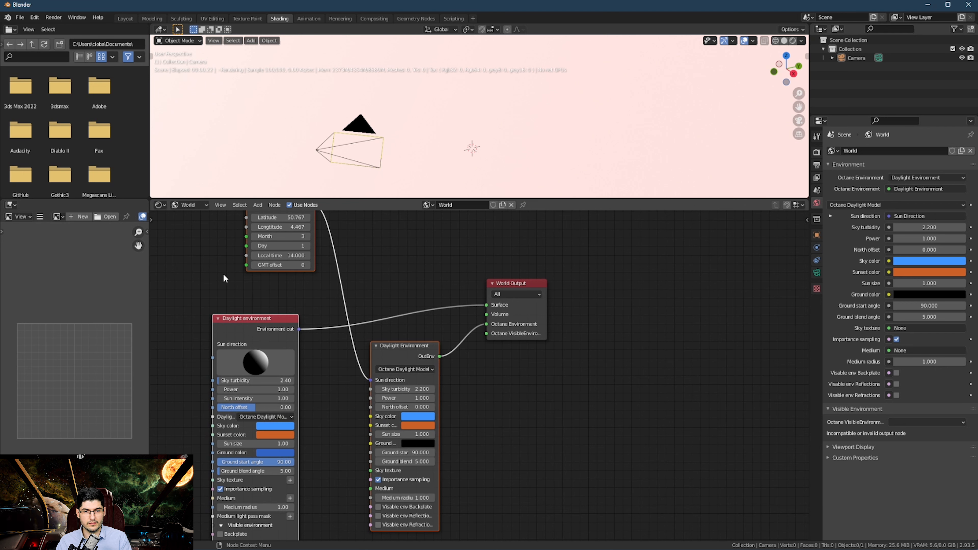
{"action": "middle_click_drag", "start_coordinate": [256, 285], "coordinate": [284, 306]}
{"action": "key", "text": "Delete"}
{"action": "scroll", "coordinate": [351, 315], "scroll_direction": "up", "scroll_amount": 2}
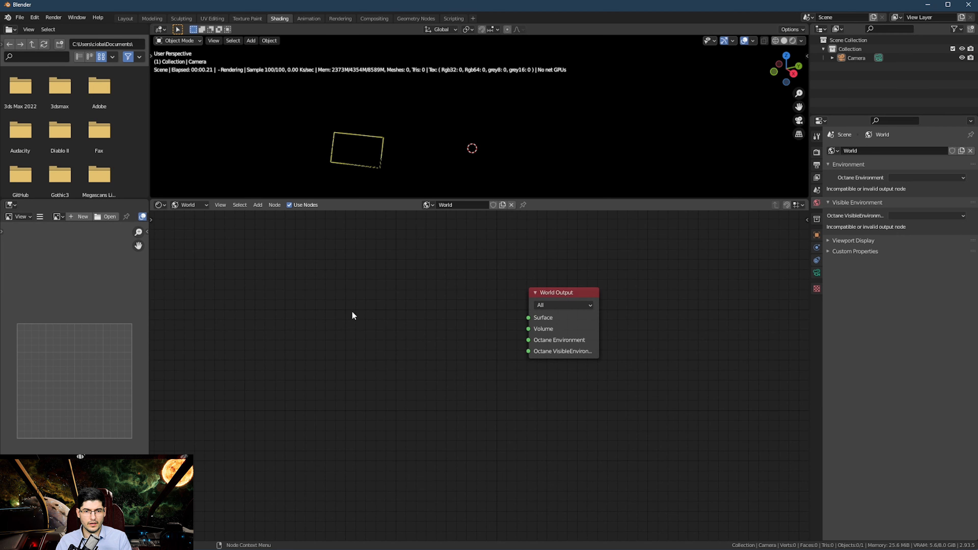
Step: Add a Texture environment node to the world node tree just before the World Output node
{"action": "key", "text": "shift+a"}
{"action": "left_click", "coordinate": [353, 313]}
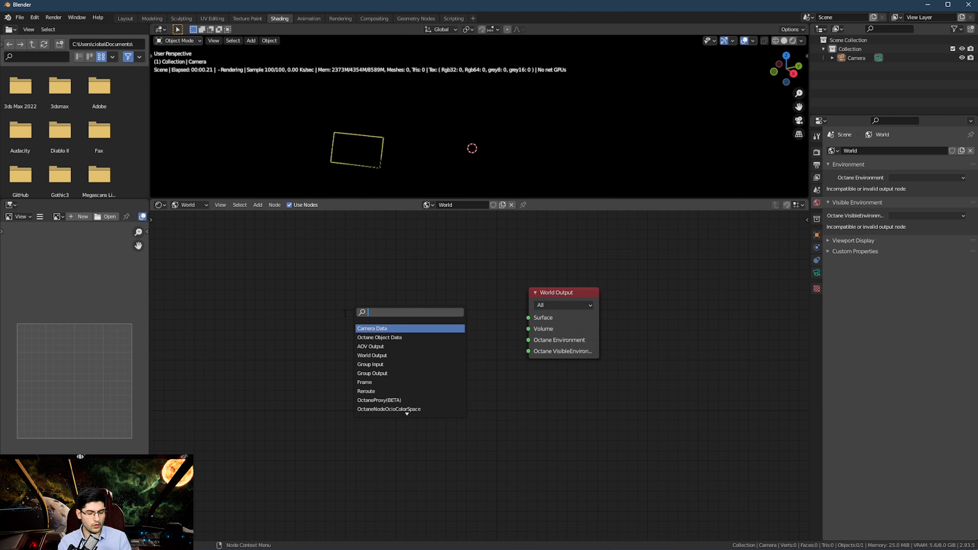
{"action": "type", "text": "texture envir"}
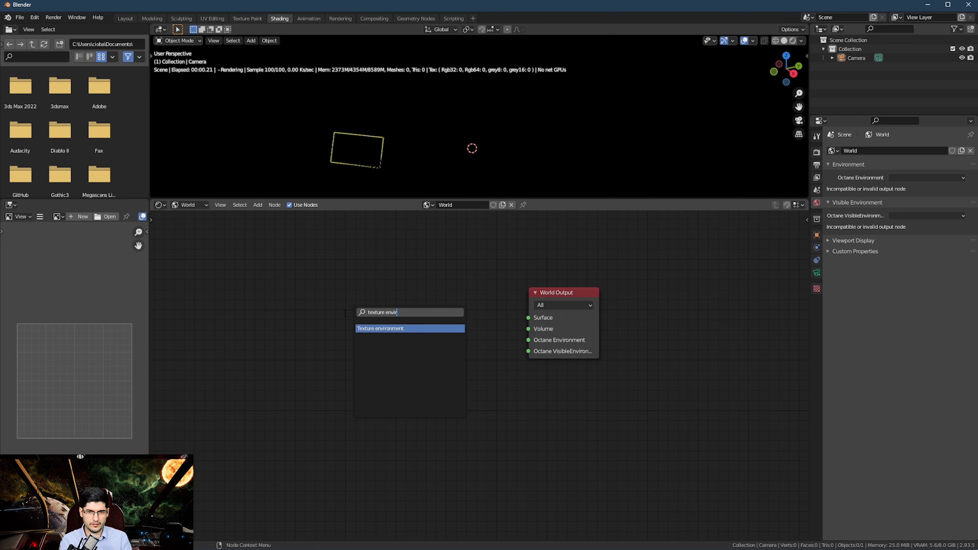
{"action": "key", "text": "Return"}
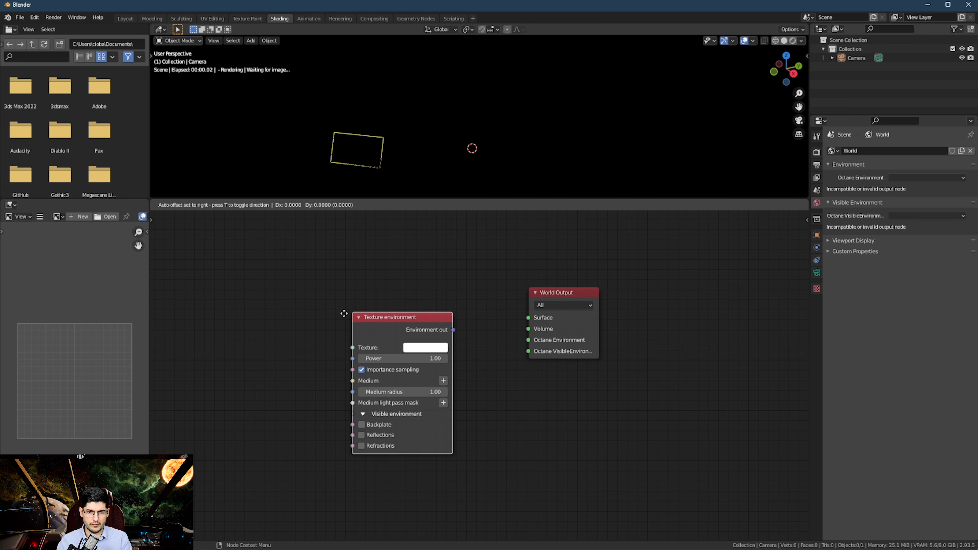
{"action": "left_click", "coordinate": [361, 292]}
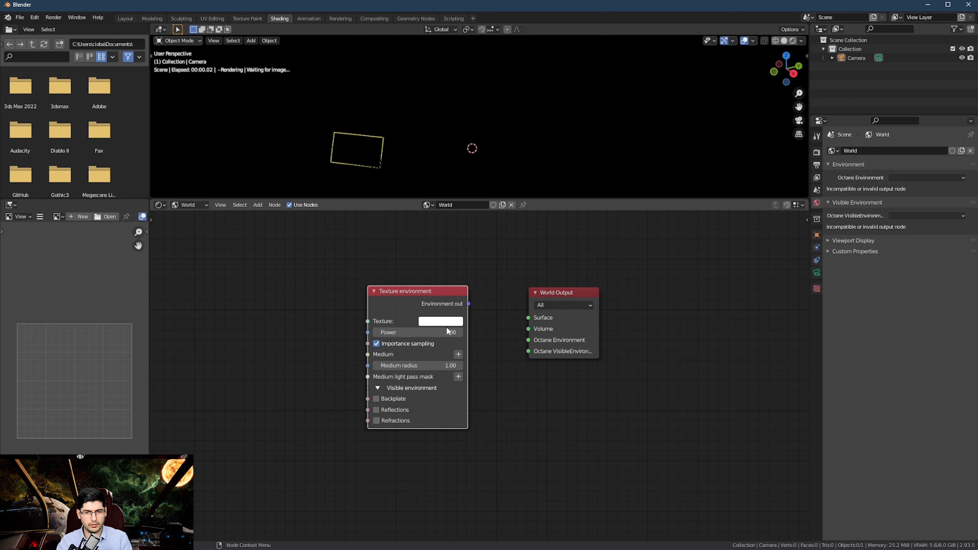
Step: Connect the Texture environment node's output to the Octane Environment input of World Output and move the node slightly closer
{"action": "left_click_drag", "start_coordinate": [465, 306], "coordinate": [528, 339]}
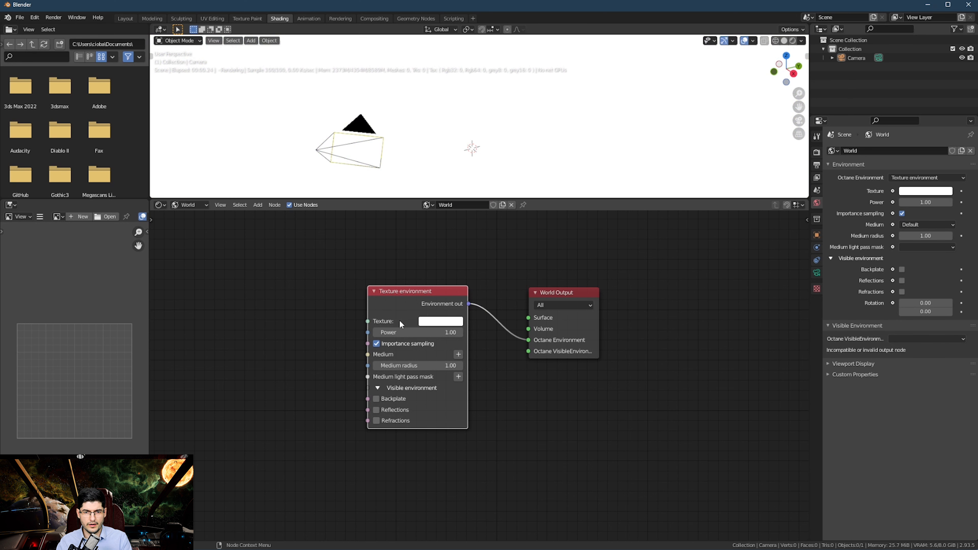
{"action": "left_click_drag", "start_coordinate": [402, 312], "coordinate": [420, 323]}
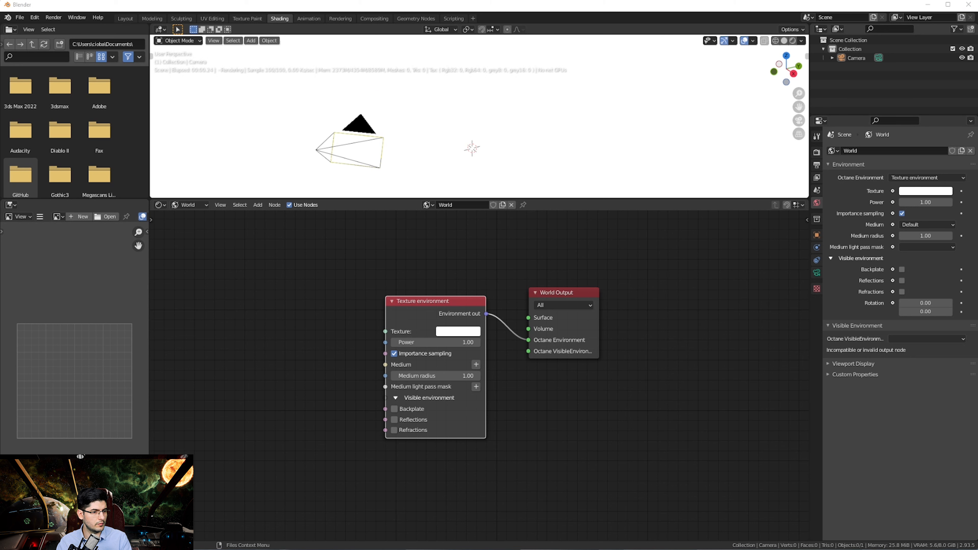
Step: Switch to the browser and look through the Solar System Scope textures page and its site sections
{"action": "left_click_drag", "start_coordinate": [2, 121], "coordinate": [559, 126]}
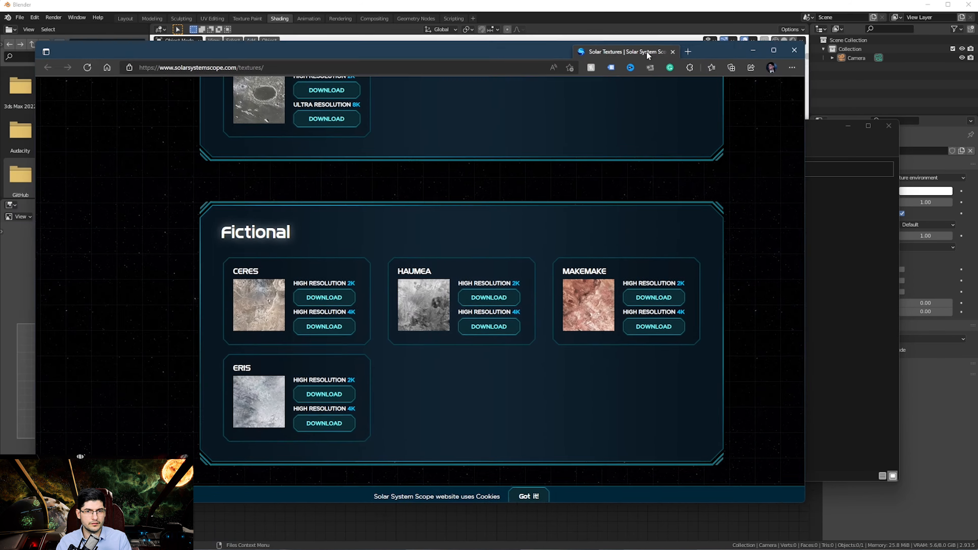
{"action": "scroll", "coordinate": [369, 35], "scroll_direction": "up", "scroll_amount": 2}
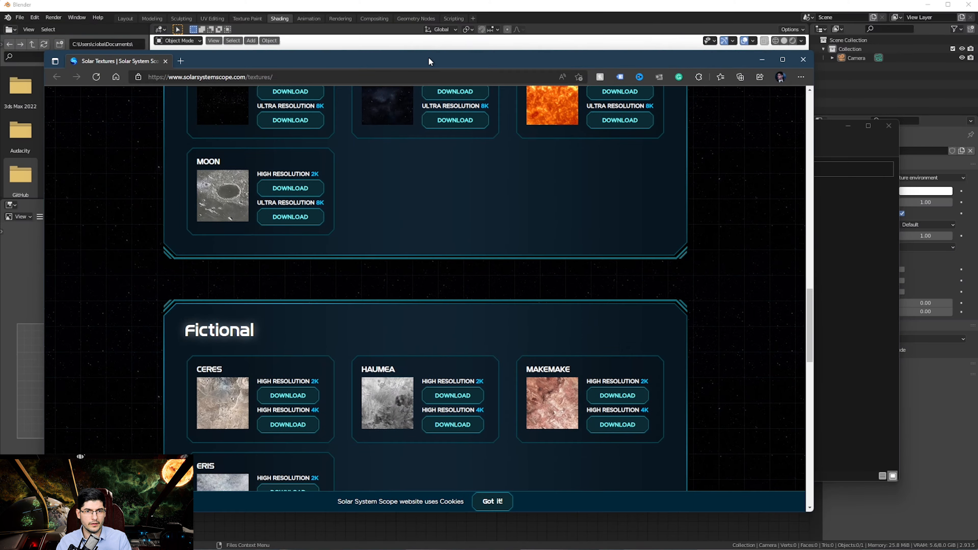
{"action": "scroll", "coordinate": [214, 110], "scroll_direction": "up", "scroll_amount": 15}
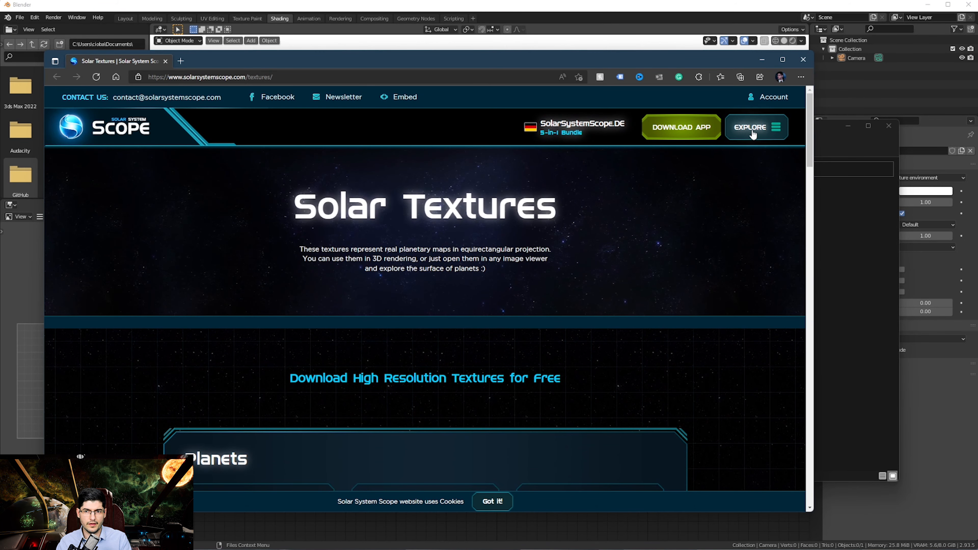
{"action": "left_click", "coordinate": [746, 126]}
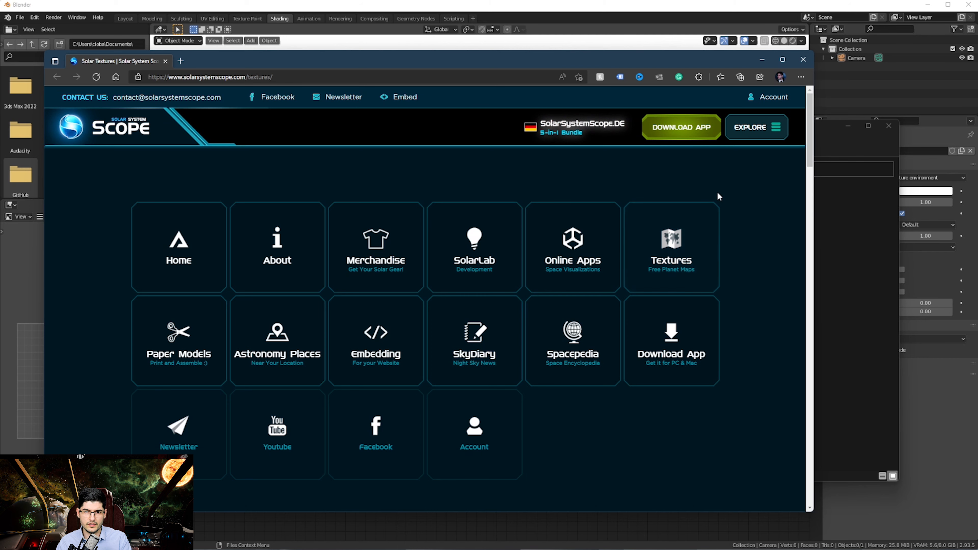
{"action": "left_click", "coordinate": [743, 136]}
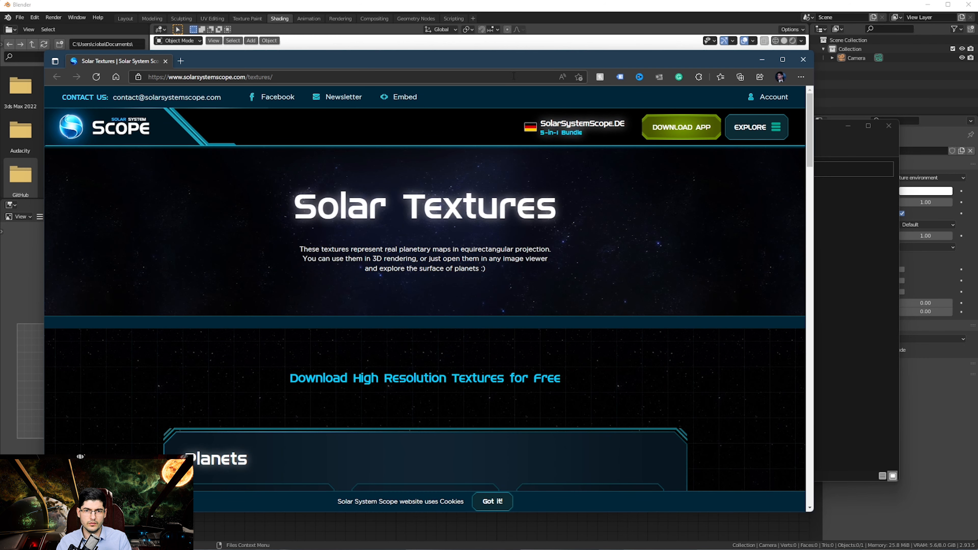
{"action": "left_click_drag", "start_coordinate": [425, 57], "coordinate": [0, 27]}
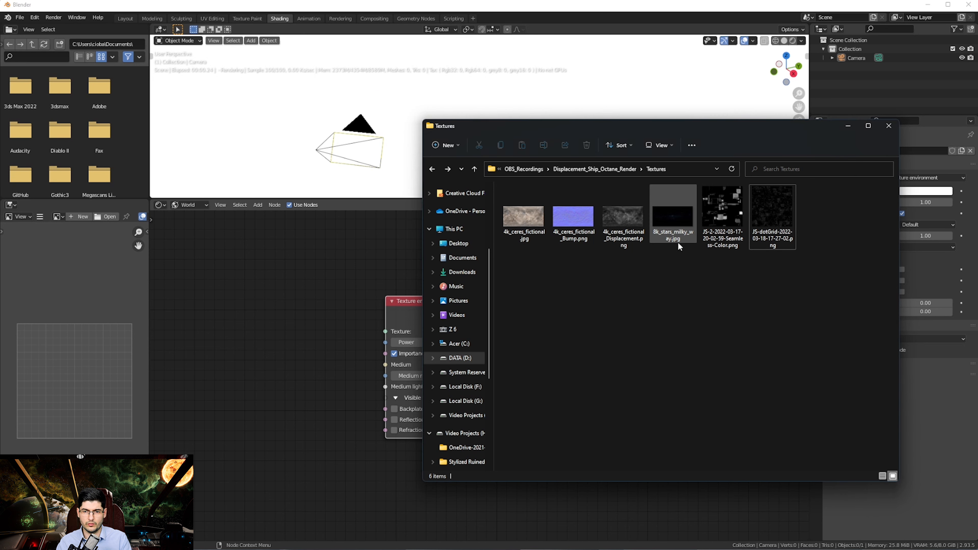
Step: Load 8k_stars_milky_way.jpg from the Textures folder into the world node tree and connect it to the Texture environment's Texture input
{"action": "left_click", "coordinate": [676, 218]}
{"action": "left_click_drag", "start_coordinate": [684, 222], "coordinate": [266, 294]}
{"action": "middle_click_drag", "start_coordinate": [353, 278], "coordinate": [388, 272]}
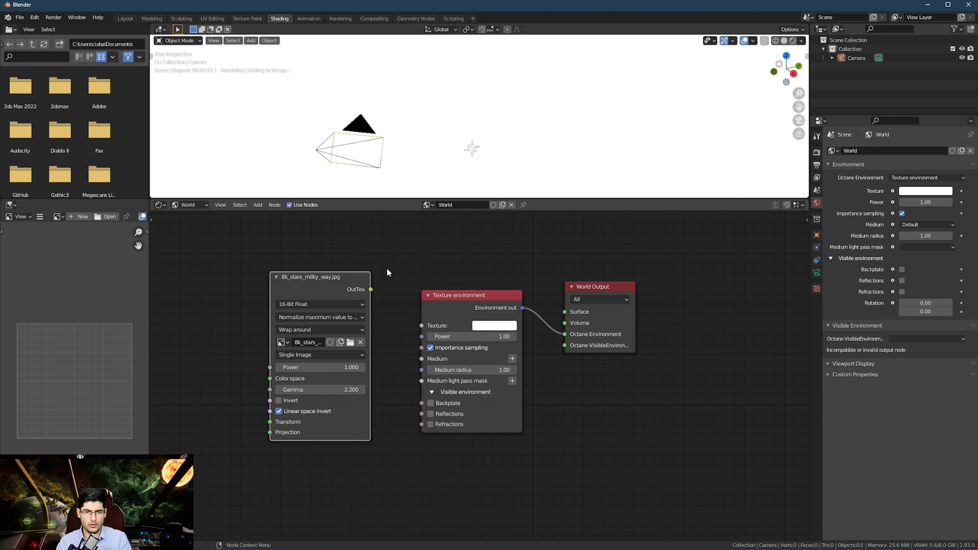
{"action": "scroll", "coordinate": [385, 273], "scroll_direction": "up", "scroll_amount": 1}
{"action": "left_click_drag", "start_coordinate": [281, 284], "coordinate": [280, 305]}
{"action": "left_click_drag", "start_coordinate": [351, 299], "coordinate": [412, 316]}
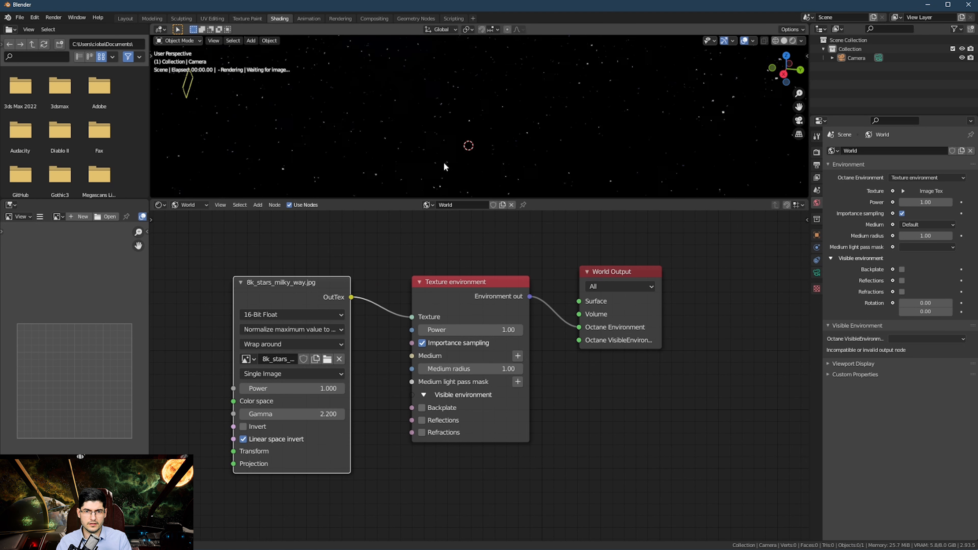
Step: Enlarge the 3D viewport and set the Milky Way image node's gamma to 1
{"action": "left_click_drag", "start_coordinate": [541, 199], "coordinate": [550, 303]}
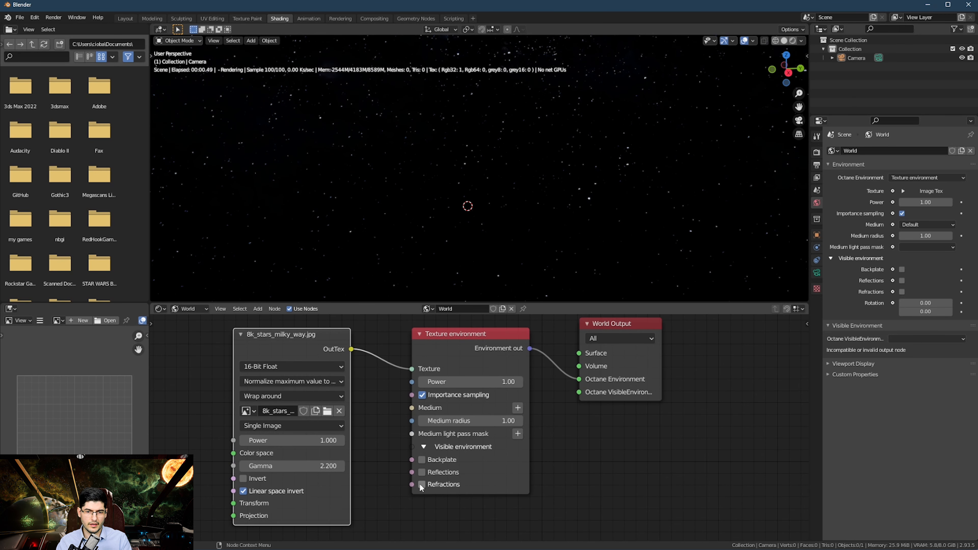
{"action": "left_click", "coordinate": [308, 440]}
{"action": "left_click", "coordinate": [308, 467]}
{"action": "left_click", "coordinate": [308, 466]}
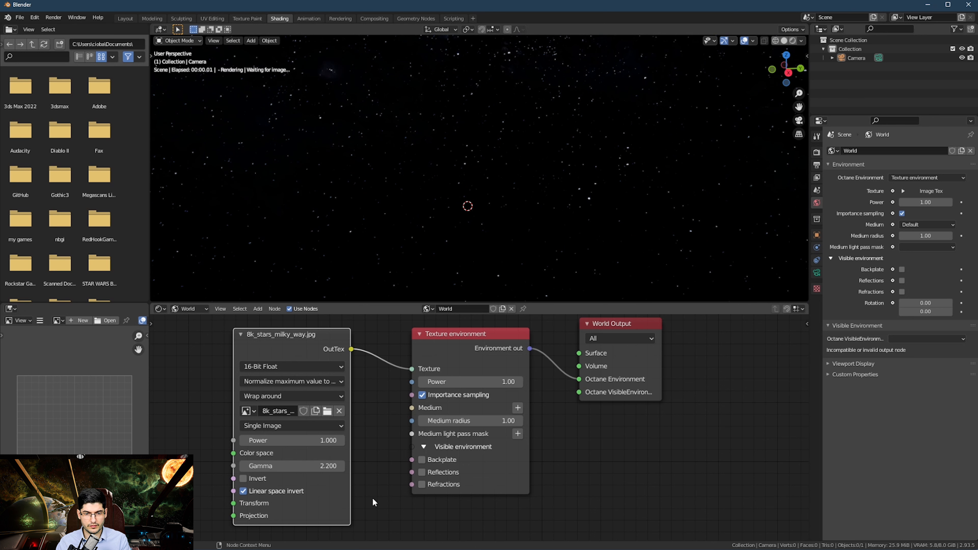
{"action": "key", "text": "Escape"}
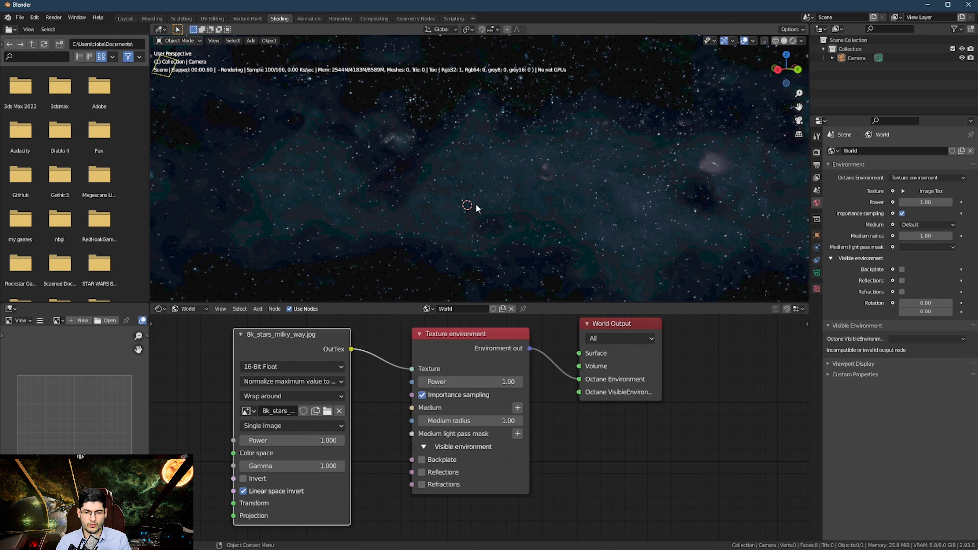
{"action": "middle_click_drag", "start_coordinate": [475, 204], "coordinate": [658, 158]}
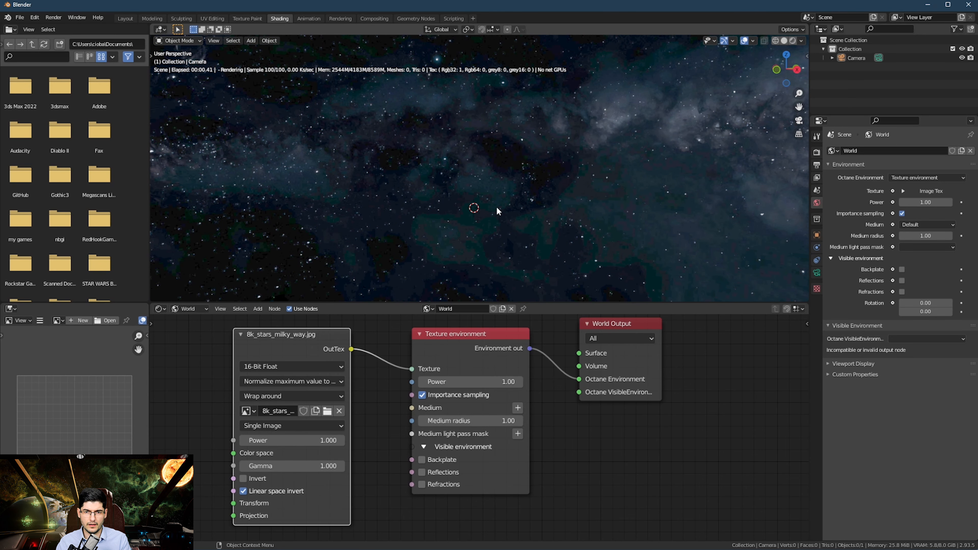
Step: Try a gamma of 2 on the Milky Way image node and return it to 1
{"action": "double_click", "coordinate": [277, 466]}
{"action": "type", "text": "2"}
{"action": "key", "text": "Return"}
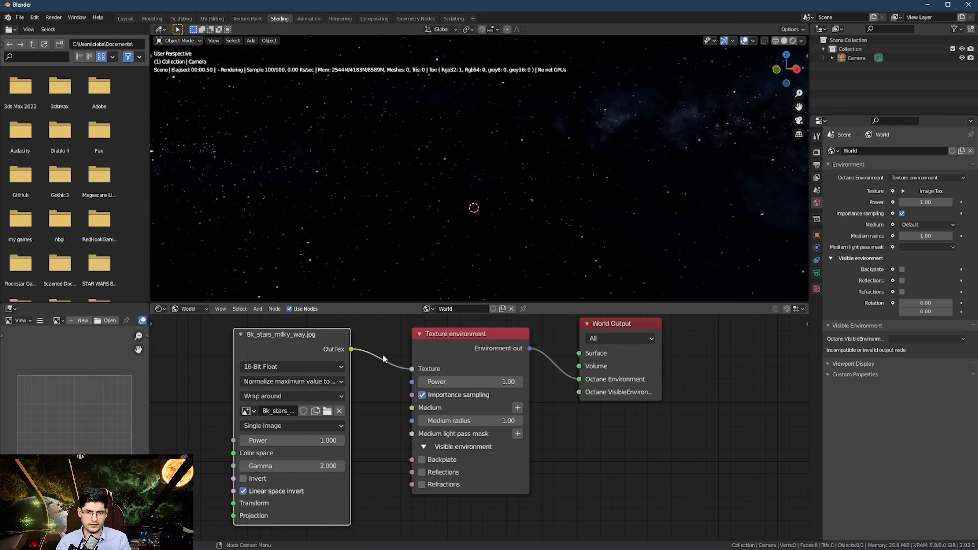
{"action": "double_click", "coordinate": [305, 465]}
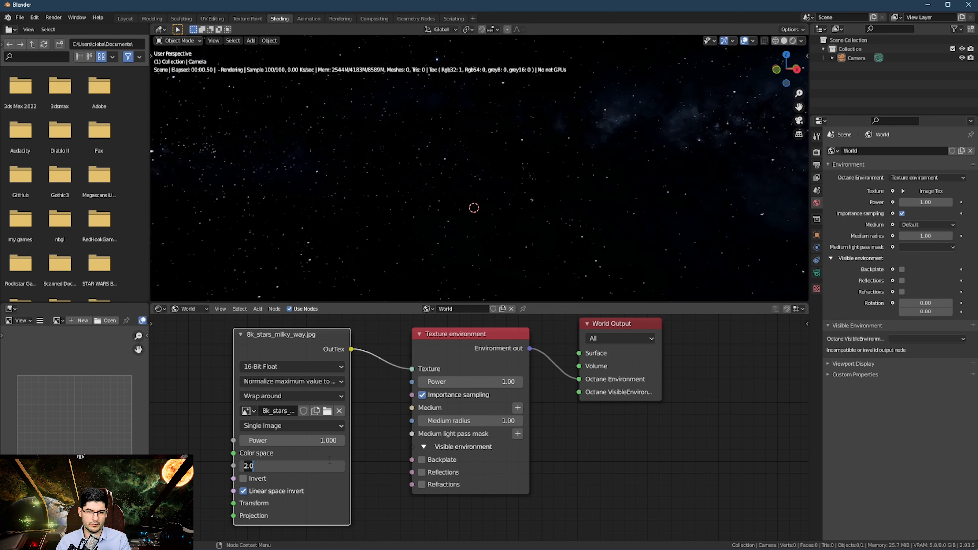
{"action": "type", "text": "1"}
{"action": "key", "text": "Return"}
Step: Try a power of 0 on the Milky Way image node and restore it to 1
{"action": "left_click_drag", "start_coordinate": [301, 444], "coordinate": [258, 443]}
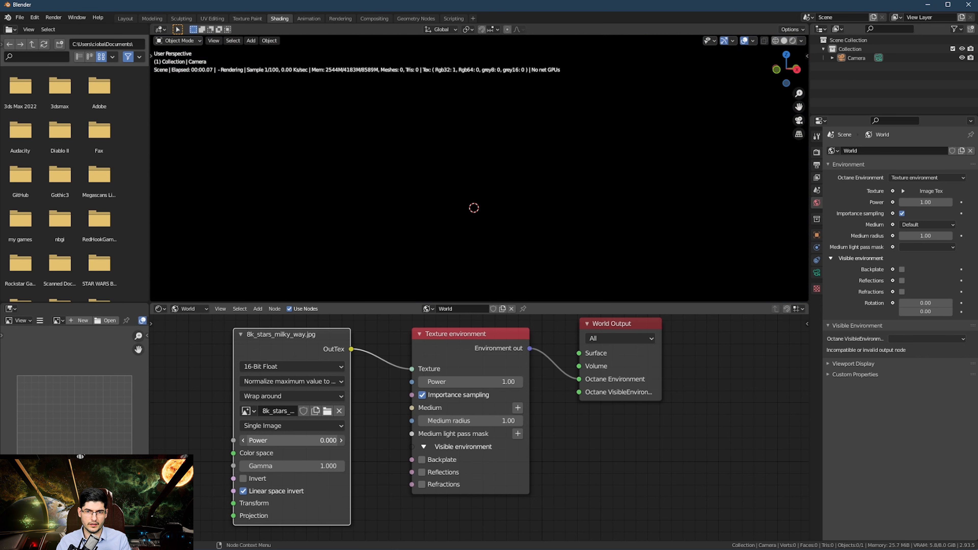
{"action": "double_click", "coordinate": [303, 441]}
{"action": "type", "text": "1"}
{"action": "key", "text": "Return"}
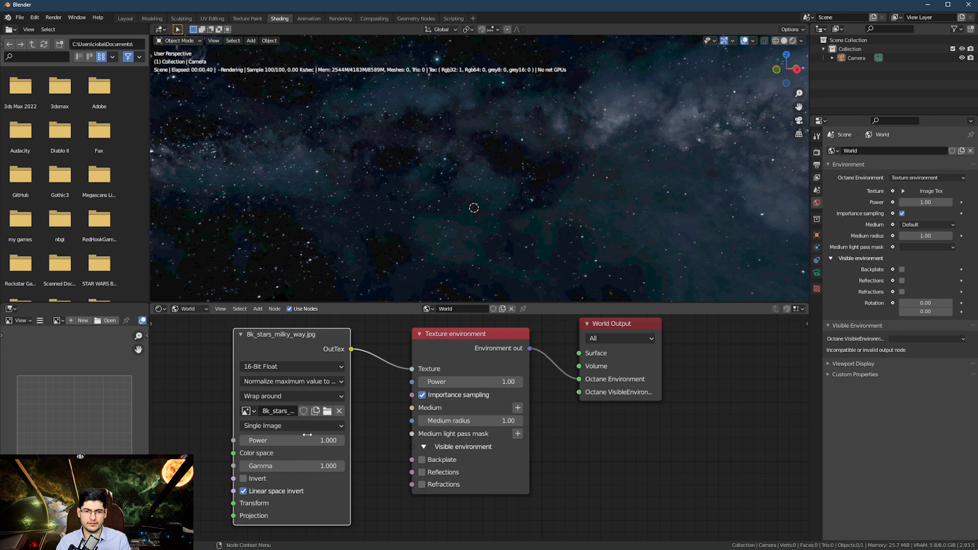
Step: Set the Milky Way image node's gamma to 2 and inspect the star background from several directions
{"action": "double_click", "coordinate": [308, 466]}
{"action": "type", "text": "2"}
{"action": "key", "text": "Return"}
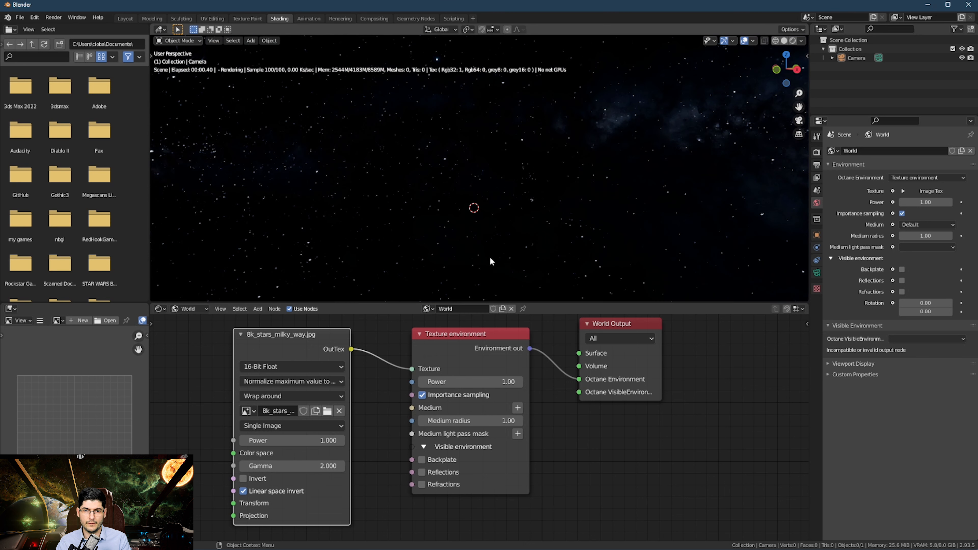
{"action": "middle_click_drag", "start_coordinate": [489, 256], "coordinate": [526, 192]}
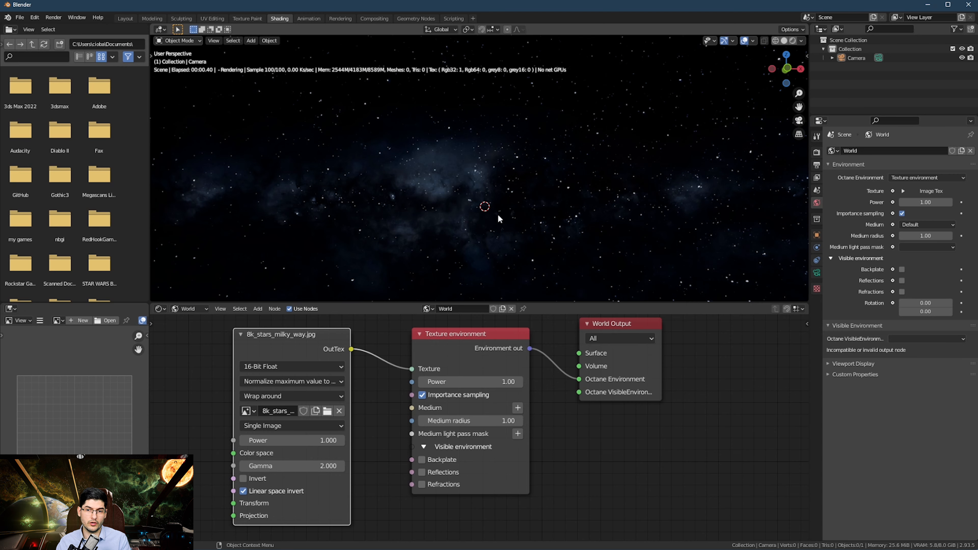
{"action": "middle_click_drag", "start_coordinate": [498, 214], "coordinate": [414, 266]}
{"action": "middle_click_drag", "start_coordinate": [584, 278], "coordinate": [534, 153]}
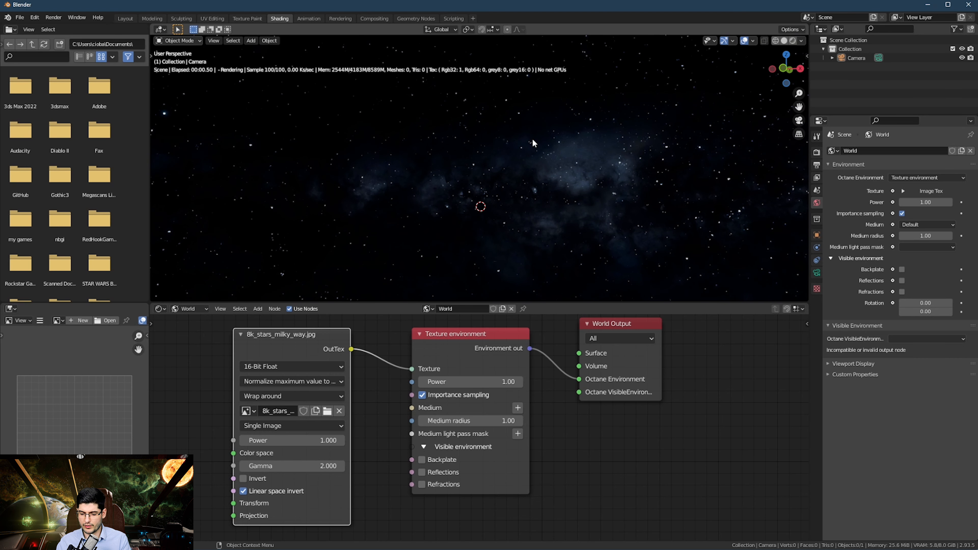
Step: Look through the camera and set its viewport passepartout to 1.000 so the area outside the frame is fully blacked out
{"action": "key", "text": "KP_0"}
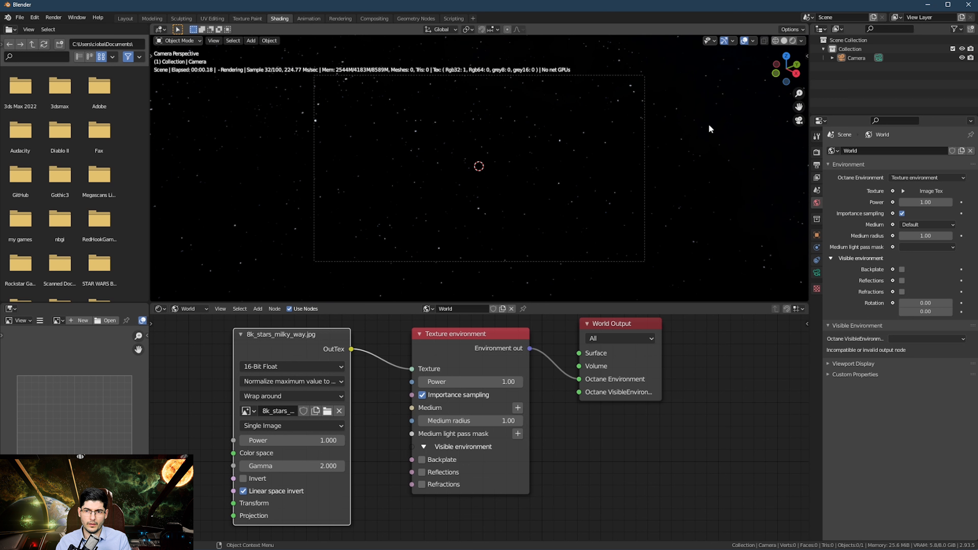
{"action": "left_click", "coordinate": [843, 59]}
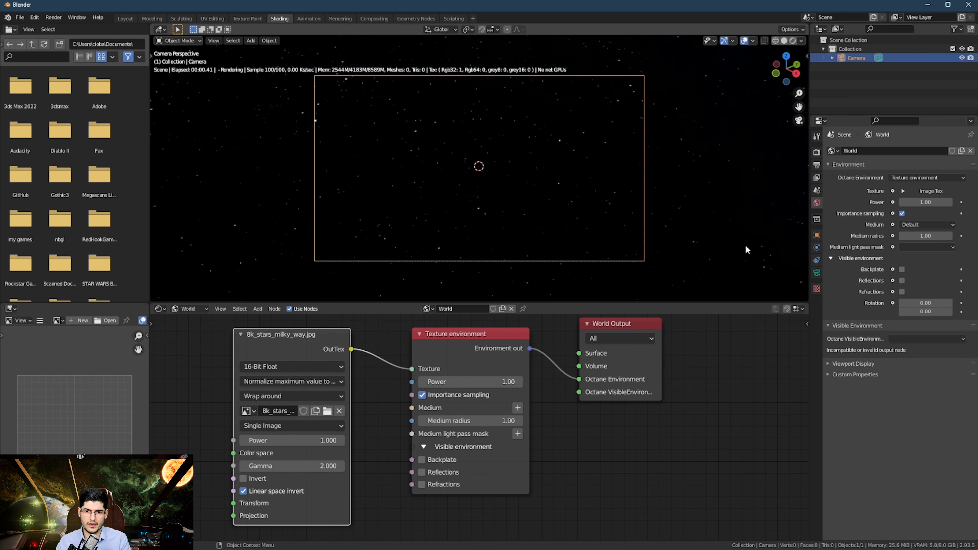
{"action": "left_click", "coordinate": [816, 273]}
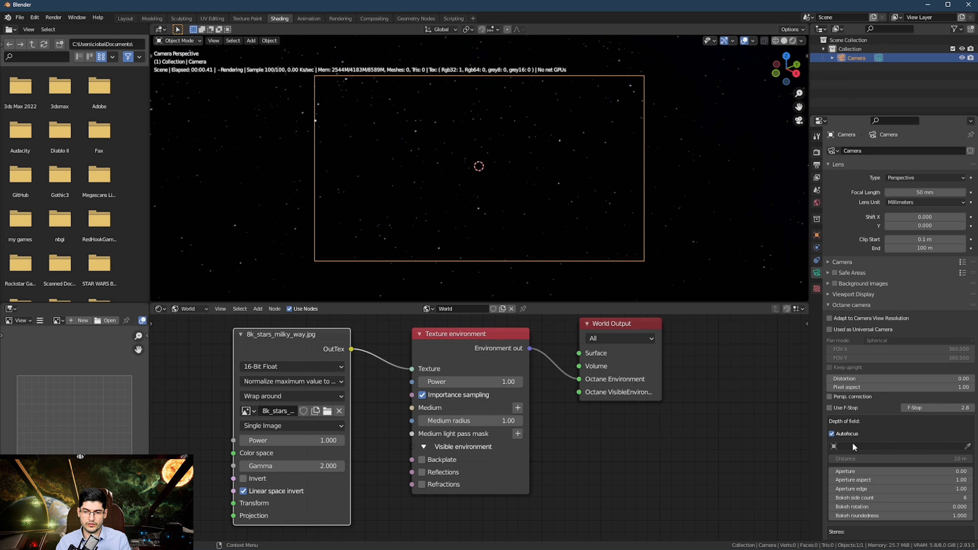
{"action": "left_click", "coordinate": [827, 294]}
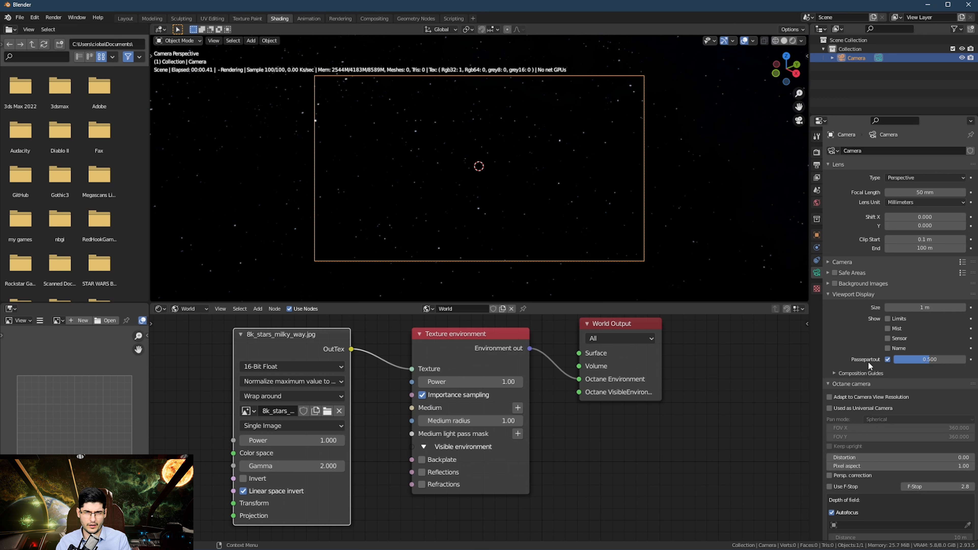
{"action": "left_click_drag", "start_coordinate": [908, 359], "coordinate": [942, 359]}
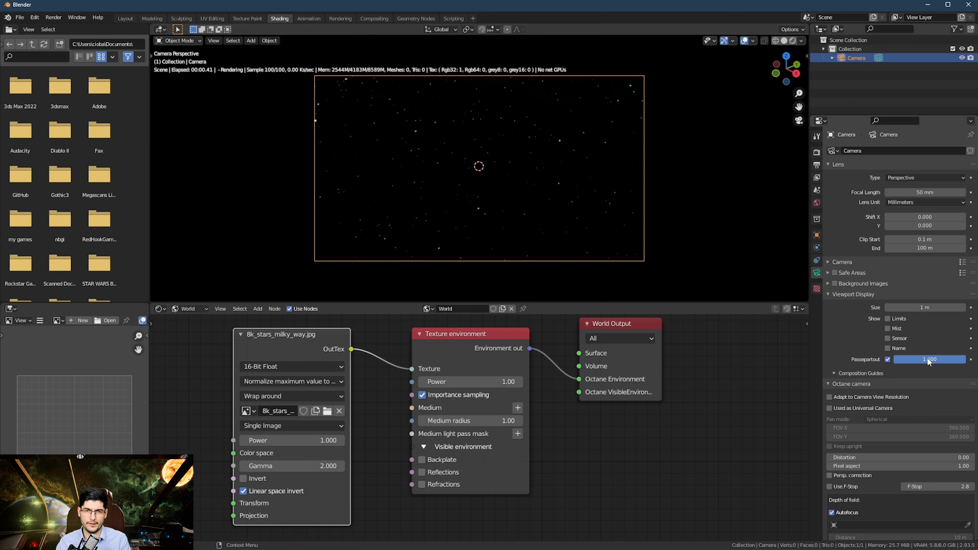
{"action": "scroll", "coordinate": [563, 157], "scroll_direction": "up", "scroll_amount": 2}
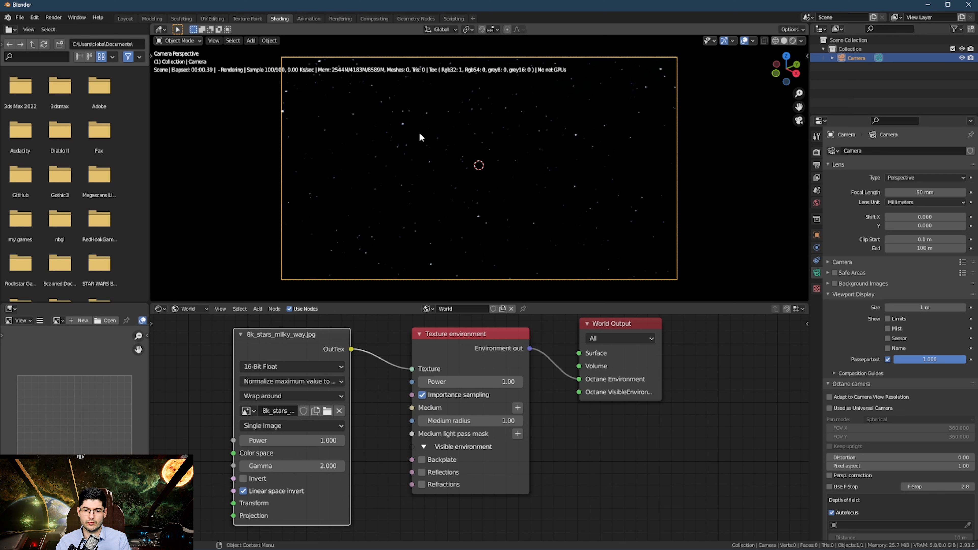
Step: Add a cylinder mesh to the scene at the 3D cursor
{"action": "left_click", "coordinate": [498, 155]}
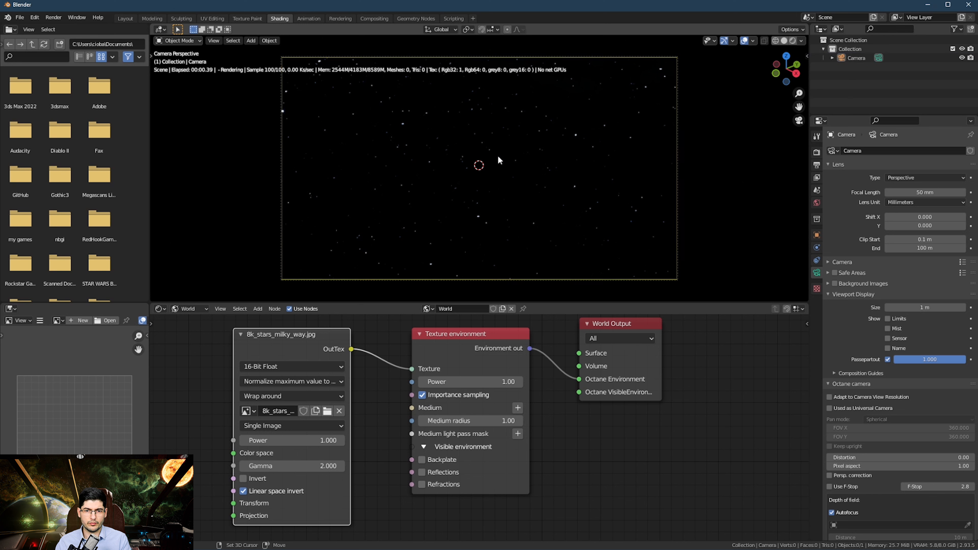
{"action": "key", "text": "shift+a"}
{"action": "mouse_move", "coordinate": [498, 156]}
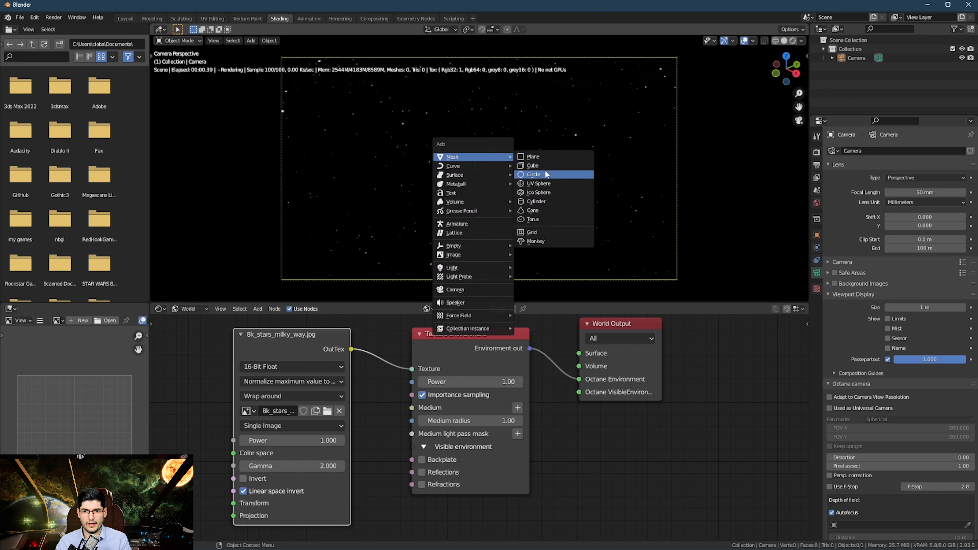
{"action": "left_click", "coordinate": [546, 202]}
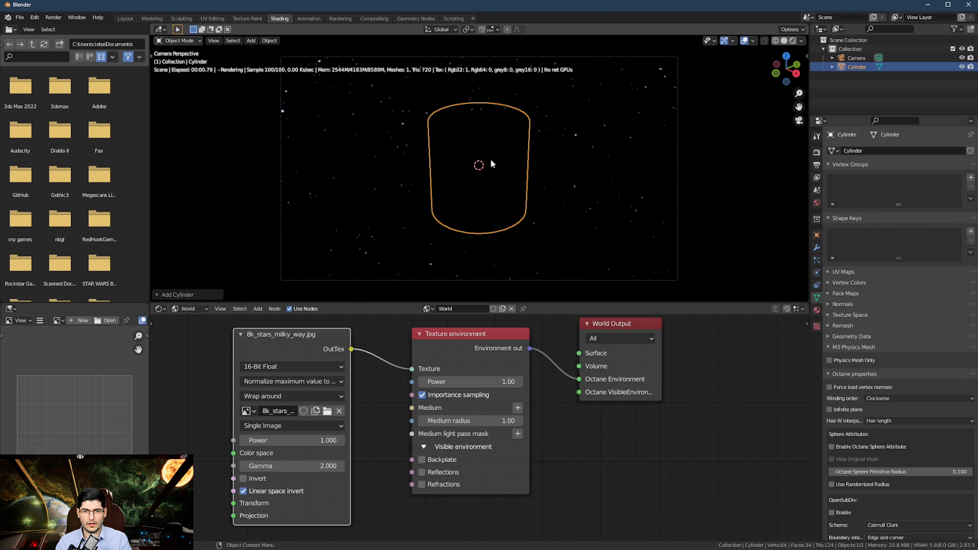
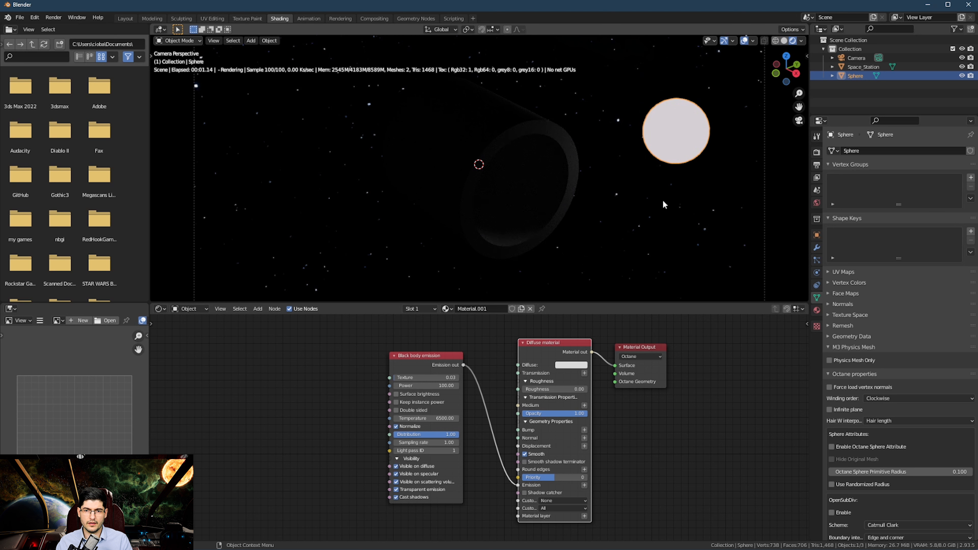
Step: Move the glowing sphere about 1.17 m along the global X axis
{"action": "key", "text": "g"}
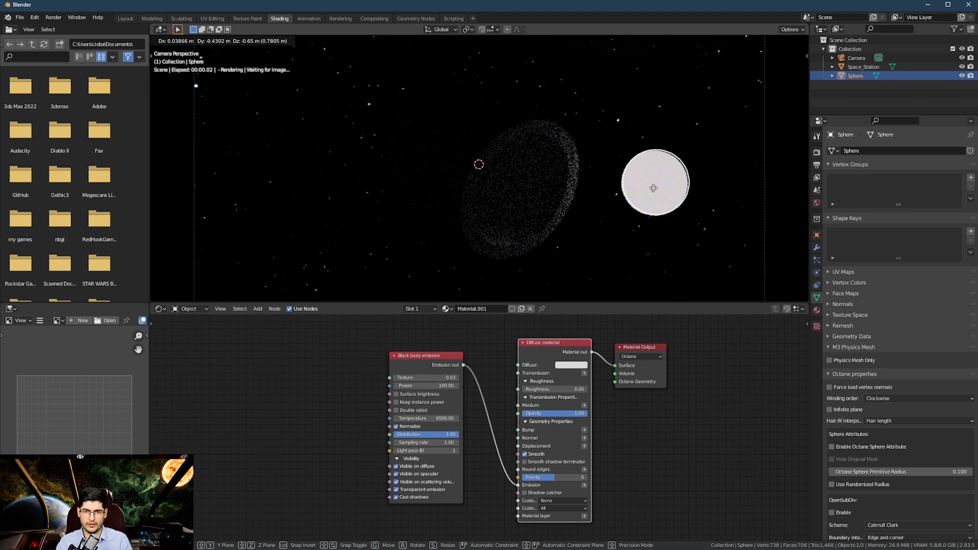
{"action": "right_click", "coordinate": [653, 188]}
{"action": "key", "text": "g"}
{"action": "key", "text": "x"}
{"action": "left_click", "coordinate": [728, 219]}
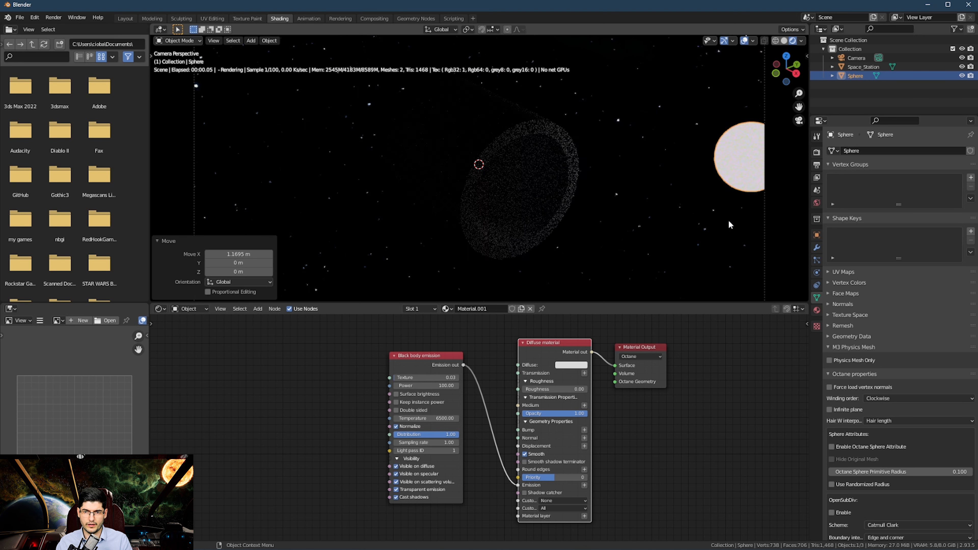
Step: Move the sphere about -1.11 m along the global Y axis and about 1.25 m along the global Z axis
{"action": "key", "text": "g"}
{"action": "key", "text": "y"}
{"action": "left_click", "coordinate": [686, 254]}
{"action": "key", "text": "g"}
{"action": "key", "text": "z"}
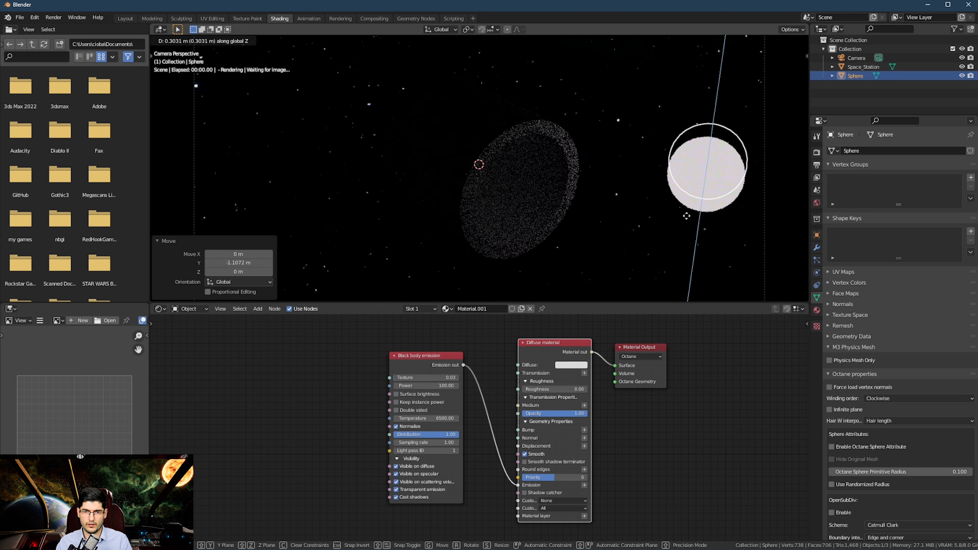
{"action": "left_click", "coordinate": [699, 150]}
Step: Move the sphere in the negative direction along global Y and about 0.32 m along global Z
{"action": "key", "text": "g"}
{"action": "key", "text": "y"}
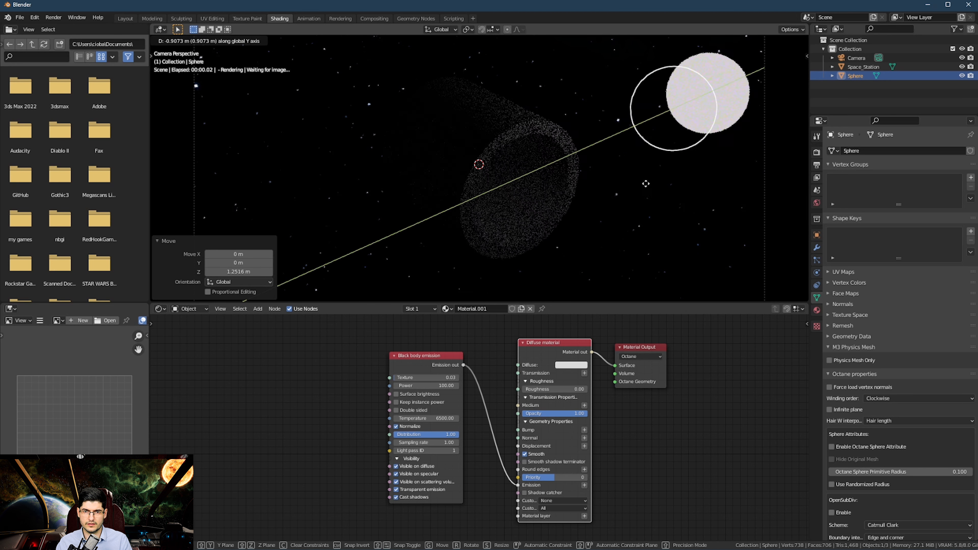
{"action": "left_click", "coordinate": [637, 190]}
{"action": "key", "text": "g"}
{"action": "key", "text": "z"}
{"action": "left_click", "coordinate": [658, 156]}
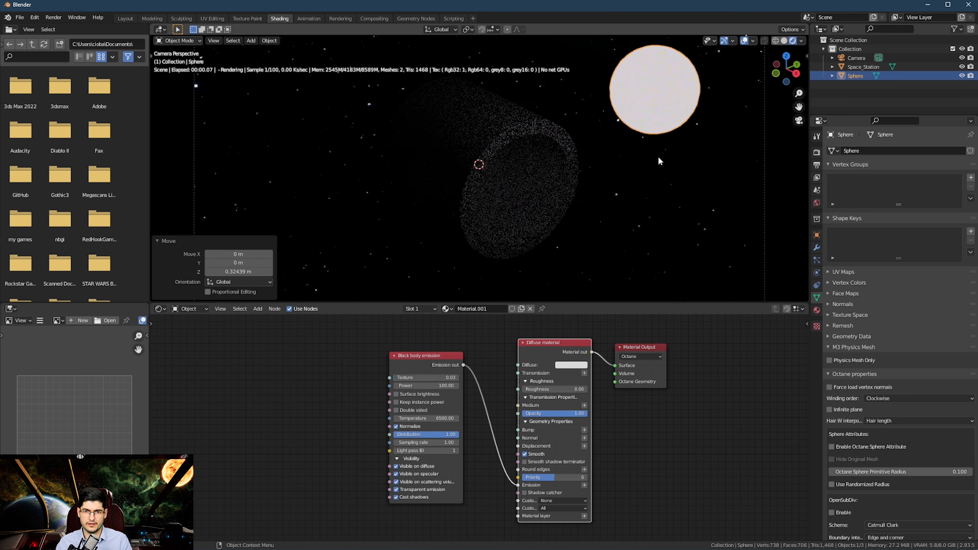
Step: Set the power of the sphere's Black body emission node to 500
{"action": "left_click", "coordinate": [423, 386]}
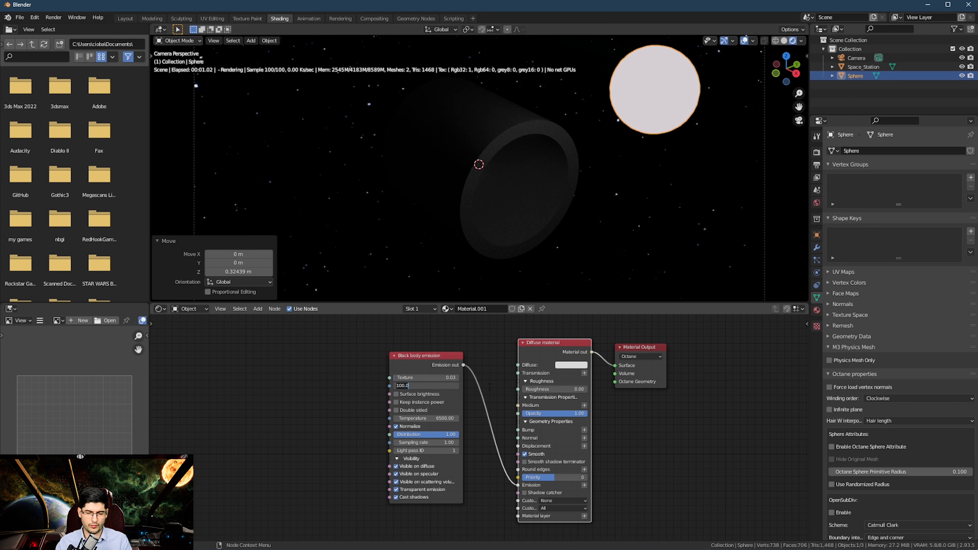
{"action": "type", "text": "5.000"}
{"action": "key", "text": "Return"}
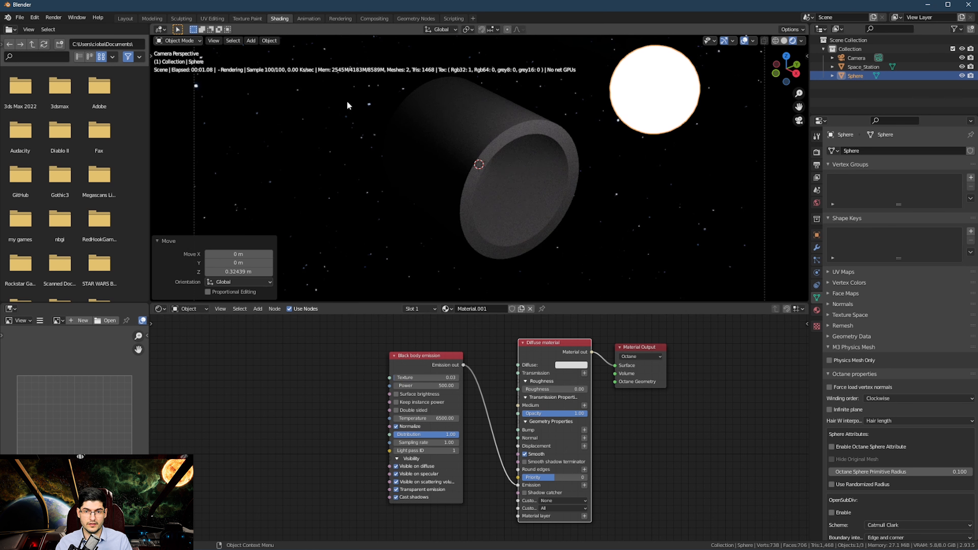
Step: Switch the viewport to solid shading, render a test image from the camera, and return the viewport to rendered shading
{"action": "left_click", "coordinate": [442, 172]}
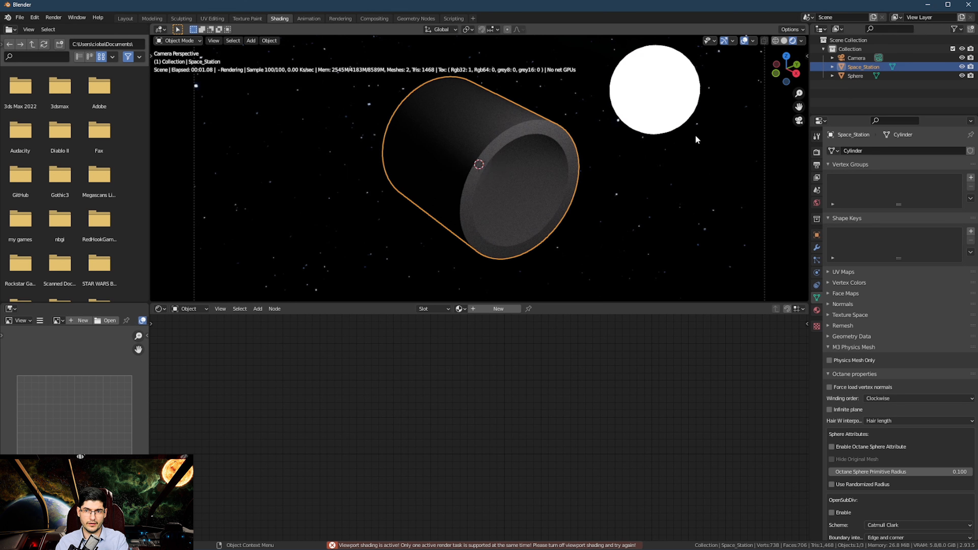
{"action": "left_click", "coordinate": [782, 42]}
{"action": "key", "text": "F12"}
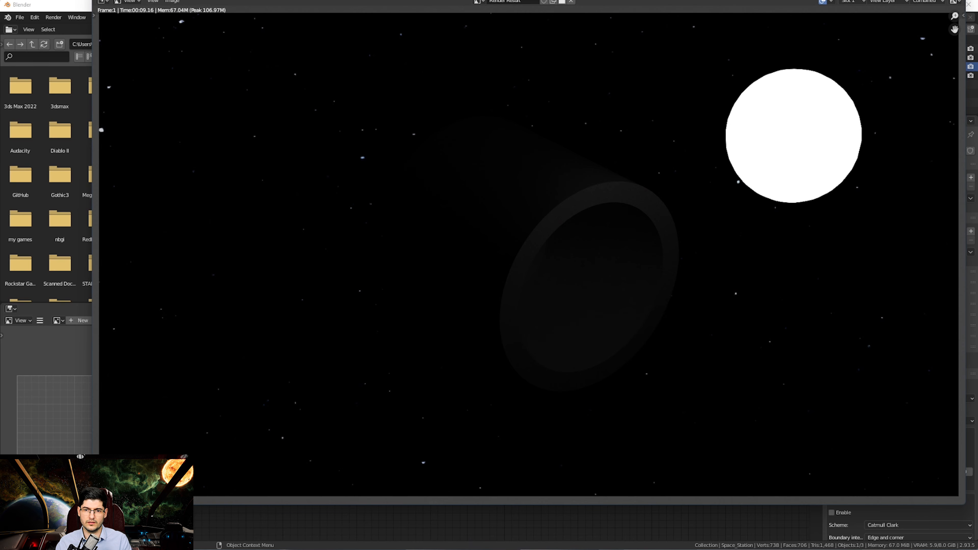
{"action": "key", "text": "Escape"}
{"action": "left_click", "coordinate": [792, 40]}
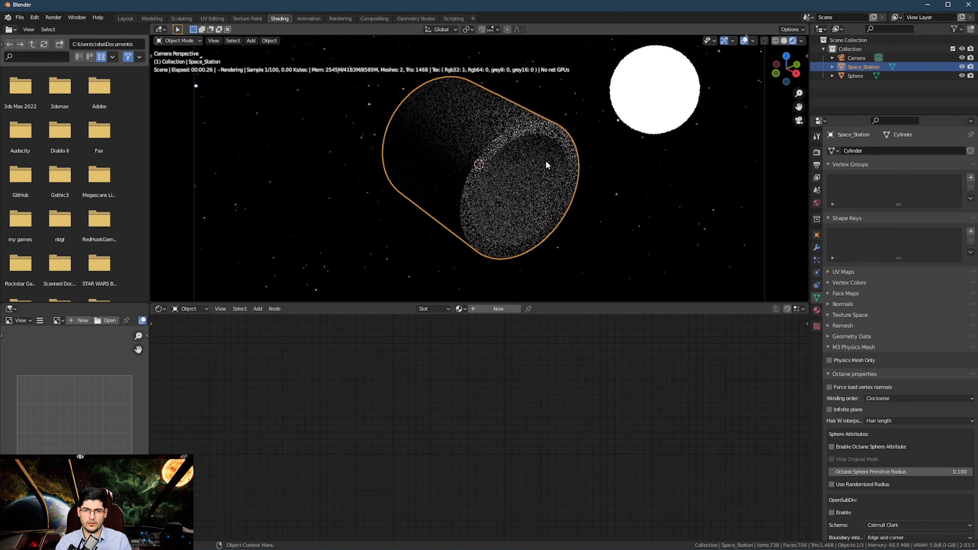
Step: Turn off Camera Visibility in the glowing sphere's Octane object layer settings
{"action": "left_click", "coordinate": [640, 118]}
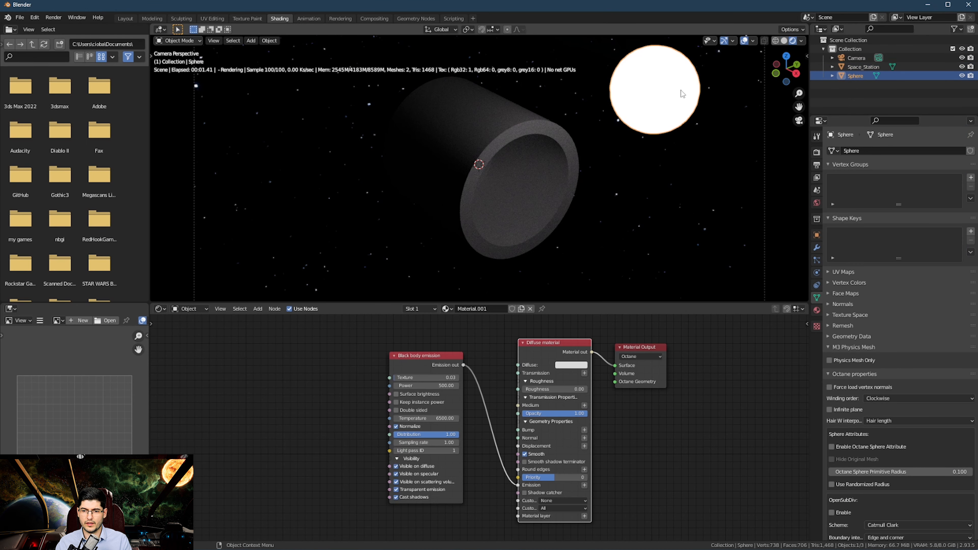
{"action": "left_click", "coordinate": [817, 235]}
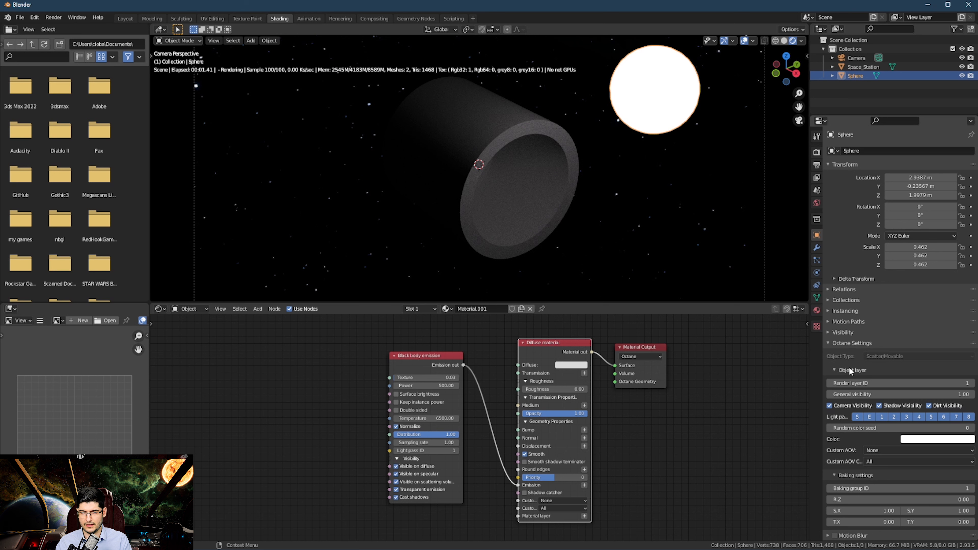
{"action": "scroll", "coordinate": [849, 369], "scroll_direction": "down", "scroll_amount": 2}
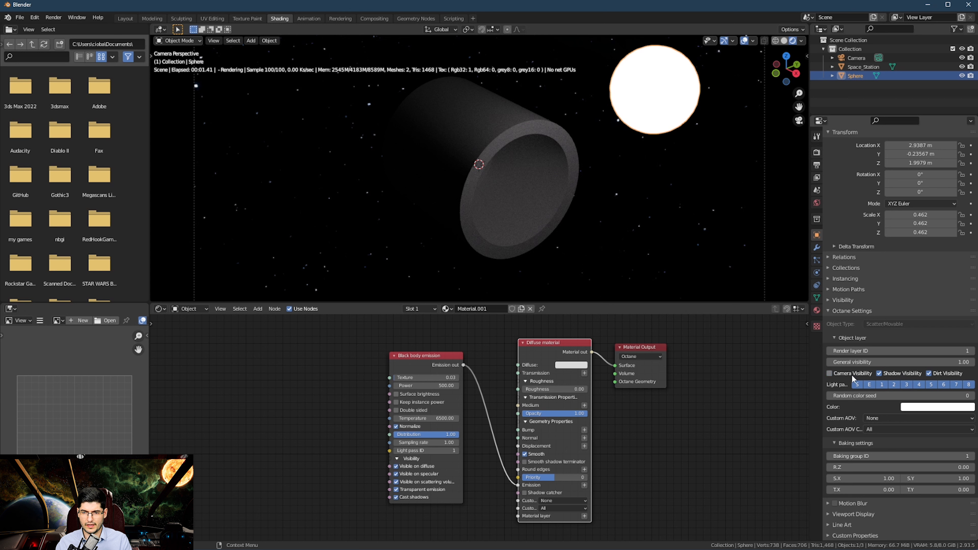
{"action": "left_click", "coordinate": [830, 374]}
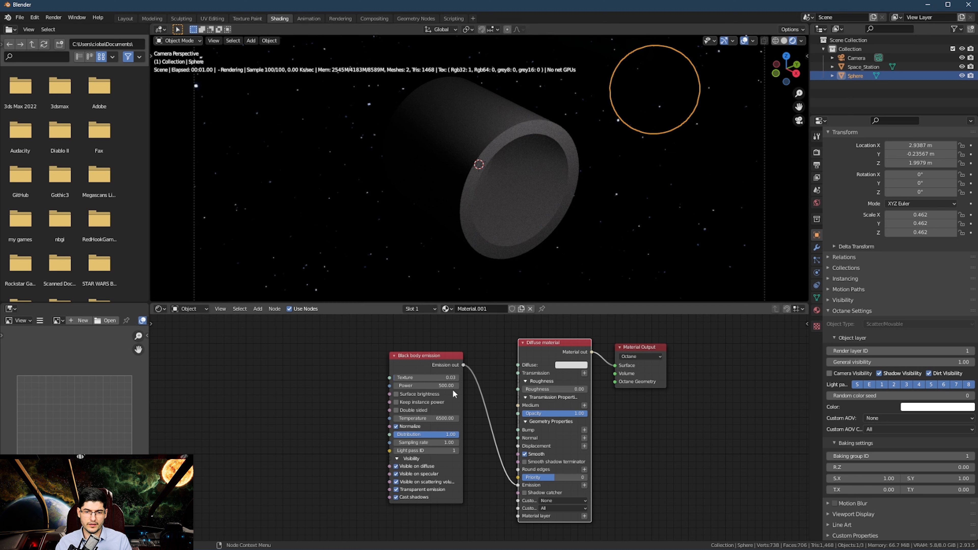
Step: Set the power of the sphere's Black body emission node to 1000
{"action": "left_click", "coordinate": [431, 385]}
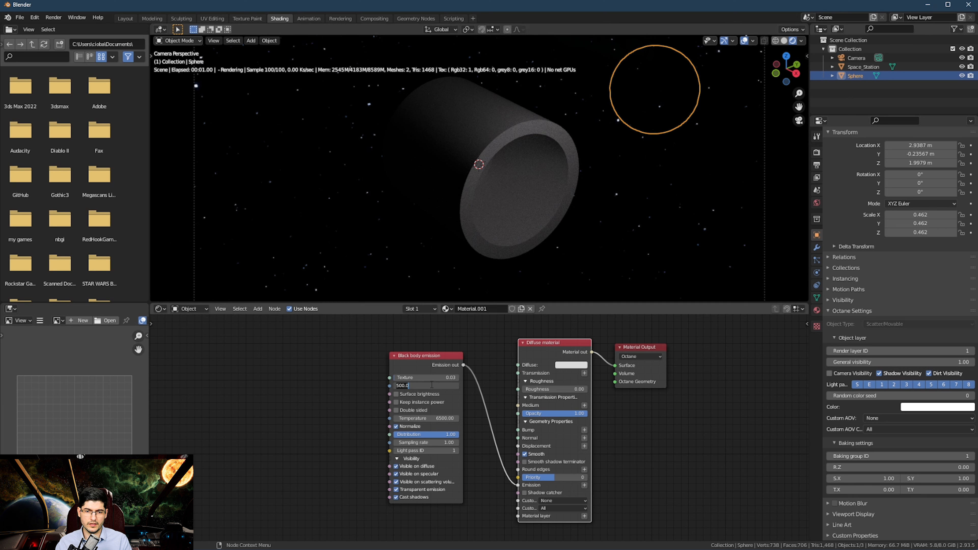
{"action": "type", "text": "1000"}
{"action": "key", "text": "Return"}
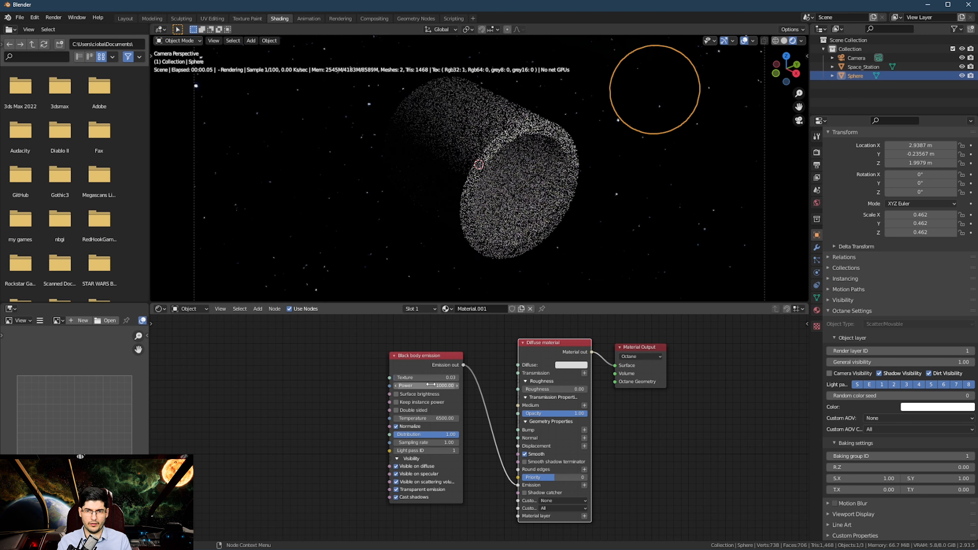
Step: Move the hidden light sphere about -0.42 m along global Y and about 0.62 m along global X
{"action": "key", "text": "g"}
{"action": "key", "text": "y"}
{"action": "left_click", "coordinate": [650, 145]}
{"action": "key", "text": "g"}
{"action": "key", "text": "x"}
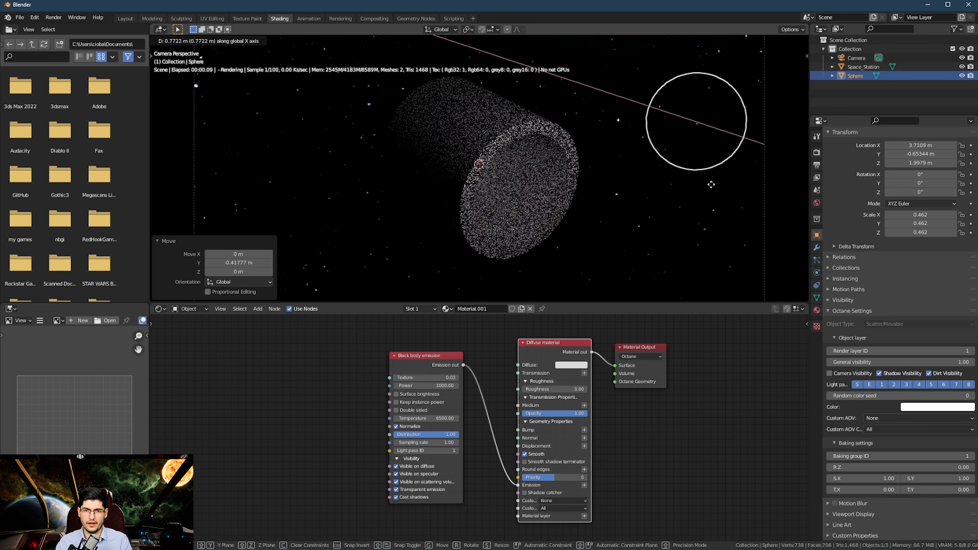
{"action": "left_click", "coordinate": [695, 173]}
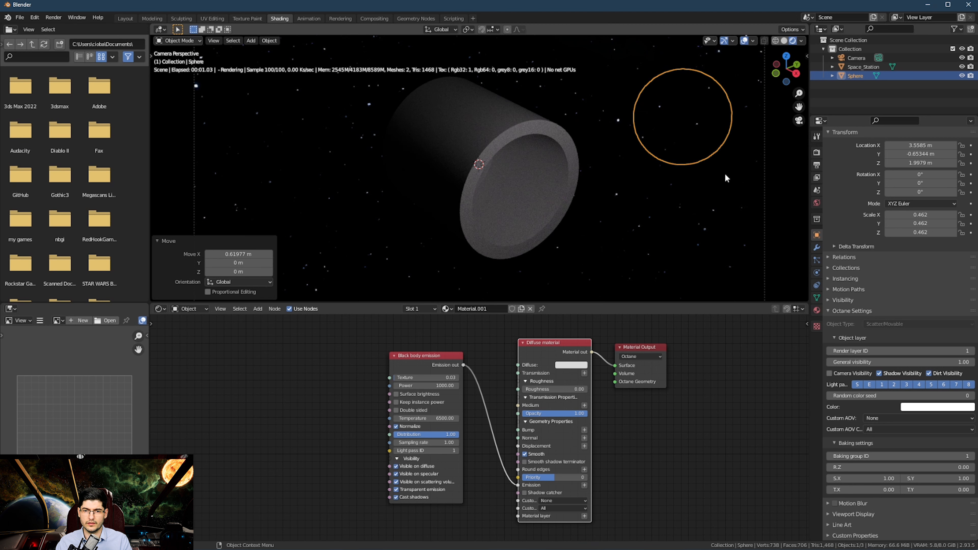
{"action": "left_click", "coordinate": [846, 60]}
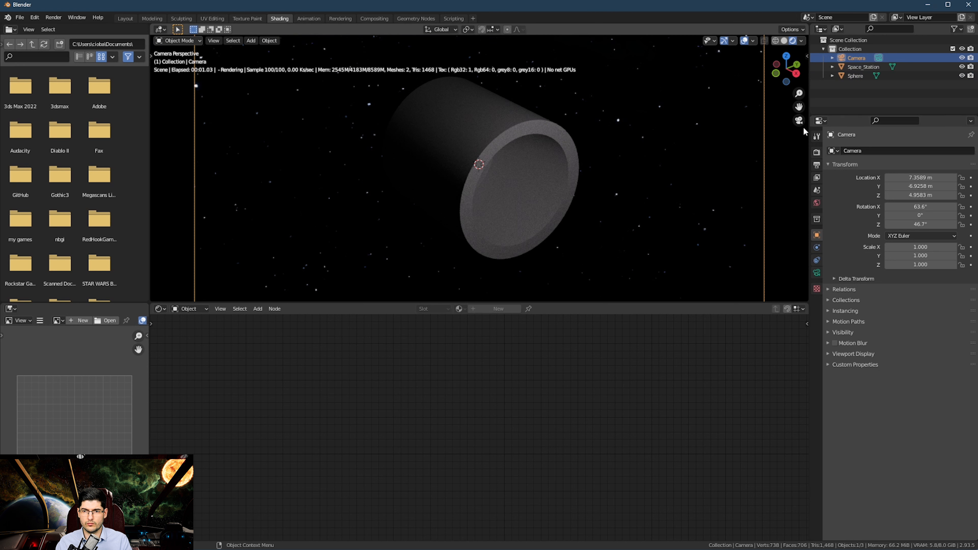
{"action": "left_click", "coordinate": [799, 121]}
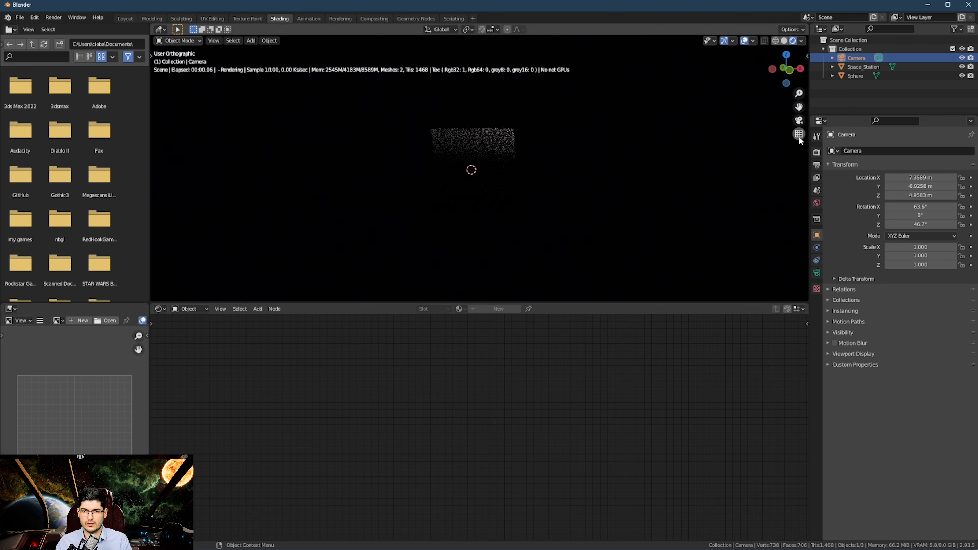
{"action": "left_click", "coordinate": [799, 120]}
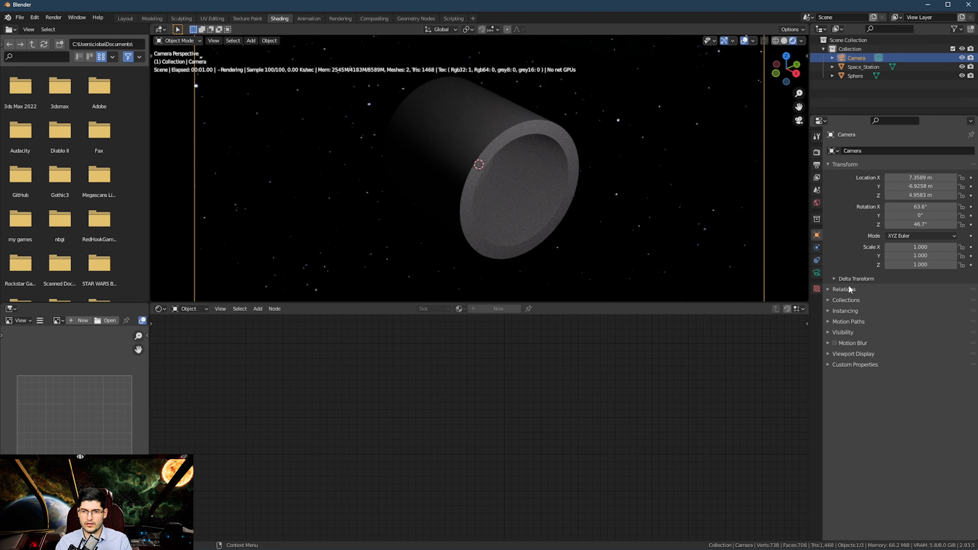
{"action": "left_click", "coordinate": [817, 273]}
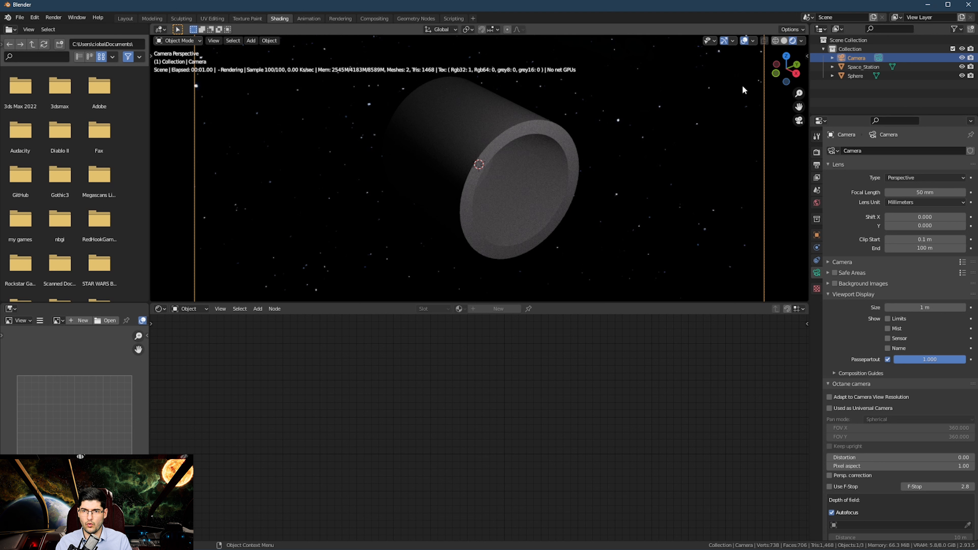
Step: Select the camera, enable the viewport's Octane Camera Imager preview, and turn on its Override option
{"action": "left_click", "coordinate": [725, 114]}
{"action": "key", "text": "n"}
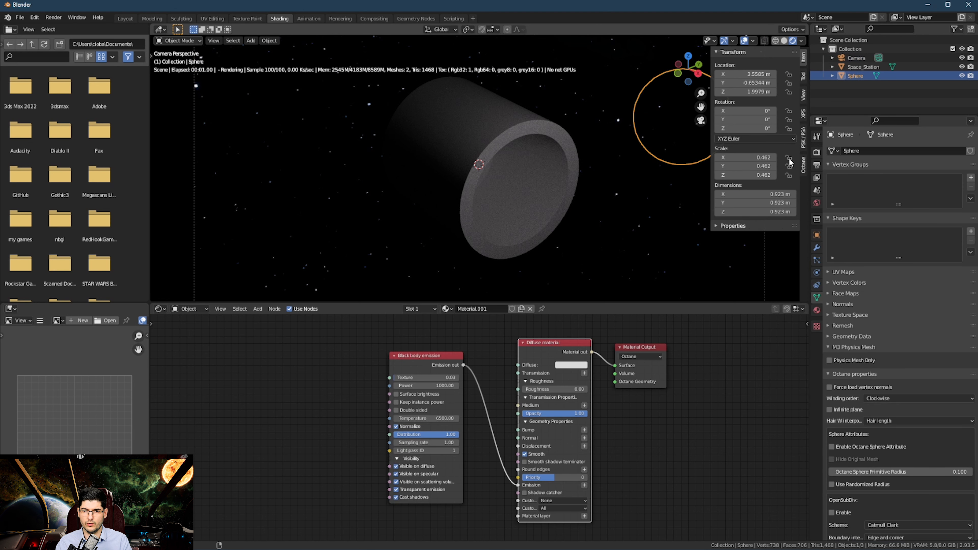
{"action": "left_click", "coordinate": [803, 166]}
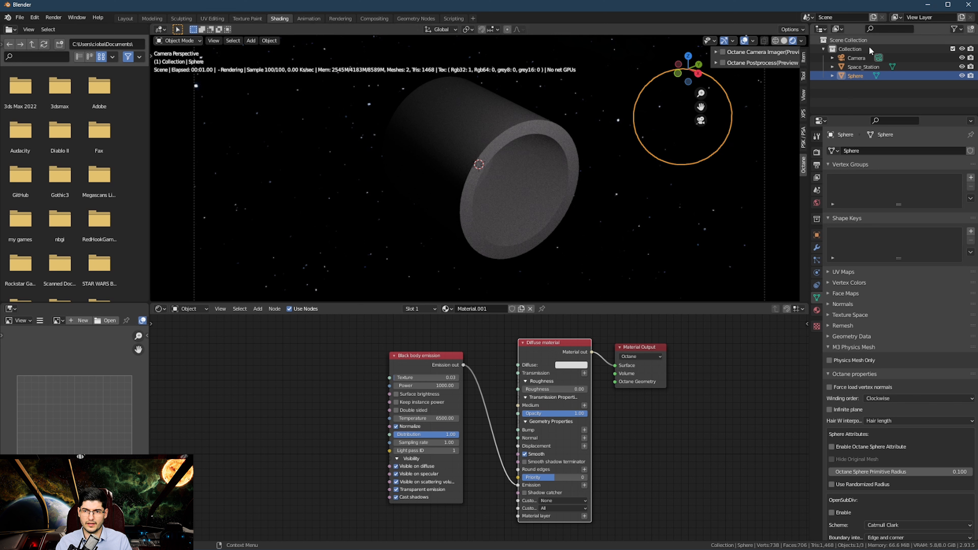
{"action": "left_click", "coordinate": [848, 57]}
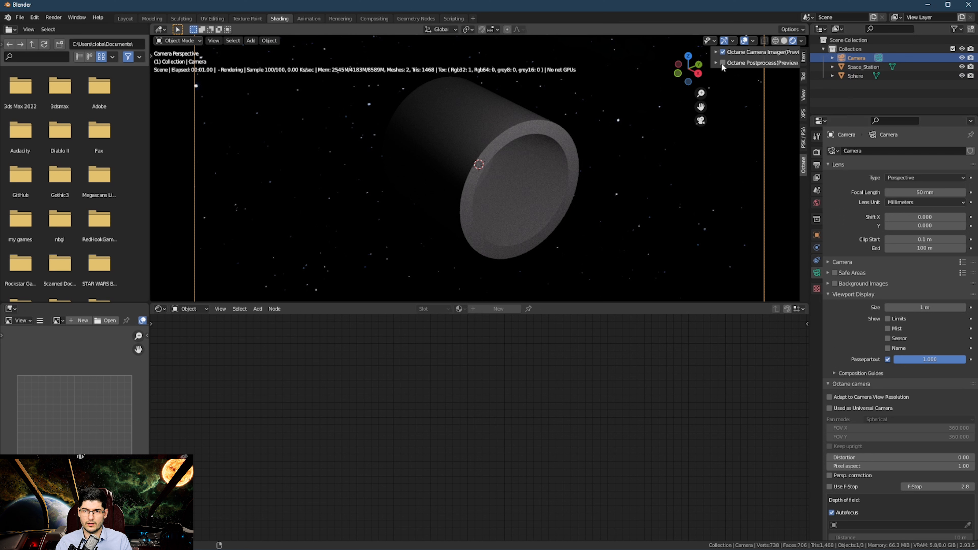
{"action": "left_click", "coordinate": [716, 52]}
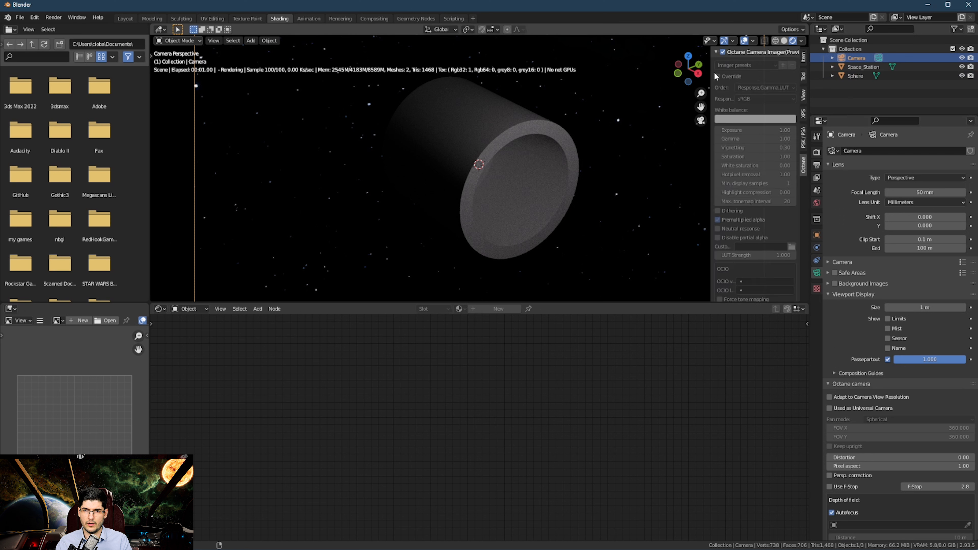
{"action": "left_click", "coordinate": [722, 78]}
Step: Try a different imager exposure, undo it, and set the vignetting to 1.00
{"action": "left_click_drag", "start_coordinate": [755, 130], "coordinate": [774, 129]}
{"action": "key", "text": "ctrl+z"}
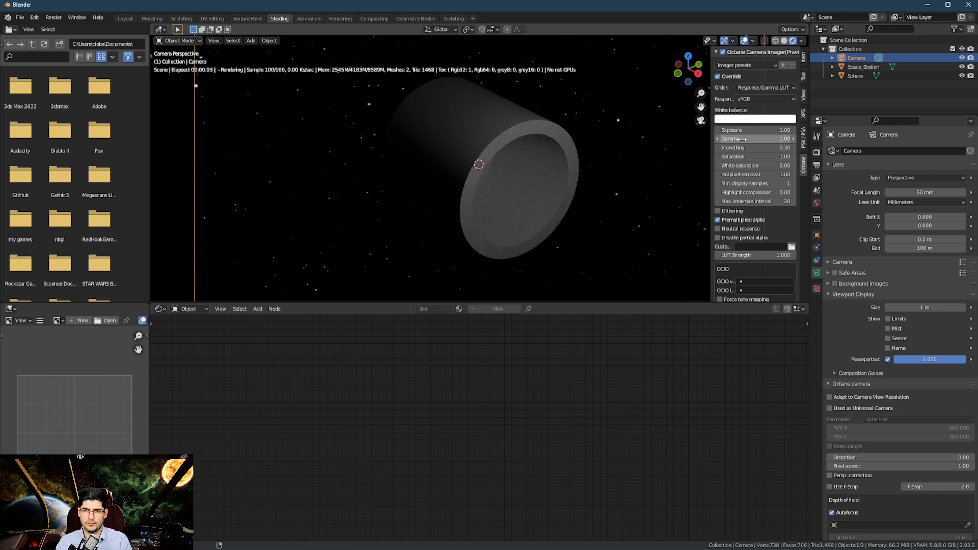
{"action": "left_click_drag", "start_coordinate": [751, 147], "coordinate": [782, 147]}
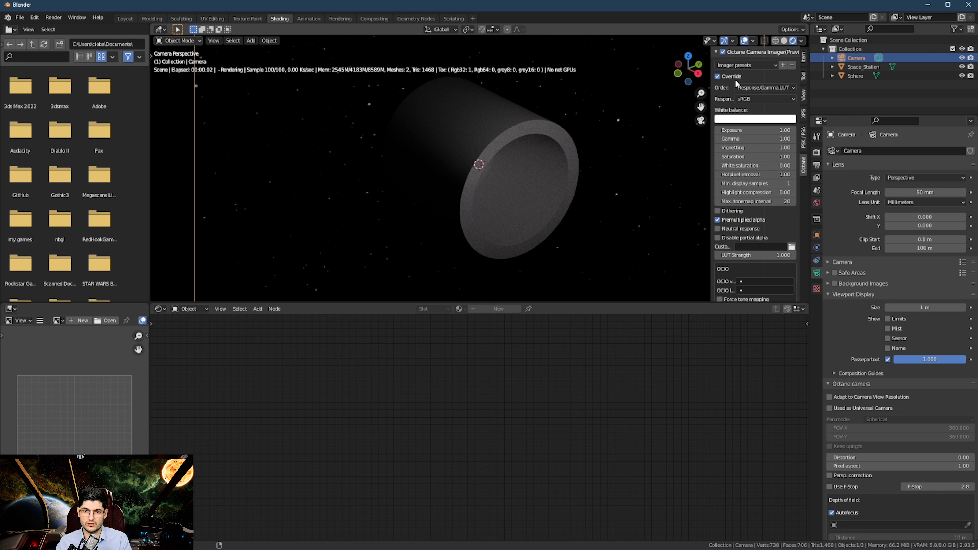
Step: Enable the Octane Postprocess preview for the viewport and turn on its Override option
{"action": "scroll", "coordinate": [735, 142], "scroll_direction": "down", "scroll_amount": 5}
{"action": "scroll", "coordinate": [735, 143], "scroll_direction": "down", "scroll_amount": 6}
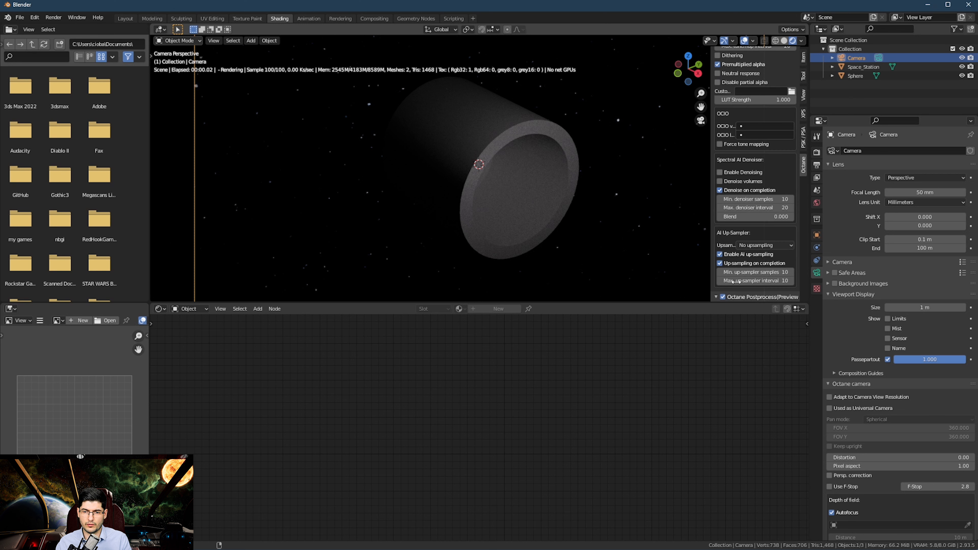
{"action": "scroll", "coordinate": [733, 281], "scroll_direction": "down", "scroll_amount": 6}
{"action": "left_click", "coordinate": [717, 220]}
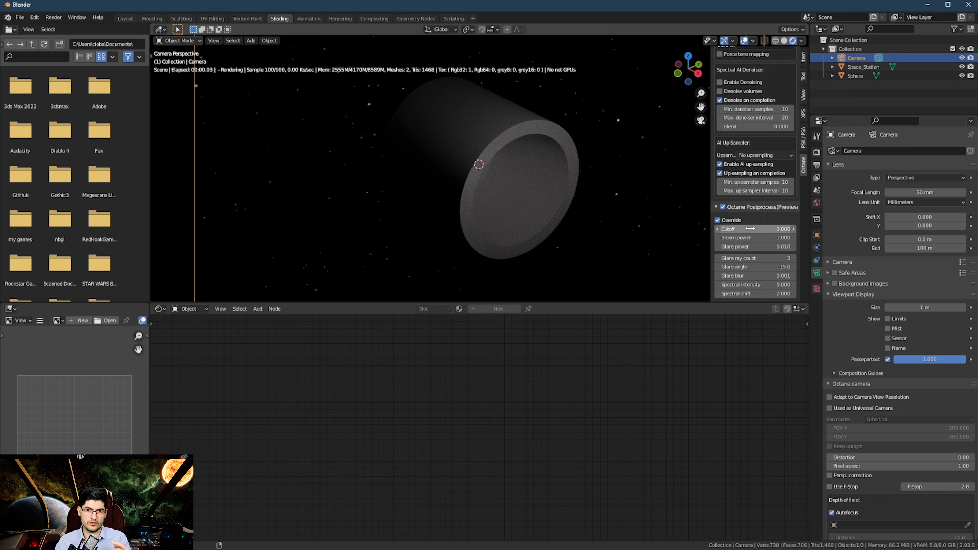
Step: Set the postprocess bloom power to 30 and the glare power to 1
{"action": "left_click", "coordinate": [739, 238]}
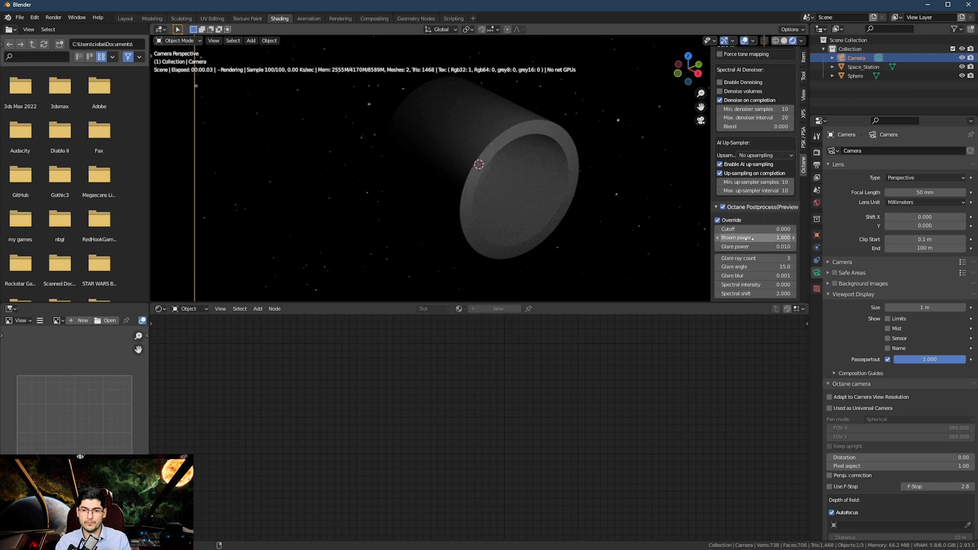
{"action": "type", "text": "30"}
{"action": "key", "text": "Return"}
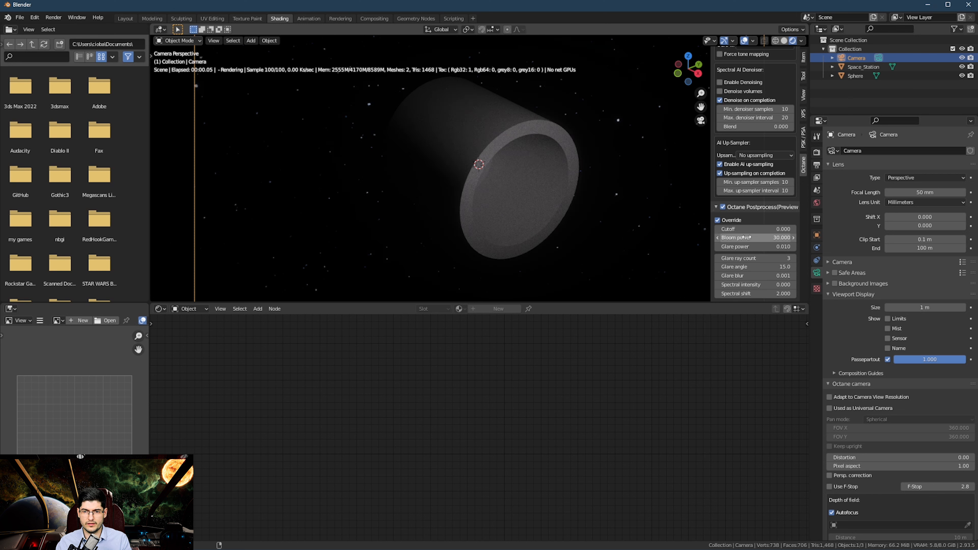
{"action": "left_click", "coordinate": [744, 247]}
{"action": "type", "text": "1"}
{"action": "key", "text": "Return"}
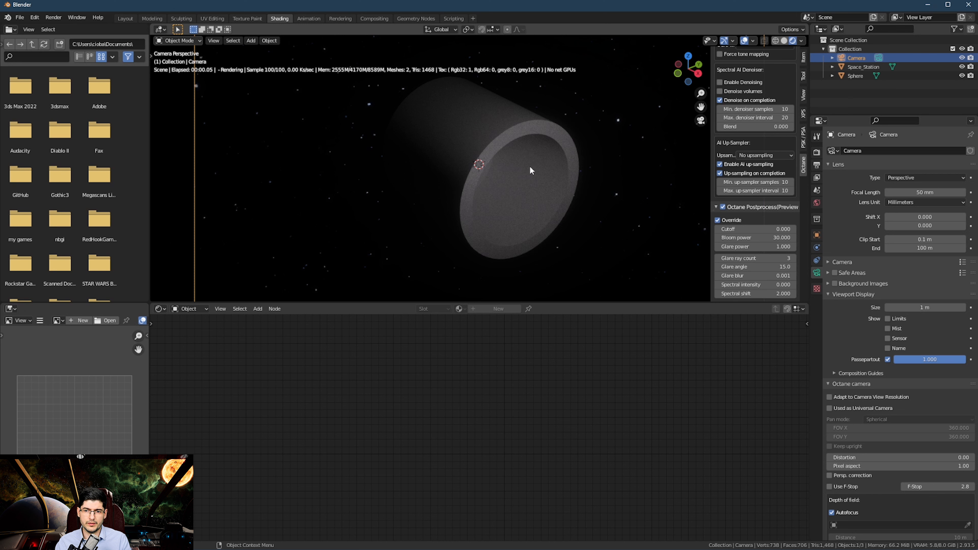
Step: Try a postprocess bloom power of 100 and set it back to 30
{"action": "left_click", "coordinate": [751, 237]}
{"action": "type", "text": "100"}
{"action": "key", "text": "Return"}
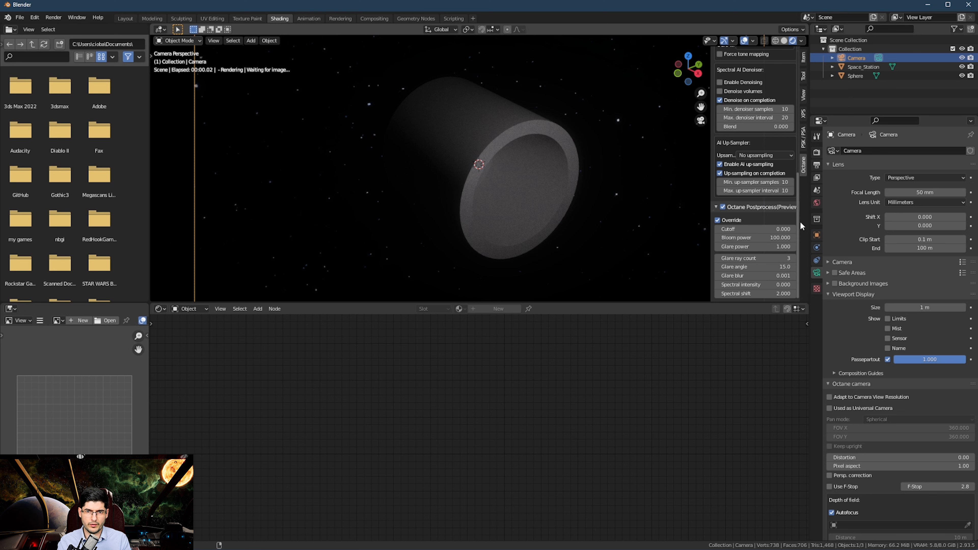
{"action": "left_click", "coordinate": [769, 238]}
{"action": "type", "text": "30"}
{"action": "key", "text": "Return"}
Step: Select the light sphere and set its Black body emission power to 5000
{"action": "left_click", "coordinate": [855, 76]}
{"action": "left_click", "coordinate": [444, 386]}
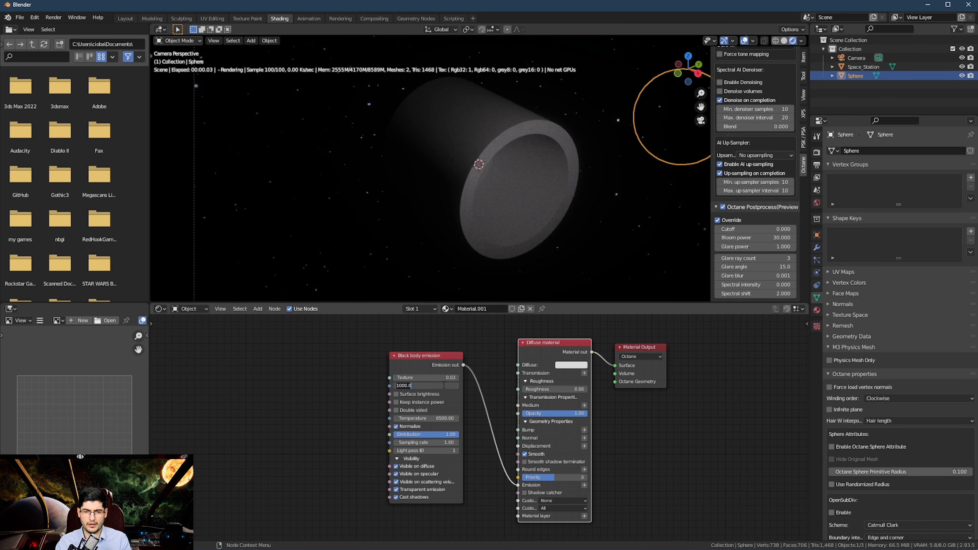
{"action": "type", "text": "5000"}
{"action": "key", "text": "Return"}
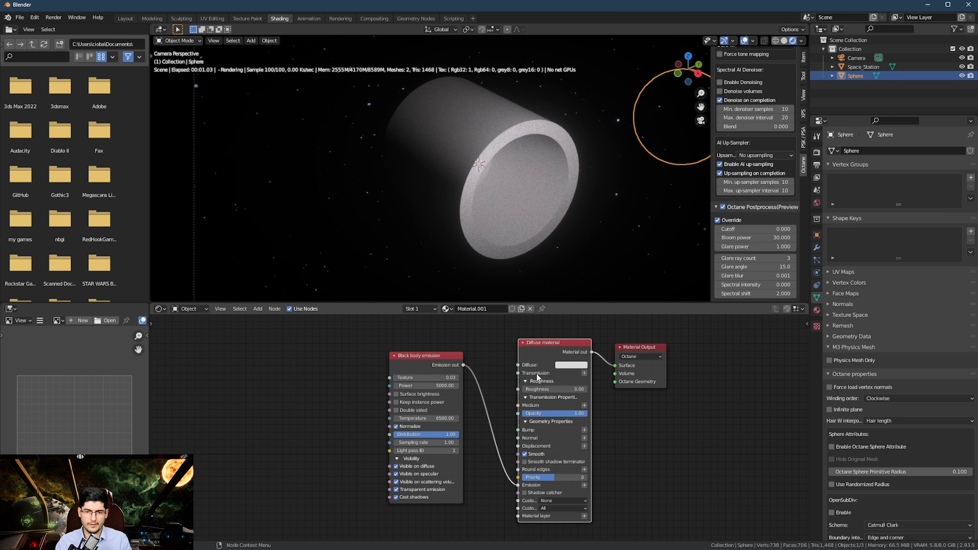
Step: Try an orange diffuse color on the sphere's Diffuse material and change it to a teal green
{"action": "left_click", "coordinate": [565, 365]}
{"action": "left_click", "coordinate": [582, 313]}
{"action": "left_click", "coordinate": [571, 308]}
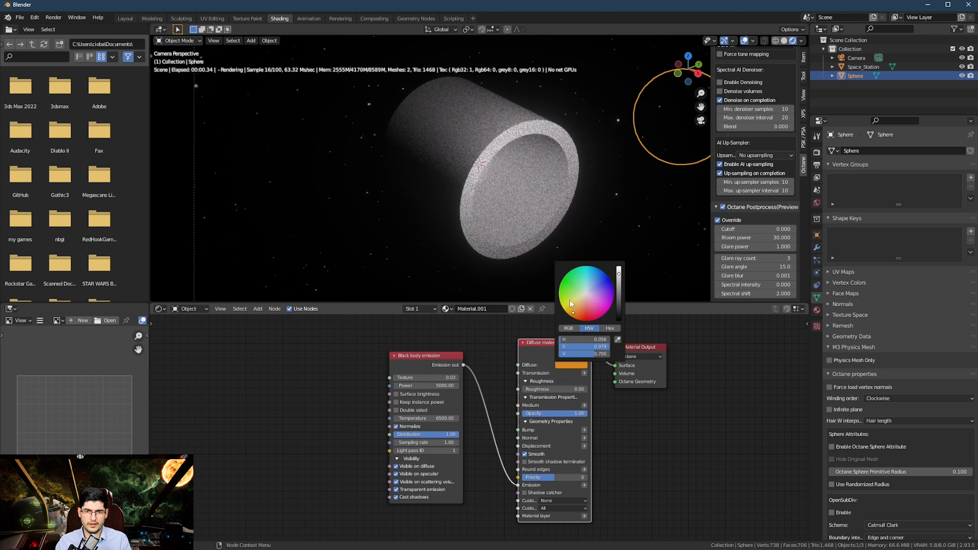
{"action": "left_click", "coordinate": [578, 271]}
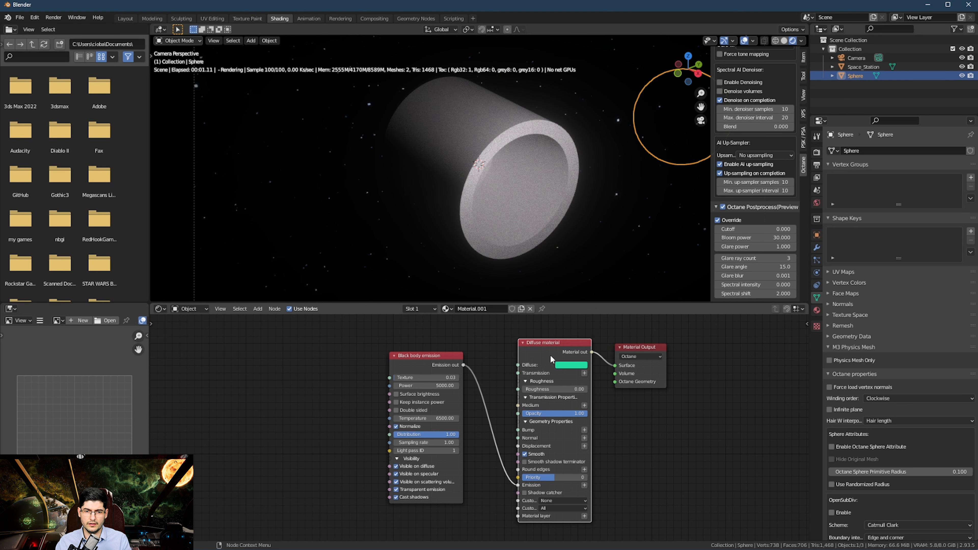
Step: Undo the color changes on the sphere's Diffuse material
{"action": "left_click", "coordinate": [699, 472]}
{"action": "key", "text": "ctrl+z"}
{"action": "key", "text": "ctrl+z"}
Step: Add an RGB color node, connect it to the Black body emission's Texture input, and try a pink-red color
{"action": "scroll", "coordinate": [358, 425], "scroll_direction": "up", "scroll_amount": 5}
{"action": "scroll", "coordinate": [310, 413], "scroll_direction": "up", "scroll_amount": 3}
{"action": "middle_click_drag", "start_coordinate": [291, 391], "coordinate": [356, 425]}
{"action": "middle_click_drag", "start_coordinate": [318, 384], "coordinate": [376, 406]}
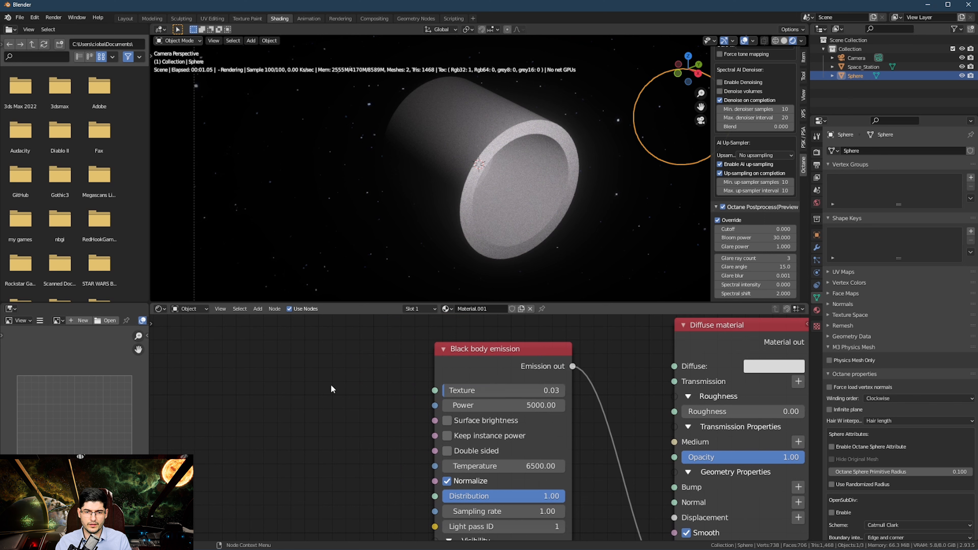
{"action": "key", "text": "shift+a"}
{"action": "type", "text": "rgb"}
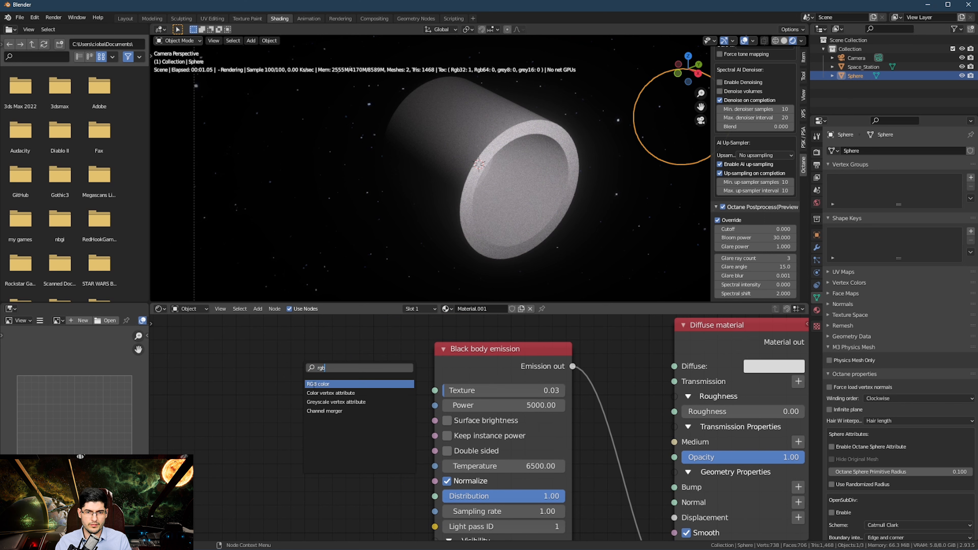
{"action": "key", "text": "Return"}
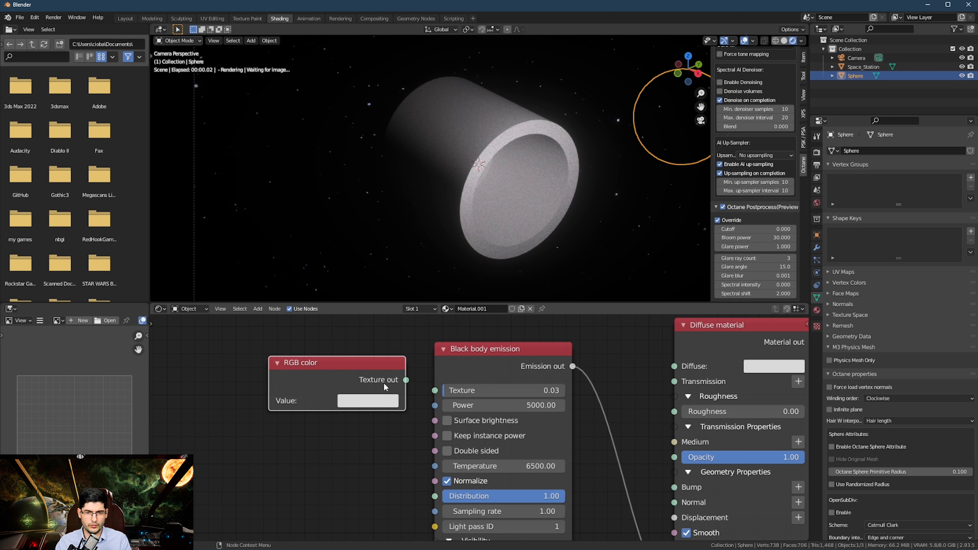
{"action": "left_click_drag", "start_coordinate": [405, 380], "coordinate": [435, 390]}
{"action": "left_click", "coordinate": [361, 403]}
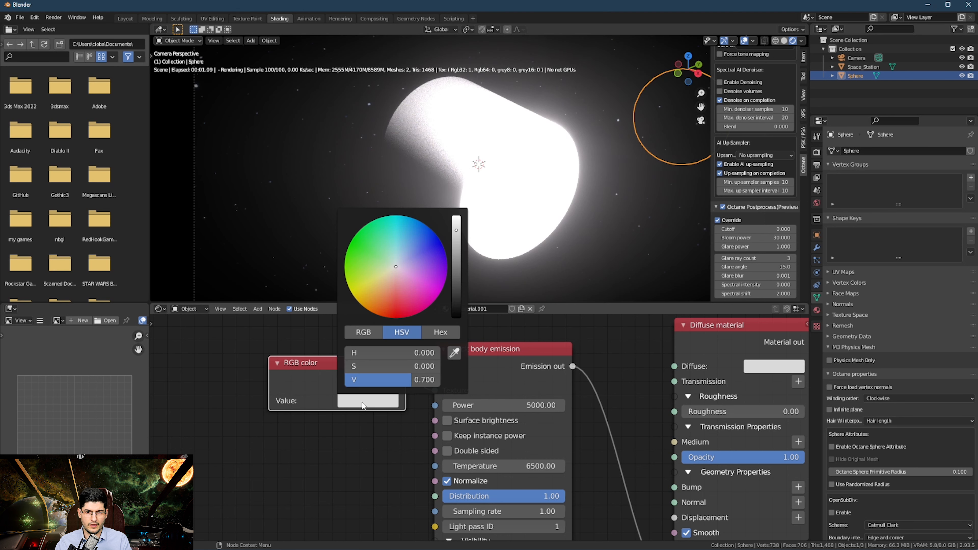
{"action": "mouse_move", "coordinate": [394, 306]}
{"action": "left_mouse_down"}
{"action": "mouse_move", "coordinate": [385, 309]}
{"action": "mouse_move", "coordinate": [409, 303]}
{"action": "left_mouse_up"}
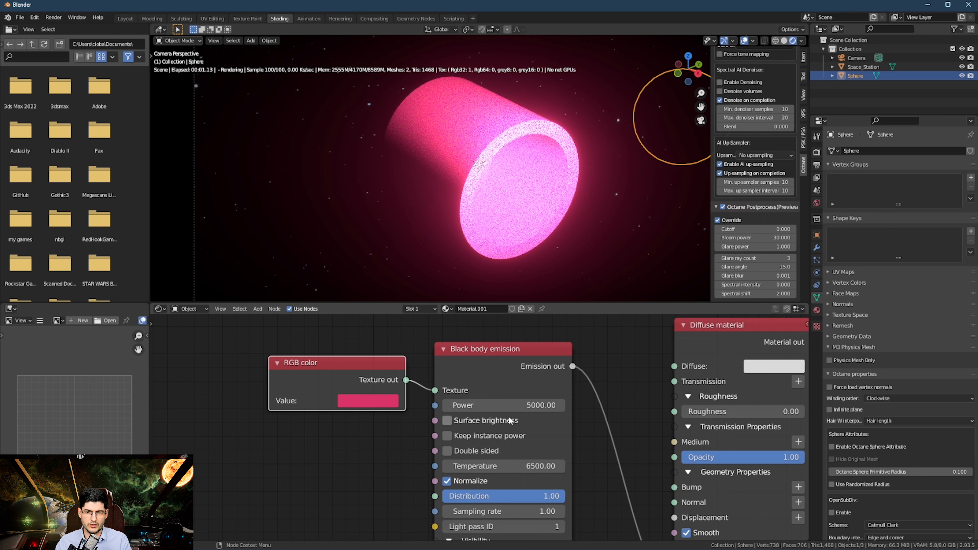
Step: Delete the RGB color node from the sphere's emission setup
{"action": "key", "text": "Delete"}
{"action": "middle_click_drag", "start_coordinate": [416, 372], "coordinate": [379, 374]}
{"action": "scroll", "coordinate": [379, 373], "scroll_direction": "down", "scroll_amount": 1}
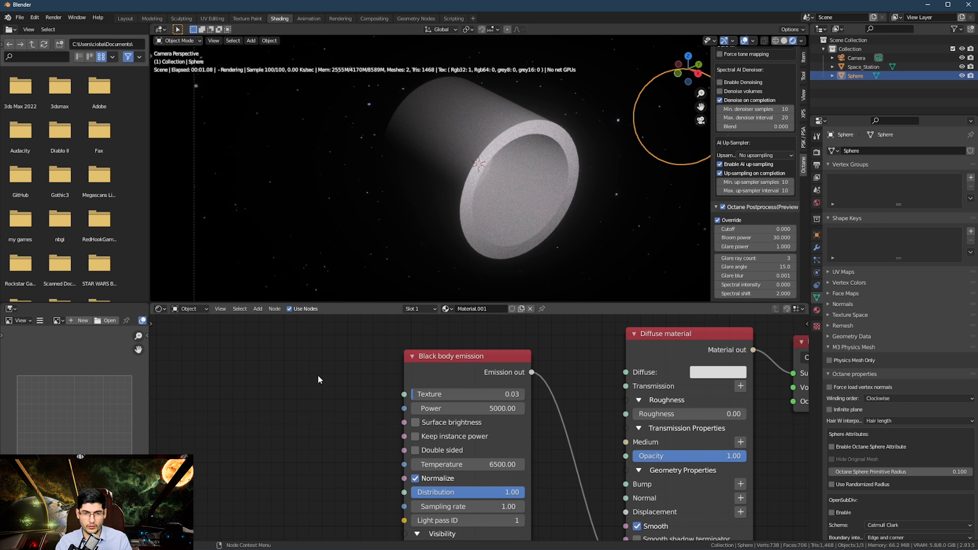
{"action": "scroll", "coordinate": [346, 366], "scroll_direction": "down", "scroll_amount": 2}
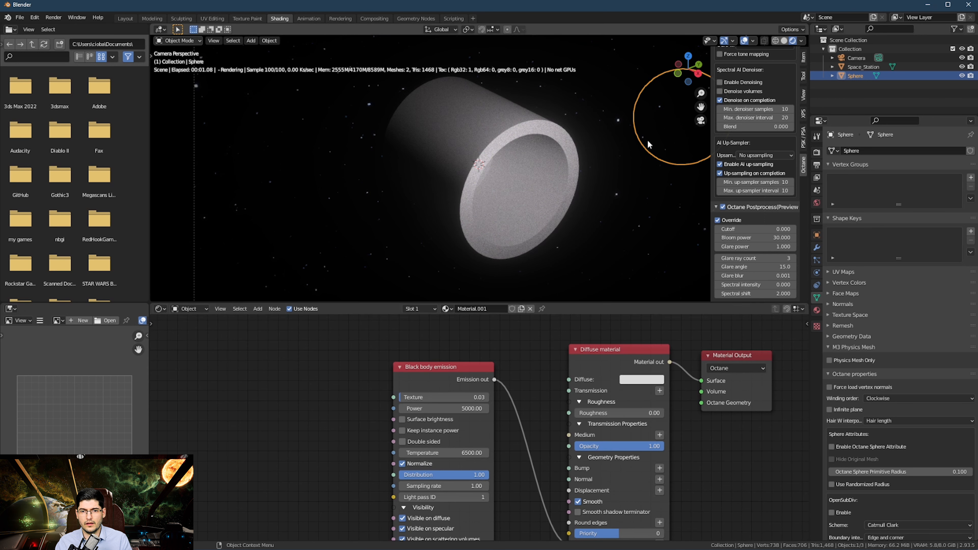
Step: Select the space station and switch to the UV Editing workspace
{"action": "left_click", "coordinate": [528, 92]}
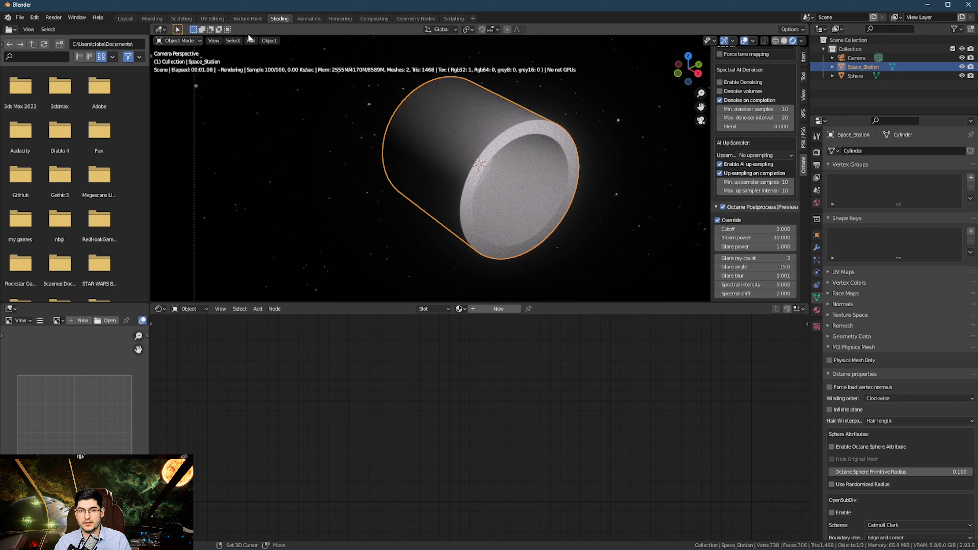
{"action": "left_click", "coordinate": [239, 40]}
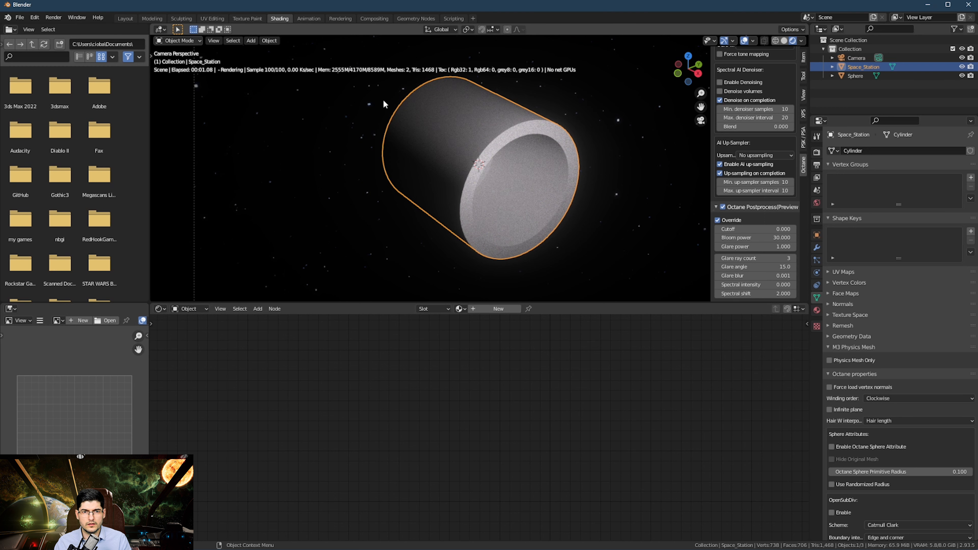
{"action": "left_click", "coordinate": [213, 18]}
{"action": "scroll", "coordinate": [626, 263], "scroll_direction": "up", "scroll_amount": 5}
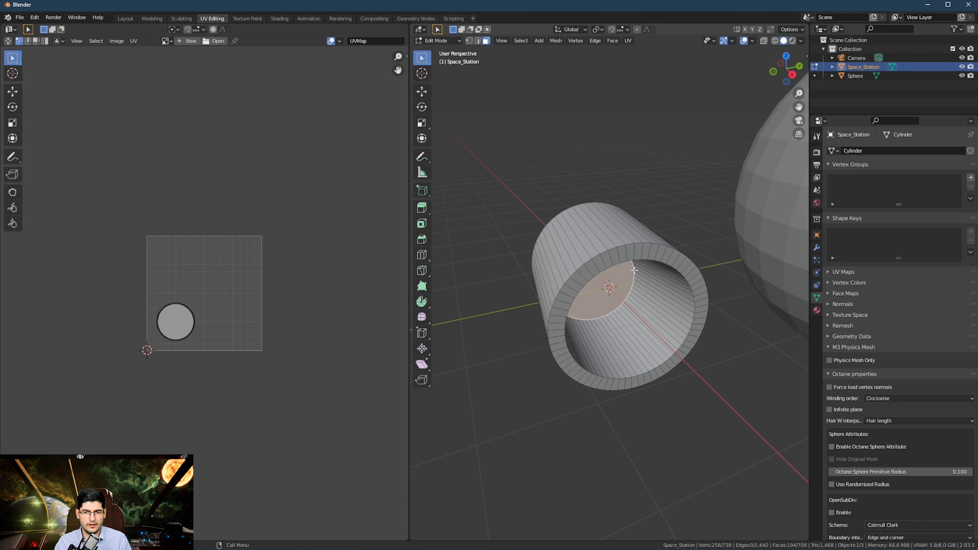
Step: Select the station's entire mesh in Edit Mode and examine its existing UV layout
{"action": "key", "text": "Tab"}
{"action": "middle_click_drag", "start_coordinate": [627, 263], "coordinate": [616, 233]}
{"action": "key", "text": "Tab"}
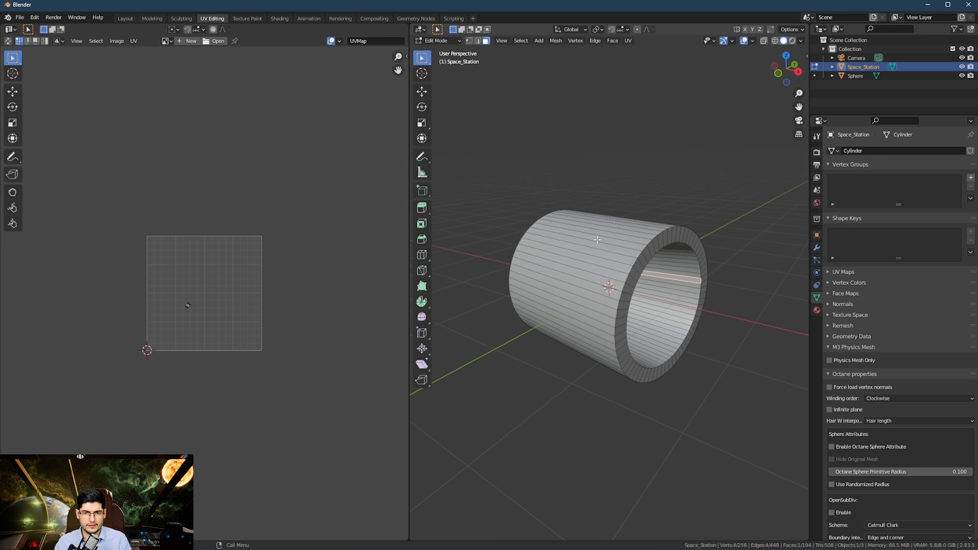
{"action": "scroll", "coordinate": [201, 273], "scroll_direction": "up", "scroll_amount": 4}
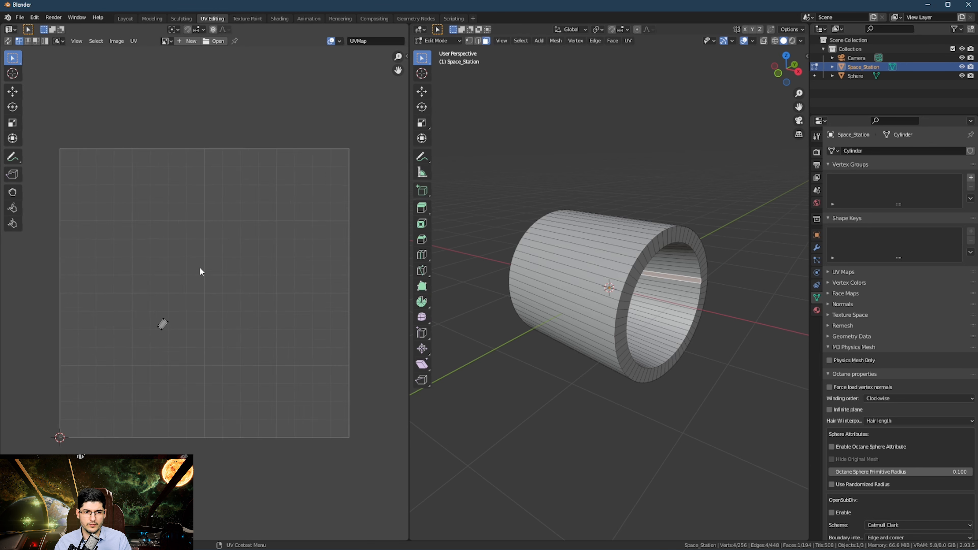
{"action": "scroll", "coordinate": [201, 273], "scroll_direction": "down", "scroll_amount": 1}
{"action": "key", "text": "a"}
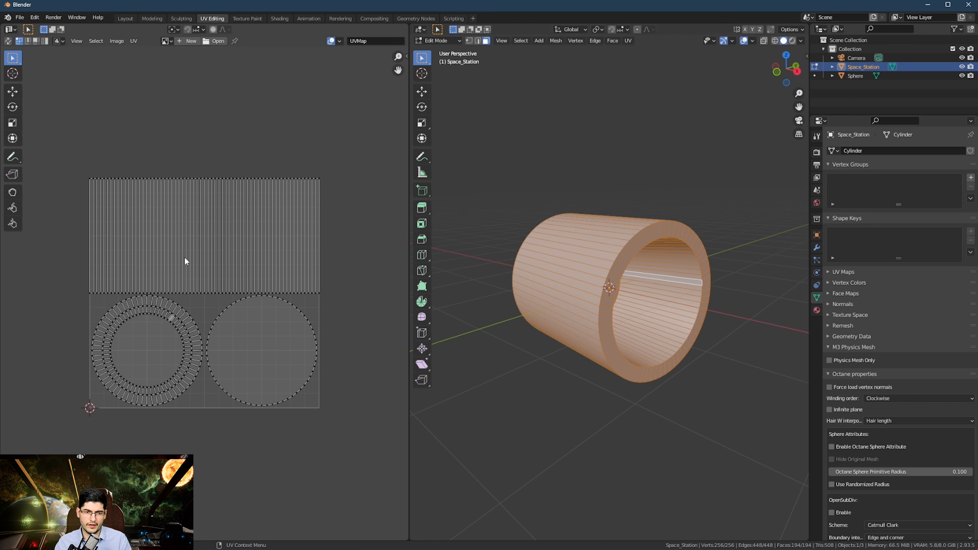
{"action": "scroll", "coordinate": [201, 286], "scroll_direction": "up", "scroll_amount": 2}
Step: In edge selection mode, select the loop around the circular face at the inner end of the cavity and mark it as a seam
{"action": "middle_click_drag", "start_coordinate": [534, 270], "coordinate": [515, 260]}
{"action": "scroll", "coordinate": [627, 300], "scroll_direction": "up", "scroll_amount": 2}
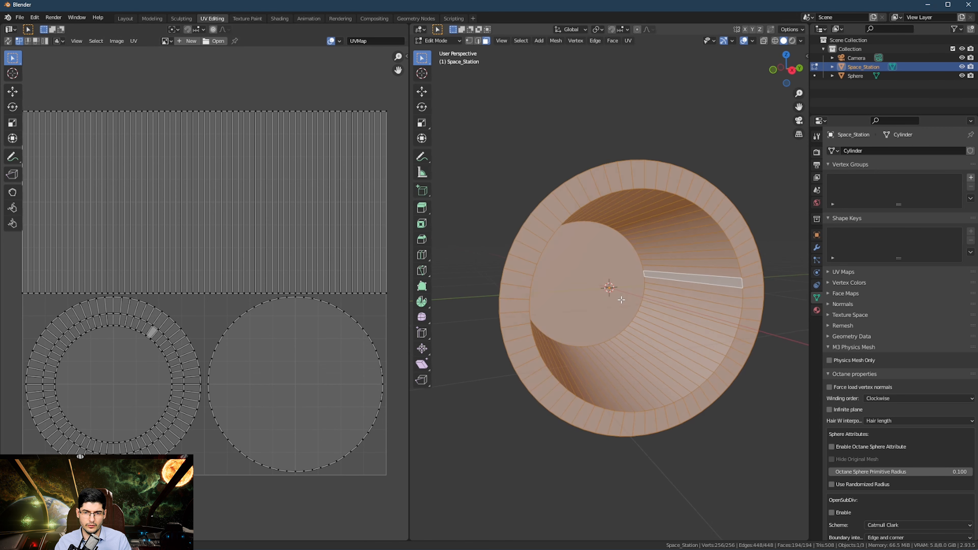
{"action": "middle_click_drag", "start_coordinate": [627, 301], "coordinate": [603, 300]}
{"action": "scroll", "coordinate": [603, 300], "scroll_direction": "up", "scroll_amount": 5}
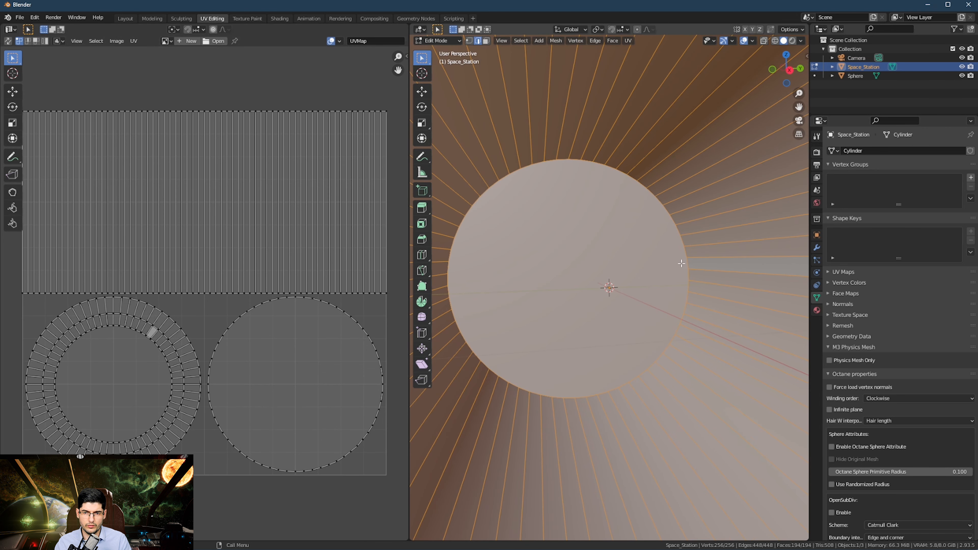
{"action": "key", "text": "2"}
{"action": "left_click", "coordinate": [688, 266]}
{"action": "left_click", "coordinate": [687, 266], "text": "alt"}
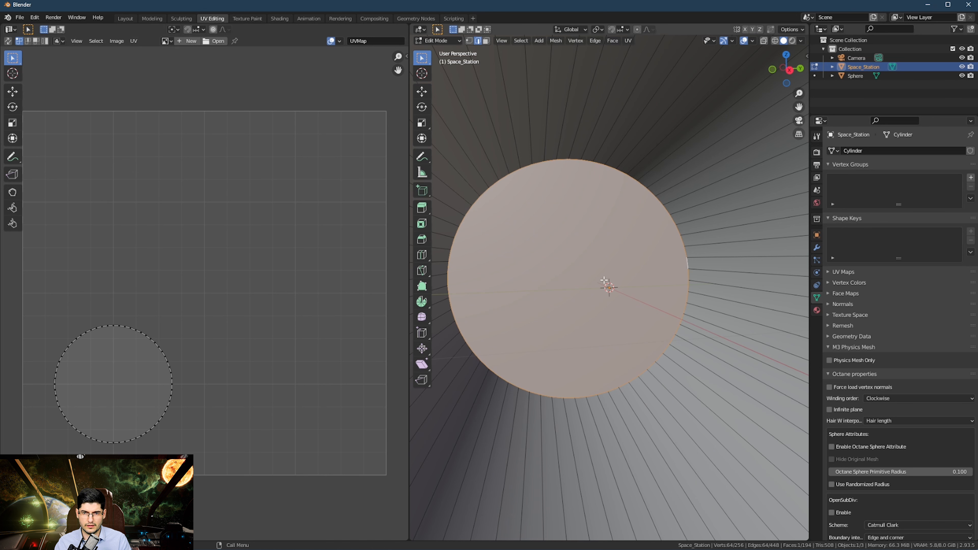
{"action": "scroll", "coordinate": [604, 281], "scroll_direction": "down", "scroll_amount": 2}
{"action": "right_click", "coordinate": [596, 278]}
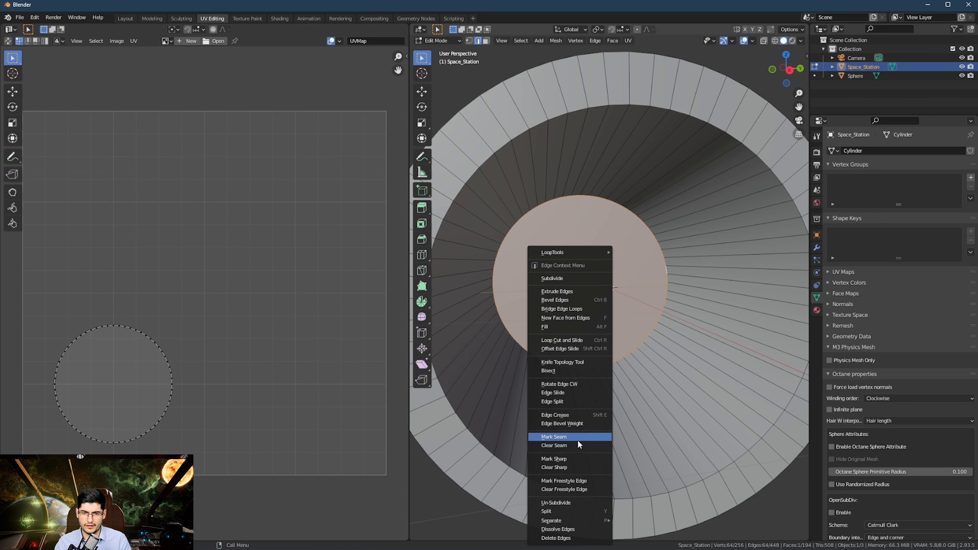
{"action": "left_click", "coordinate": [558, 437]}
{"action": "scroll", "coordinate": [601, 414], "scroll_direction": "down", "scroll_amount": 2}
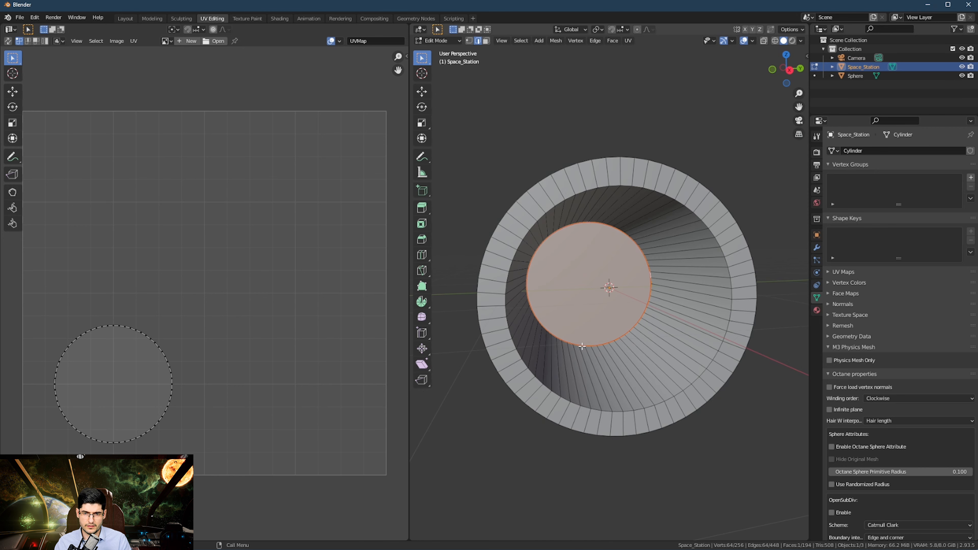
Step: Select both the inner and outer edge loops of the station's open rim and mark them as seams
{"action": "left_click", "coordinate": [605, 411], "text": "alt"}
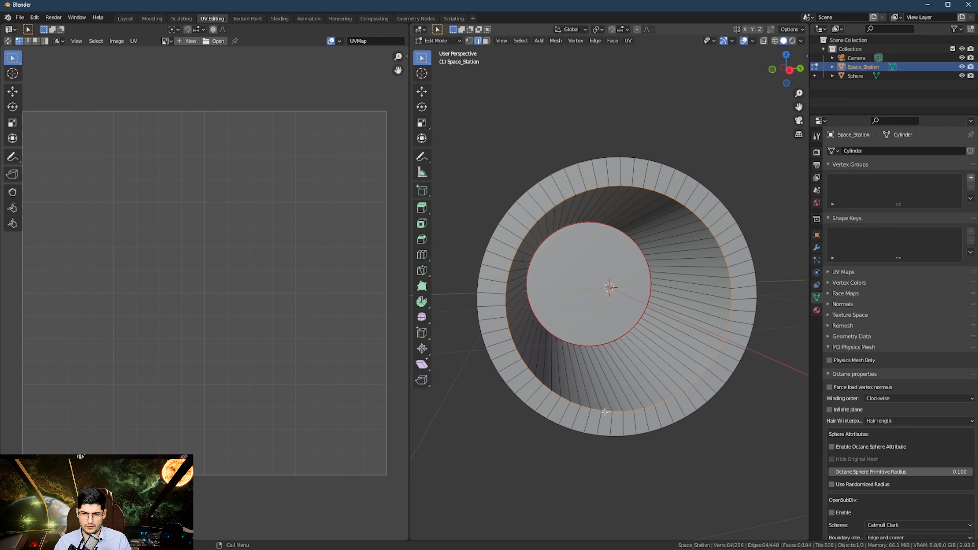
{"action": "left_click", "coordinate": [601, 433], "text": "alt+shift"}
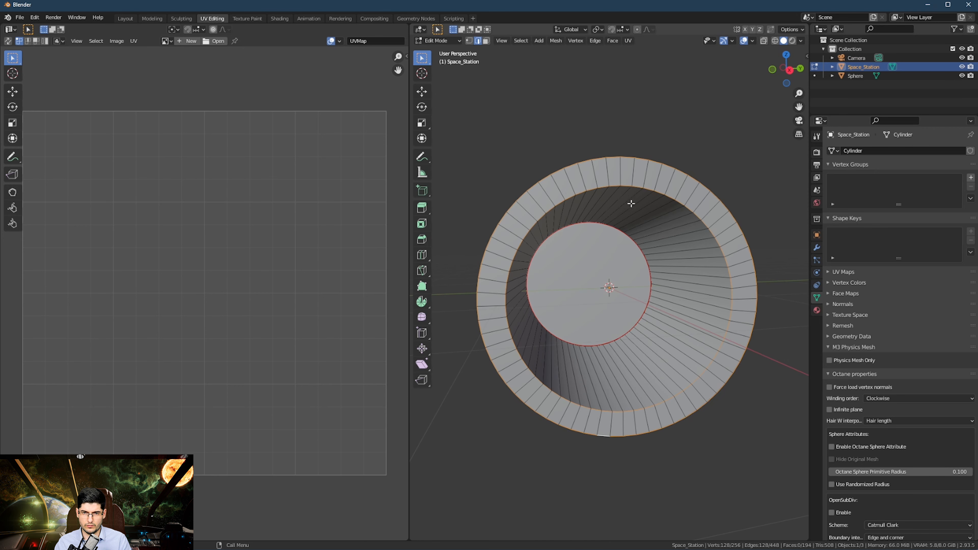
{"action": "middle_click_drag", "start_coordinate": [630, 203], "coordinate": [633, 192]}
{"action": "right_click", "coordinate": [592, 296]}
{"action": "left_click", "coordinate": [593, 295]}
Step: Mark the edge loop around the station's closed back cap as a seam and clear the selection
{"action": "middle_click_drag", "start_coordinate": [593, 296], "coordinate": [726, 323]}
{"action": "left_click", "coordinate": [620, 296], "text": "alt"}
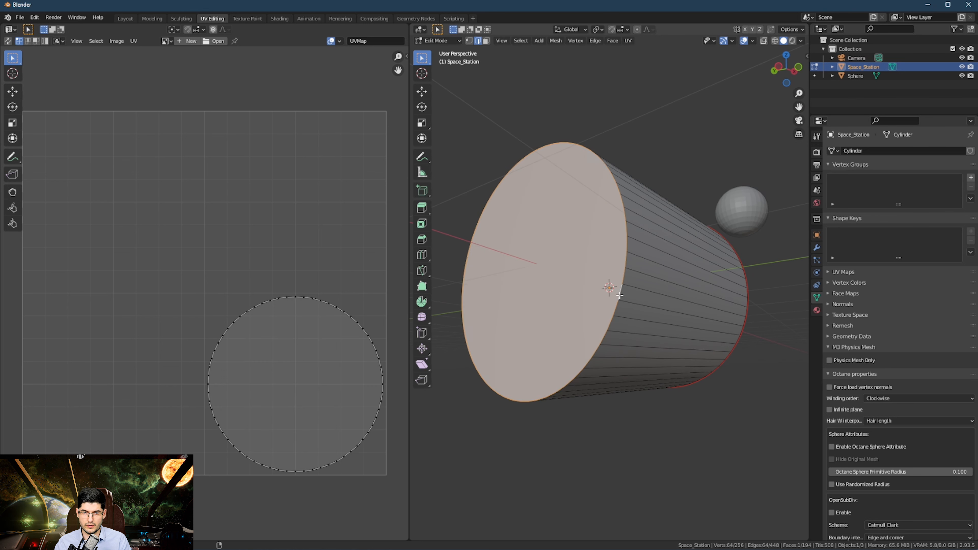
{"action": "right_click", "coordinate": [619, 295]}
{"action": "left_click", "coordinate": [605, 296]}
{"action": "key", "text": "alt+a"}
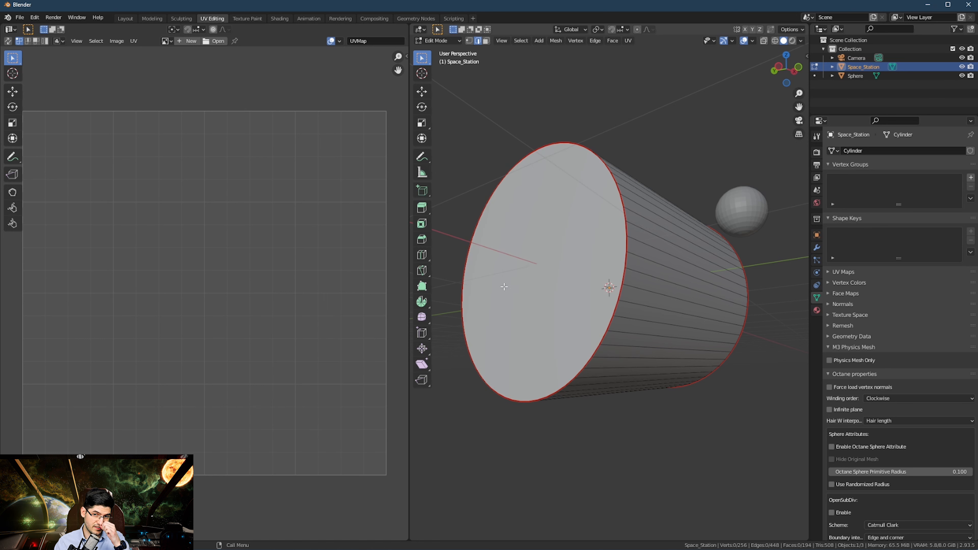
Step: Select one lengthwise edge line across the inner wall, rim and outer wall and mark it as a seam
{"action": "middle_click_drag", "start_coordinate": [804, 339], "coordinate": [674, 371]}
{"action": "scroll", "coordinate": [675, 371], "scroll_direction": "up", "scroll_amount": 2}
{"action": "left_click", "coordinate": [616, 428], "text": "alt"}
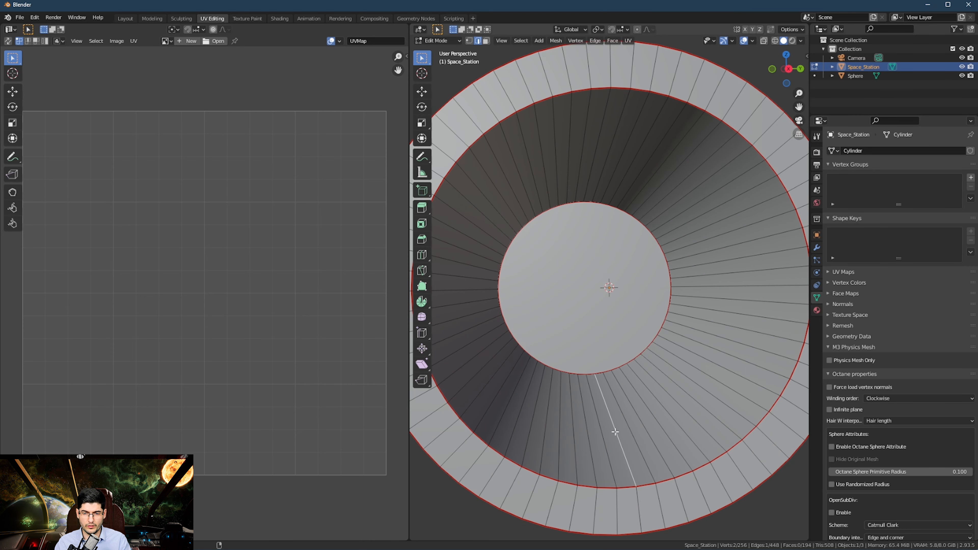
{"action": "middle_click_drag", "start_coordinate": [615, 431], "coordinate": [617, 284]}
{"action": "right_click", "coordinate": [642, 356]}
{"action": "left_click", "coordinate": [639, 360]}
{"action": "key", "text": "Tab"}
{"action": "key", "text": "Tab"}
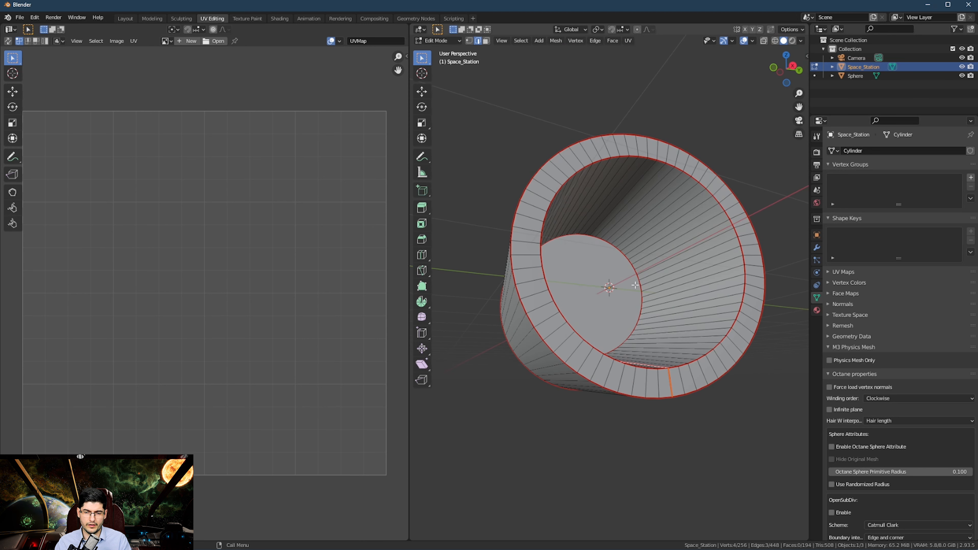
Step: Select the whole station mesh and unwrap it along the marked seams
{"action": "key", "text": "a"}
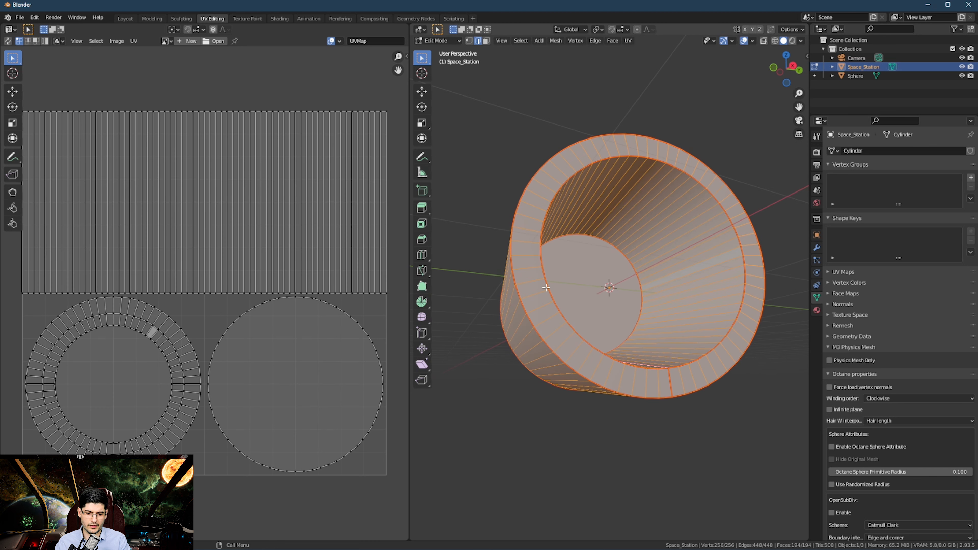
{"action": "key", "text": "u"}
{"action": "left_click", "coordinate": [450, 305]}
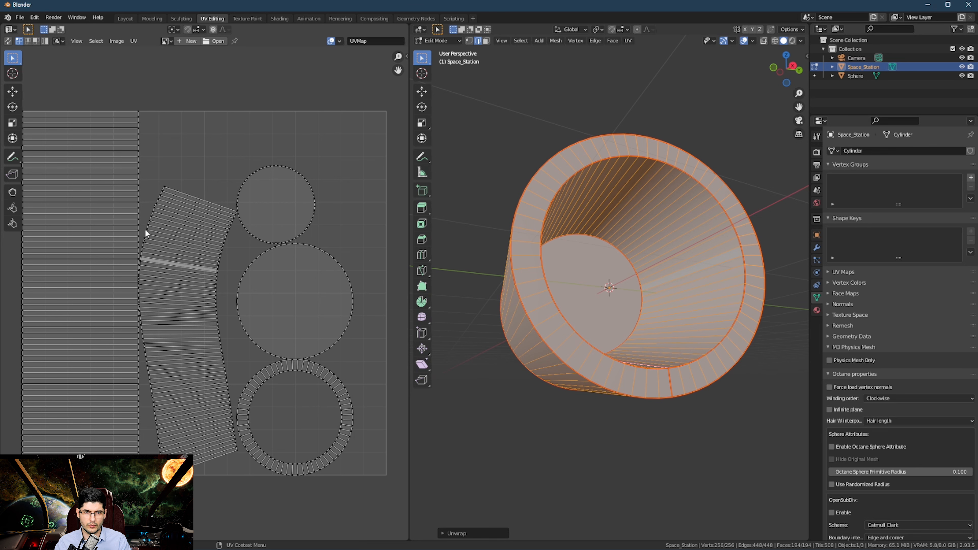
Step: Examine the unwrapped UV islands, including the curved wall strip, the circular caps and the rim ring
{"action": "scroll", "coordinate": [163, 252], "scroll_direction": "down", "scroll_amount": 2}
{"action": "scroll", "coordinate": [206, 277], "scroll_direction": "up", "scroll_amount": 2}
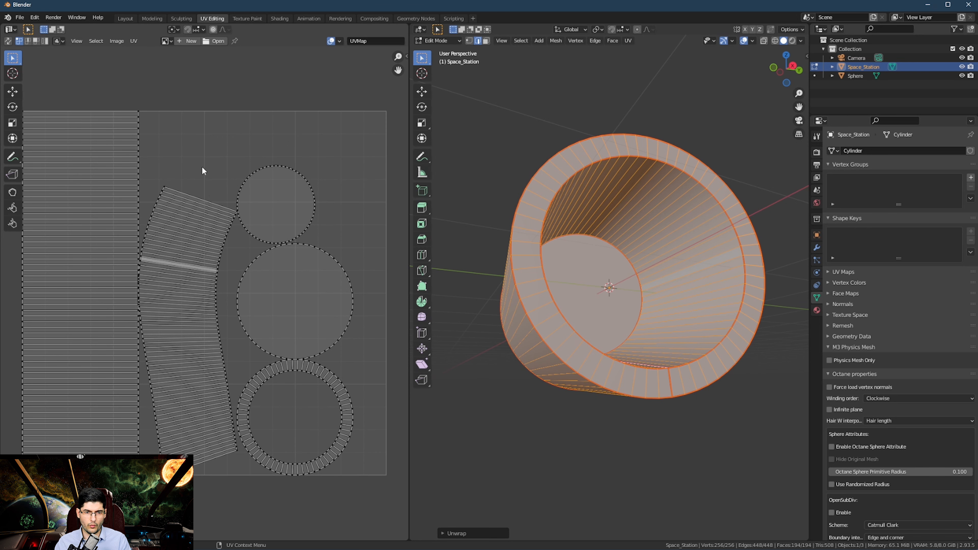
{"action": "left_click_drag", "start_coordinate": [202, 167], "coordinate": [203, 489]}
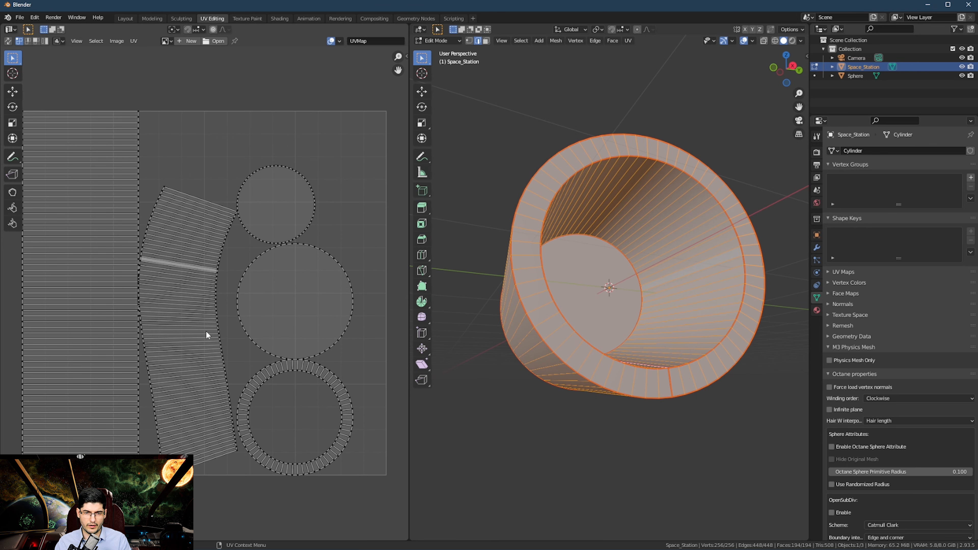
{"action": "scroll", "coordinate": [289, 404], "scroll_direction": "up", "scroll_amount": 4}
{"action": "middle_click_drag", "start_coordinate": [282, 429], "coordinate": [161, 312]}
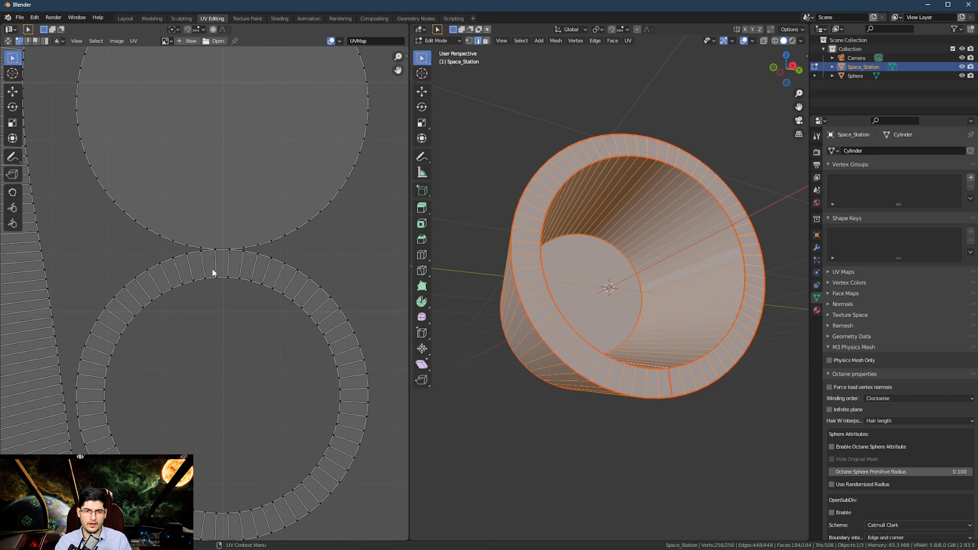
{"action": "scroll", "coordinate": [171, 278], "scroll_direction": "down", "scroll_amount": 5}
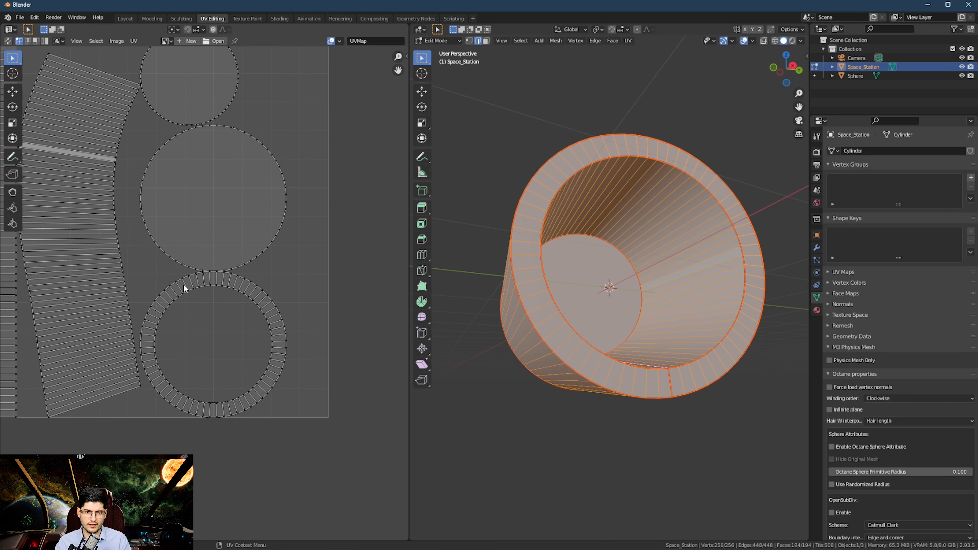
{"action": "middle_click_drag", "start_coordinate": [184, 284], "coordinate": [221, 310]}
{"action": "scroll", "coordinate": [160, 227], "scroll_direction": "down", "scroll_amount": 3}
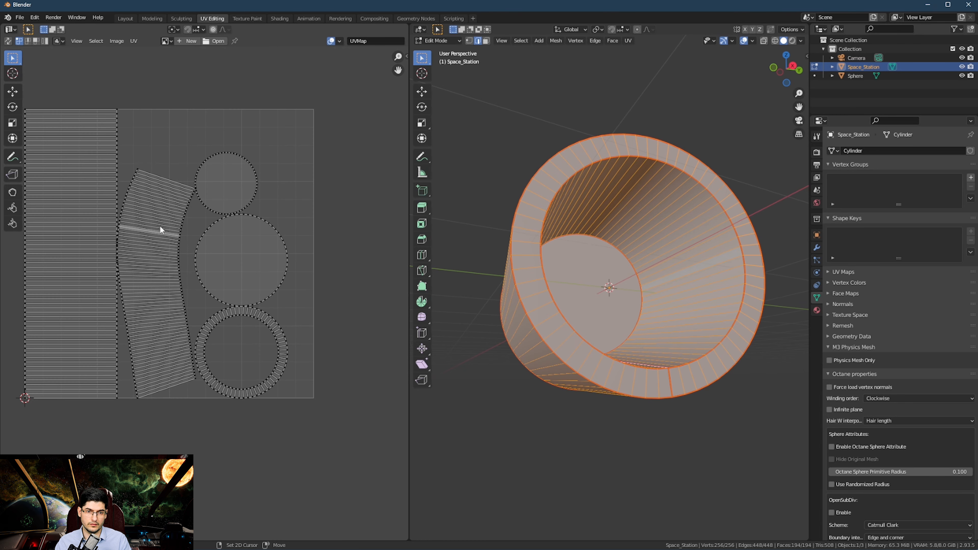
{"action": "scroll", "coordinate": [188, 255], "scroll_direction": "up", "scroll_amount": 4}
{"action": "scroll", "coordinate": [175, 193], "scroll_direction": "down", "scroll_amount": 2}
Step: Switch the UV editor to face selection and select the highlighted active face in the curved inner-wall island
{"action": "key", "text": "3"}
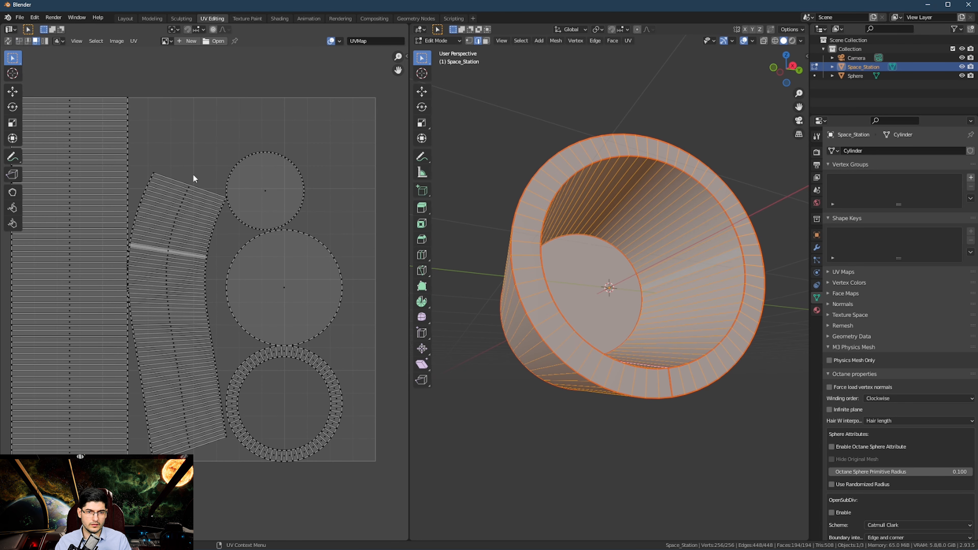
{"action": "left_click_drag", "start_coordinate": [181, 203], "coordinate": [167, 440]}
{"action": "scroll", "coordinate": [181, 352], "scroll_direction": "up", "scroll_amount": 5}
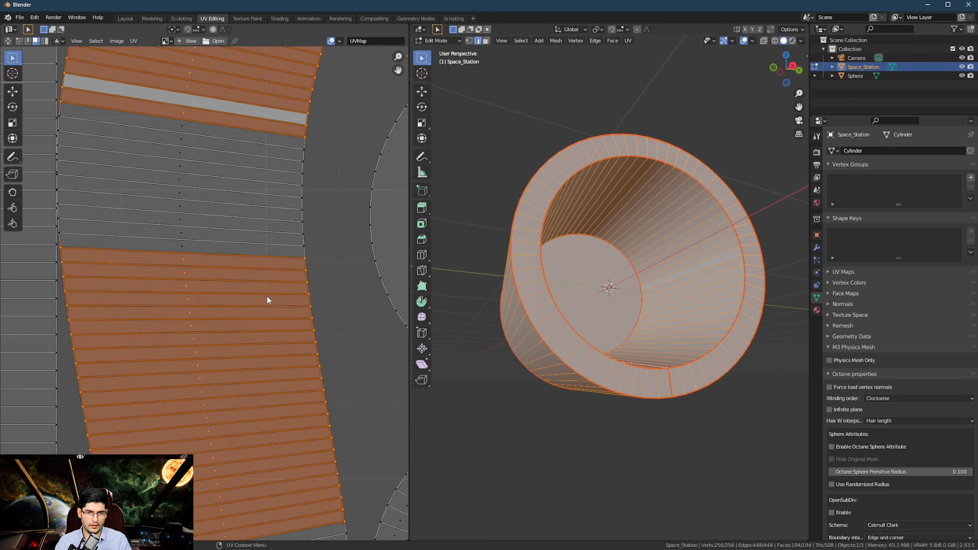
{"action": "scroll", "coordinate": [267, 295], "scroll_direction": "down", "scroll_amount": 5}
{"action": "left_click", "coordinate": [204, 259]}
{"action": "scroll", "coordinate": [200, 254], "scroll_direction": "up", "scroll_amount": 4}
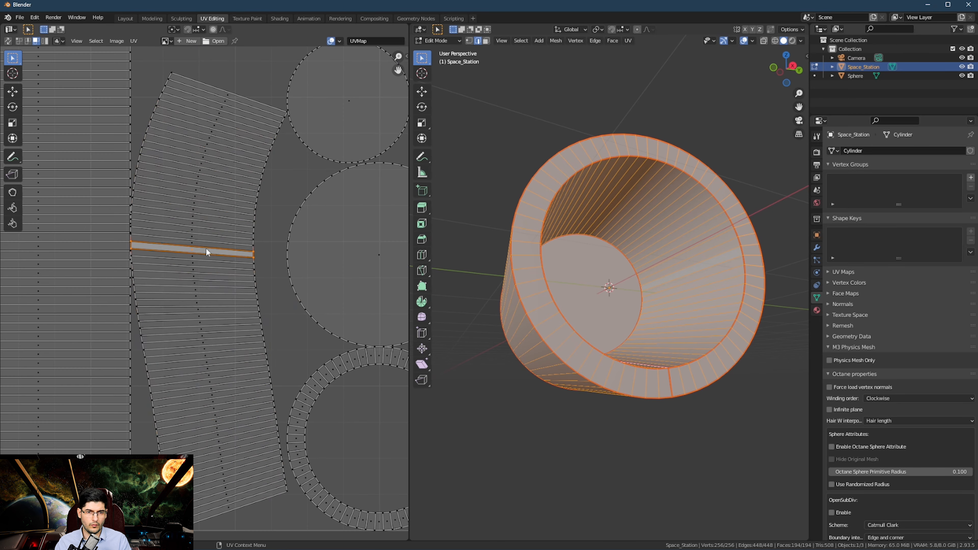
{"action": "middle_click_drag", "start_coordinate": [191, 245], "coordinate": [198, 253]}
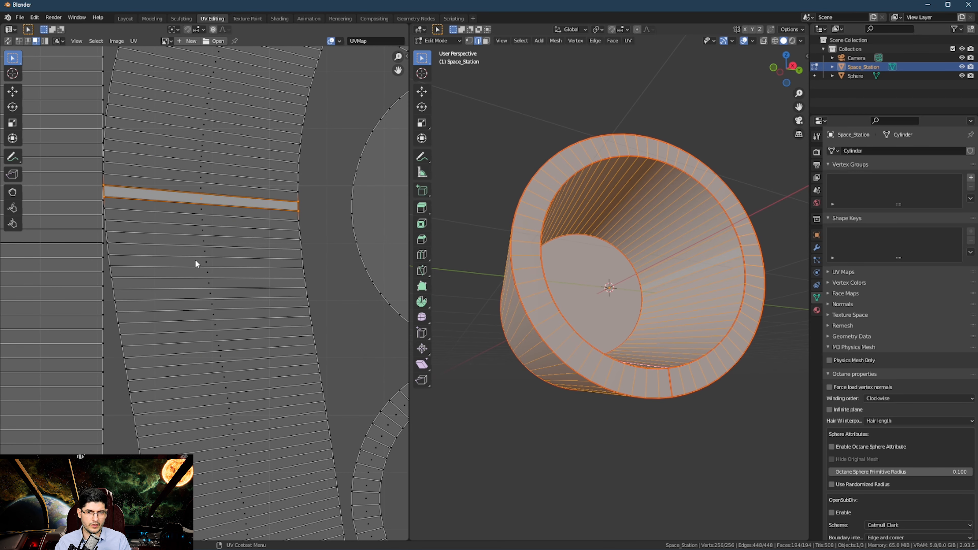
Step: Switch the UV editor to vertex selection and align the two vertices at the active face's right end with Align X
{"action": "scroll", "coordinate": [203, 252], "scroll_direction": "up", "scroll_amount": 3}
{"action": "scroll", "coordinate": [210, 216], "scroll_direction": "down", "scroll_amount": 1}
{"action": "middle_click_drag", "start_coordinate": [210, 202], "coordinate": [188, 239]}
{"action": "middle_click_drag", "start_coordinate": [146, 137], "coordinate": [161, 137]}
{"action": "key", "text": "1"}
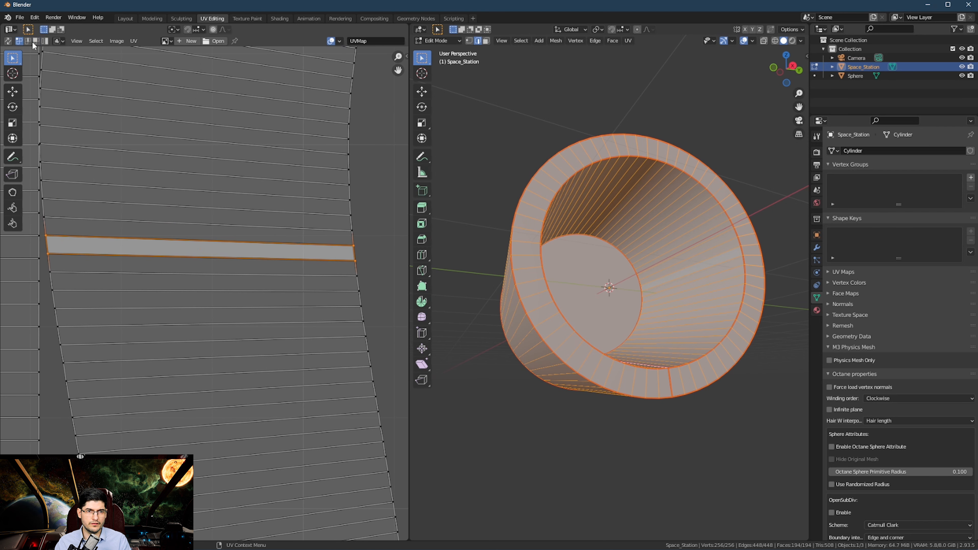
{"action": "left_click_drag", "start_coordinate": [365, 241], "coordinate": [345, 265]}
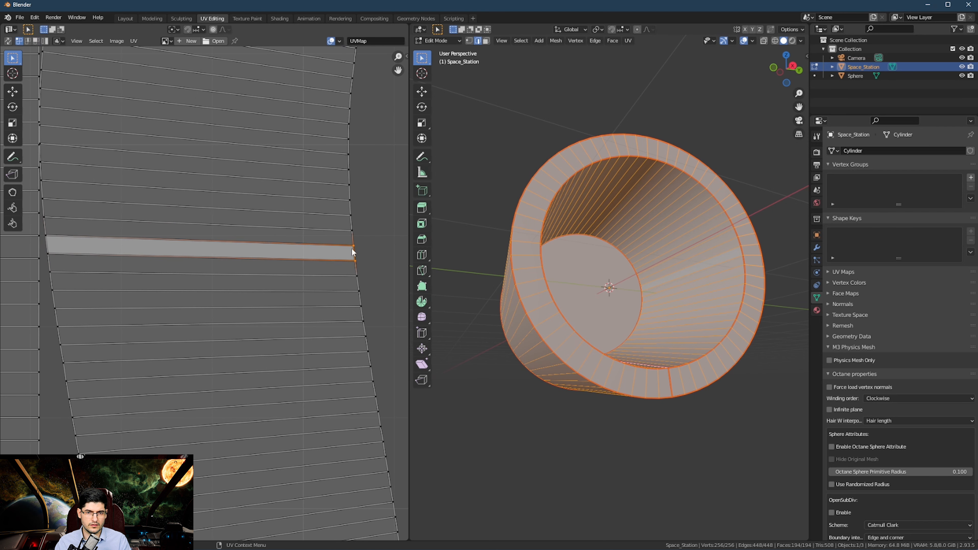
{"action": "right_click", "coordinate": [334, 242]}
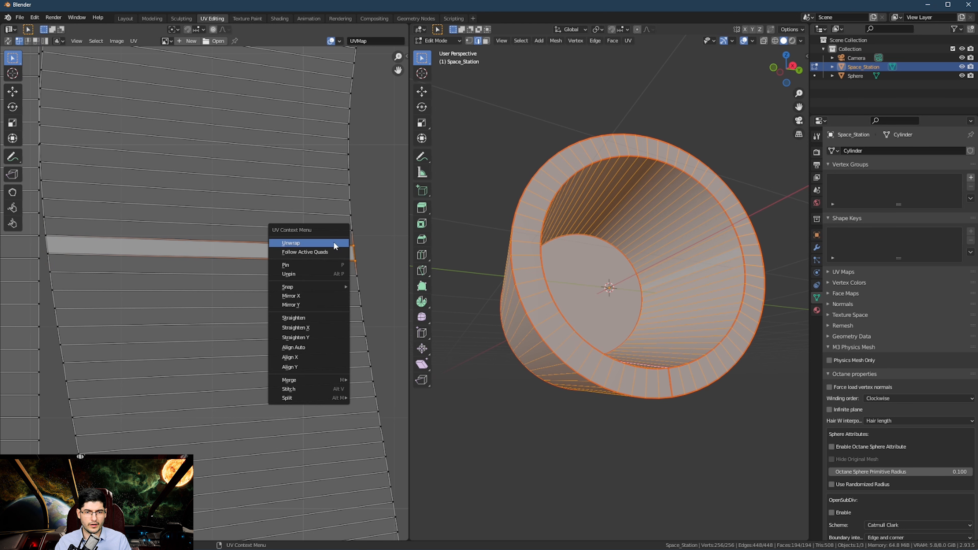
{"action": "left_click", "coordinate": [305, 355]}
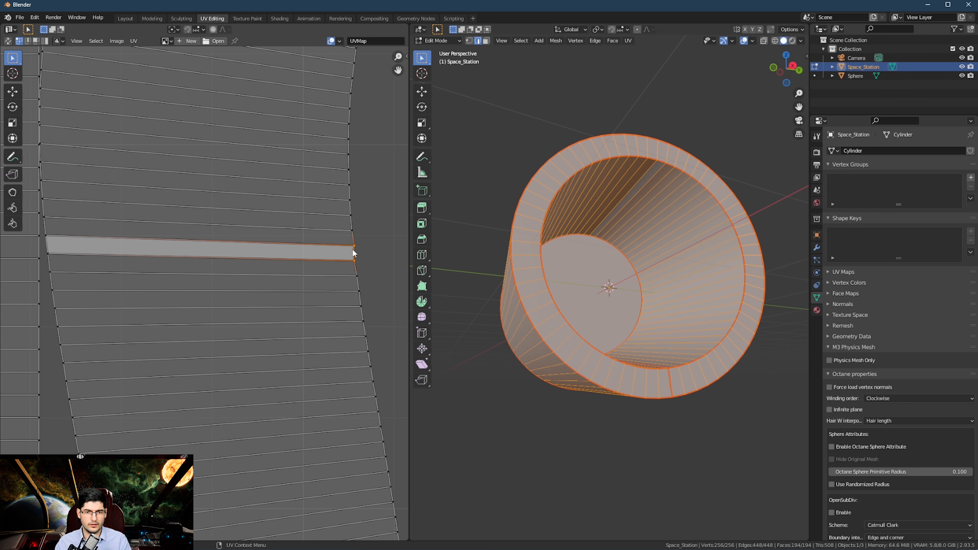
Step: Align the two vertices at the active face's left end with Align X
{"action": "scroll", "coordinate": [353, 250], "scroll_direction": "up", "scroll_amount": 4}
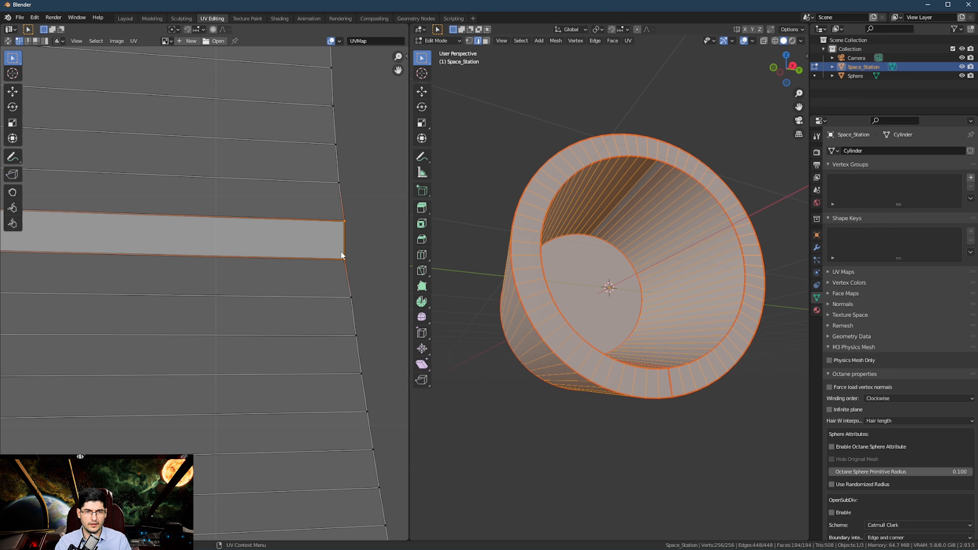
{"action": "scroll", "coordinate": [341, 250], "scroll_direction": "down", "scroll_amount": 4}
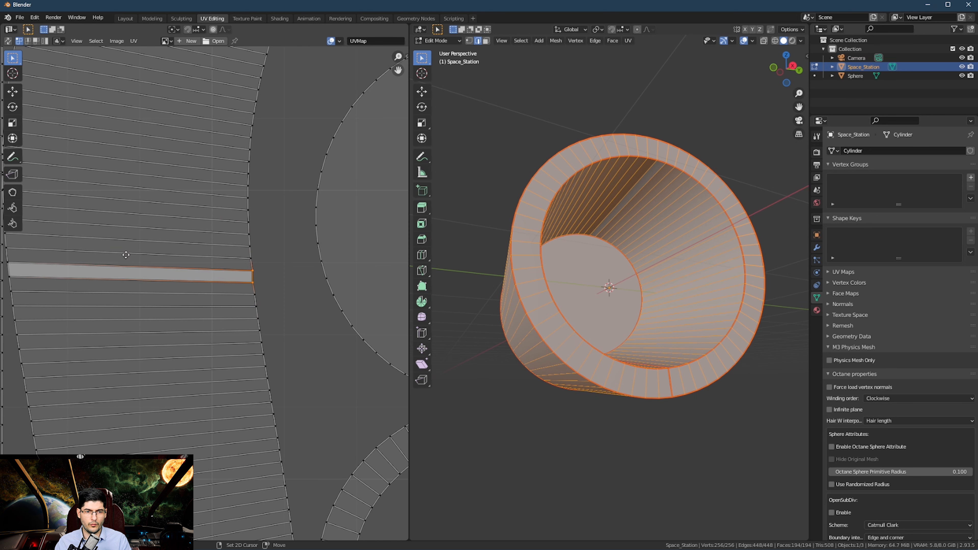
{"action": "scroll", "coordinate": [159, 293], "scroll_direction": "up", "scroll_amount": 4}
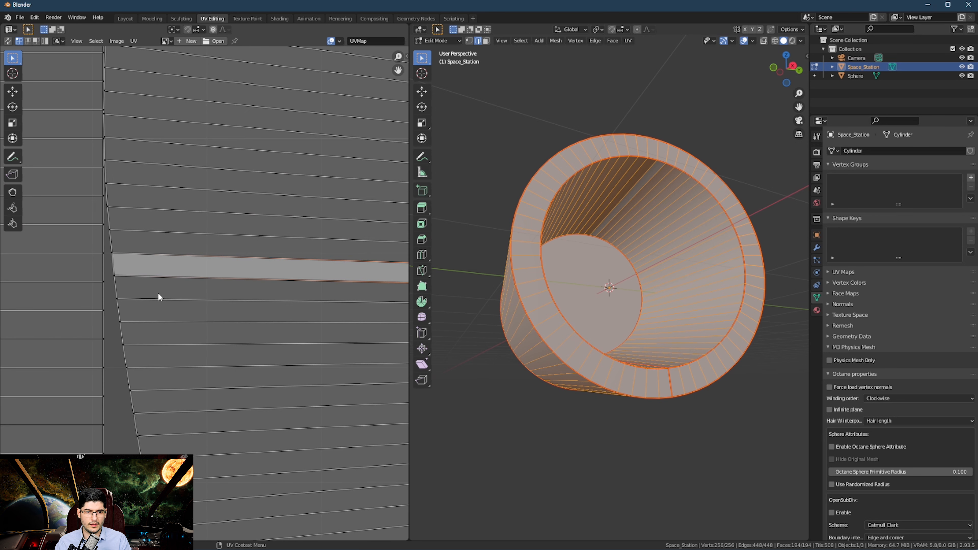
{"action": "right_click", "coordinate": [117, 269]}
{"action": "left_click", "coordinate": [116, 268]}
Step: Level the active face's upper and lower edges by applying Align Y to each edge's two vertices
{"action": "left_click", "coordinate": [109, 254]}
{"action": "middle_click_drag", "start_coordinate": [312, 244], "coordinate": [214, 266]}
{"action": "scroll", "coordinate": [215, 266], "scroll_direction": "down", "scroll_amount": 1}
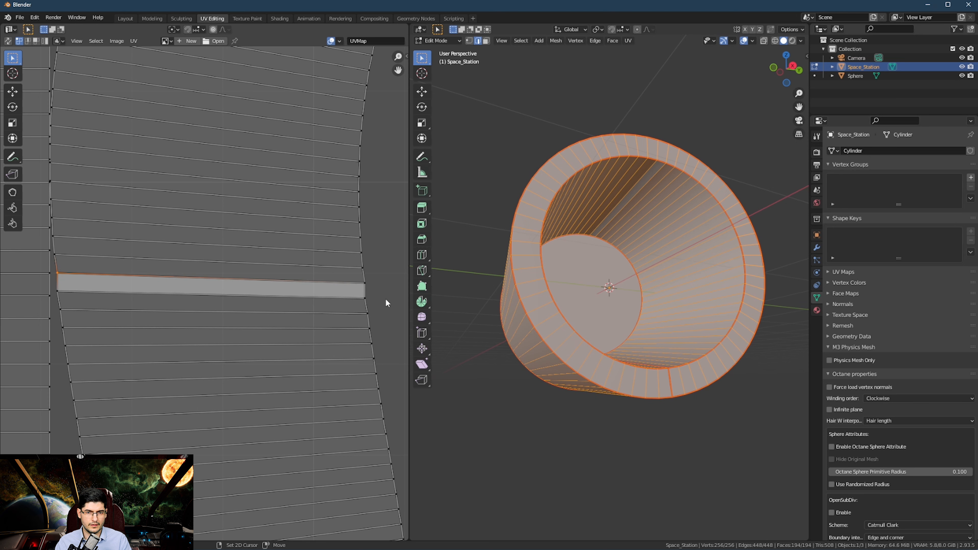
{"action": "right_click", "coordinate": [370, 289]}
{"action": "left_click", "coordinate": [350, 292]}
{"action": "left_click", "coordinate": [122, 299]}
{"action": "right_click", "coordinate": [361, 296]}
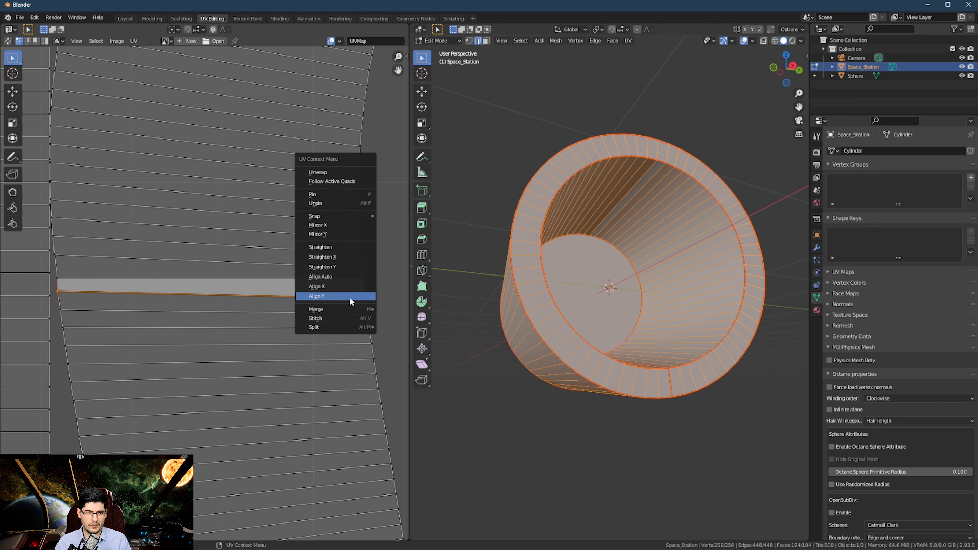
{"action": "left_click", "coordinate": [349, 297]}
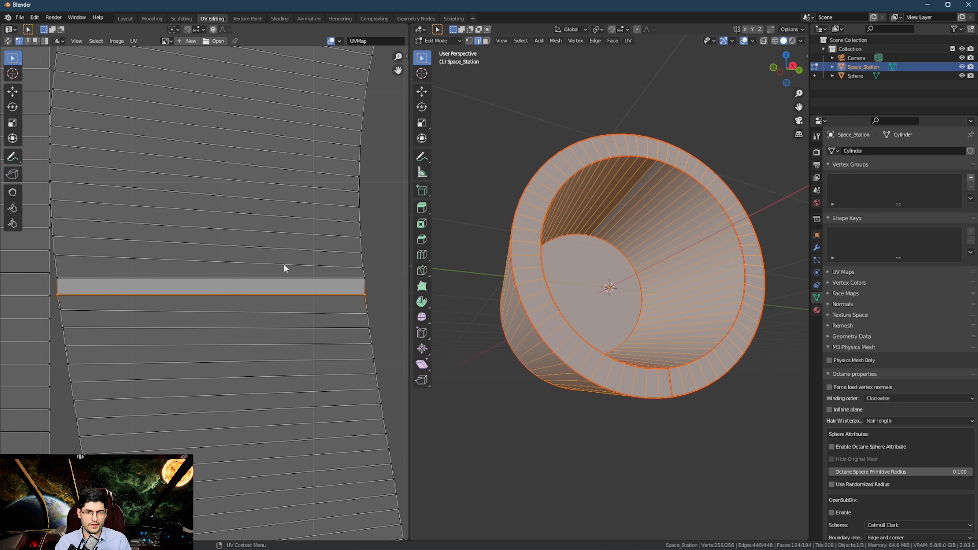
Step: With the squared face active, select the whole inner-wall island in face selection and straighten it with Follow Active Quads
{"action": "key", "text": "3"}
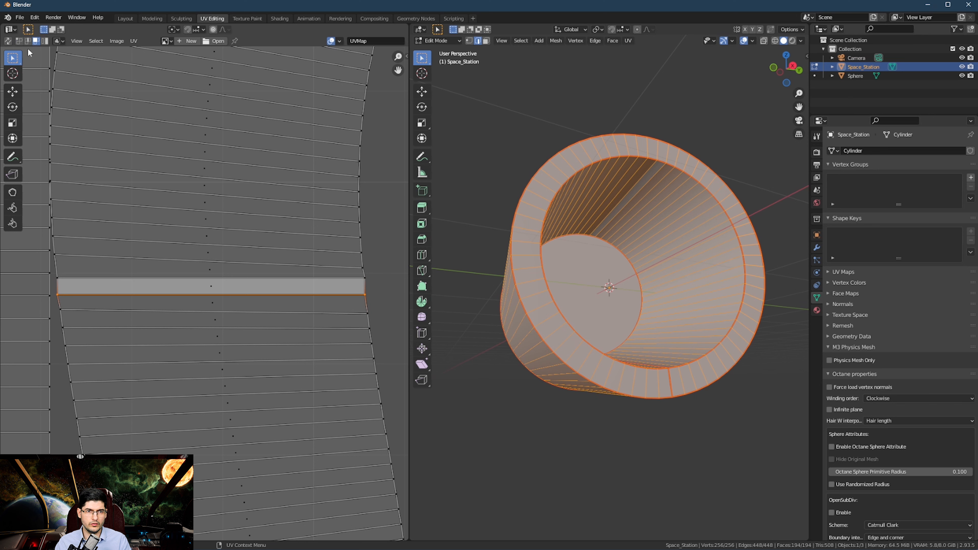
{"action": "left_click", "coordinate": [217, 293]}
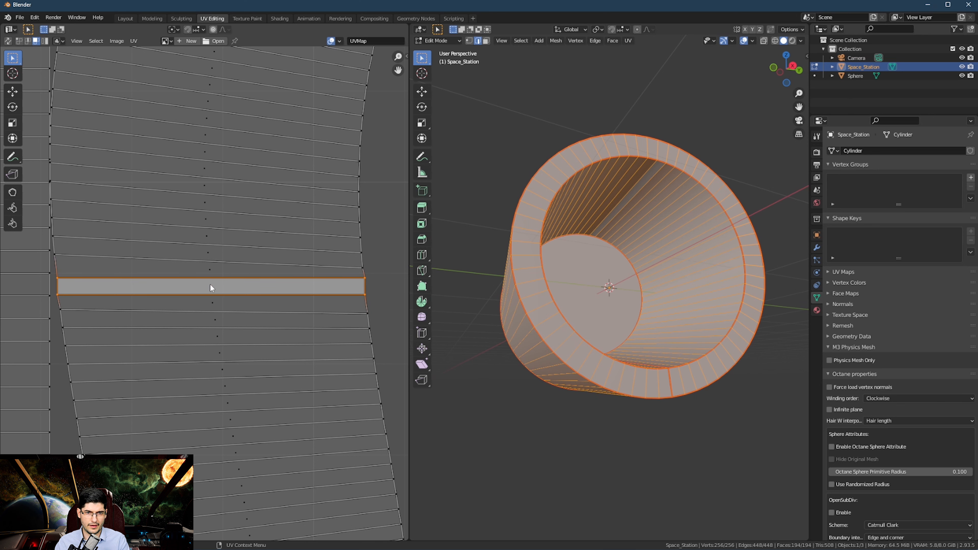
{"action": "key", "text": "a"}
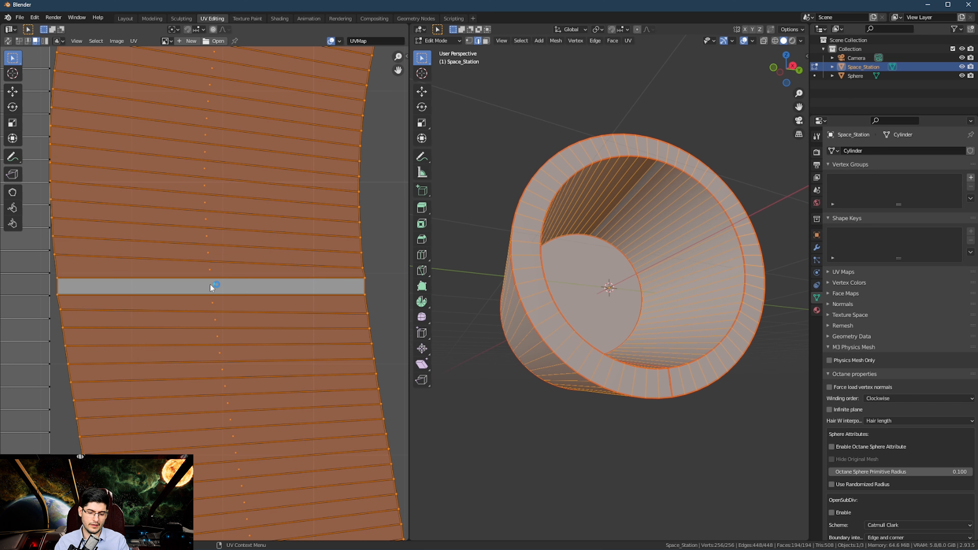
{"action": "right_click", "coordinate": [210, 288]}
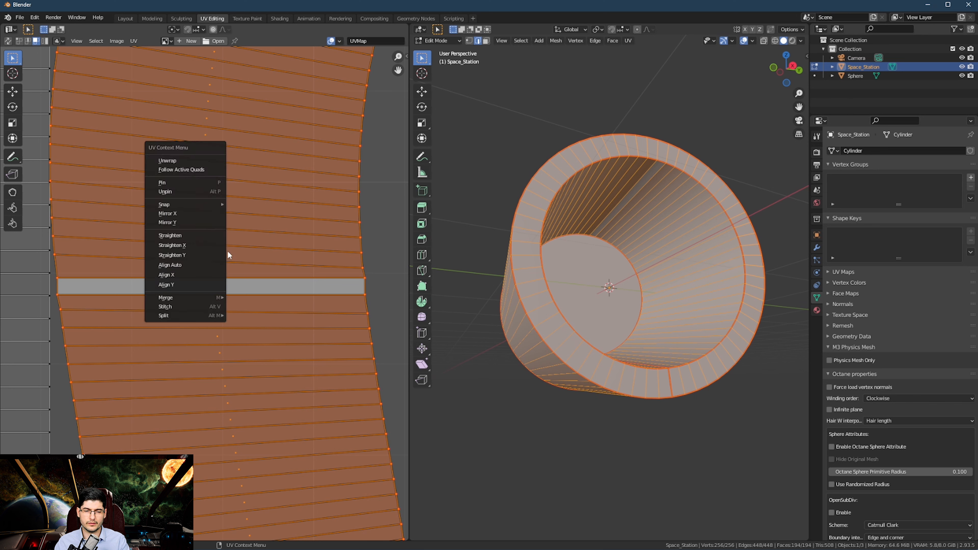
{"action": "left_click", "coordinate": [177, 175]}
{"action": "scroll", "coordinate": [177, 171], "scroll_direction": "down", "scroll_amount": 5}
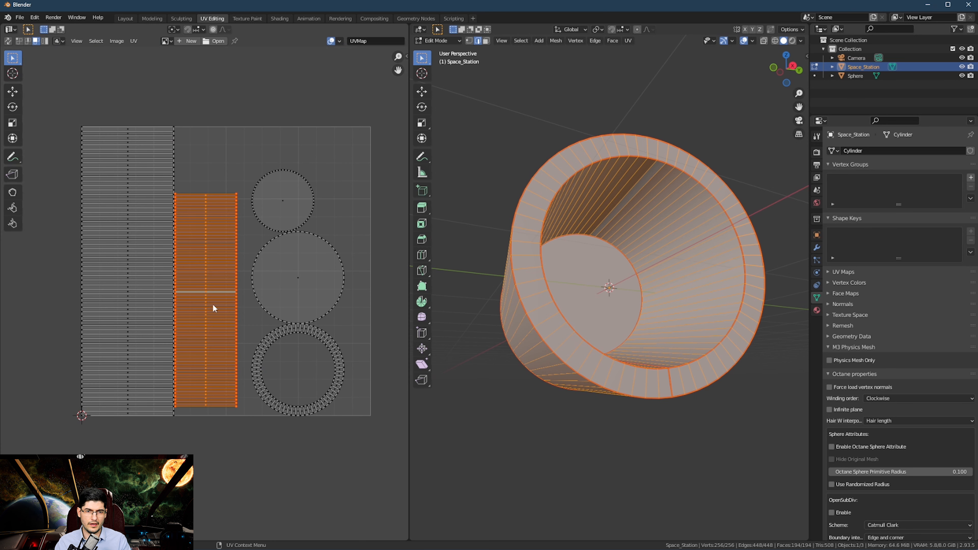
{"action": "scroll", "coordinate": [239, 261], "scroll_direction": "up", "scroll_amount": 1}
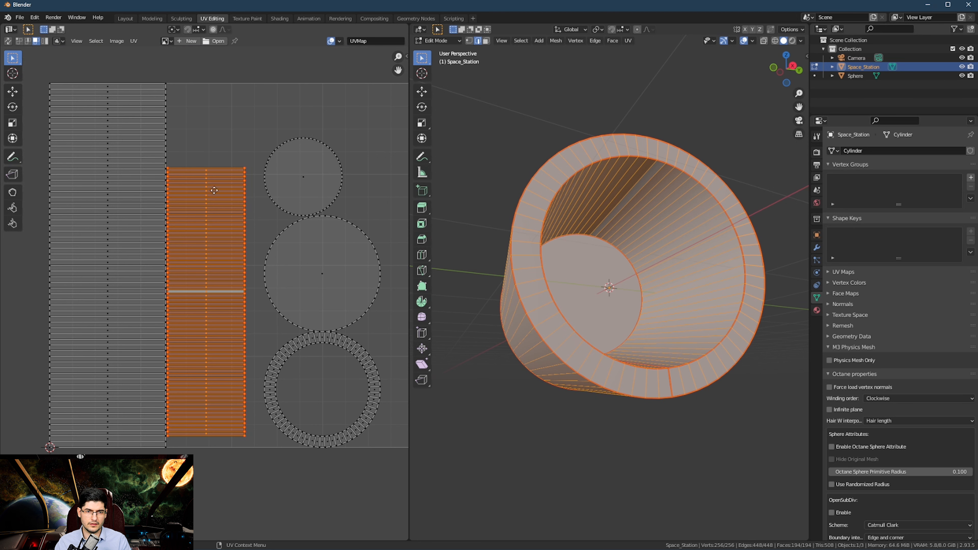
{"action": "key", "text": "g"}
{"action": "right_click", "coordinate": [202, 149]}
{"action": "left_click", "coordinate": [252, 150]}
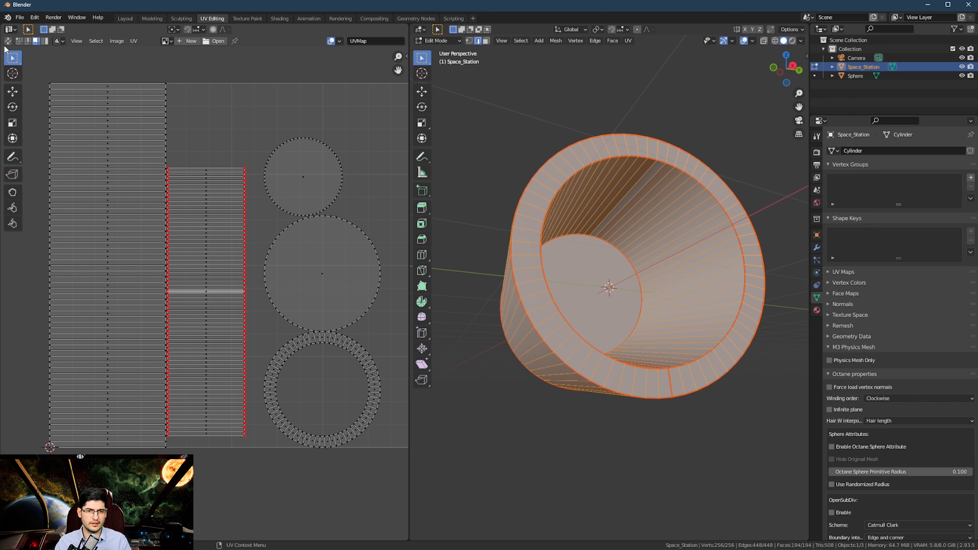
{"action": "key", "text": "l"}
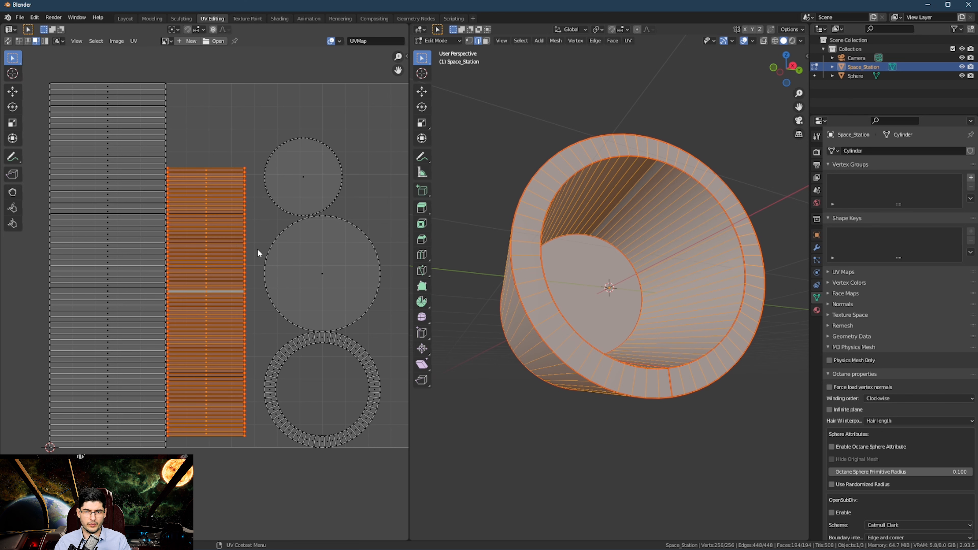
{"action": "left_click", "coordinate": [740, 161]}
{"action": "left_click", "coordinate": [540, 285]}
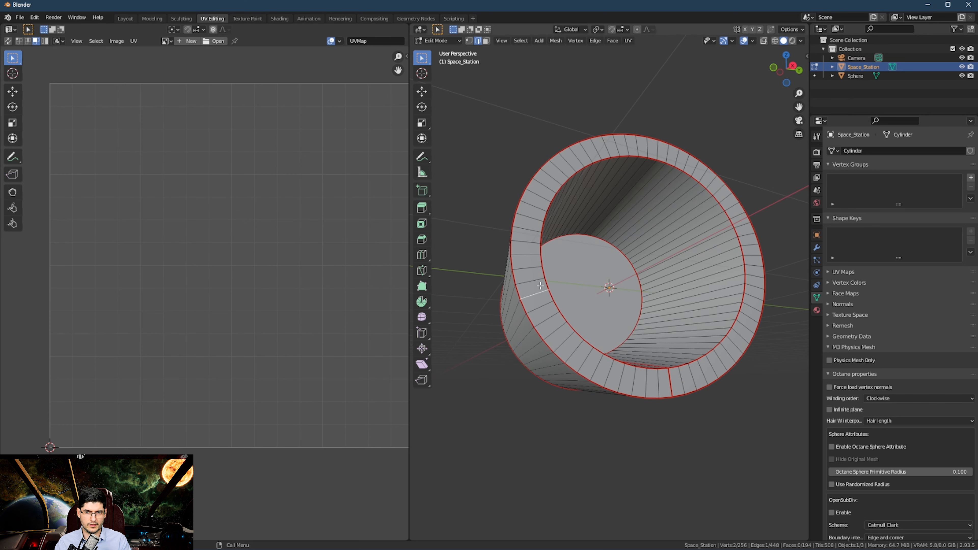
Step: Switch the mesh to face selection, select the whole station and enable UV sync selection in the UV editor
{"action": "key", "text": "Tab"}
{"action": "key", "text": "Tab"}
{"action": "key", "text": "3"}
{"action": "key", "text": "a"}
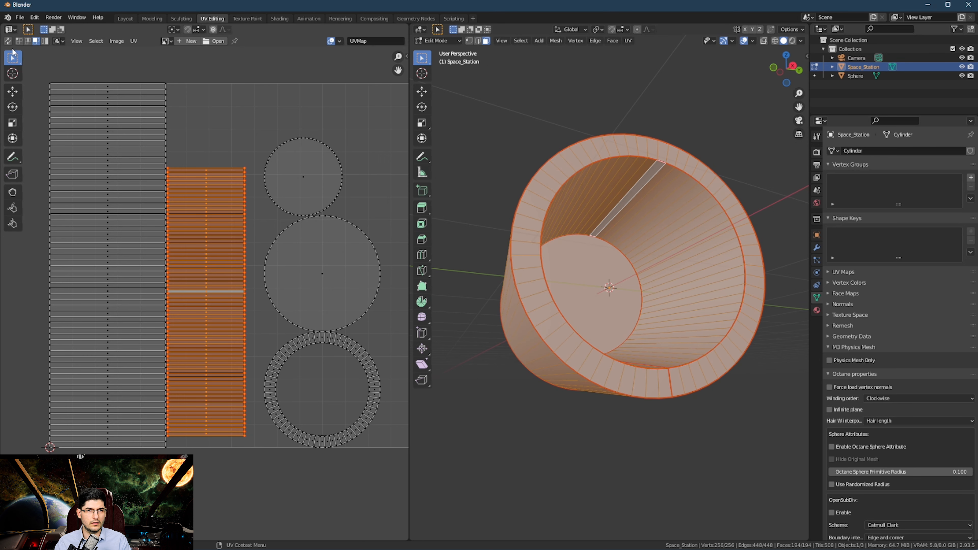
{"action": "left_click", "coordinate": [8, 41]}
Step: Select linked faces in the straightened inner-wall island and the wide wall island to check which station faces they match
{"action": "left_click", "coordinate": [259, 110]}
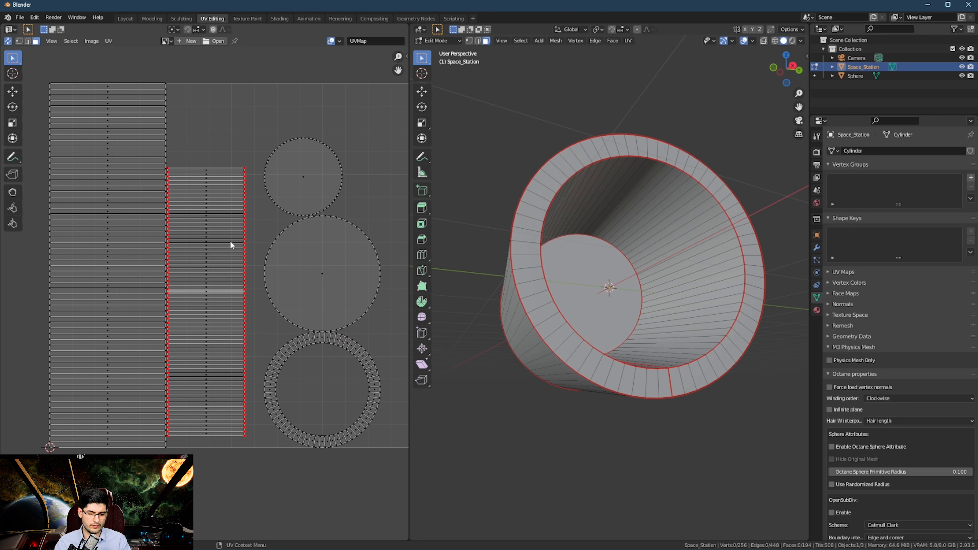
{"action": "key", "text": "l"}
{"action": "middle_click_drag", "start_coordinate": [619, 219], "coordinate": [635, 212]}
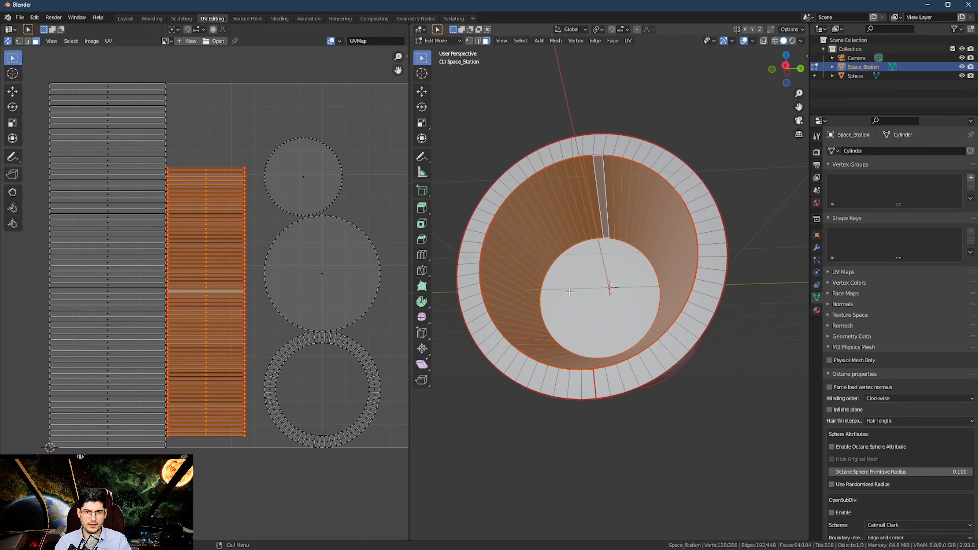
{"action": "middle_click_drag", "start_coordinate": [623, 272], "coordinate": [585, 266]}
{"action": "left_click", "coordinate": [126, 269]}
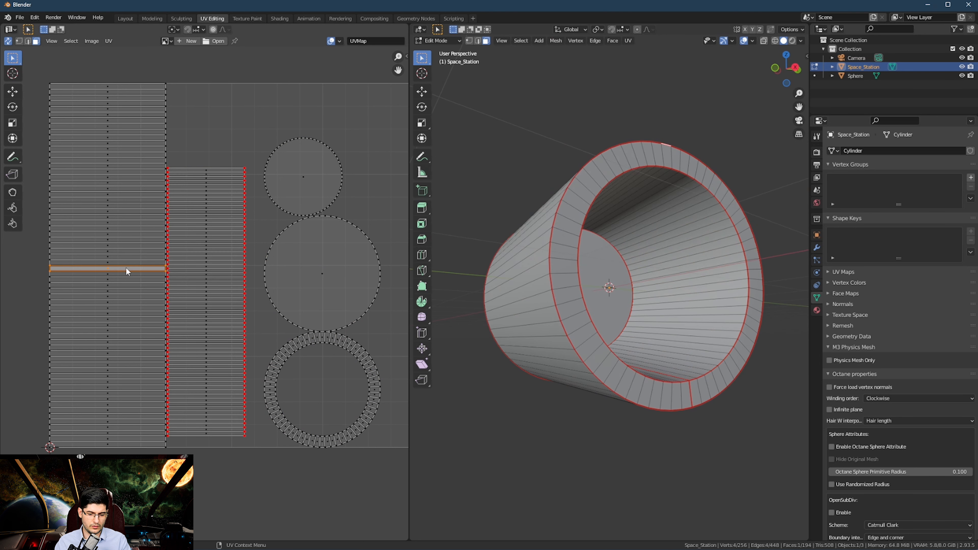
{"action": "key", "text": "l"}
{"action": "left_click", "coordinate": [204, 220]}
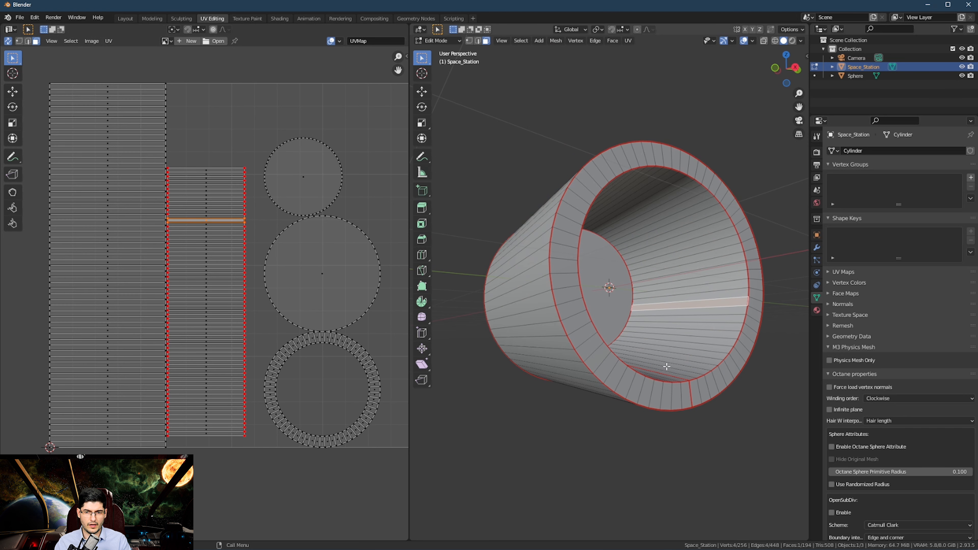
Step: Select all linked faces of the station's rim and examine the matching ring island in the UV editor
{"action": "left_click", "coordinate": [647, 387]}
{"action": "key", "text": "l"}
{"action": "scroll", "coordinate": [362, 431], "scroll_direction": "up", "scroll_amount": 2}
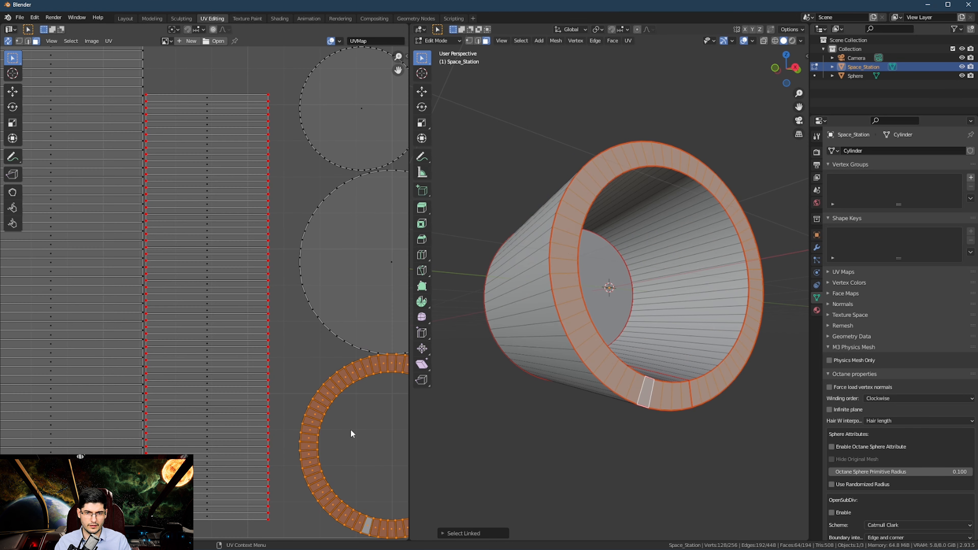
{"action": "middle_click_drag", "start_coordinate": [363, 430], "coordinate": [119, 300]}
{"action": "scroll", "coordinate": [168, 299], "scroll_direction": "up", "scroll_amount": 2}
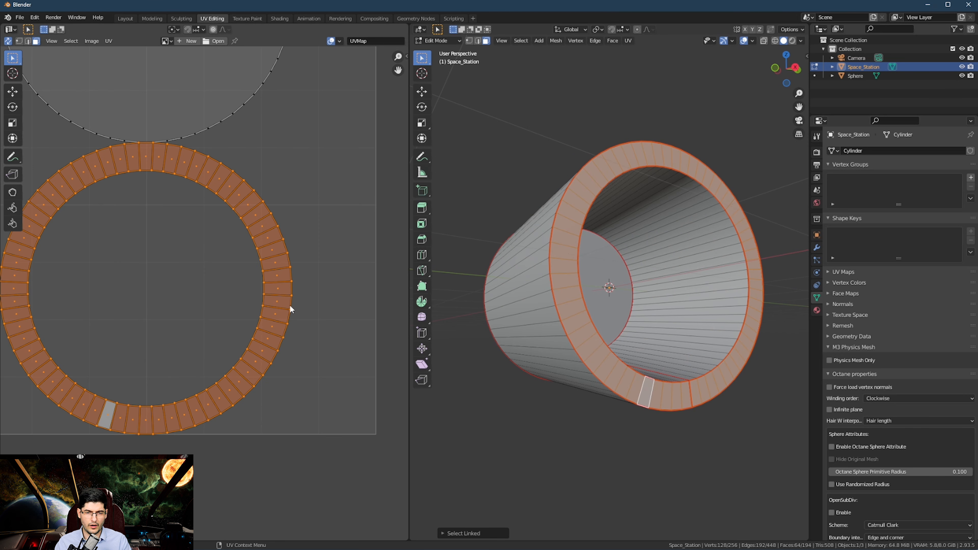
Step: Select a single rim face just left of the ring's topmost face and switch to vertex selection
{"action": "left_click", "coordinate": [144, 165]}
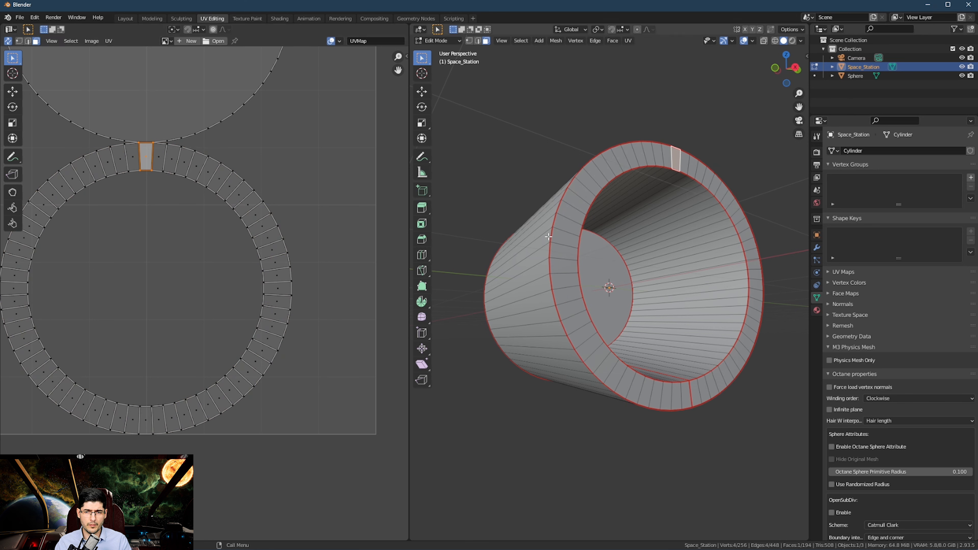
{"action": "middle_click_drag", "start_coordinate": [687, 339], "coordinate": [644, 342]}
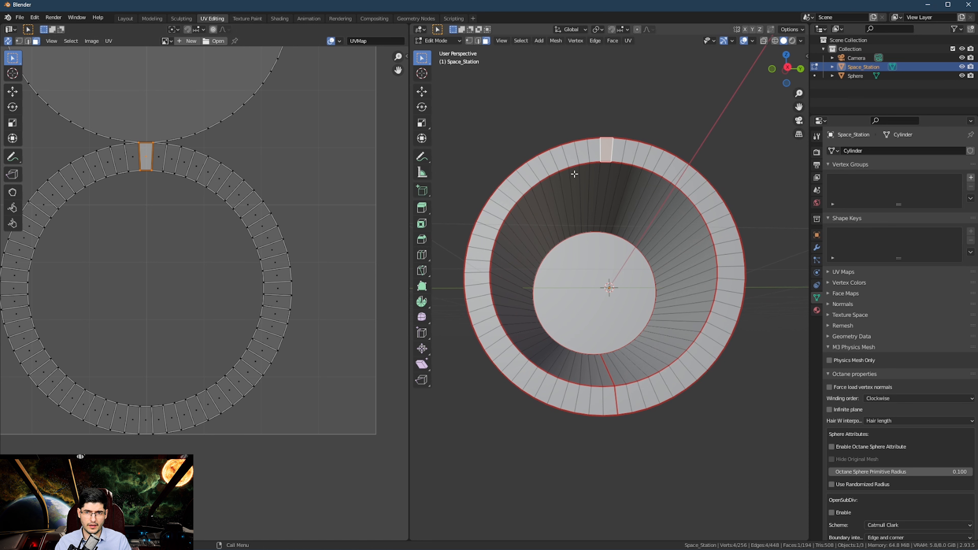
{"action": "left_click", "coordinate": [596, 150]}
{"action": "scroll", "coordinate": [211, 277], "scroll_direction": "up", "scroll_amount": 4}
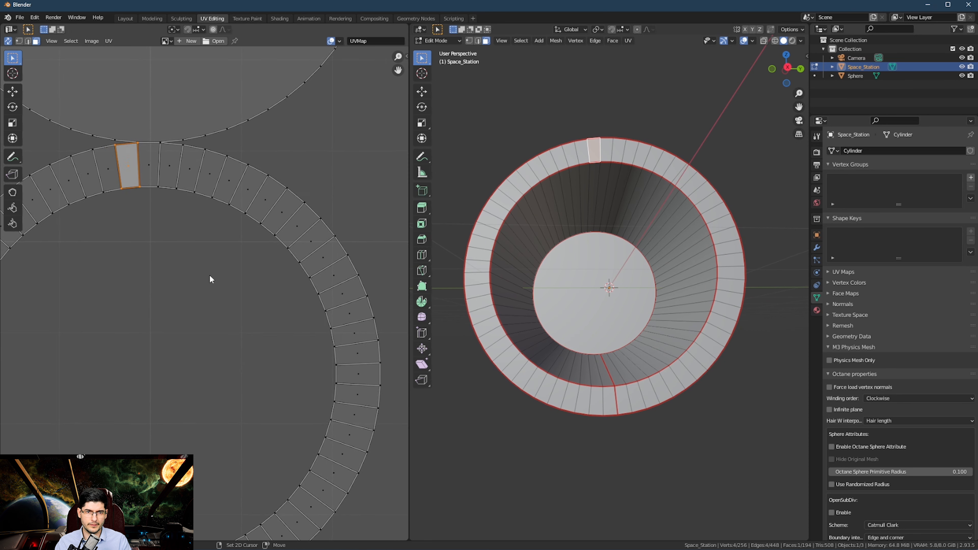
{"action": "middle_click_drag", "start_coordinate": [194, 243], "coordinate": [226, 304], "text": "shift"}
{"action": "scroll", "coordinate": [226, 305], "scroll_direction": "down", "scroll_amount": 1}
{"action": "scroll", "coordinate": [228, 293], "scroll_direction": "up", "scroll_amount": 4}
{"action": "key", "text": "1"}
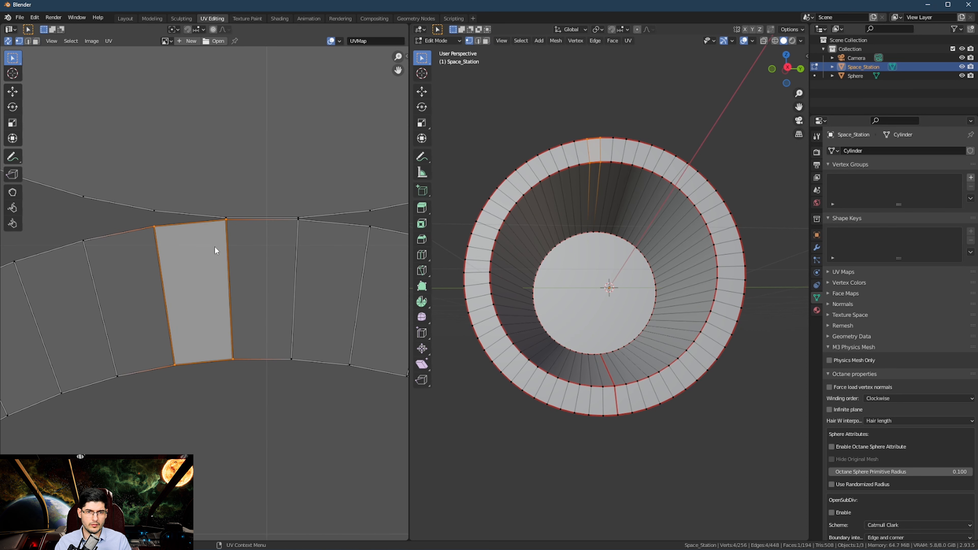
Step: Try to align the rim face's two outer vertices on the X axis, and undo the alignment
{"action": "left_click", "coordinate": [222, 221]}
{"action": "left_click", "coordinate": [217, 228]}
{"action": "right_click", "coordinate": [198, 245]}
{"action": "left_click", "coordinate": [189, 352]}
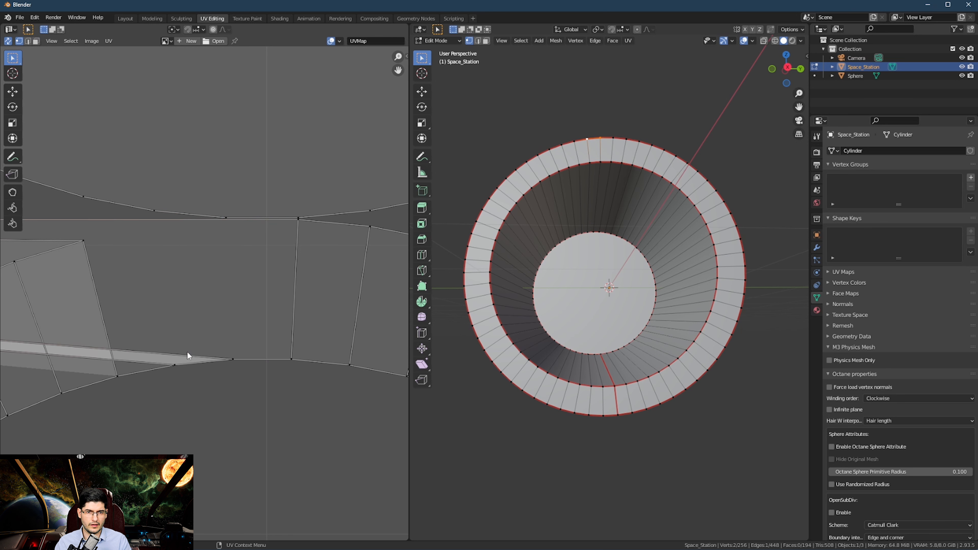
{"action": "scroll", "coordinate": [218, 268], "scroll_direction": "down", "scroll_amount": 6}
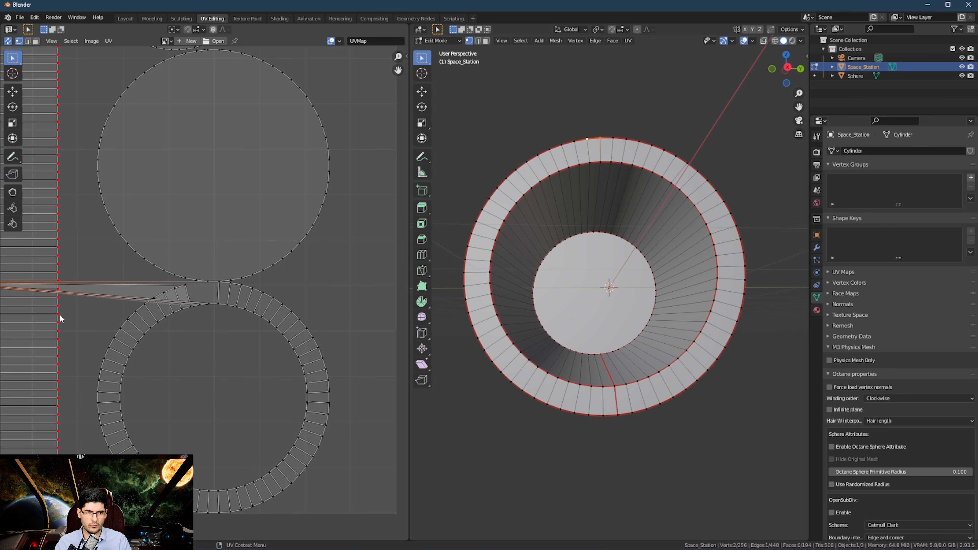
{"action": "scroll", "coordinate": [76, 318], "scroll_direction": "up", "scroll_amount": 3}
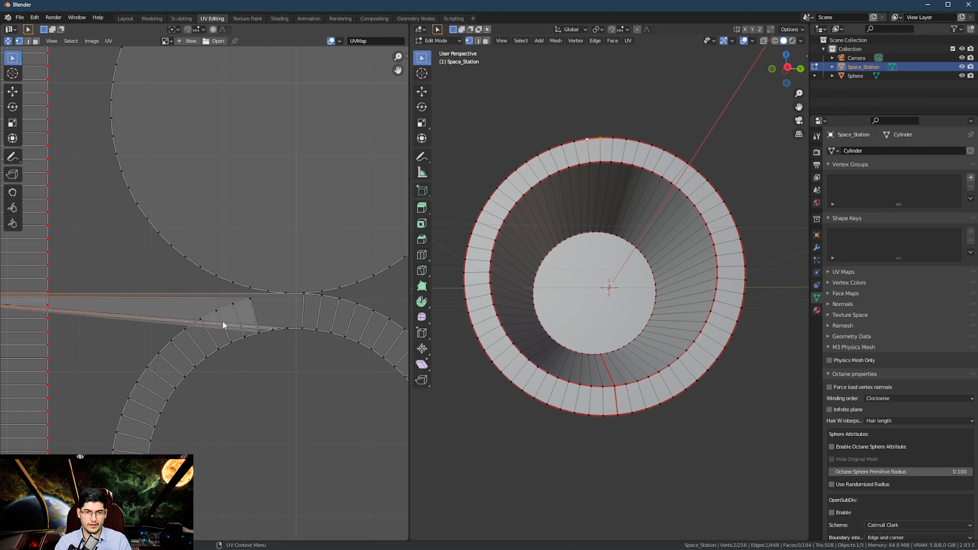
{"action": "key", "text": "ctrl+z"}
Step: Align the rim face's two outer vertices with Align Y
{"action": "scroll", "coordinate": [262, 310], "scroll_direction": "up", "scroll_amount": 3}
{"action": "right_click", "coordinate": [261, 310]}
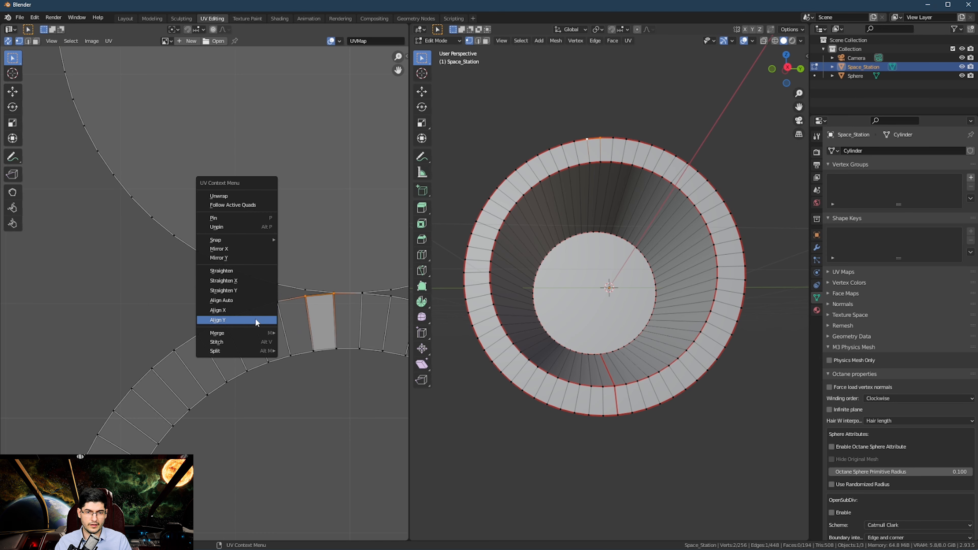
{"action": "left_click", "coordinate": [255, 319]}
{"action": "scroll", "coordinate": [258, 312], "scroll_direction": "down", "scroll_amount": 3}
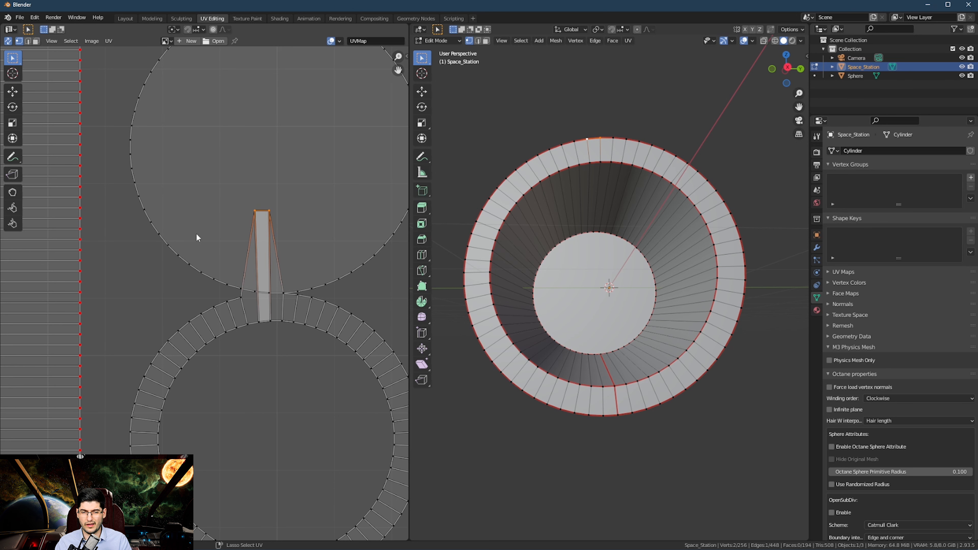
Step: Undo the last vertex alignment and move the whole ring island slightly down, clear of the circular island above it
{"action": "key", "text": "ctrl+z"}
{"action": "middle_click_drag", "start_coordinate": [264, 394], "coordinate": [223, 354]}
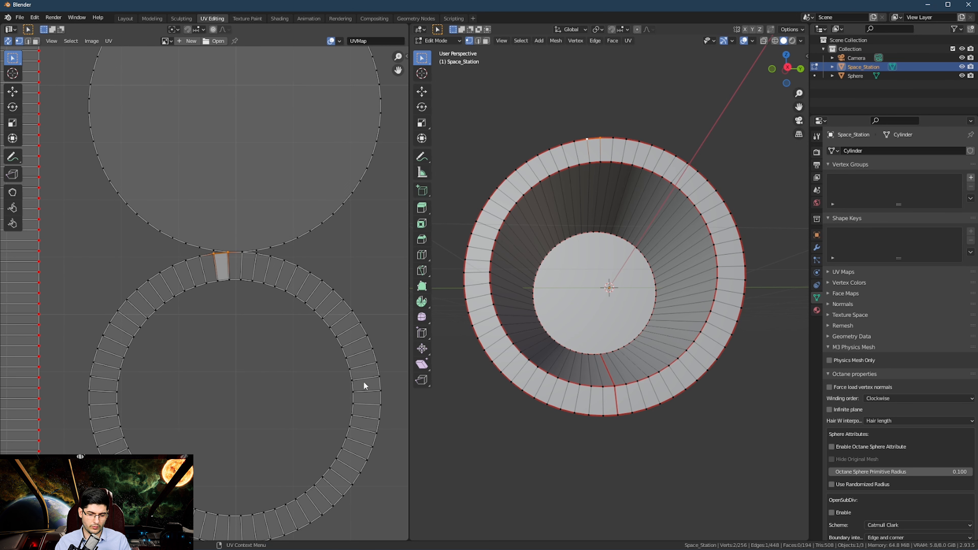
{"action": "key", "text": "l"}
{"action": "key", "text": "g"}
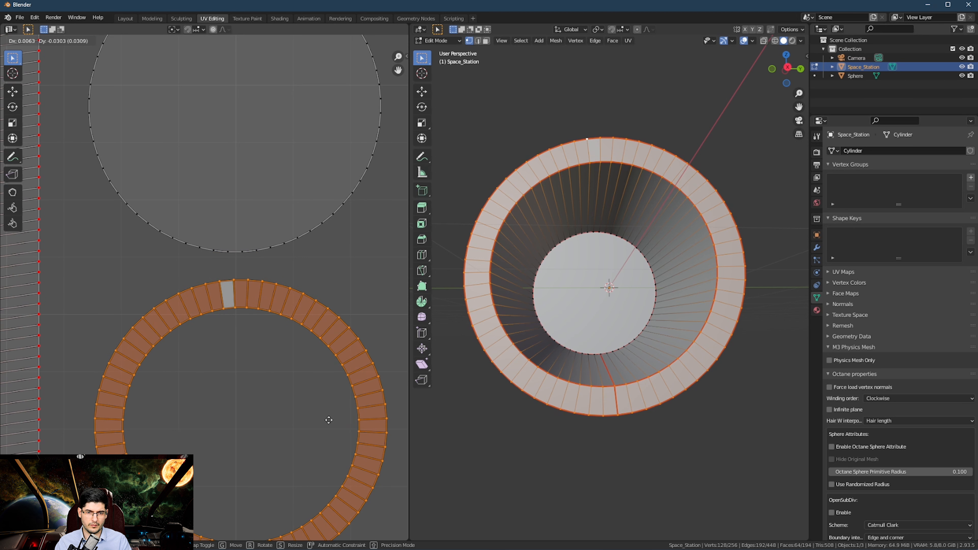
{"action": "left_click", "coordinate": [338, 438]}
Step: Select the two outer vertices of the highlighted rim face in the UV editor
{"action": "middle_click_drag", "start_coordinate": [294, 378], "coordinate": [367, 331]}
{"action": "scroll", "coordinate": [285, 315], "scroll_direction": "up", "scroll_amount": 2}
{"action": "middle_click_drag", "start_coordinate": [242, 311], "coordinate": [177, 335]}
{"action": "middle_click_drag", "start_coordinate": [243, 349], "coordinate": [145, 402]}
{"action": "scroll", "coordinate": [194, 373], "scroll_direction": "up", "scroll_amount": 3}
{"action": "left_click", "coordinate": [194, 373]}
{"action": "left_click_drag", "start_coordinate": [253, 218], "coordinate": [202, 250]}
{"action": "right_click", "coordinate": [227, 244]}
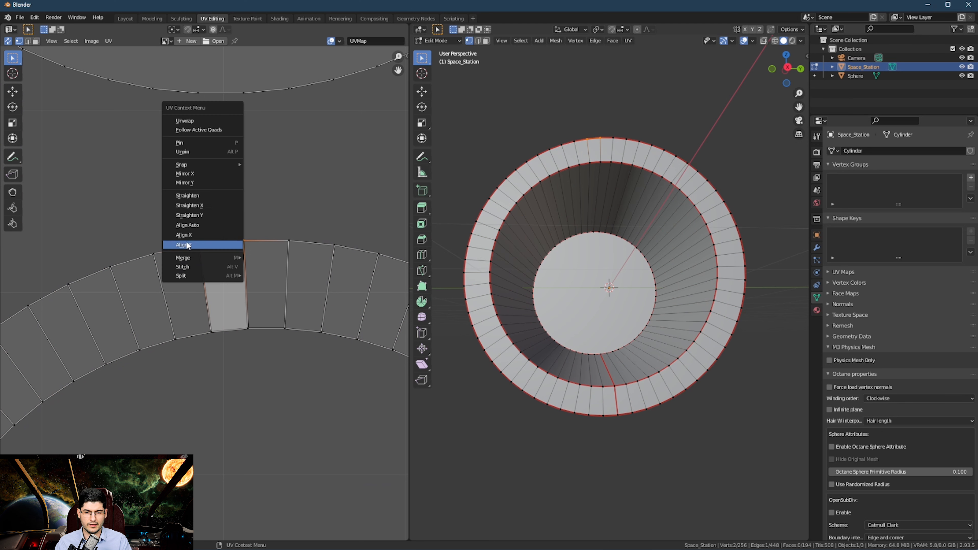
{"action": "middle_click_drag", "start_coordinate": [241, 240], "coordinate": [235, 234]}
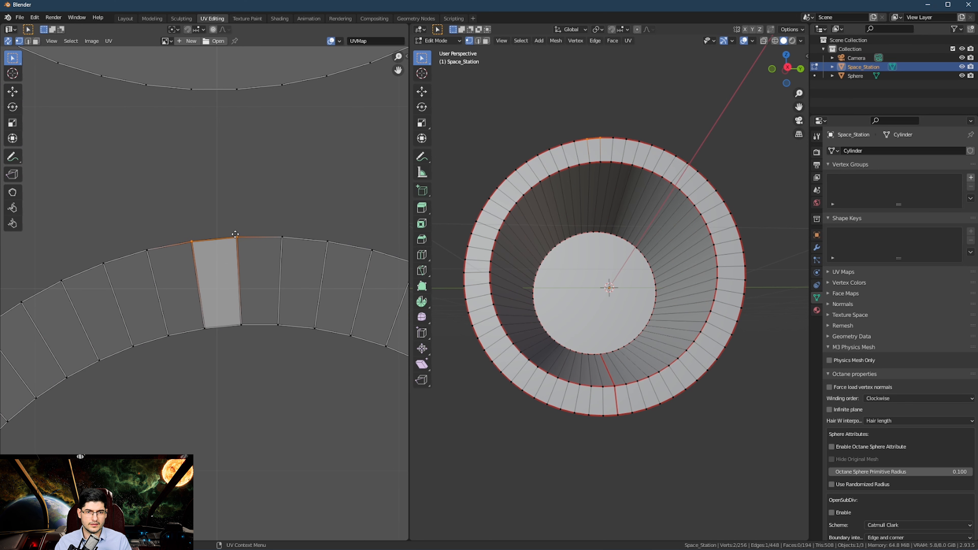
Step: Set the UV editor's pivot point to Individual Origins
{"action": "key", "text": "s"}
{"action": "right_click", "coordinate": [245, 228]}
{"action": "left_click", "coordinate": [170, 30]}
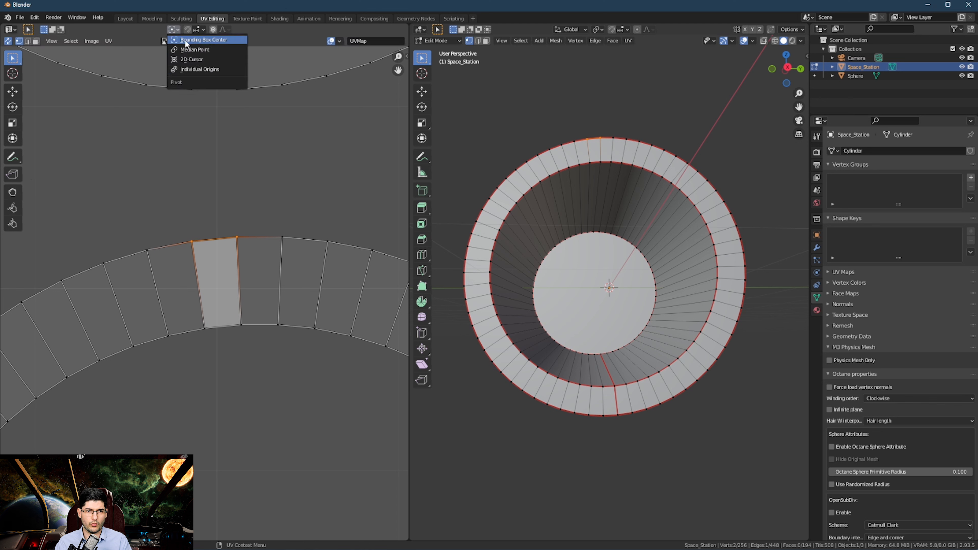
{"action": "left_click", "coordinate": [189, 69]}
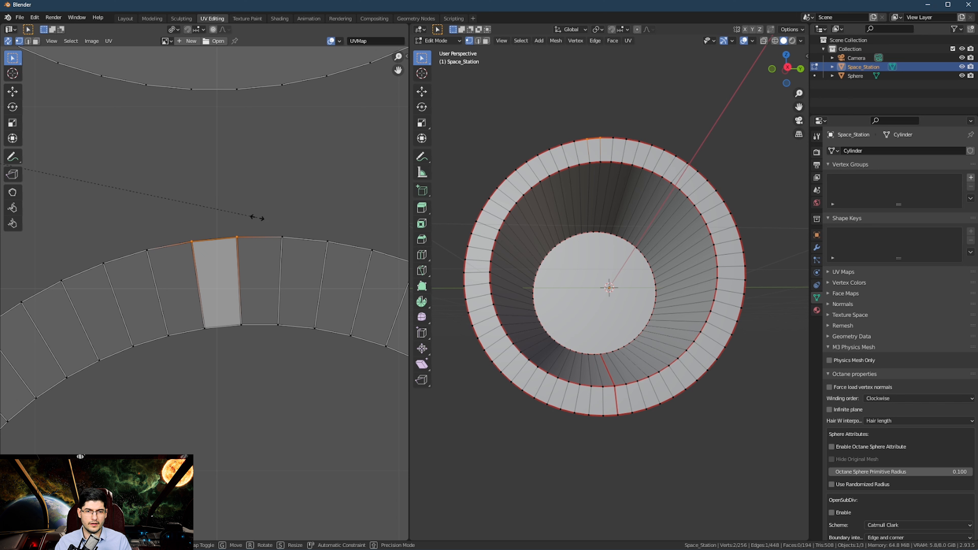
Step: Flatten the rim face's outer edge by scaling its two vertices to 0 along Y
{"action": "type", "text": "sx0"}
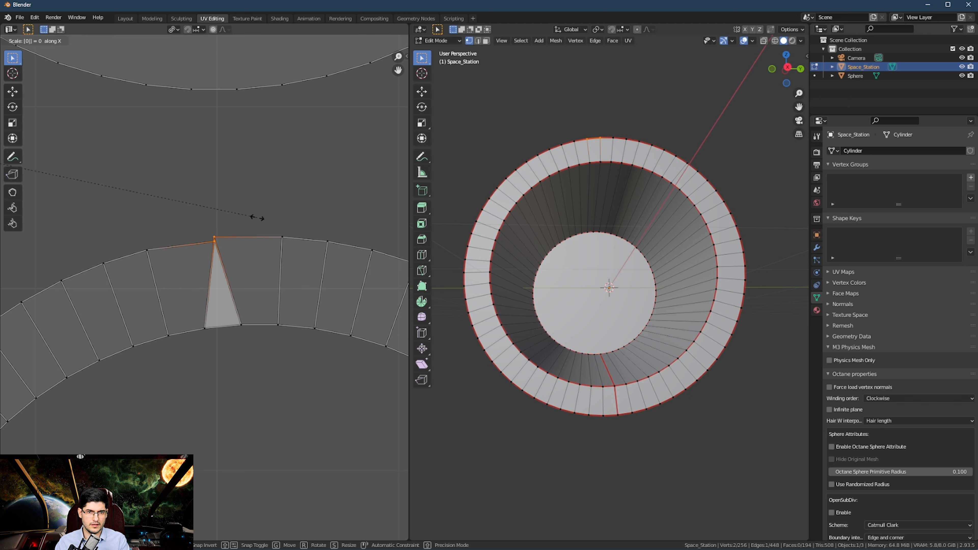
{"action": "key", "text": "BackSpace"}
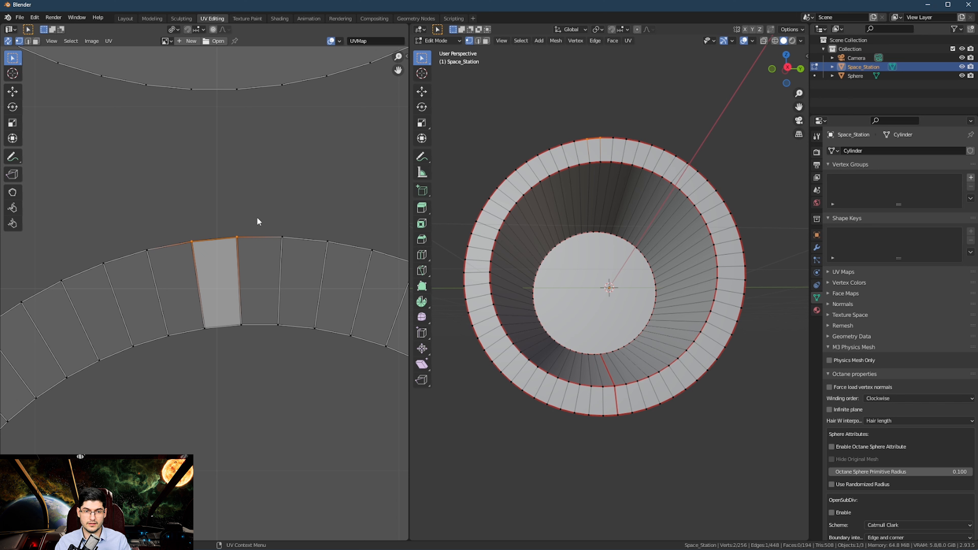
{"action": "type", "text": "y"}
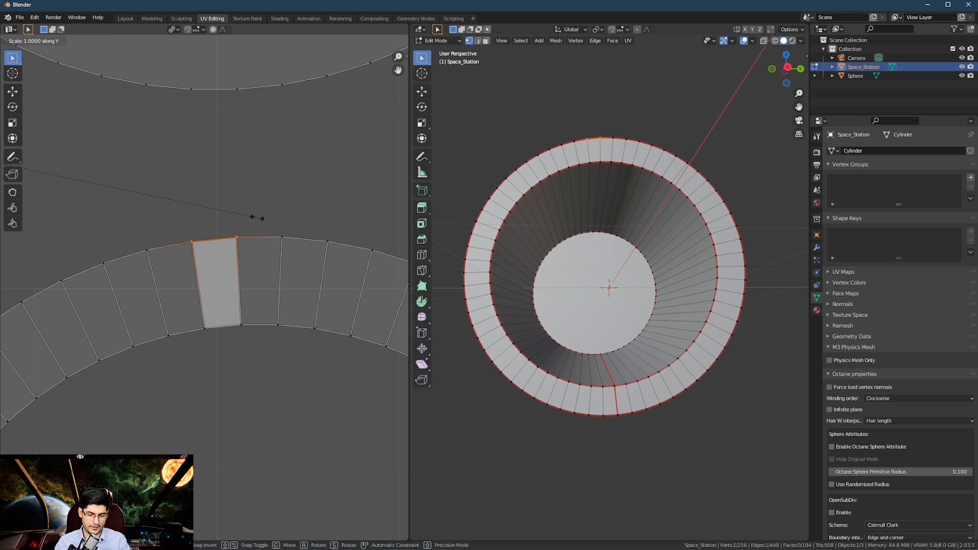
{"action": "type", "text": "0"}
{"action": "key", "text": "Return"}
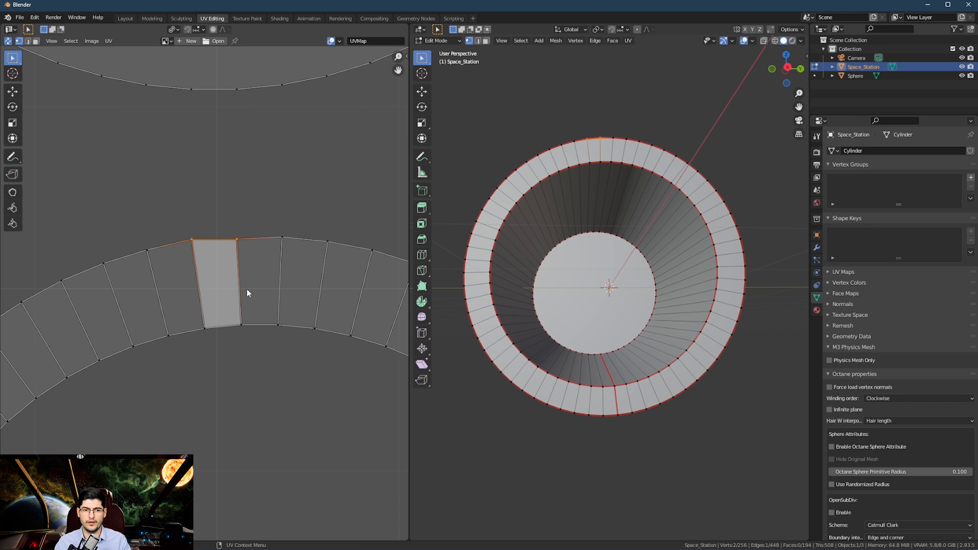
Step: Flatten the rim face's inner edge by scaling its two vertices to 0 along Y
{"action": "left_click", "coordinate": [231, 328]}
{"action": "type", "text": "s"}
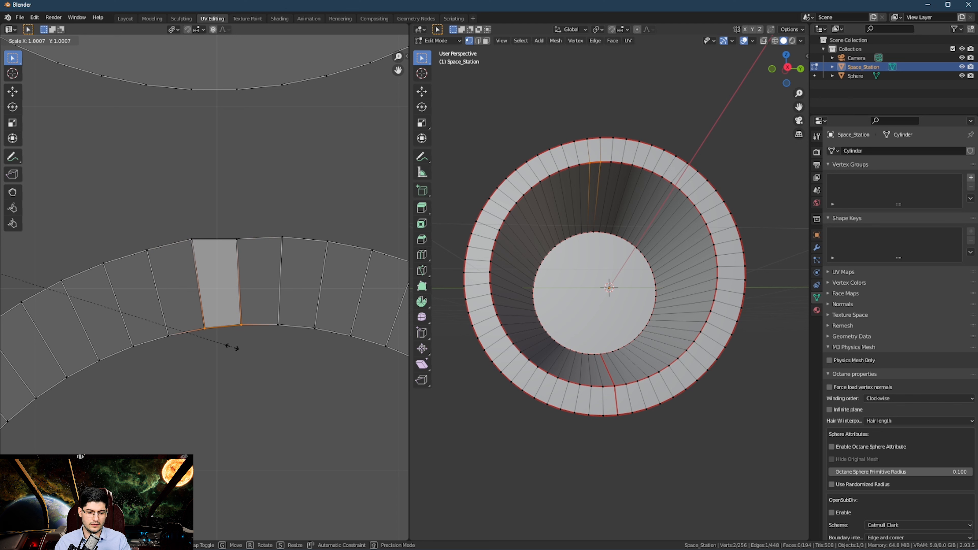
{"action": "type", "text": "y0"}
{"action": "key", "text": "Return"}
Step: Straighten the rim face's right side edge by scaling its two vertices to 0 along X
{"action": "left_click_drag", "start_coordinate": [246, 218], "coordinate": [243, 335]}
{"action": "left_click", "coordinate": [236, 240], "text": "shift"}
{"action": "type", "text": "s"}
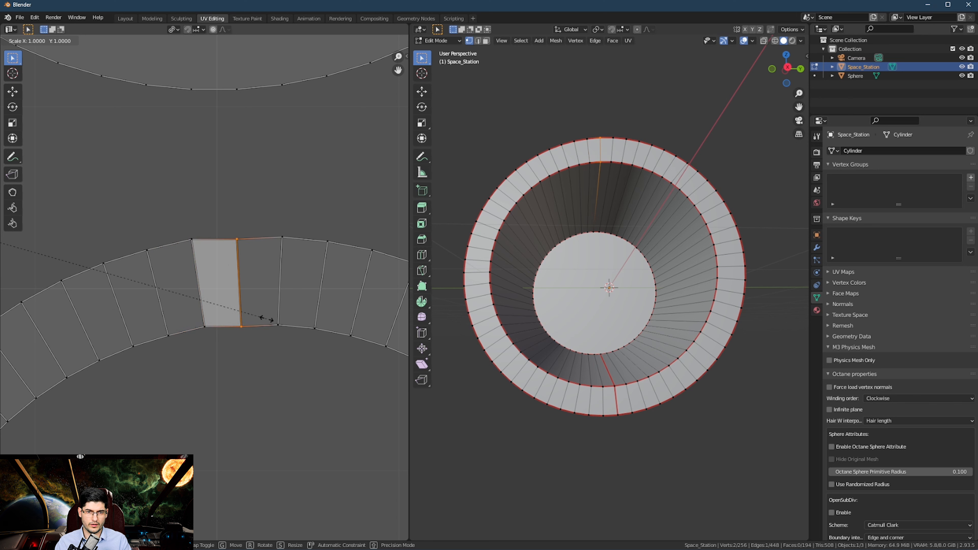
{"action": "type", "text": "x0"}
{"action": "key", "text": "Return"}
Step: Straighten the rim face's left side edge by scaling its two vertices to 0 along X
{"action": "left_click", "coordinate": [192, 240]}
{"action": "left_click", "coordinate": [207, 332], "text": "shift"}
{"action": "type", "text": "s"}
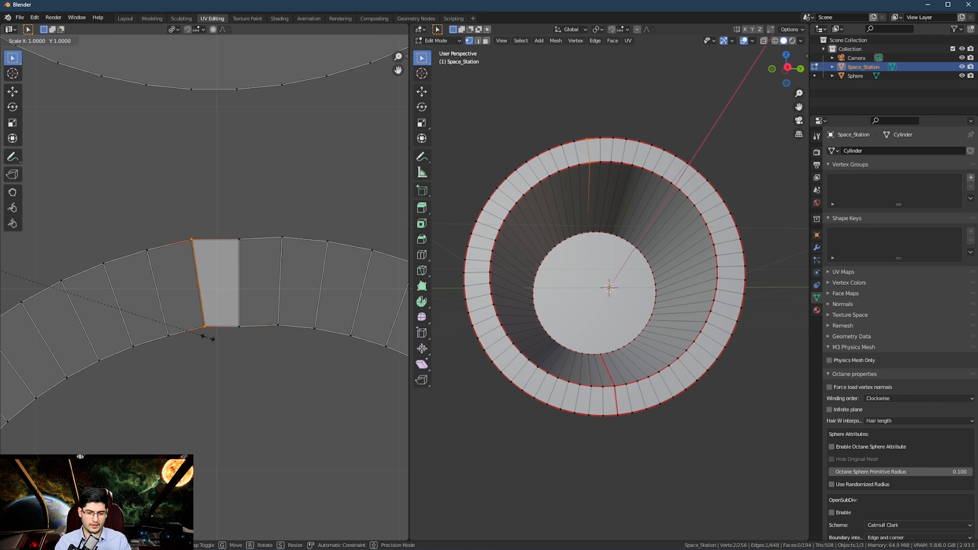
{"action": "type", "text": "x0"}
{"action": "key", "text": "Return"}
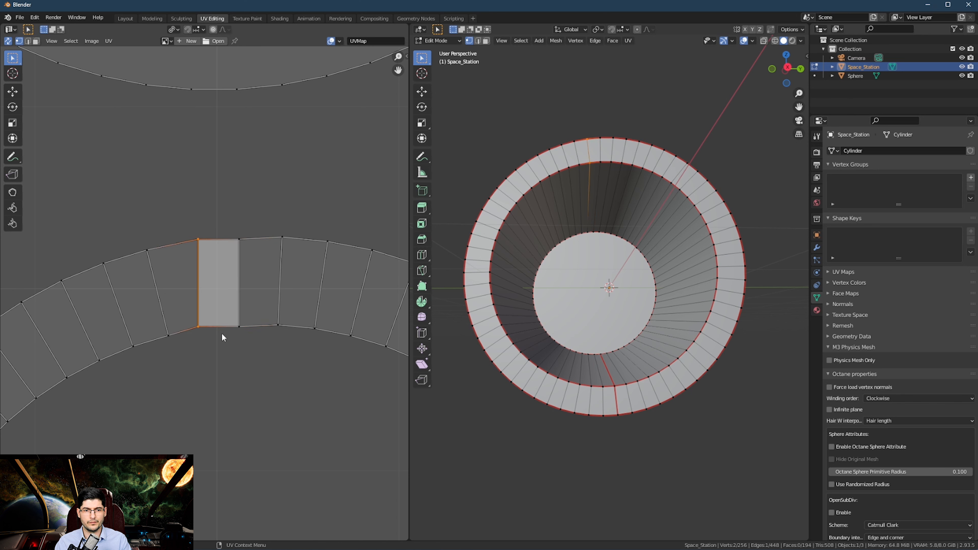
Step: Make the squared rim face active, select its whole linked island and unwrap it with Follow Active Quads
{"action": "scroll", "coordinate": [215, 296], "scroll_direction": "down", "scroll_amount": 1}
{"action": "key", "text": "3"}
{"action": "left_click", "coordinate": [212, 287]}
{"action": "key", "text": "ctrl+l"}
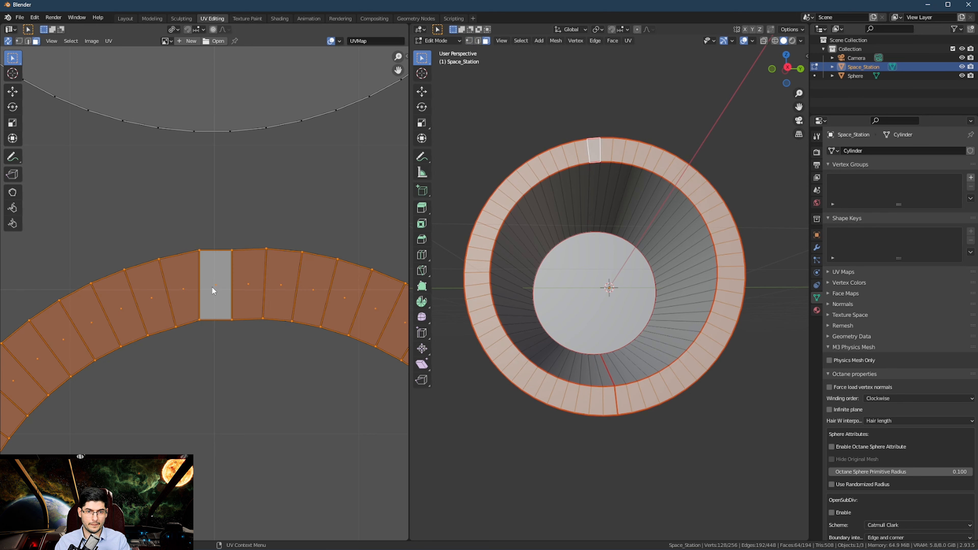
{"action": "scroll", "coordinate": [211, 287], "scroll_direction": "down", "scroll_amount": 3}
{"action": "right_click", "coordinate": [212, 287]}
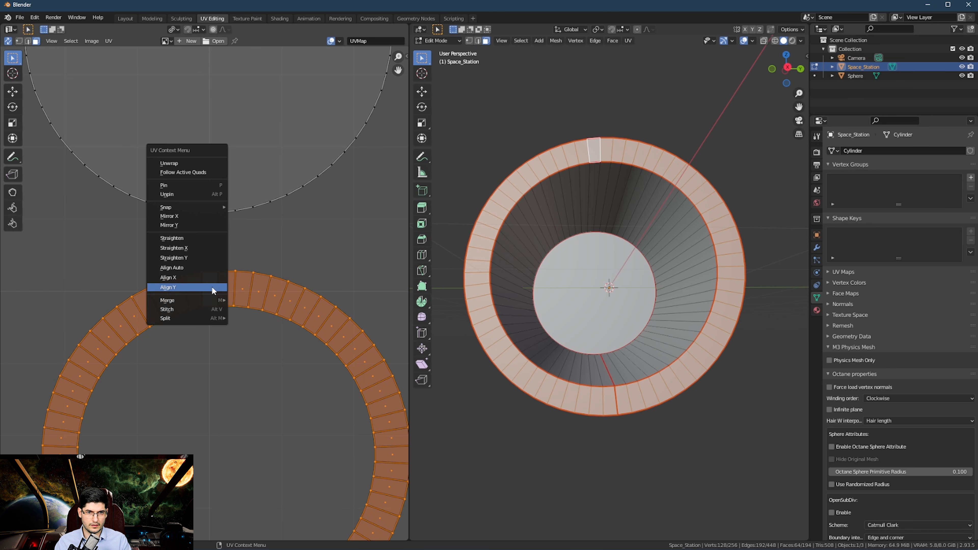
{"action": "left_click", "coordinate": [202, 168]}
Step: Move the straightened rim strip down, out of the UV tile and below the other islands
{"action": "scroll", "coordinate": [204, 187], "scroll_direction": "down", "scroll_amount": 7}
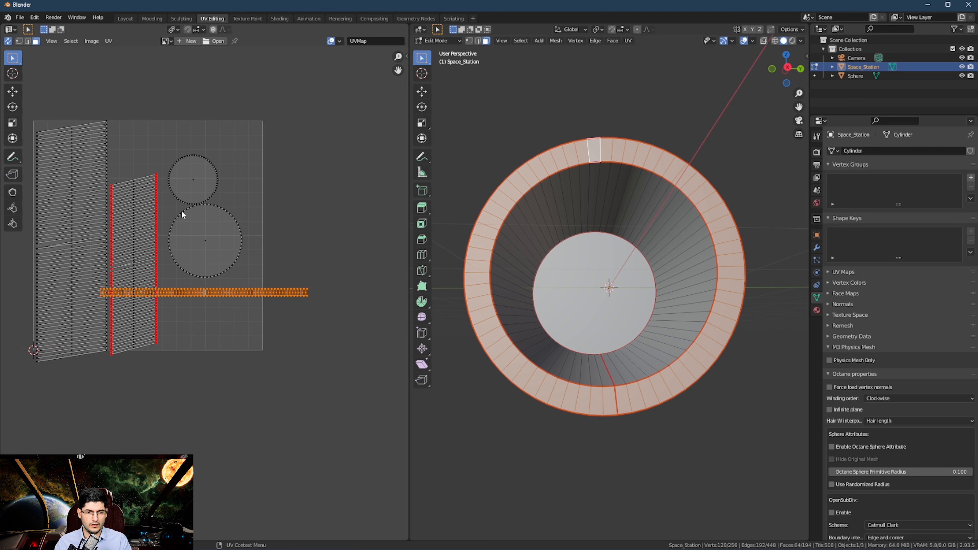
{"action": "key", "text": "g"}
{"action": "left_click", "coordinate": [241, 383]}
Step: Examine the face edges of the two tall wall islands in the UV editor
{"action": "scroll", "coordinate": [97, 228], "scroll_direction": "up", "scroll_amount": 2}
{"action": "middle_click_drag", "start_coordinate": [96, 229], "coordinate": [186, 282]}
{"action": "scroll", "coordinate": [237, 285], "scroll_direction": "up", "scroll_amount": 2}
{"action": "scroll", "coordinate": [280, 294], "scroll_direction": "up", "scroll_amount": 1}
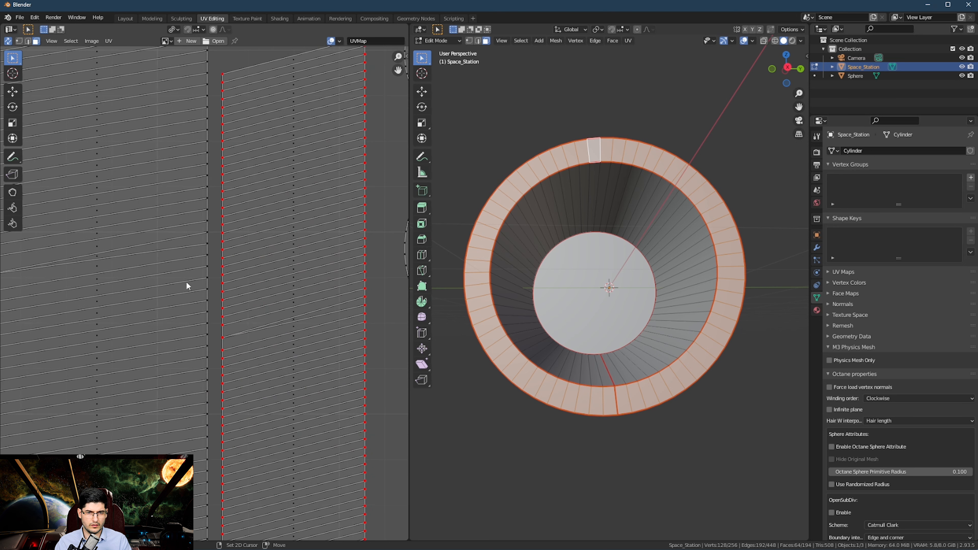
{"action": "scroll", "coordinate": [273, 319], "scroll_direction": "up", "scroll_amount": 1}
{"action": "scroll", "coordinate": [274, 321], "scroll_direction": "down", "scroll_amount": 2}
{"action": "middle_click_drag", "start_coordinate": [605, 257], "coordinate": [423, 270]}
{"action": "scroll", "coordinate": [254, 305], "scroll_direction": "up", "scroll_amount": 3}
{"action": "middle_click_drag", "start_coordinate": [300, 305], "coordinate": [172, 285]}
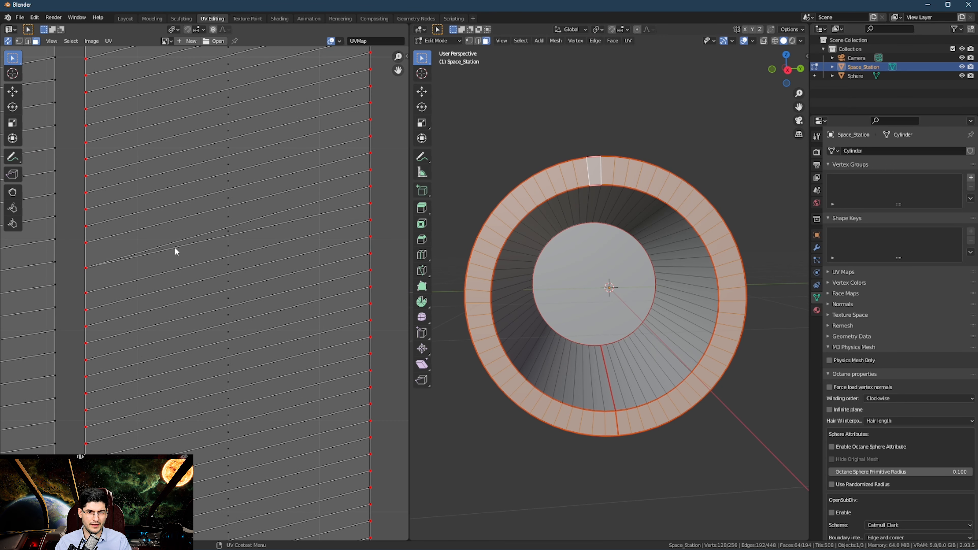
{"action": "scroll", "coordinate": [231, 329], "scroll_direction": "down", "scroll_amount": 6}
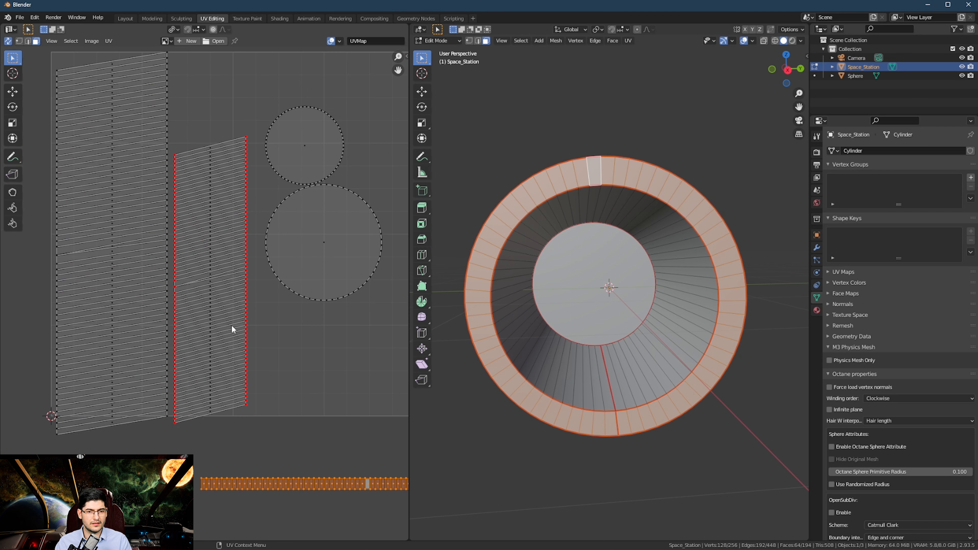
{"action": "scroll", "coordinate": [232, 328], "scroll_direction": "down", "scroll_amount": 3}
Step: Undo the rim strip's move, its Follow Active Quads unwrap, the vertex scaling and the earlier ring move
{"action": "key", "text": "ctrl+z"}
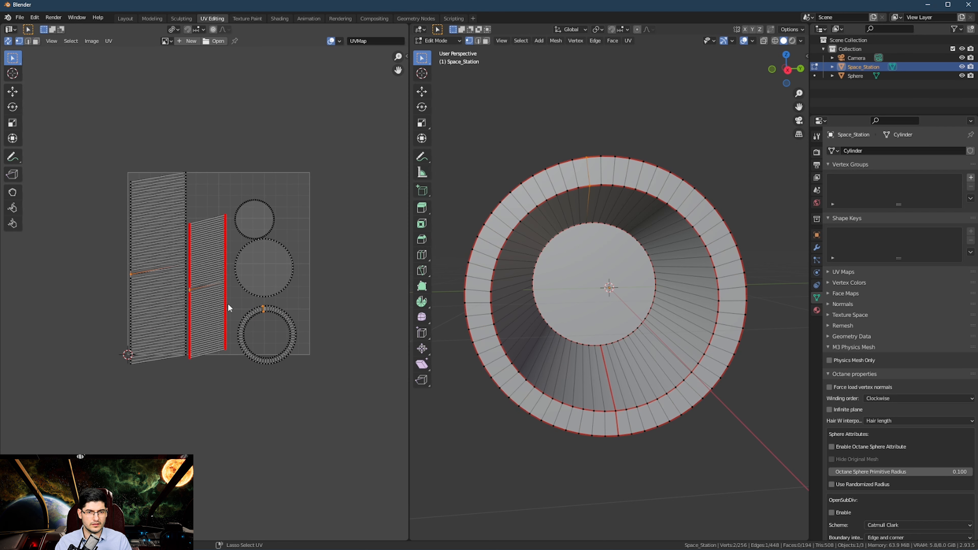
{"action": "key", "text": "ctrl+z"}
{"action": "key", "text": "ctrl+z"}
{"action": "key", "text": "ctrl+z"}
{"action": "key", "text": "ctrl+z"}
{"action": "left_click", "coordinate": [235, 327]}
{"action": "scroll", "coordinate": [236, 331], "scroll_direction": "up", "scroll_amount": 3}
{"action": "middle_click_drag", "start_coordinate": [268, 341], "coordinate": [171, 296]}
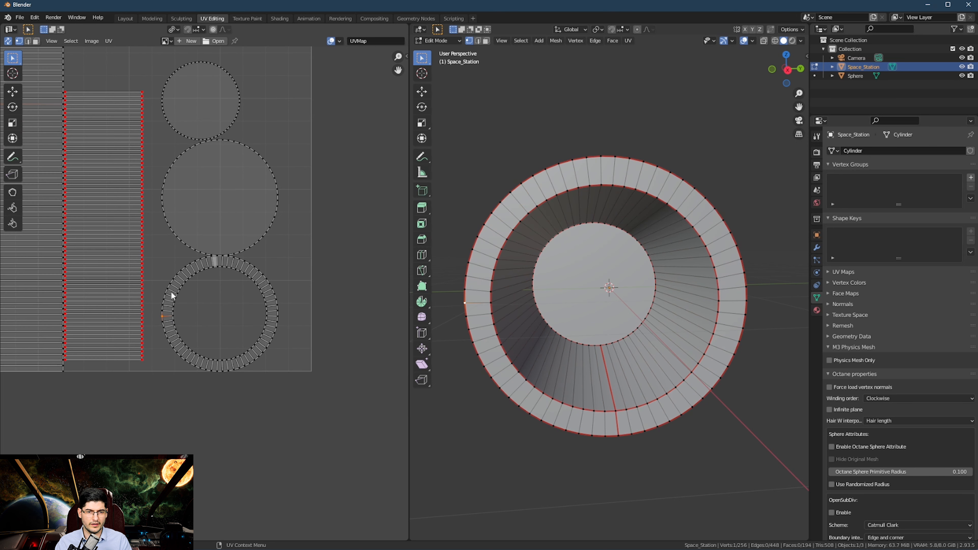
{"action": "left_click", "coordinate": [179, 288]}
{"action": "key", "text": "l"}
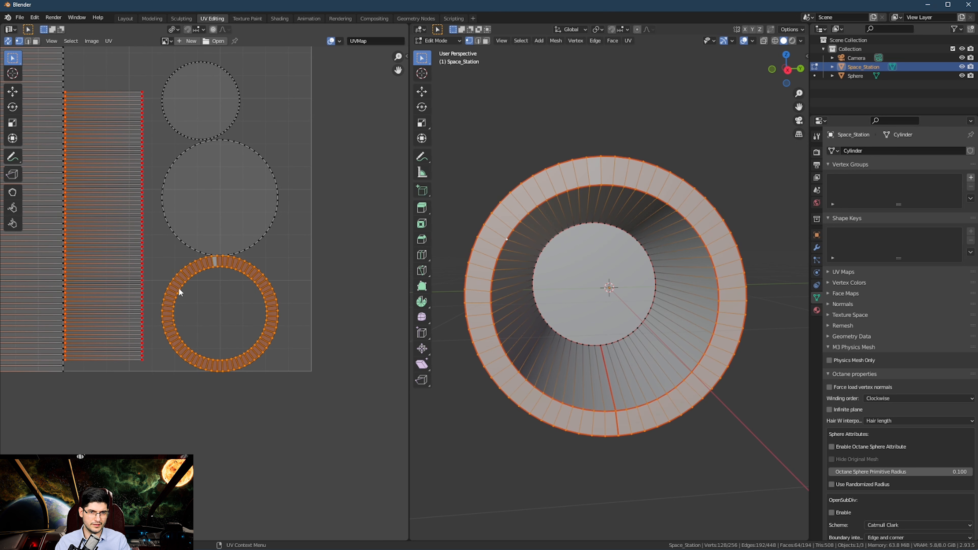
{"action": "left_click", "coordinate": [237, 329]}
Step: In face selection, select the whole linked ring island and move it down and to the right, away from the other islands
{"action": "key", "text": "3"}
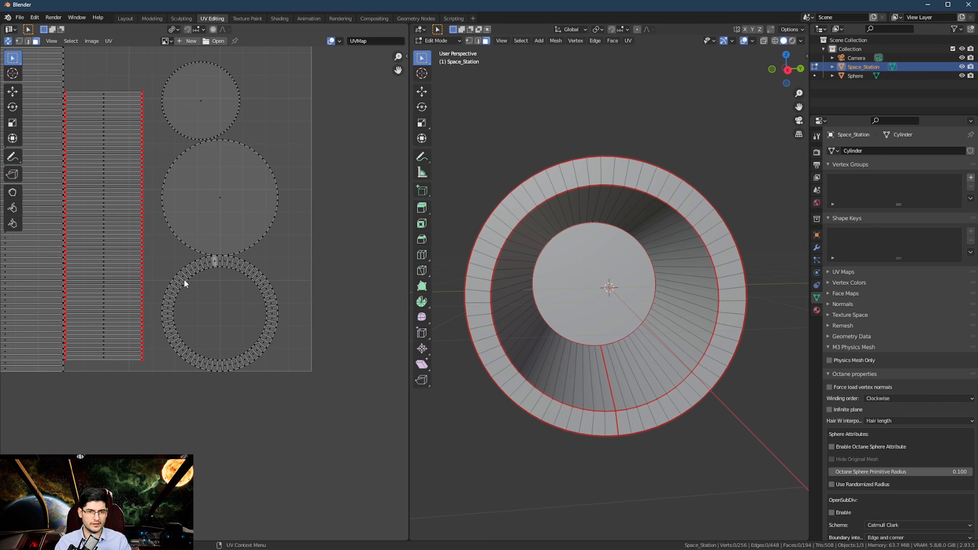
{"action": "key", "text": "l"}
{"action": "key", "text": "g"}
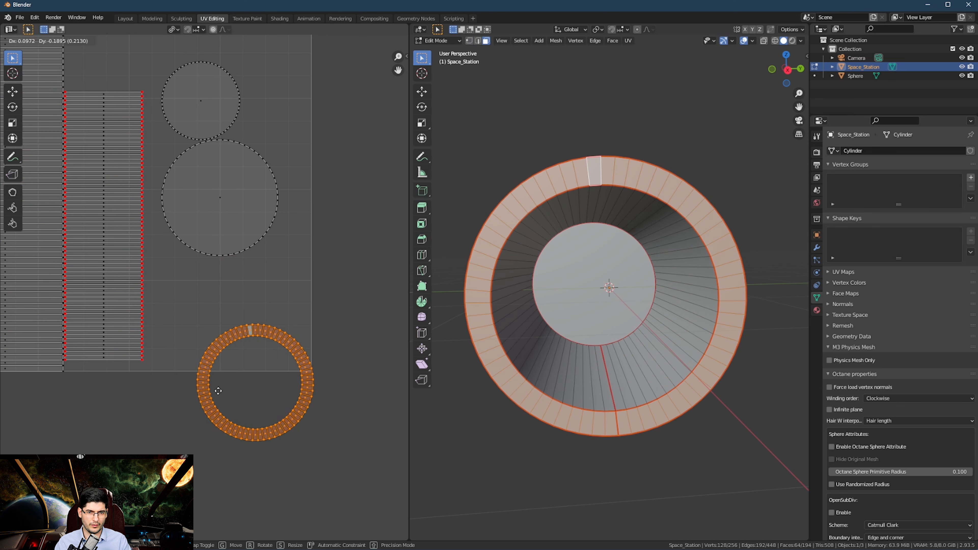
{"action": "left_click", "coordinate": [208, 385]}
Step: In vertex selection, flatten the highlighted rim face's outer edge by scaling its two vertices to 0 along Y
{"action": "scroll", "coordinate": [230, 370], "scroll_direction": "up", "scroll_amount": 2}
{"action": "scroll", "coordinate": [229, 370], "scroll_direction": "up", "scroll_amount": 1}
{"action": "middle_click_drag", "start_coordinate": [230, 370], "coordinate": [125, 228]}
{"action": "scroll", "coordinate": [185, 266], "scroll_direction": "up", "scroll_amount": 3}
{"action": "left_click", "coordinate": [210, 269]}
{"action": "key", "text": "1"}
{"action": "left_click", "coordinate": [176, 164]}
{"action": "left_click", "coordinate": [151, 174], "text": "shift"}
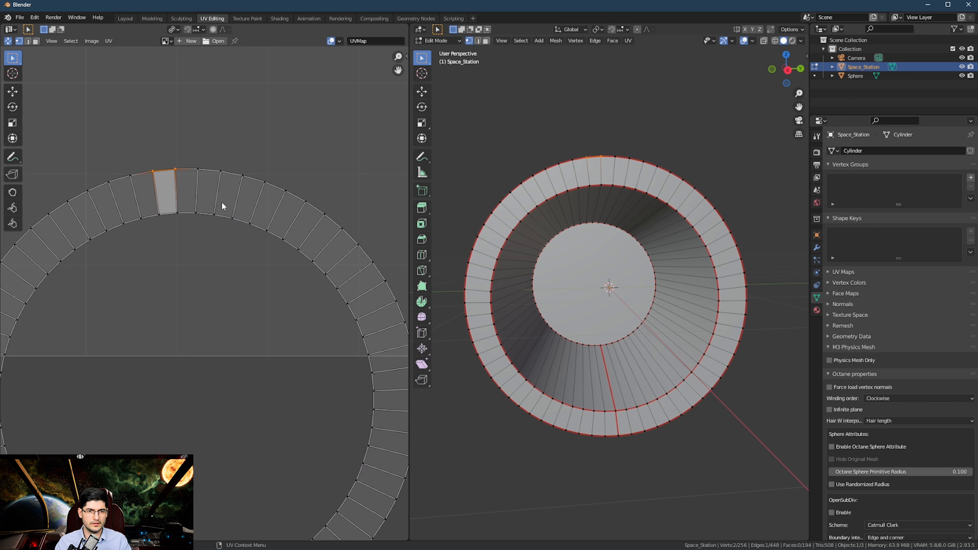
{"action": "key", "text": "s"}
{"action": "key", "text": "x"}
{"action": "key", "text": "Escape"}
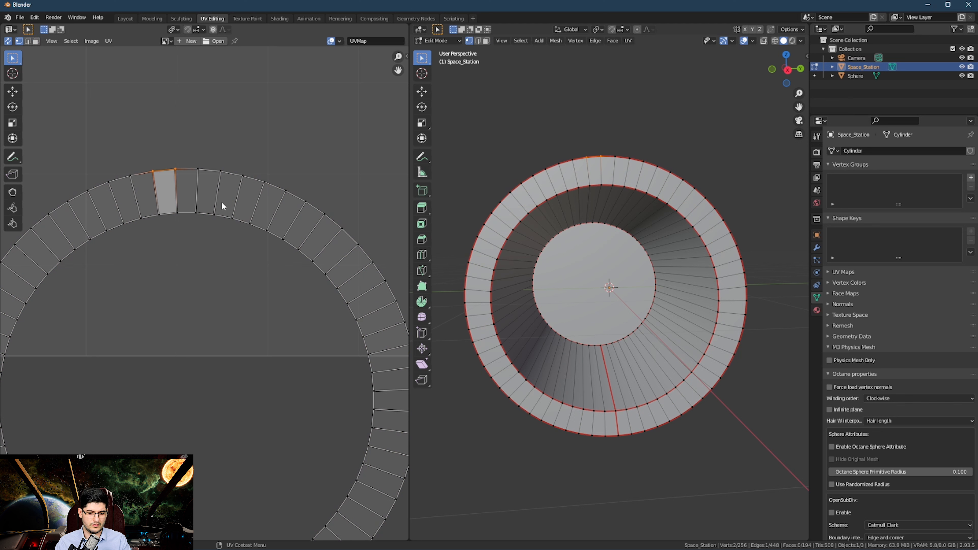
{"action": "key", "text": "s"}
{"action": "key", "text": "y"}
{"action": "key", "text": "Escape"}
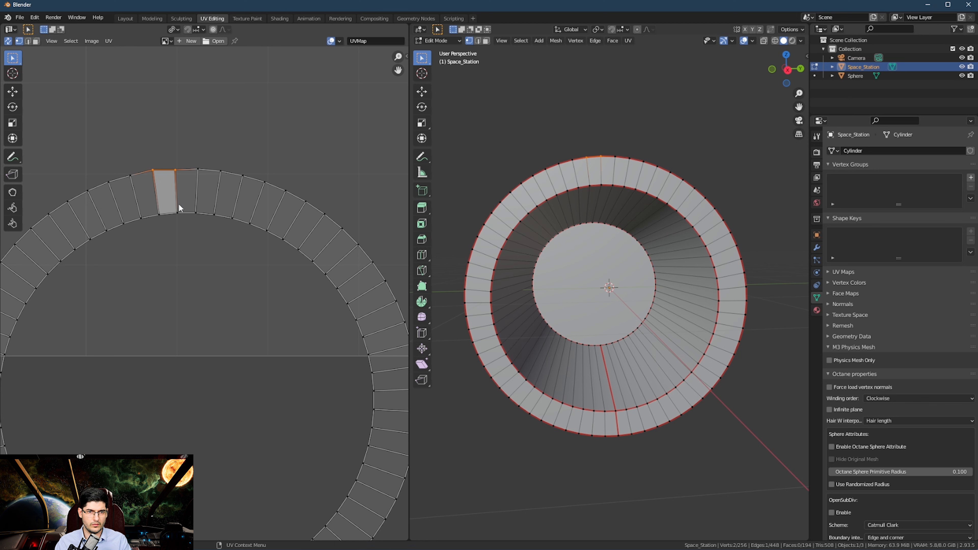
Step: Flatten the highlighted rim face's inner edge by scaling its two vertices to 0 along Y
{"action": "left_click", "coordinate": [166, 214]}
{"action": "key", "text": "s"}
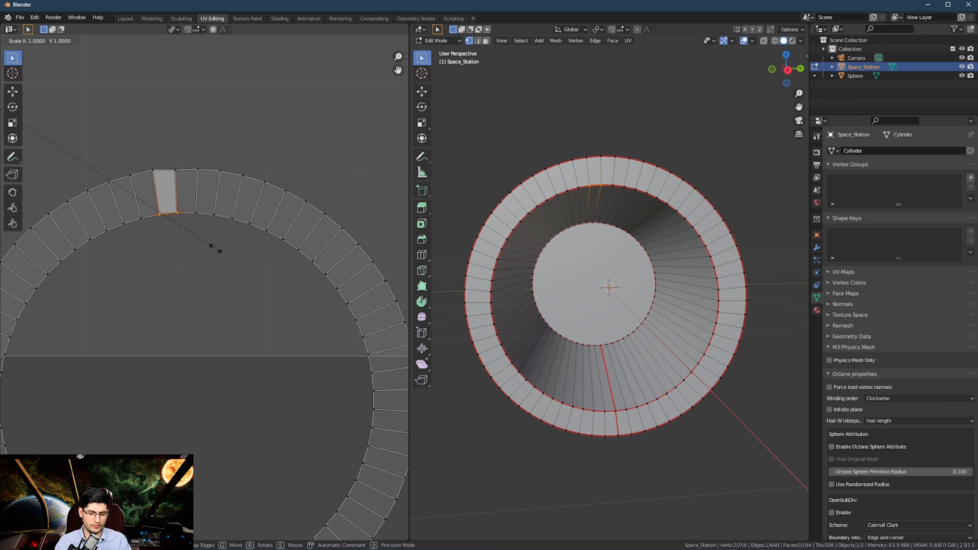
{"action": "key", "text": "0"}
{"action": "key", "text": "Return"}
{"action": "key", "text": "ctrl+z"}
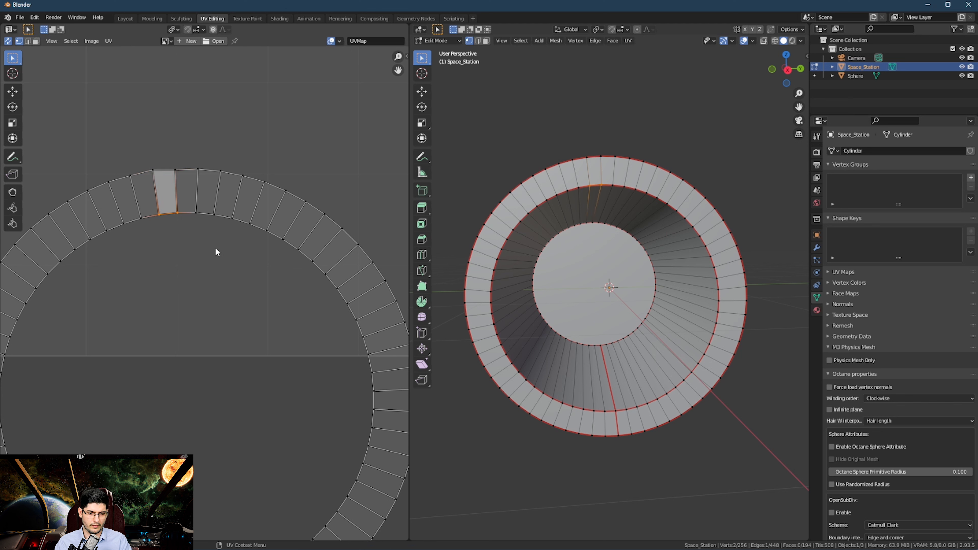
{"action": "key", "text": "s"}
{"action": "key", "text": "Escape"}
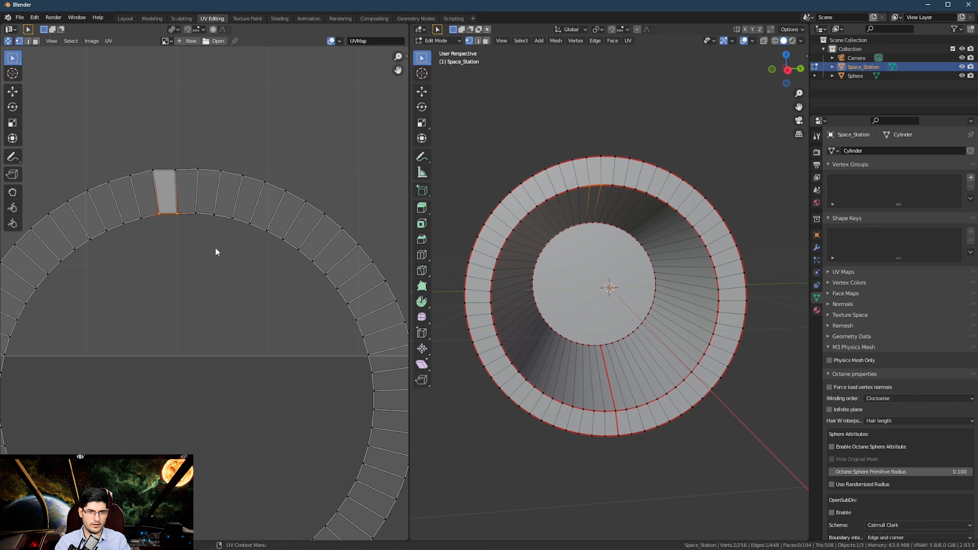
Step: Straighten the highlighted rim face's right side edge by scaling its two vertices to 0 along X
{"action": "left_click_drag", "start_coordinate": [195, 166], "coordinate": [175, 225]}
{"action": "left_click", "coordinate": [169, 180], "text": "shift"}
{"action": "key", "text": "s"}
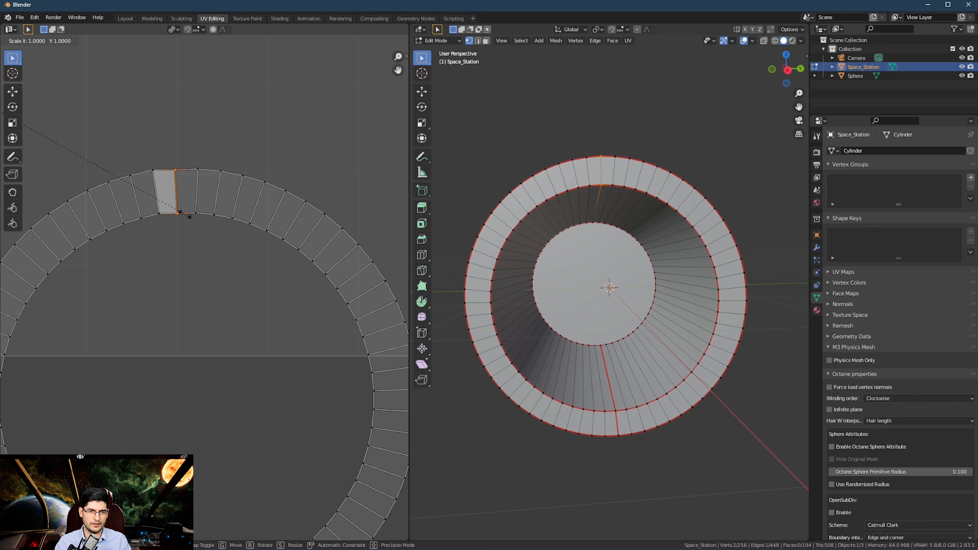
{"action": "key", "text": "x"}
{"action": "key", "text": "0"}
{"action": "key", "text": "Return"}
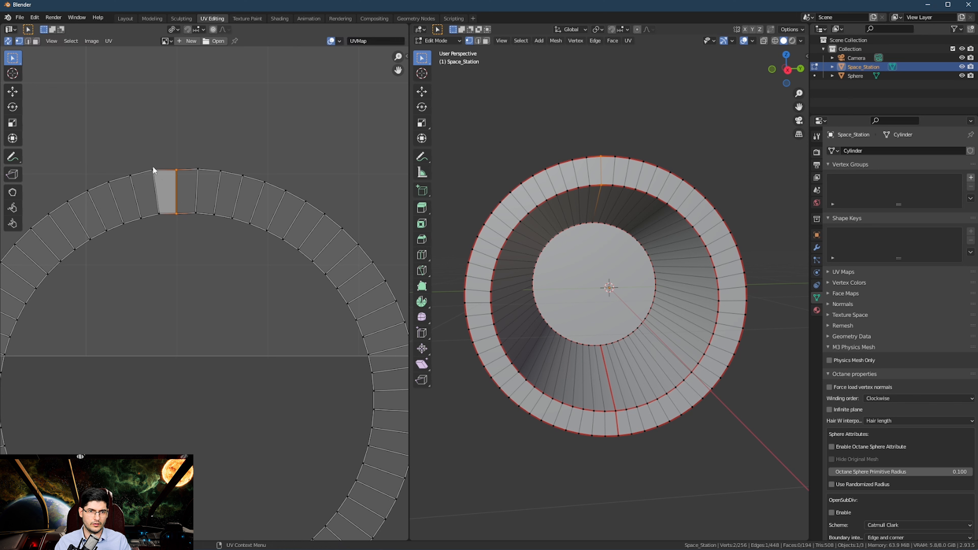
Step: Straighten the highlighted rim face's left side edge by scaling its two vertices to 0 along X
{"action": "left_click", "coordinate": [153, 168]}
{"action": "key", "text": "s"}
{"action": "key", "text": "x"}
{"action": "key", "text": "0"}
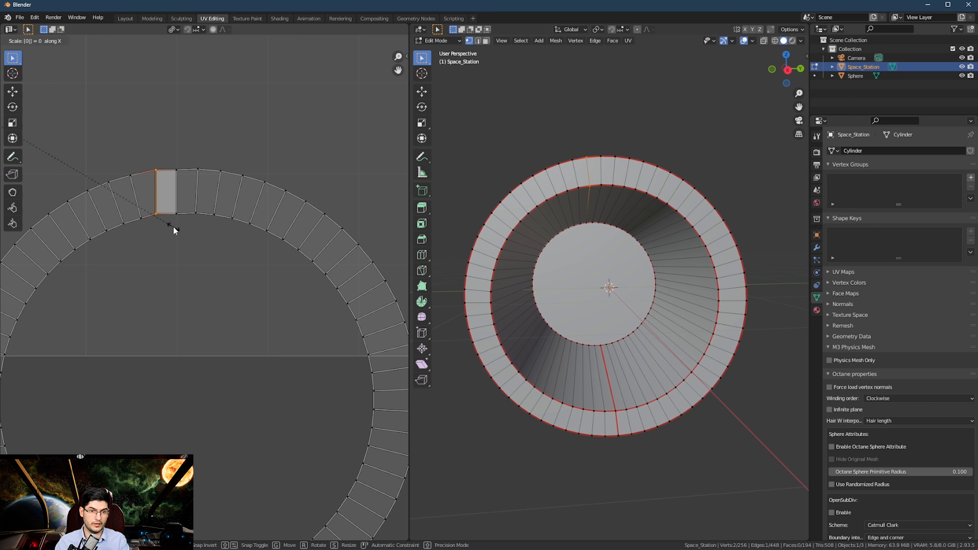
{"action": "key", "text": "Return"}
Step: Unwrap the whole rim ring into a straight strip from its squared active face with Follow Active Quads, and move the strip below the UV square
{"action": "key", "text": "3"}
{"action": "left_click", "coordinate": [165, 181]}
{"action": "key", "text": "a"}
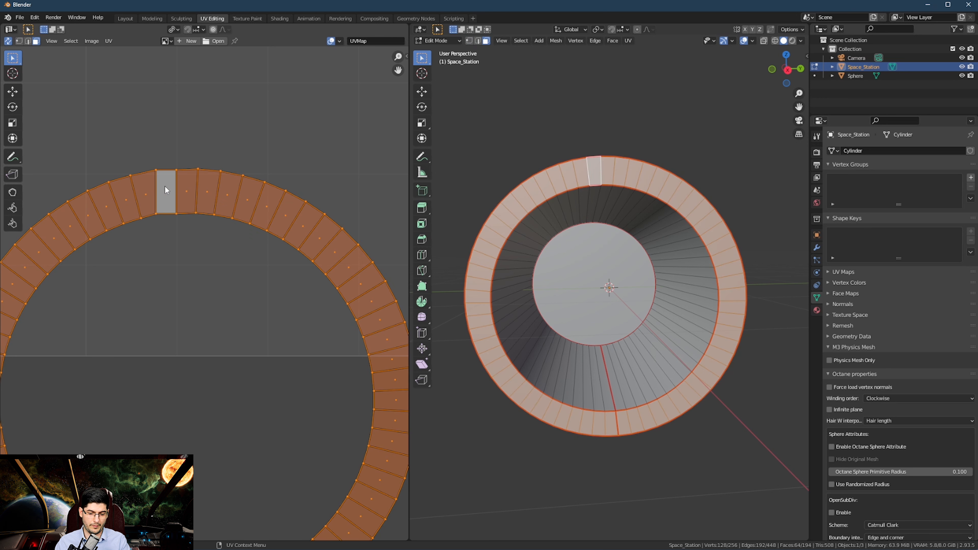
{"action": "right_click", "coordinate": [165, 186]}
{"action": "left_click", "coordinate": [165, 187]}
{"action": "scroll", "coordinate": [179, 201], "scroll_direction": "down", "scroll_amount": 6}
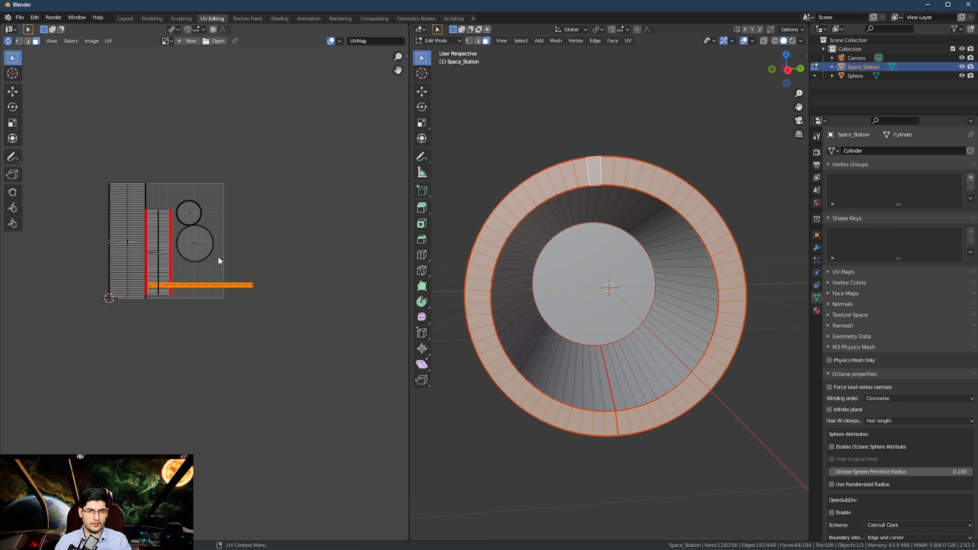
{"action": "key", "text": "g"}
{"action": "left_click", "coordinate": [207, 301]}
Step: Select all UV islands and pack them into the UV square
{"action": "key", "text": "a"}
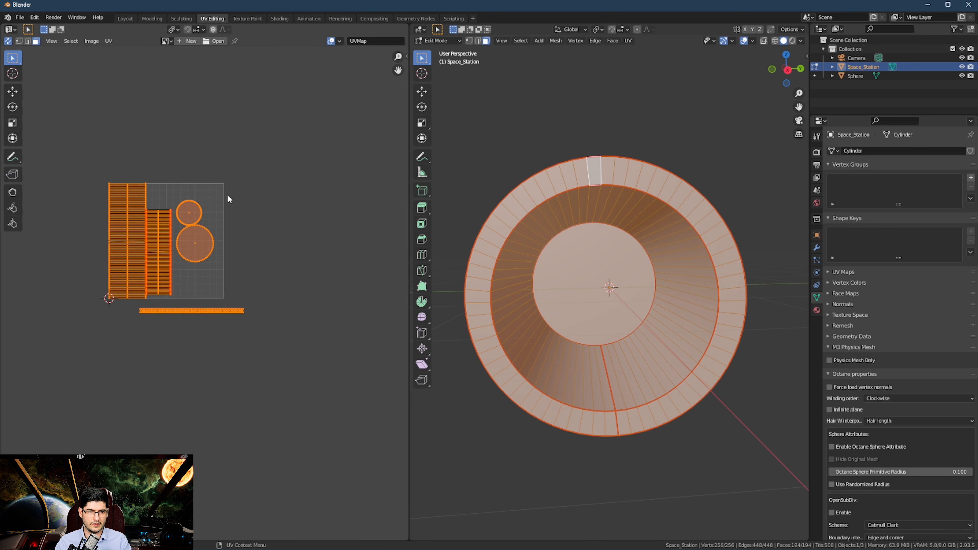
{"action": "key", "text": "alt+a"}
{"action": "left_click_drag", "start_coordinate": [329, 143], "coordinate": [87, 351]}
{"action": "left_click", "coordinate": [109, 41]}
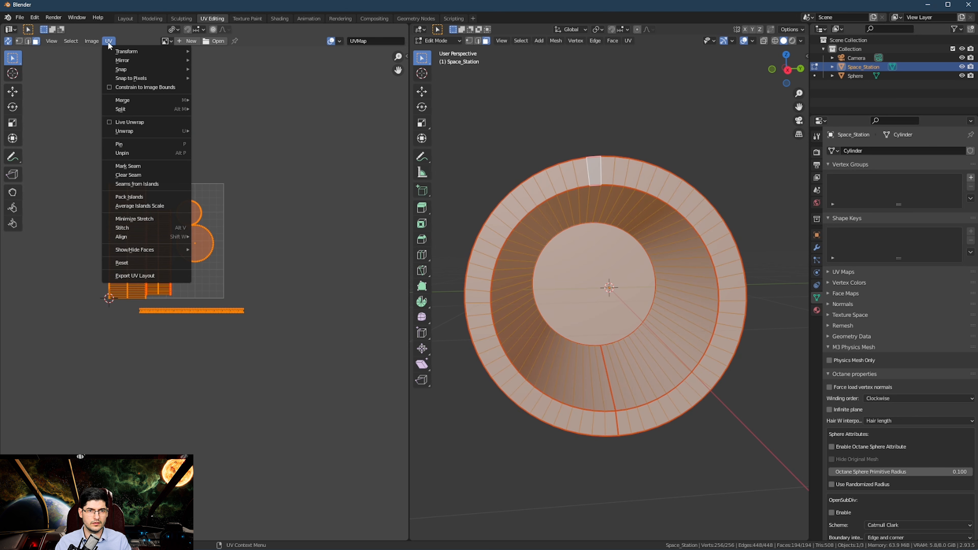
{"action": "left_click", "coordinate": [141, 197]}
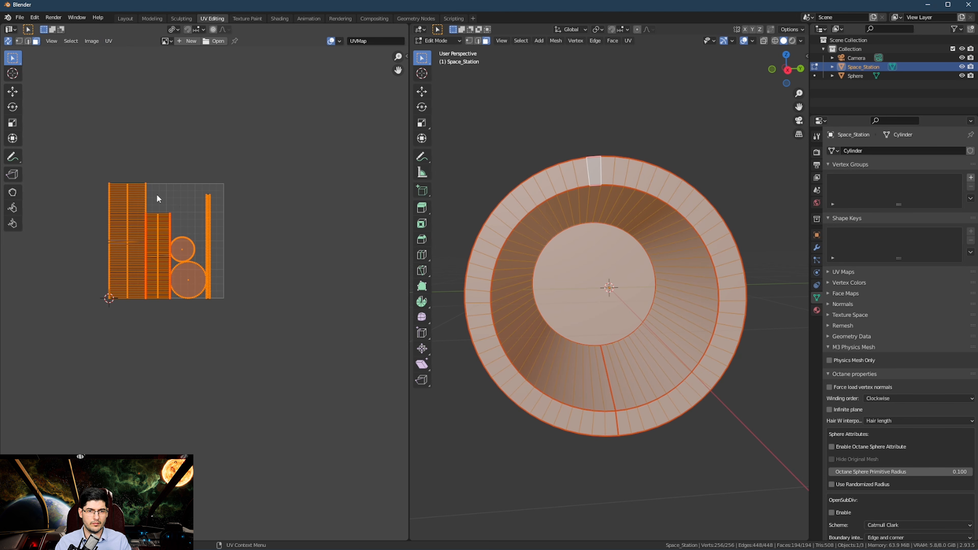
Step: In vertex selection, separate the pinched rows at the narrower strip's right edge by moving the lower vertex down about 0.010
{"action": "scroll", "coordinate": [184, 238], "scroll_direction": "up", "scroll_amount": 4}
{"action": "middle_click_drag", "start_coordinate": [185, 152], "coordinate": [230, 227], "text": "shift"}
{"action": "left_click", "coordinate": [224, 206]}
{"action": "scroll", "coordinate": [171, 205], "scroll_direction": "down", "scroll_amount": 1}
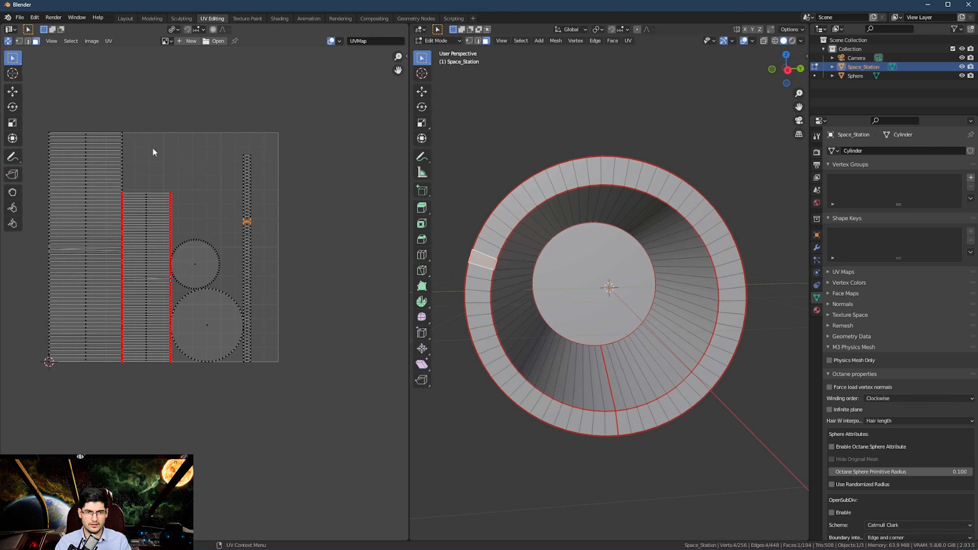
{"action": "scroll", "coordinate": [133, 266], "scroll_direction": "up", "scroll_amount": 5}
{"action": "middle_click_drag", "start_coordinate": [119, 270], "coordinate": [210, 284], "text": "shift"}
{"action": "scroll", "coordinate": [209, 284], "scroll_direction": "up", "scroll_amount": 4}
{"action": "scroll", "coordinate": [181, 271], "scroll_direction": "up", "scroll_amount": 2}
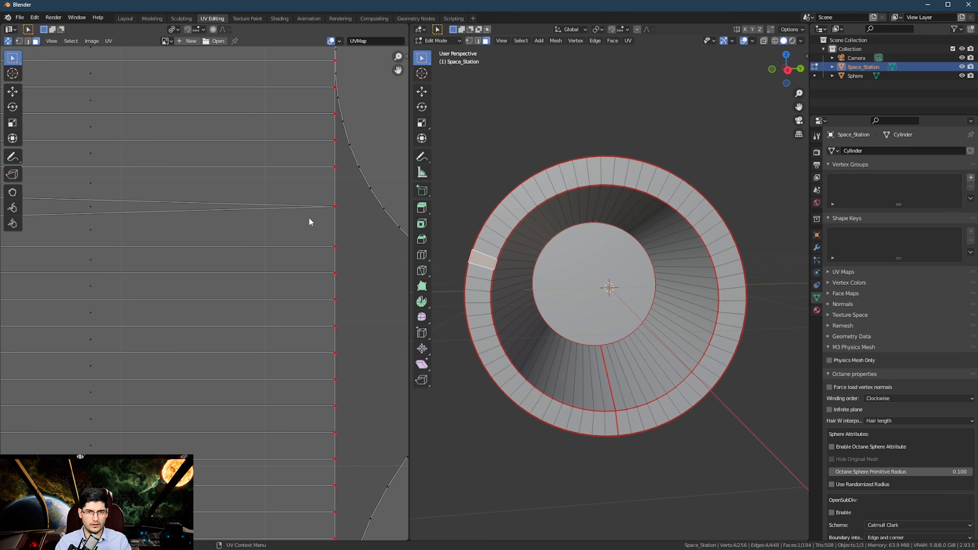
{"action": "key", "text": "1"}
{"action": "left_click", "coordinate": [341, 210]}
{"action": "key", "text": "g"}
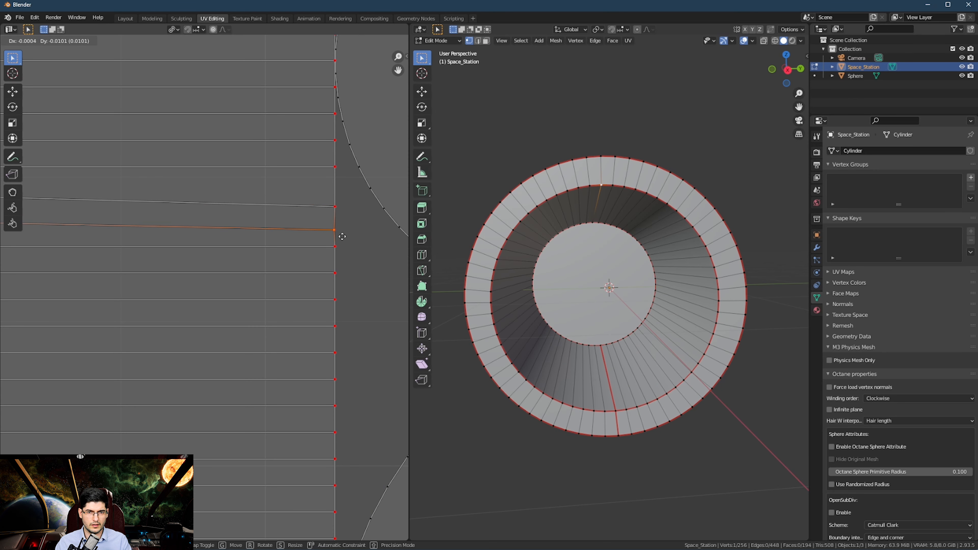
{"action": "left_click", "coordinate": [342, 236]}
Step: Even out the narrower strip's row spacing by moving the pinch's upper vertex up along Y and nudging the lower vertex up
{"action": "scroll", "coordinate": [343, 235], "scroll_direction": "down", "scroll_amount": 3}
{"action": "scroll", "coordinate": [342, 236], "scroll_direction": "up", "scroll_amount": 5}
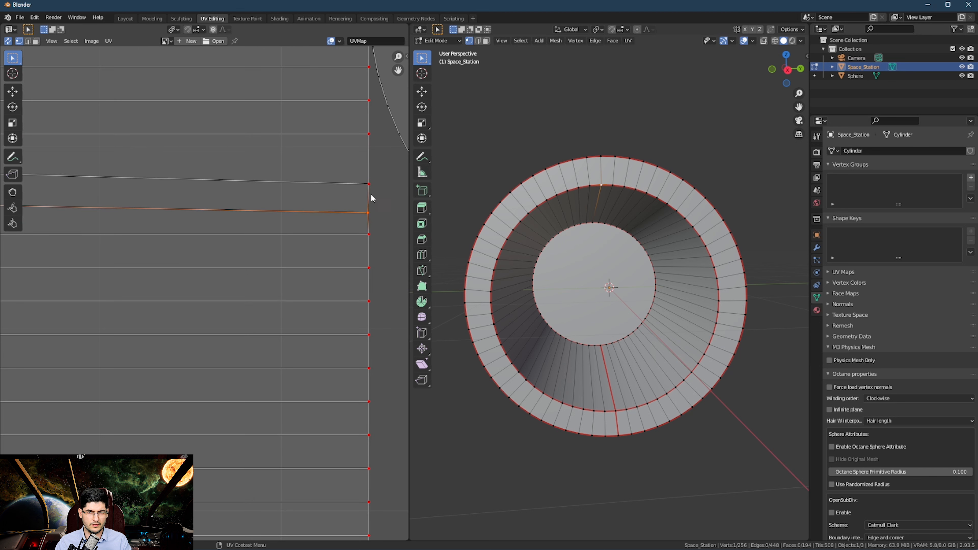
{"action": "left_click", "coordinate": [372, 196]}
{"action": "key", "text": "g"}
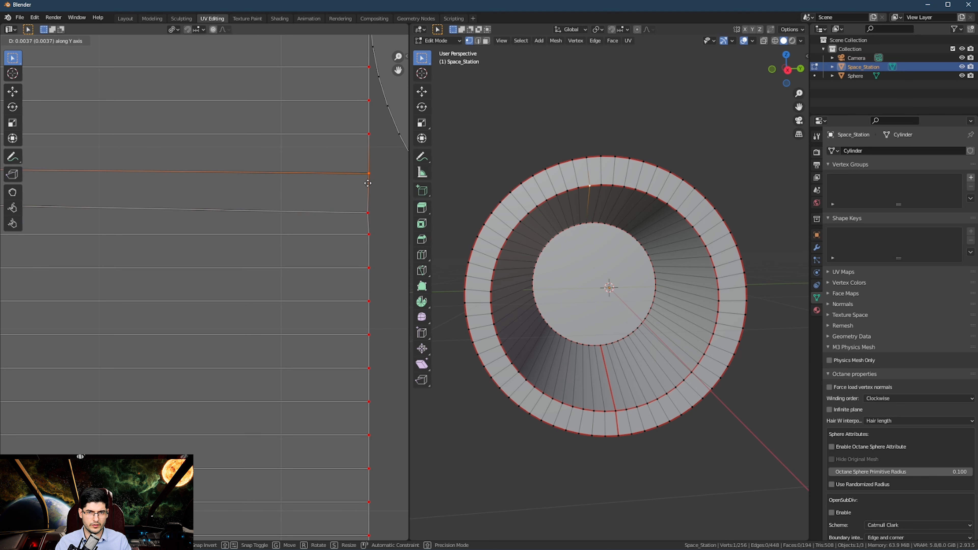
{"action": "left_click", "coordinate": [369, 179]}
{"action": "left_click", "coordinate": [366, 209]}
{"action": "key", "text": "g"}
{"action": "left_click", "coordinate": [369, 202]}
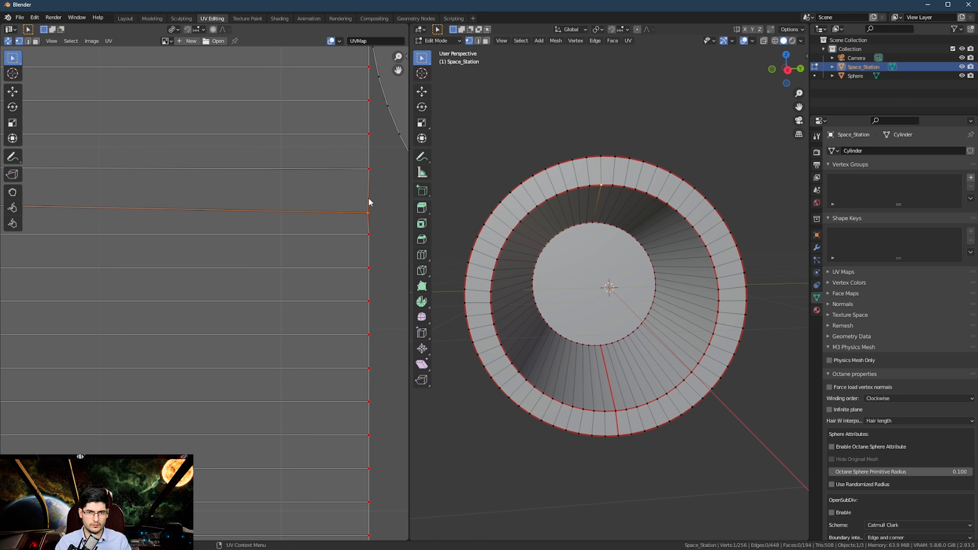
{"action": "key", "text": "g"}
{"action": "left_click", "coordinate": [369, 188]}
{"action": "scroll", "coordinate": [267, 223], "scroll_direction": "down", "scroll_amount": 8}
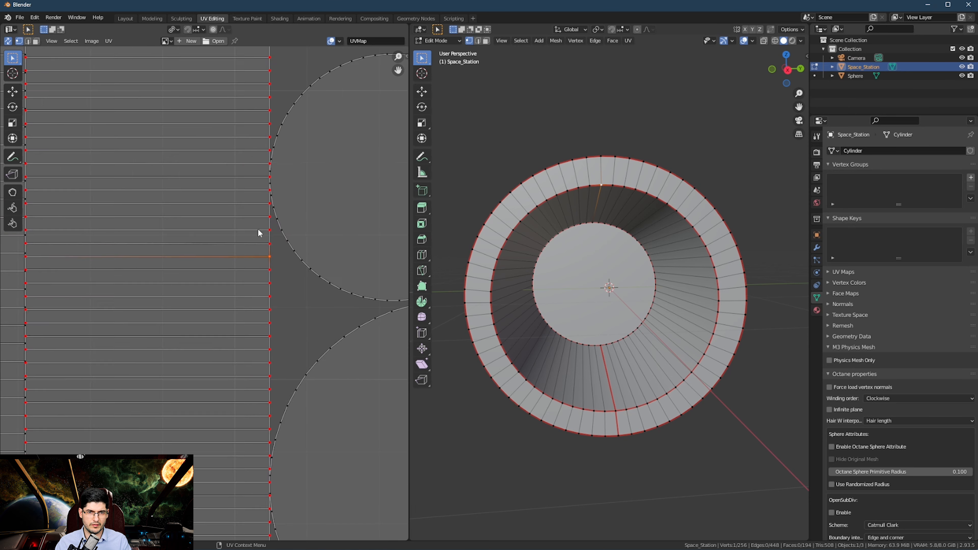
Step: Separate the pinched rows at the wide strip's left edge by moving the pinch's lower vertex down
{"action": "scroll", "coordinate": [208, 256], "scroll_direction": "up", "scroll_amount": 3}
{"action": "middle_click_drag", "start_coordinate": [208, 256], "coordinate": [335, 313]}
{"action": "scroll", "coordinate": [40, 231], "scroll_direction": "up", "scroll_amount": 3}
{"action": "middle_click_drag", "start_coordinate": [40, 231], "coordinate": [87, 202]}
{"action": "left_click", "coordinate": [87, 202]}
{"action": "key", "text": "g"}
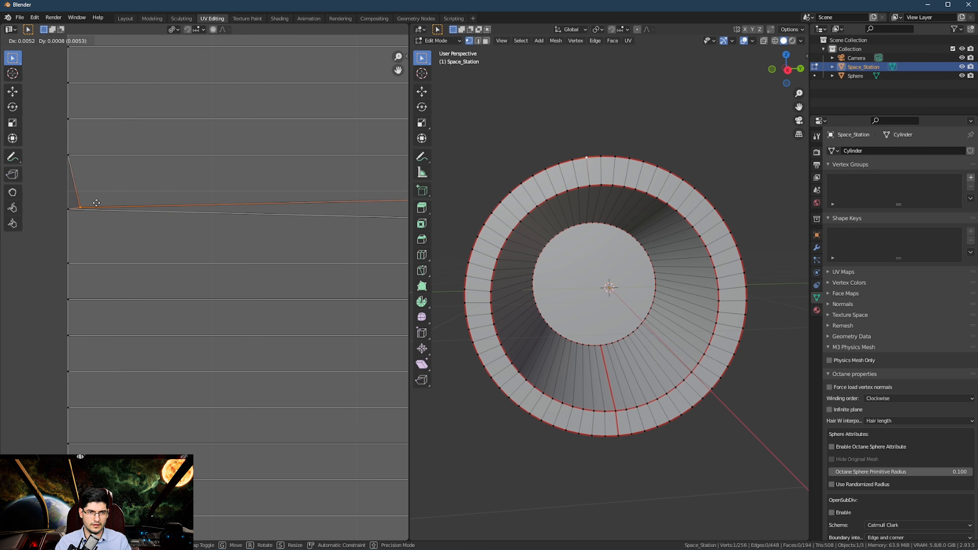
{"action": "right_click", "coordinate": [86, 203]}
{"action": "left_click", "coordinate": [76, 206]}
{"action": "key", "text": "g"}
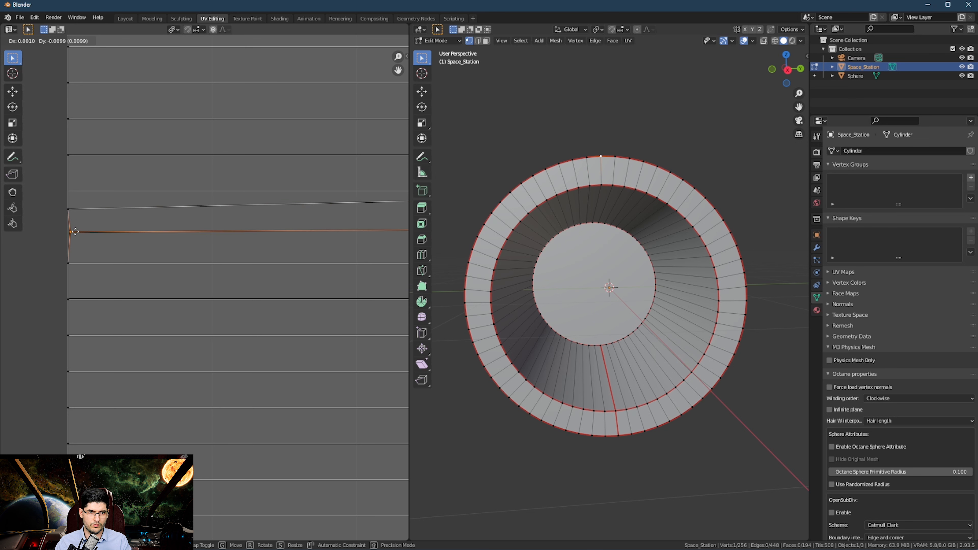
{"action": "left_click", "coordinate": [76, 242]}
{"action": "scroll", "coordinate": [85, 242], "scroll_direction": "down", "scroll_amount": 8}
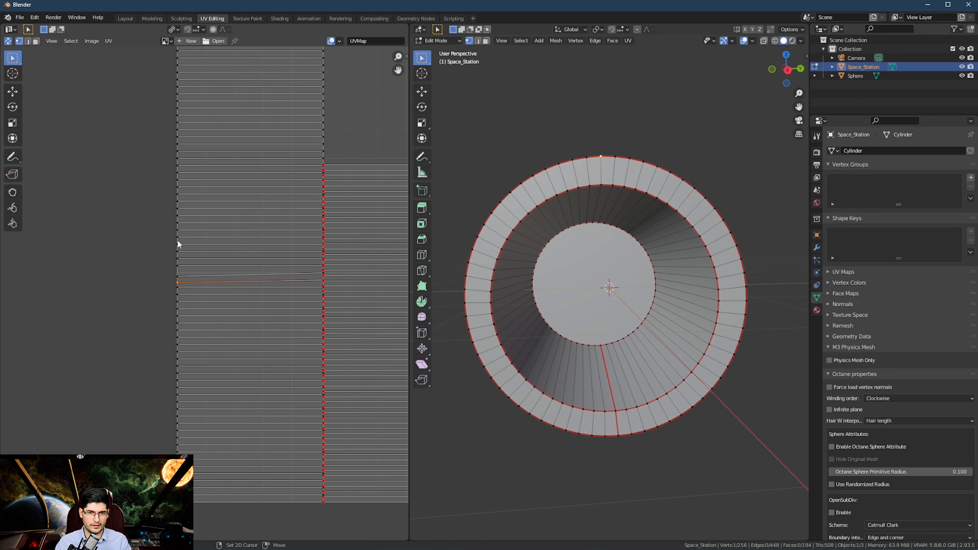
{"action": "key", "text": "Tab"}
{"action": "key", "text": "Tab"}
{"action": "middle_click_drag", "start_coordinate": [267, 294], "coordinate": [181, 287]}
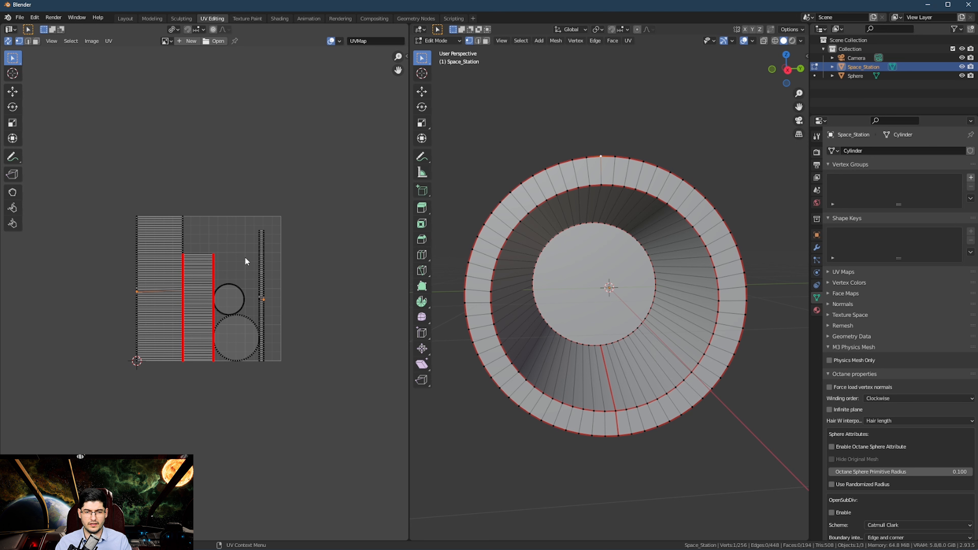
{"action": "scroll", "coordinate": [245, 257], "scroll_direction": "up", "scroll_amount": 3}
{"action": "scroll", "coordinate": [187, 262], "scroll_direction": "down", "scroll_amount": 2}
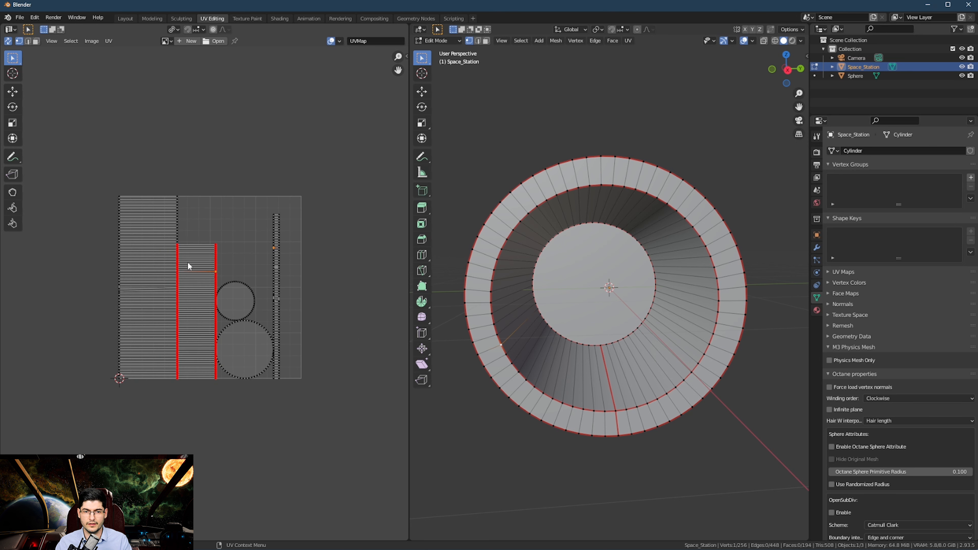
{"action": "left_click_drag", "start_coordinate": [335, 143], "coordinate": [81, 414]}
{"action": "key", "text": "alt+a"}
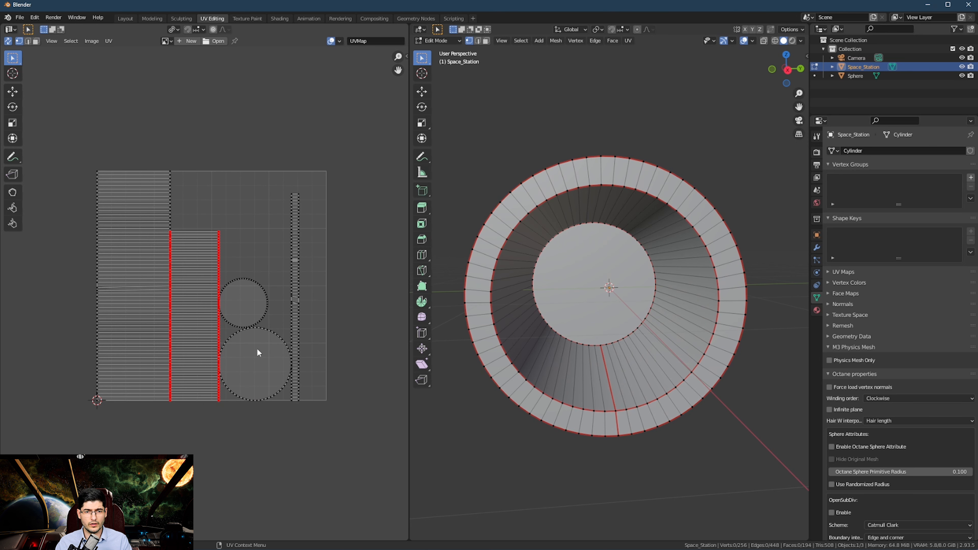
Step: Level the lower slanted edge in the thin rim strip by moving its right vertex and shifting its left vertex up about 0.006 along Y
{"action": "scroll", "coordinate": [265, 287], "scroll_direction": "up", "scroll_amount": 7}
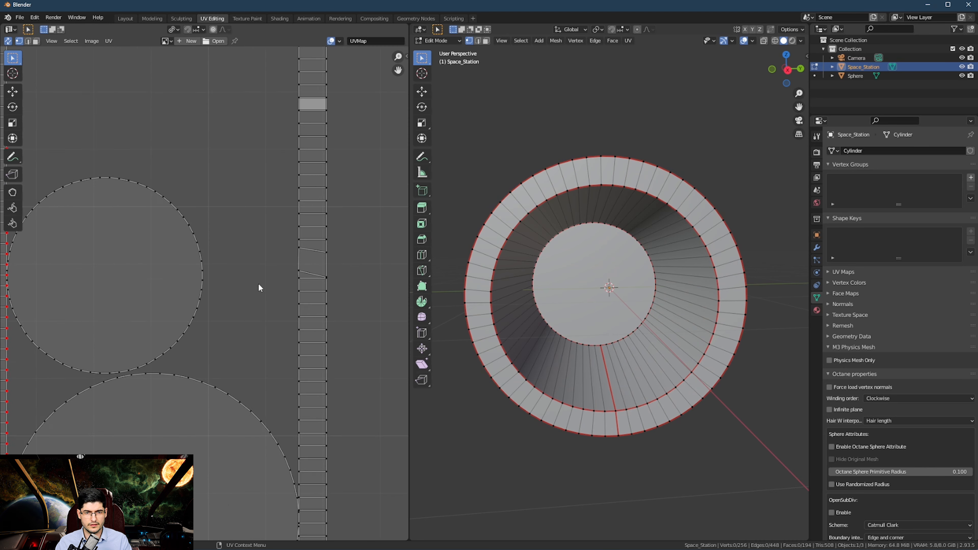
{"action": "middle_click_drag", "start_coordinate": [270, 277], "coordinate": [183, 288]}
{"action": "key", "text": "g"}
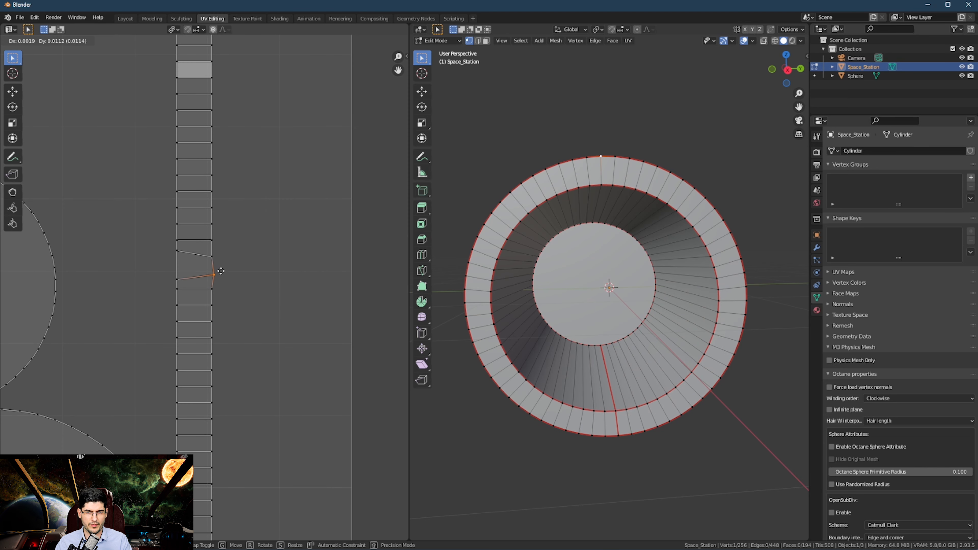
{"action": "left_click", "coordinate": [214, 268]}
{"action": "left_click", "coordinate": [180, 278]}
{"action": "key", "text": "g"}
{"action": "key", "text": "y"}
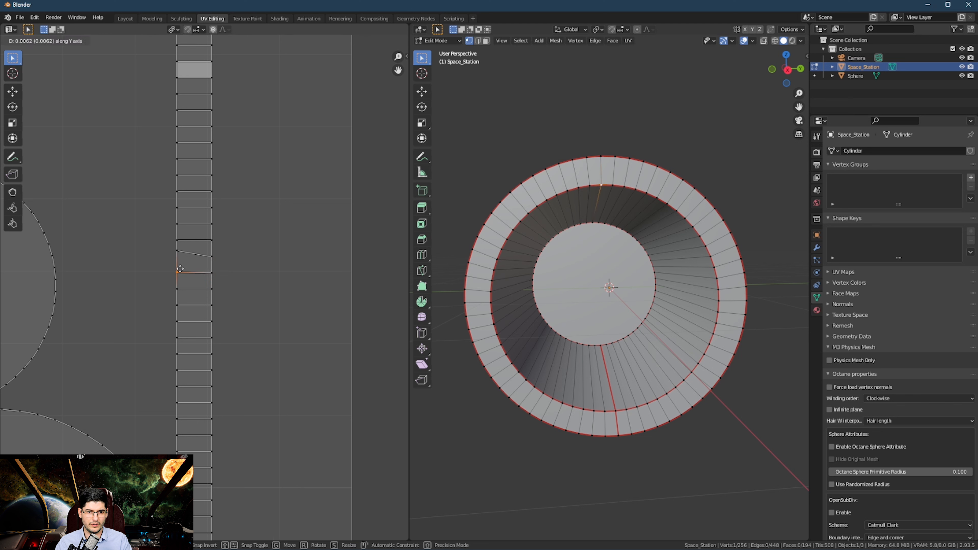
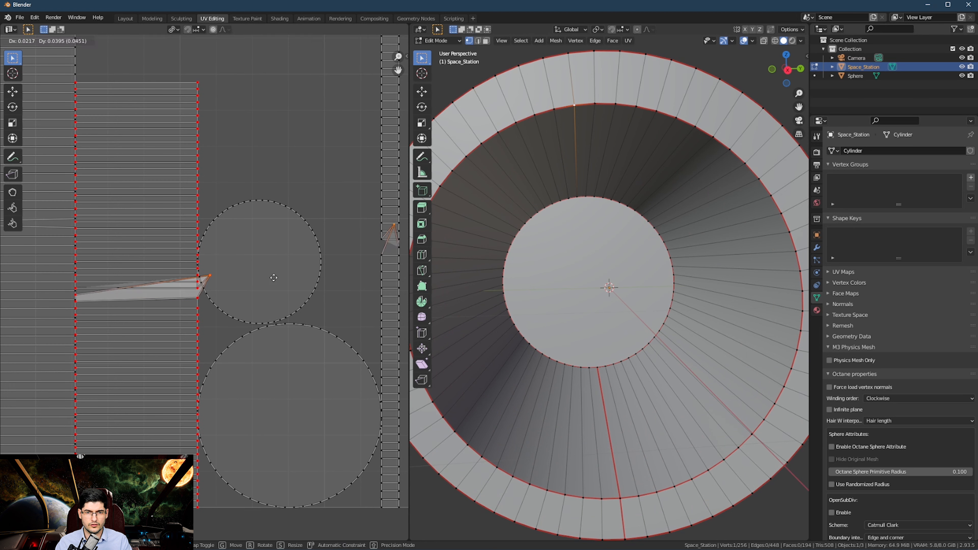
{"action": "right_click", "coordinate": [252, 294]}
{"action": "key", "text": "g"}
{"action": "right_click", "coordinate": [501, 293]}
{"action": "scroll", "coordinate": [217, 304], "scroll_direction": "up", "scroll_amount": 6}
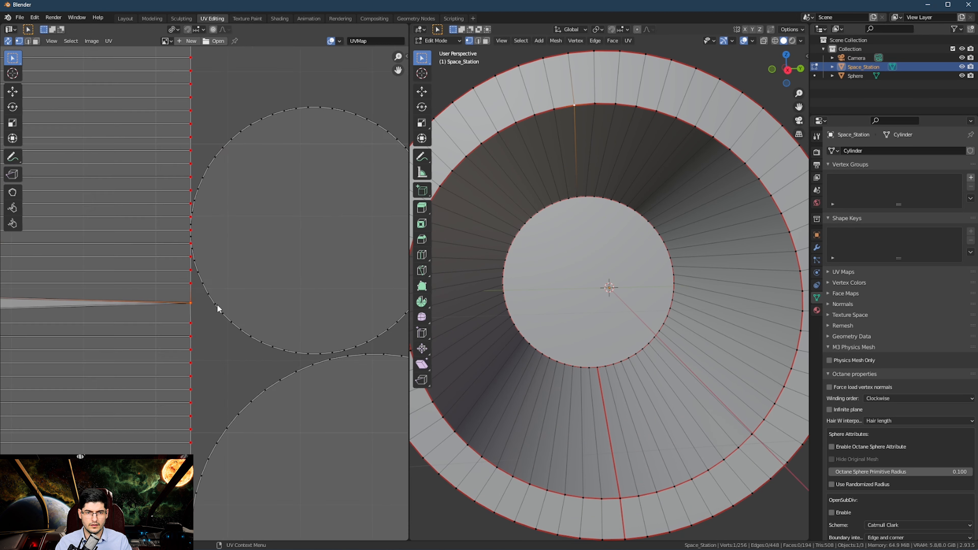
{"action": "left_click", "coordinate": [201, 308]}
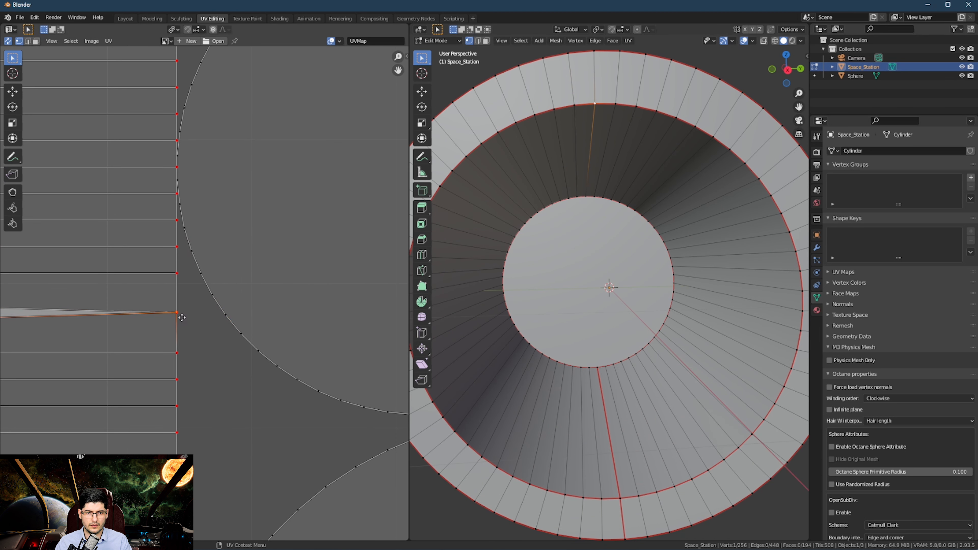
{"action": "key", "text": "g"}
{"action": "right_click", "coordinate": [185, 332]}
{"action": "scroll", "coordinate": [185, 335], "scroll_direction": "down", "scroll_amount": 4}
{"action": "key", "text": "g"}
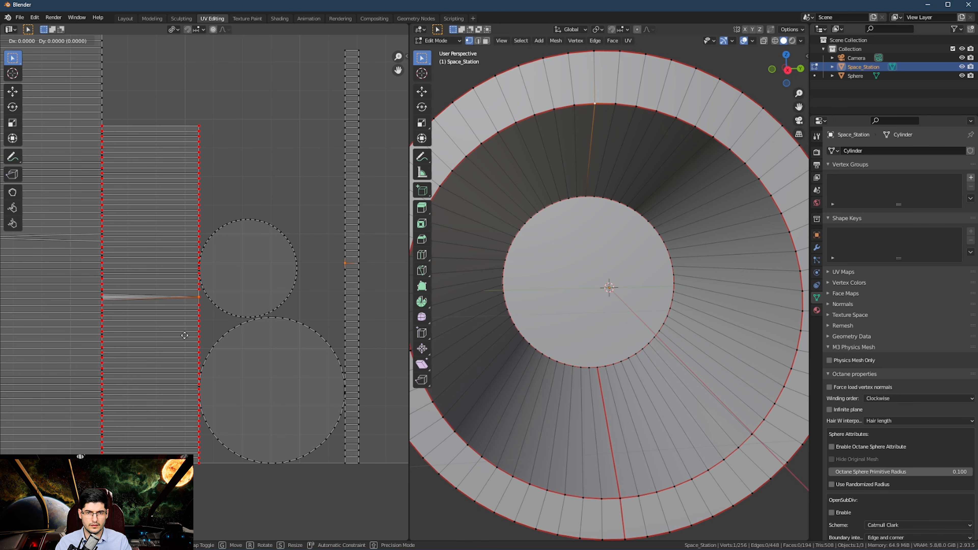
{"action": "right_click", "coordinate": [185, 335]}
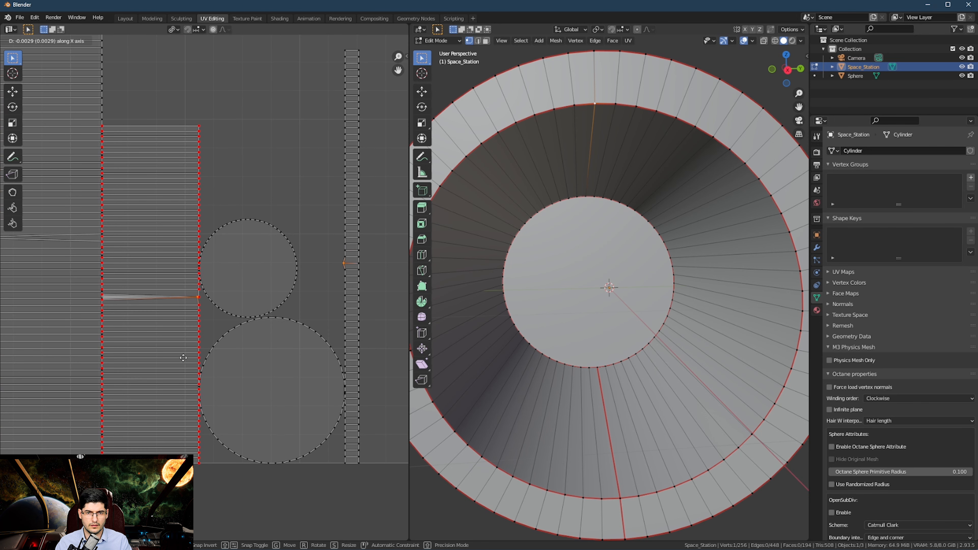
{"action": "left_click", "coordinate": [173, 29]}
{"action": "left_click", "coordinate": [181, 39]}
{"action": "key", "text": "g"}
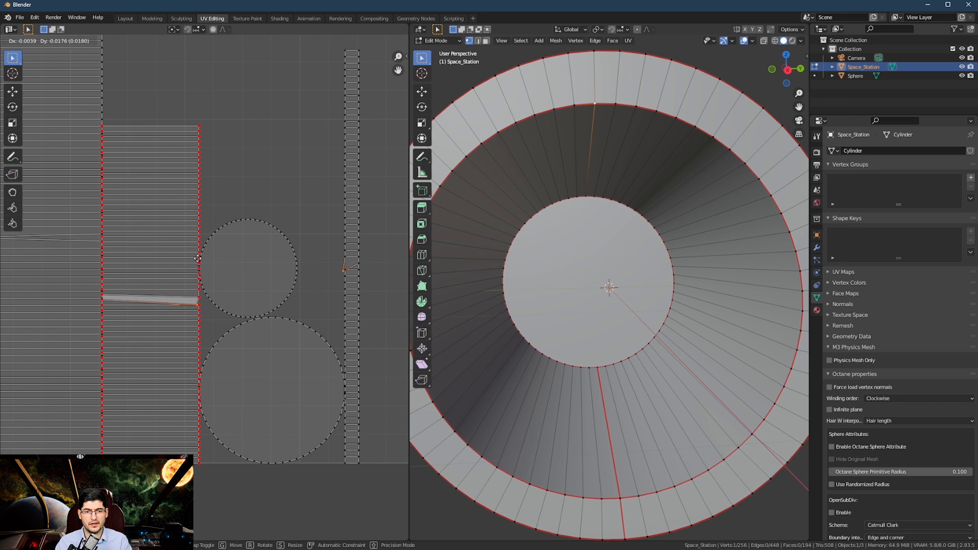
{"action": "right_click", "coordinate": [197, 260]}
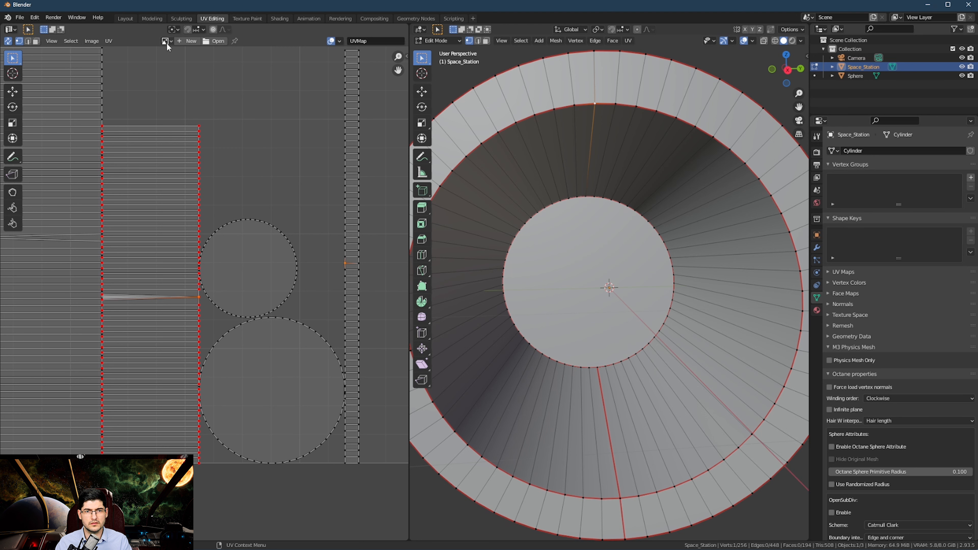
{"action": "scroll", "coordinate": [226, 134], "scroll_direction": "down", "scroll_amount": 2}
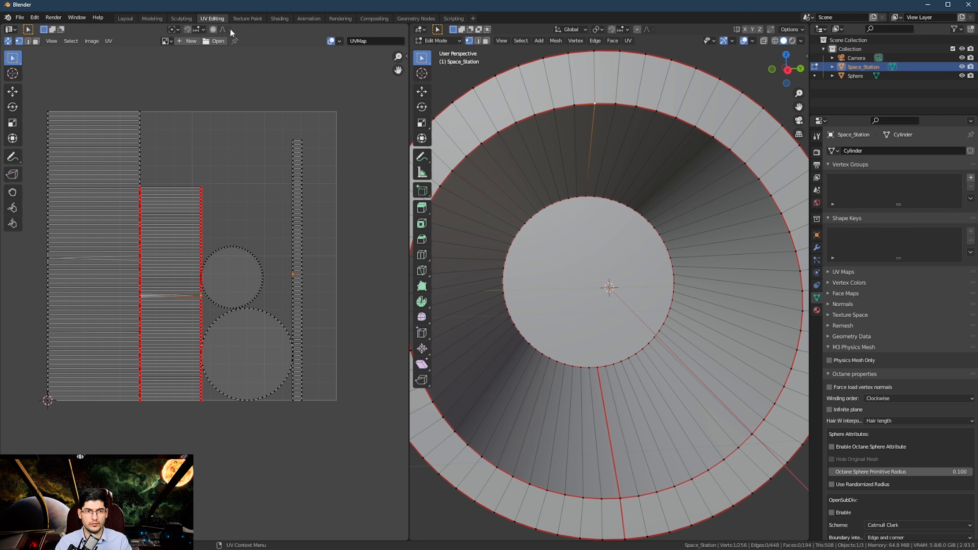
{"action": "scroll", "coordinate": [252, 222], "scroll_direction": "up", "scroll_amount": 2}
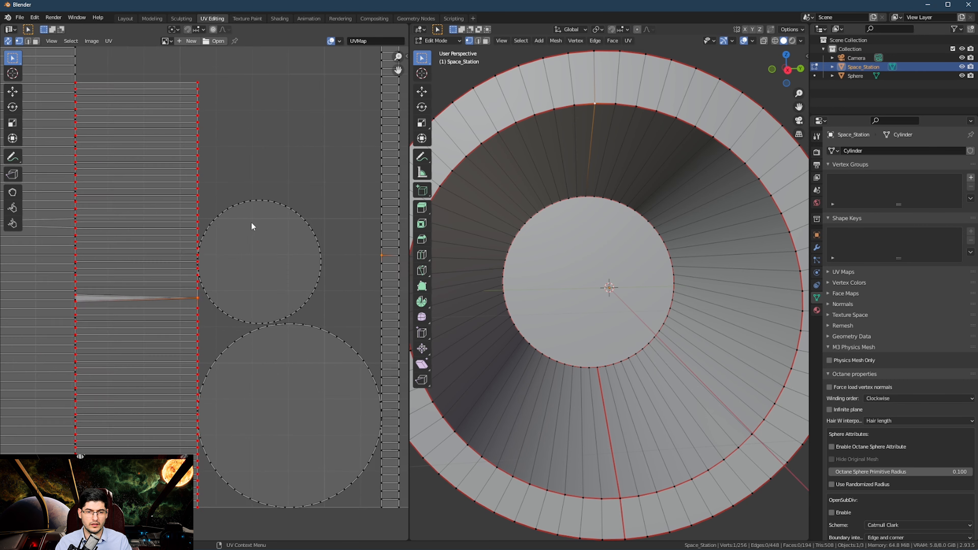
{"action": "scroll", "coordinate": [249, 223], "scroll_direction": "down", "scroll_amount": 3}
Step: Leave Edit Mode and create a new material for the Space_Station object in the Shading workspace
{"action": "key", "text": "Tab"}
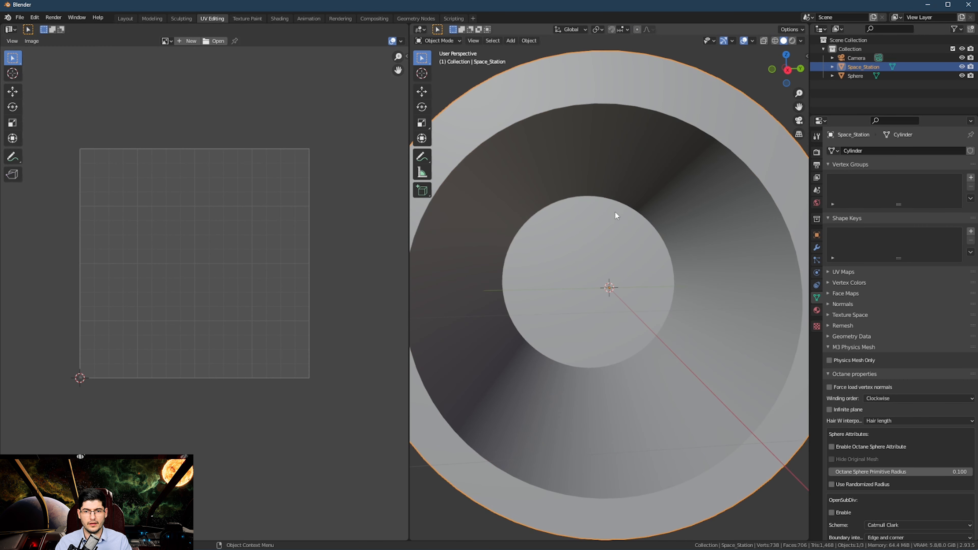
{"action": "middle_click_drag", "start_coordinate": [614, 212], "coordinate": [656, 228]}
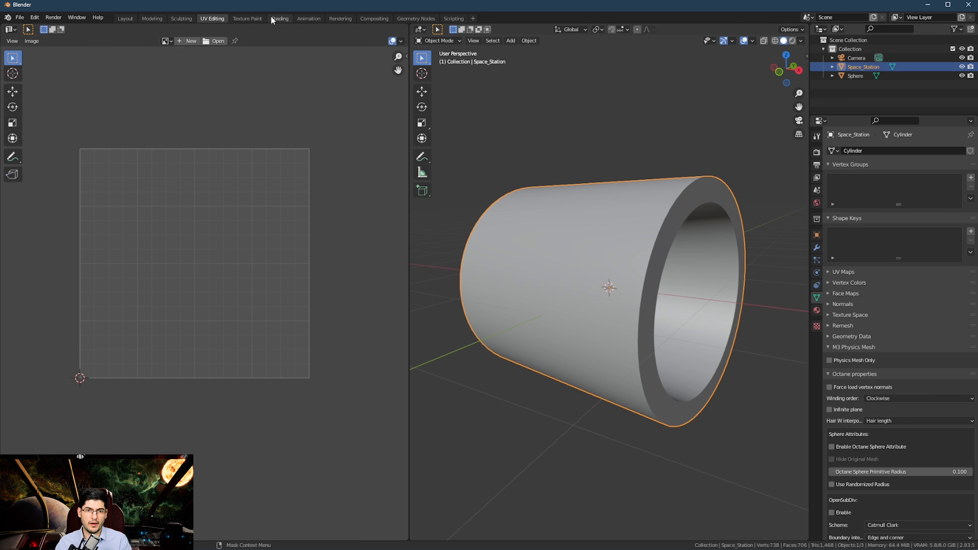
{"action": "left_click", "coordinate": [279, 19]}
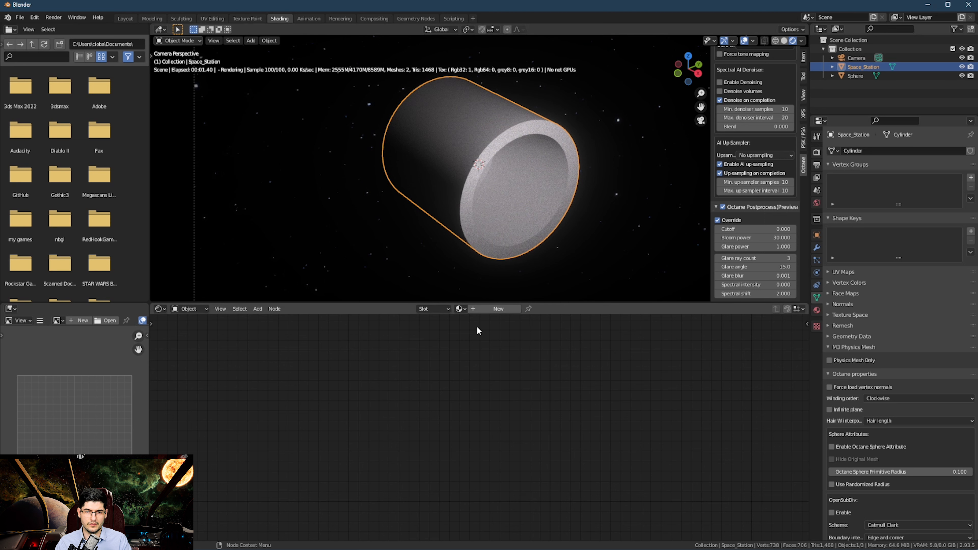
{"action": "left_click", "coordinate": [486, 308]}
{"action": "middle_click_drag", "start_coordinate": [440, 362], "coordinate": [355, 340]}
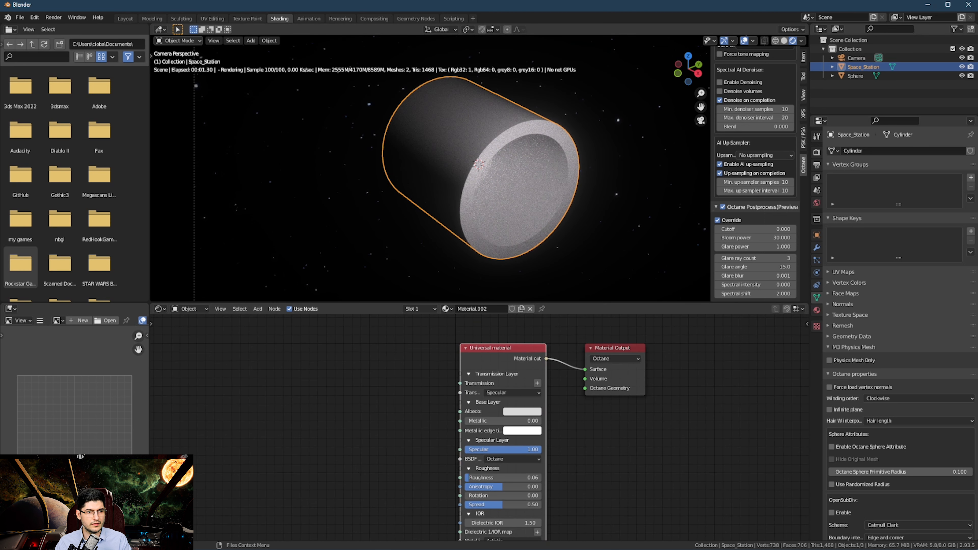
{"action": "scroll", "coordinate": [346, 239], "scroll_direction": "up", "scroll_amount": 1}
Step: Replace the Universal material node with a Diffuse material node connected to the Material Output's Surface input
{"action": "left_click", "coordinate": [479, 359]}
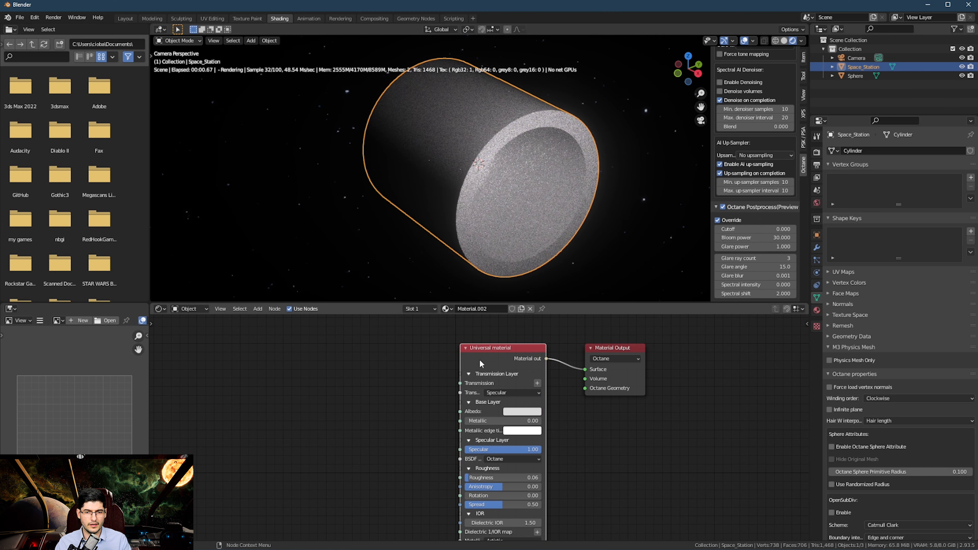
{"action": "key", "text": "x"}
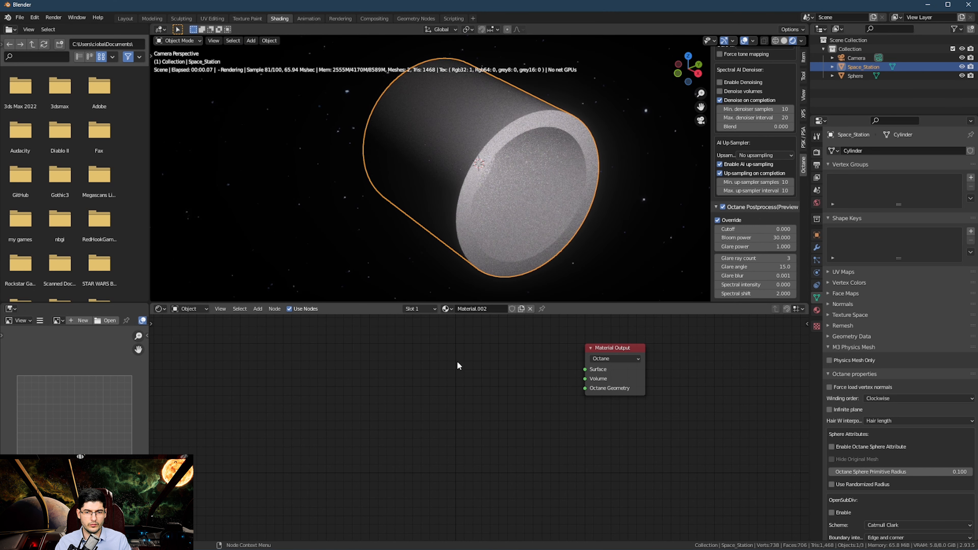
{"action": "key", "text": "shift+a"}
{"action": "left_click", "coordinate": [436, 366]}
{"action": "type", "text": "diffu"}
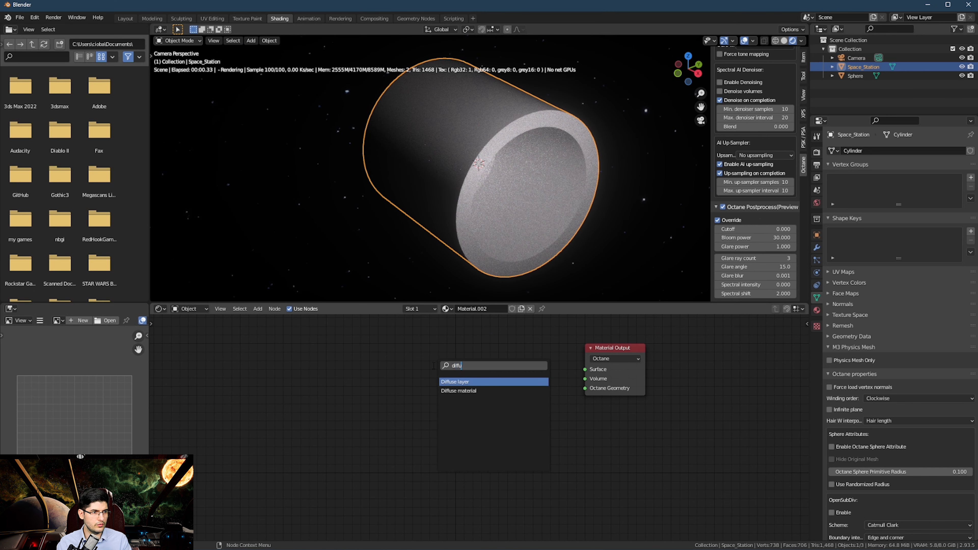
{"action": "key", "text": "Down"}
{"action": "key", "text": "Return"}
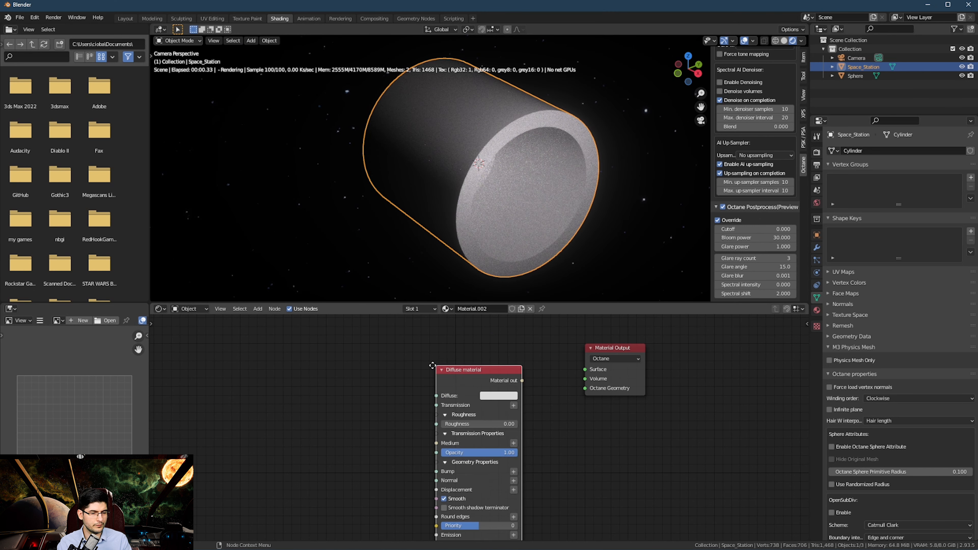
{"action": "left_click", "coordinate": [473, 335]}
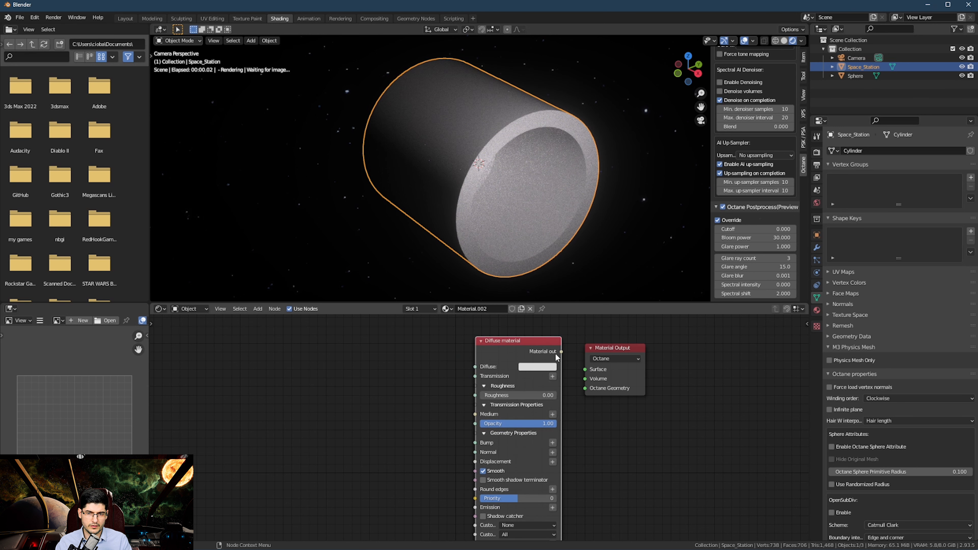
{"action": "left_click_drag", "start_coordinate": [561, 351], "coordinate": [584, 369]}
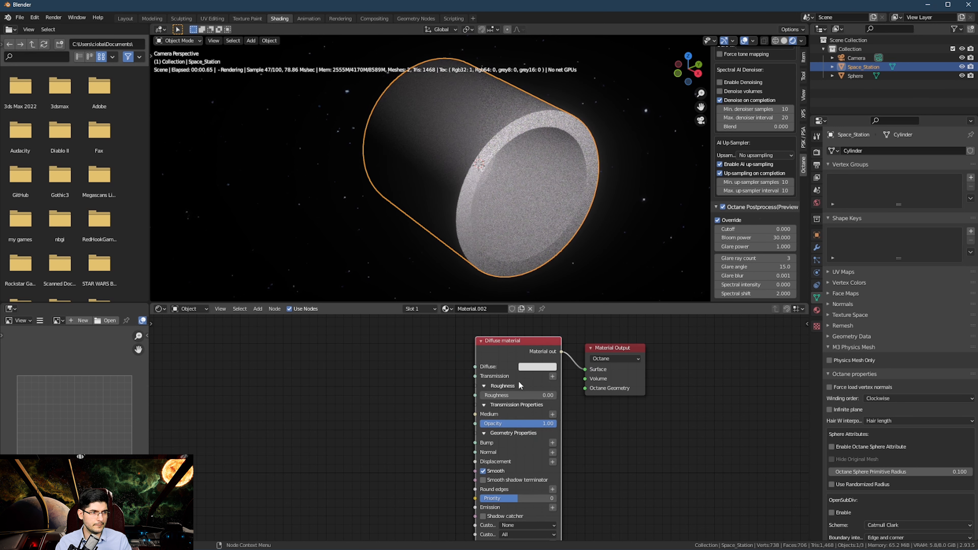
Step: Add a Texture displacement node beside the Diffuse material node
{"action": "key", "text": "Home"}
{"action": "key", "text": "shift+a"}
{"action": "type", "text": "dis"}
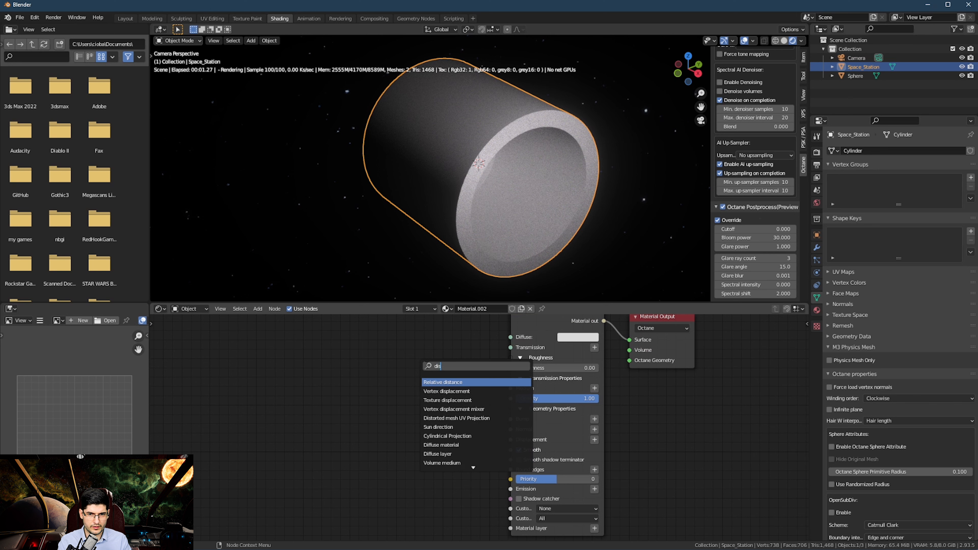
{"action": "type", "text": "pla"}
{"action": "key", "text": "Down"}
{"action": "key", "text": "Return"}
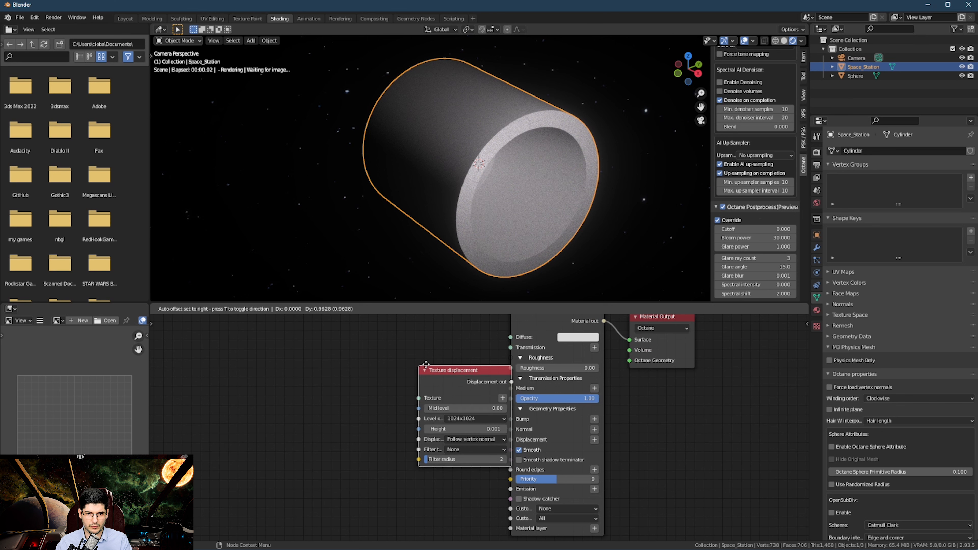
{"action": "left_click", "coordinate": [385, 368]}
Step: Set the displacement node's level of detail to 8192x8192 and connect it to the Diffuse material's Displacement input
{"action": "left_click", "coordinate": [450, 423]}
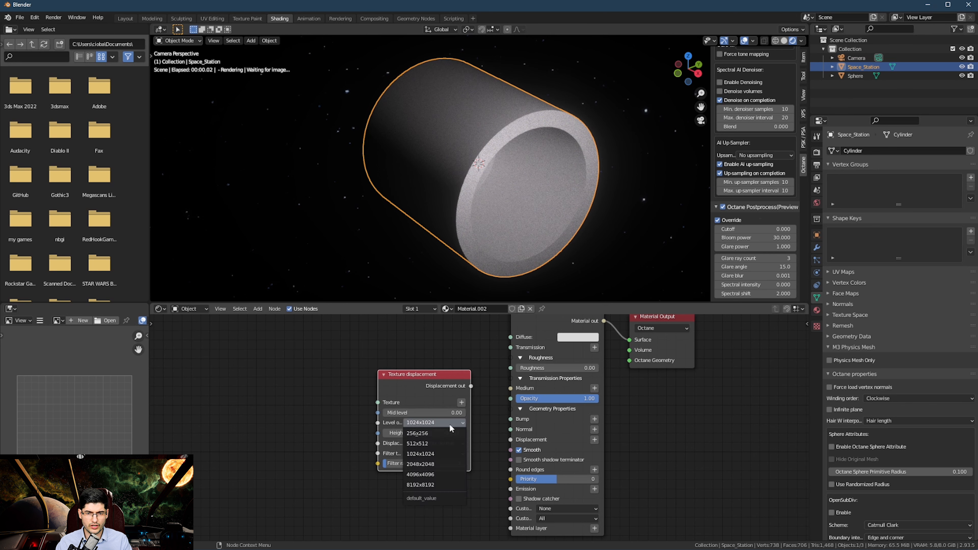
{"action": "left_click", "coordinate": [439, 484]}
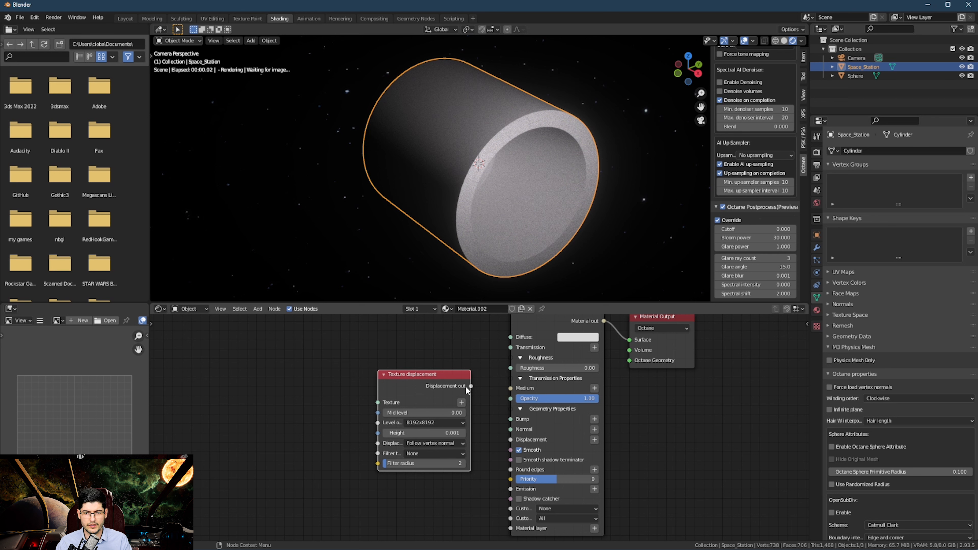
{"action": "left_click_drag", "start_coordinate": [472, 386], "coordinate": [511, 439]}
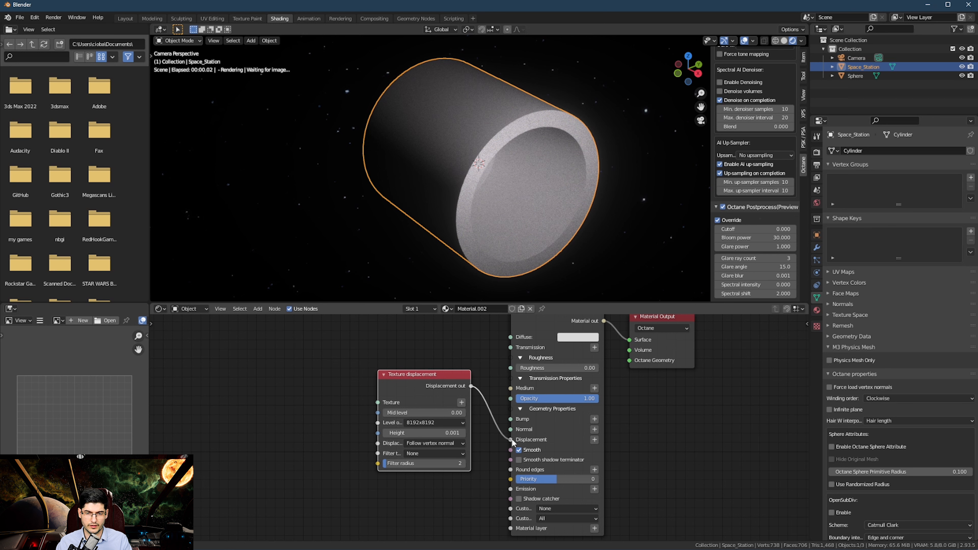
{"action": "left_click_drag", "start_coordinate": [395, 394], "coordinate": [402, 422]}
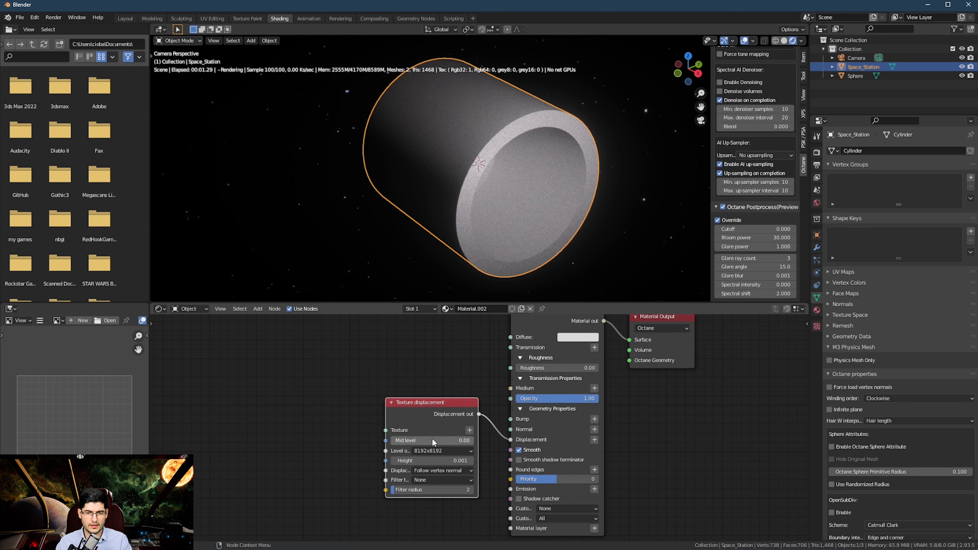
Step: Set the Texture displacement height to 0.1 and its mid level to 0.70
{"action": "left_click", "coordinate": [442, 461]}
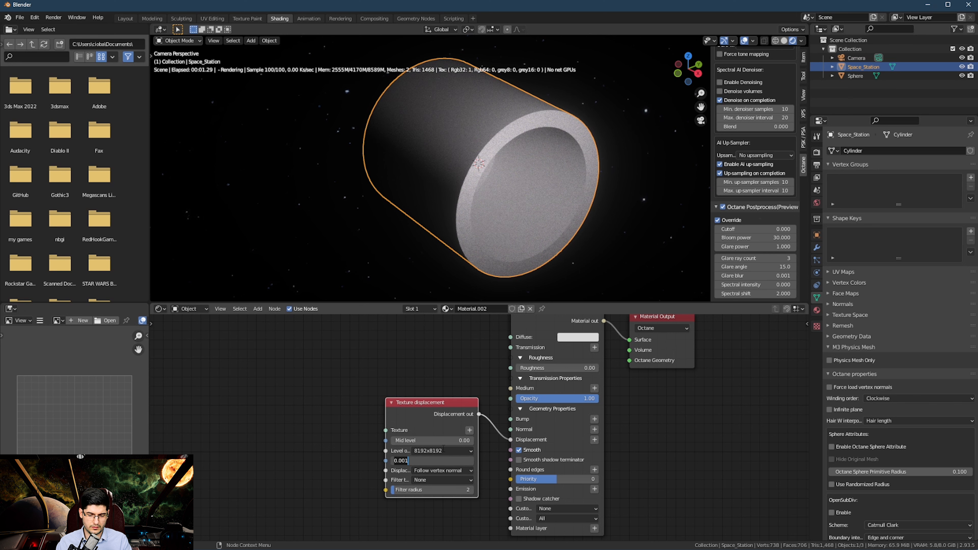
{"action": "type", "text": "0.1"}
{"action": "key", "text": "Return"}
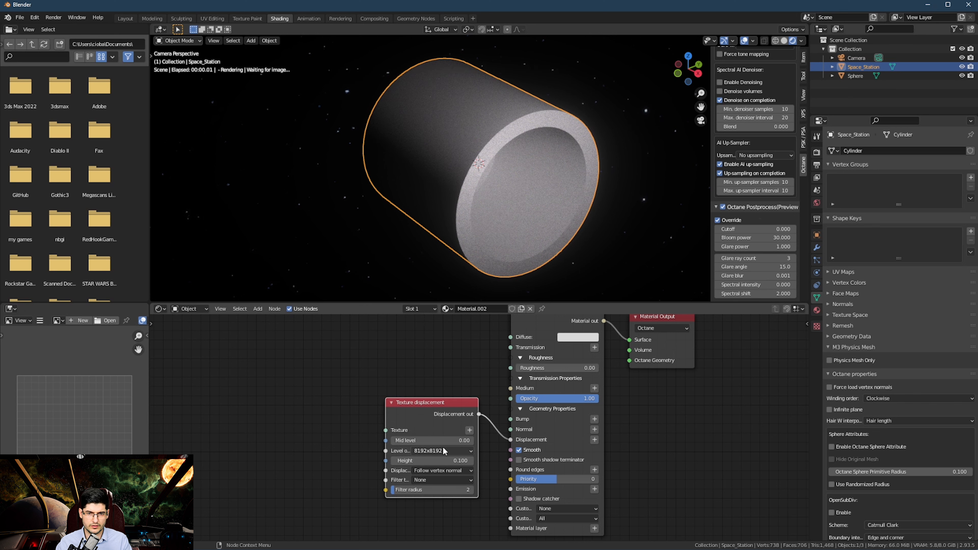
{"action": "left_click", "coordinate": [449, 438]}
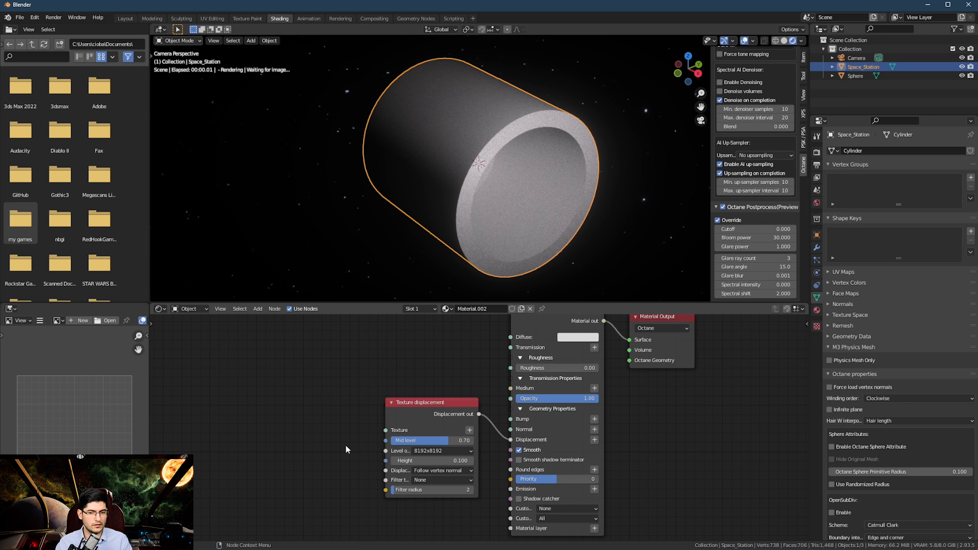
Step: Switch to File Explorer and browse the Downloads folder to the JS-2-2022-03-17 texture images
{"action": "left_click", "coordinate": [677, 549]}
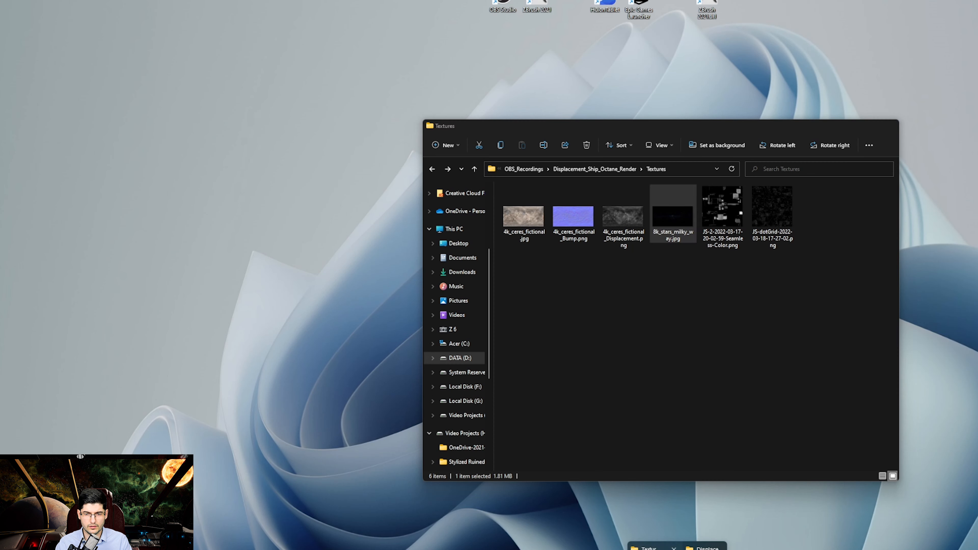
{"action": "left_click", "coordinate": [651, 549]}
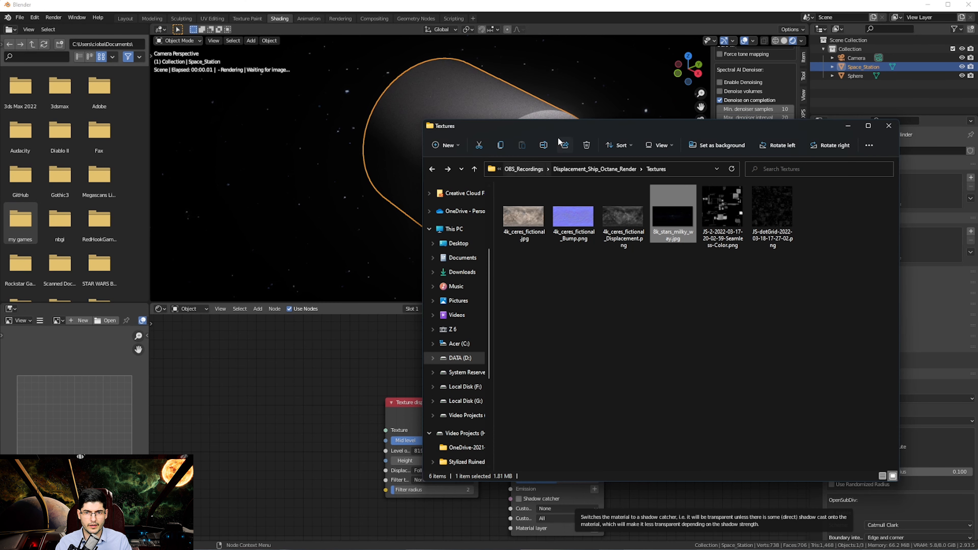
{"action": "left_click", "coordinate": [723, 248]}
{"action": "left_click", "coordinate": [728, 312]}
{"action": "left_click", "coordinate": [706, 221]}
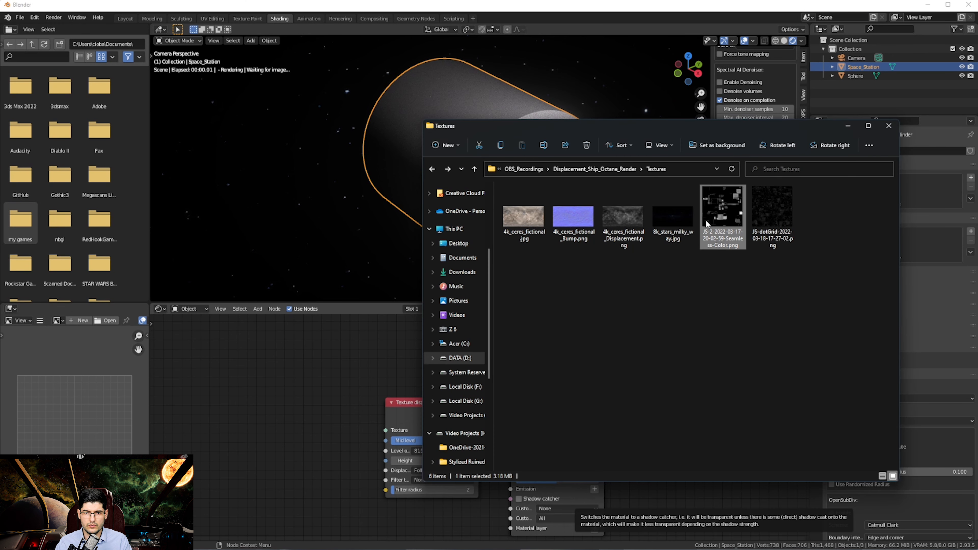
{"action": "left_click", "coordinate": [655, 308]}
{"action": "left_click", "coordinate": [464, 274]}
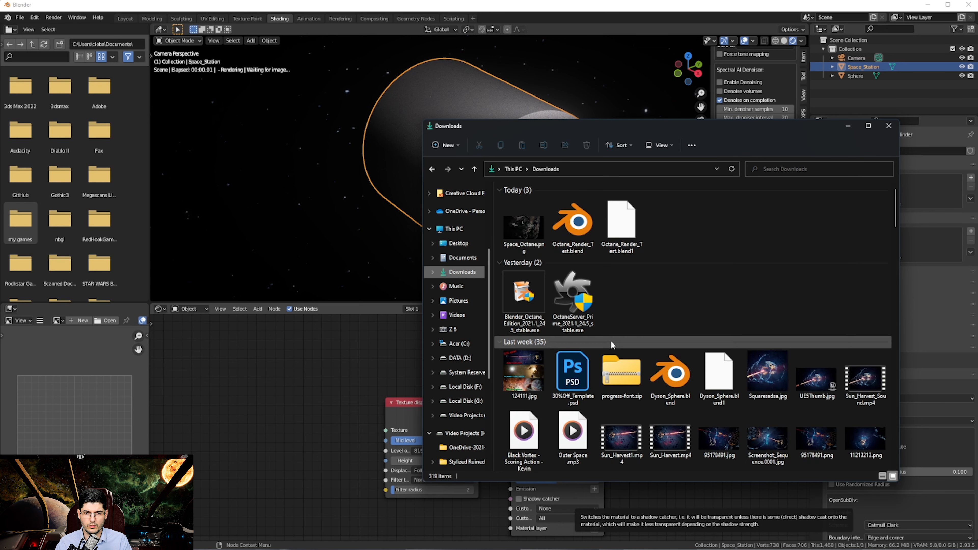
{"action": "scroll", "coordinate": [611, 342], "scroll_direction": "down", "scroll_amount": 10}
{"action": "scroll", "coordinate": [726, 325], "scroll_direction": "up", "scroll_amount": 10}
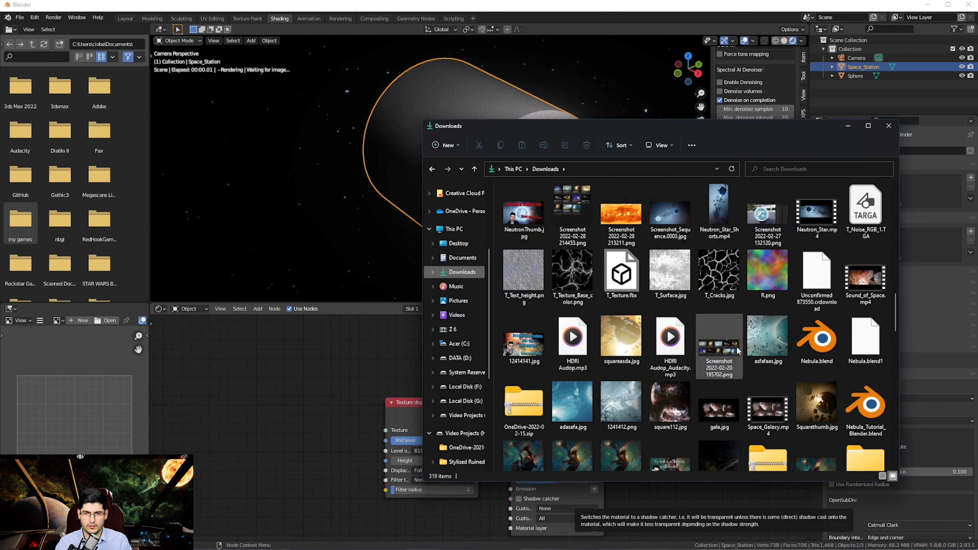
{"action": "scroll", "coordinate": [726, 325], "scroll_direction": "up", "scroll_amount": 5}
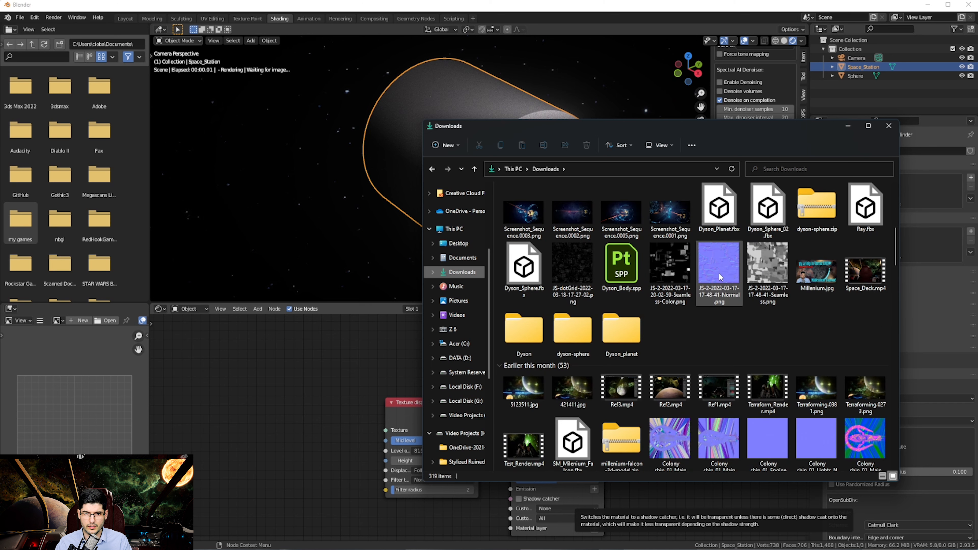
{"action": "left_click", "coordinate": [763, 266]}
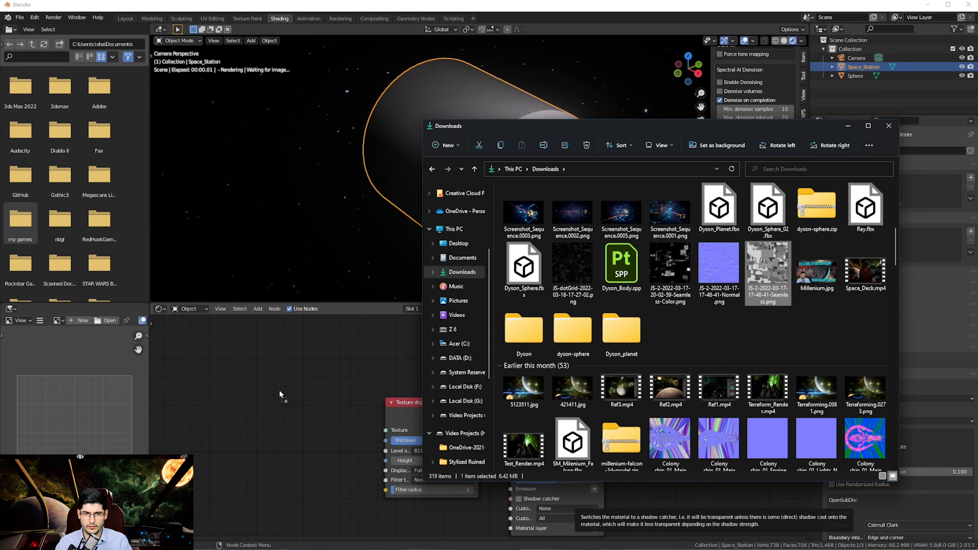
{"action": "left_click_drag", "start_coordinate": [280, 391], "coordinate": [280, 393]}
{"action": "middle_click_drag", "start_coordinate": [249, 397], "coordinate": [197, 374]}
{"action": "left_click_drag", "start_coordinate": [252, 375], "coordinate": [228, 373]}
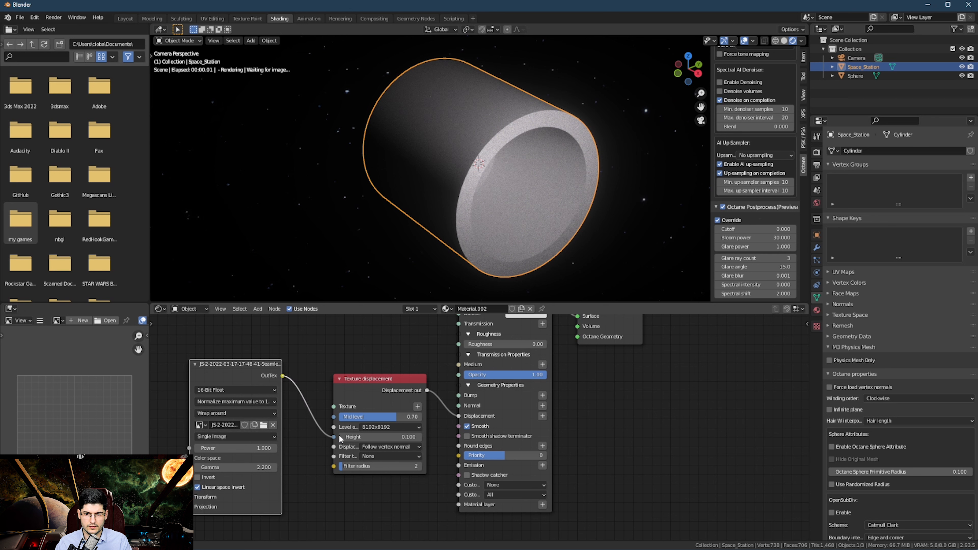
{"action": "left_click_drag", "start_coordinate": [339, 402], "coordinate": [334, 405]}
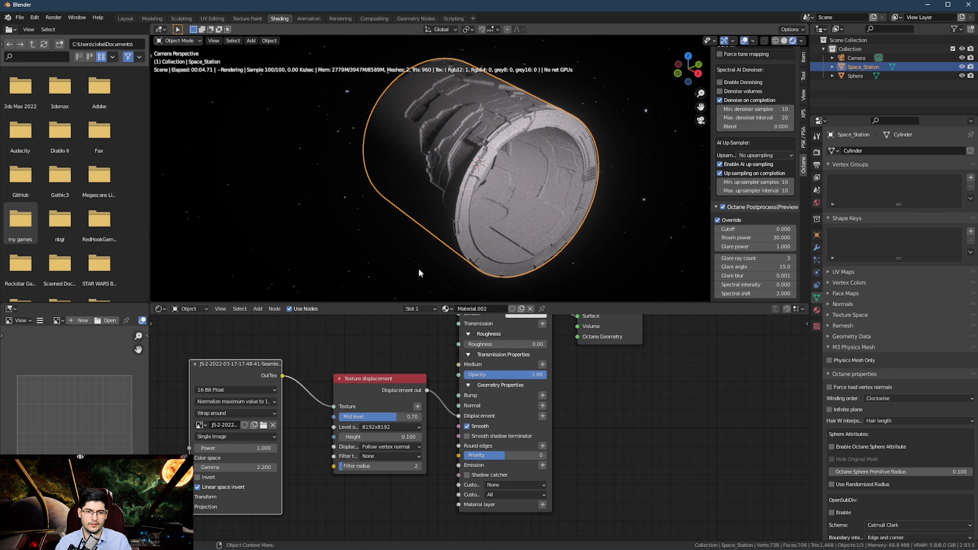
Step: Return File Explorer to the Displacement_Ship_Octane_Render Textures folder and switch back to Blender
{"action": "left_click", "coordinate": [654, 546]}
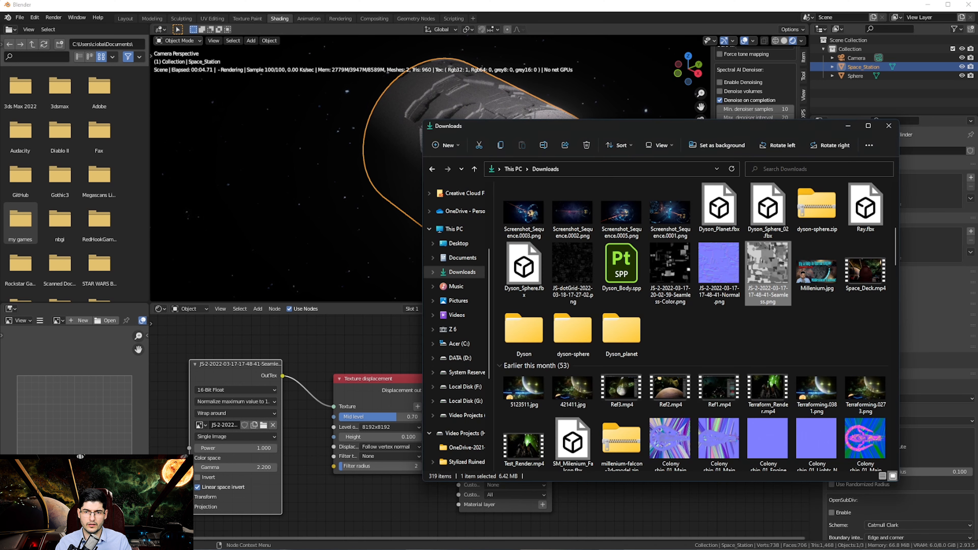
{"action": "left_click", "coordinate": [439, 172]}
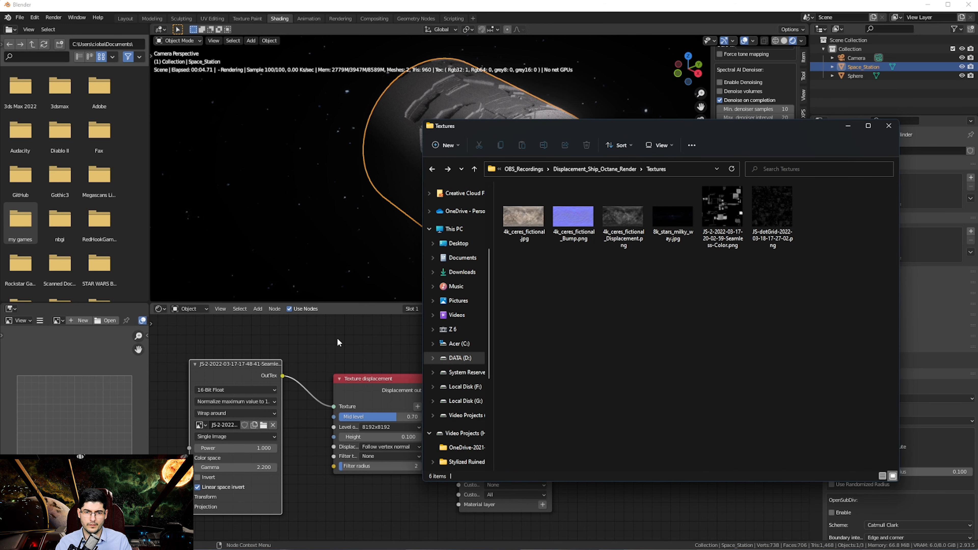
{"action": "left_click", "coordinate": [346, 341]}
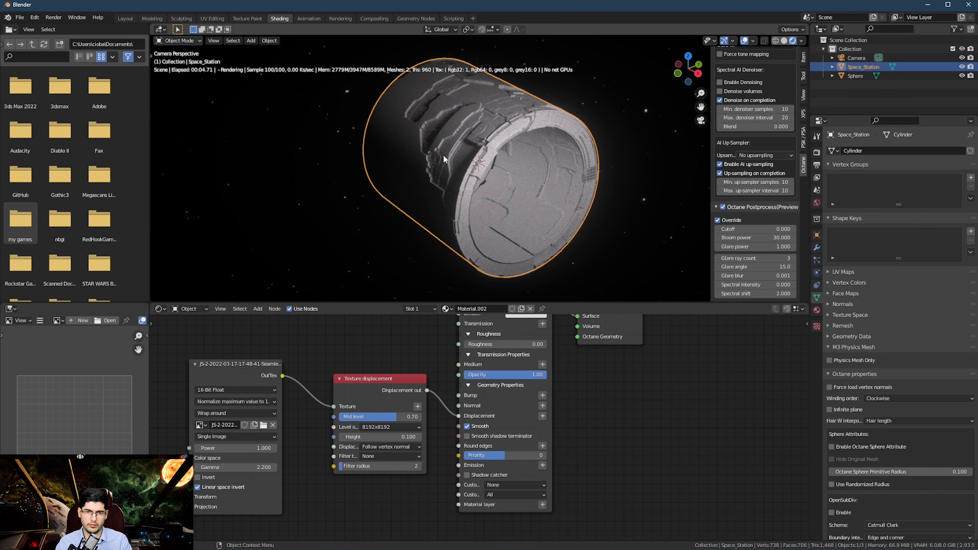
Step: Inspect the displaced sci-fi surface of the Space_Station cylinder up close, around its rim and outer wall
{"action": "scroll", "coordinate": [459, 151], "scroll_direction": "up", "scroll_amount": 2}
{"action": "middle_click_drag", "start_coordinate": [467, 150], "coordinate": [468, 148]}
{"action": "scroll", "coordinate": [480, 147], "scroll_direction": "up", "scroll_amount": 4}
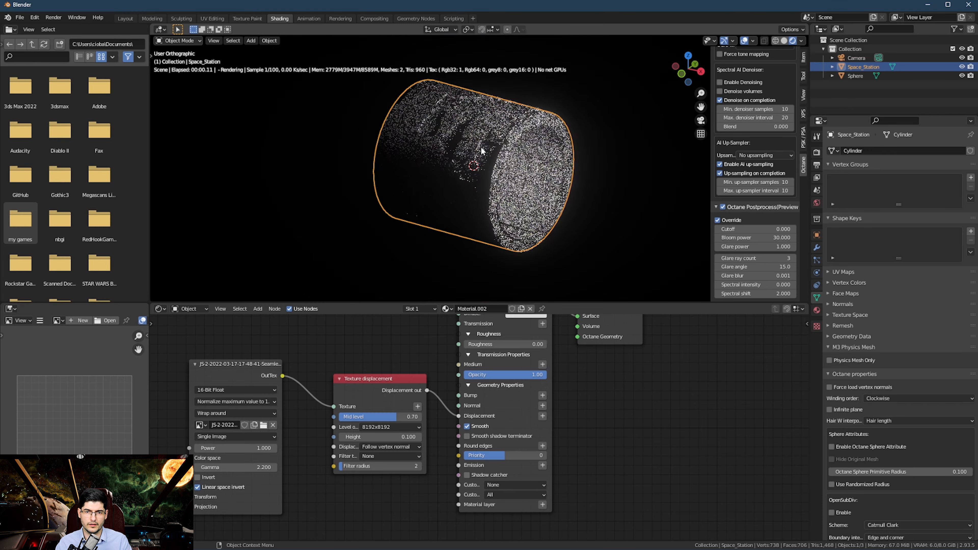
{"action": "scroll", "coordinate": [480, 161], "scroll_direction": "up", "scroll_amount": 6}
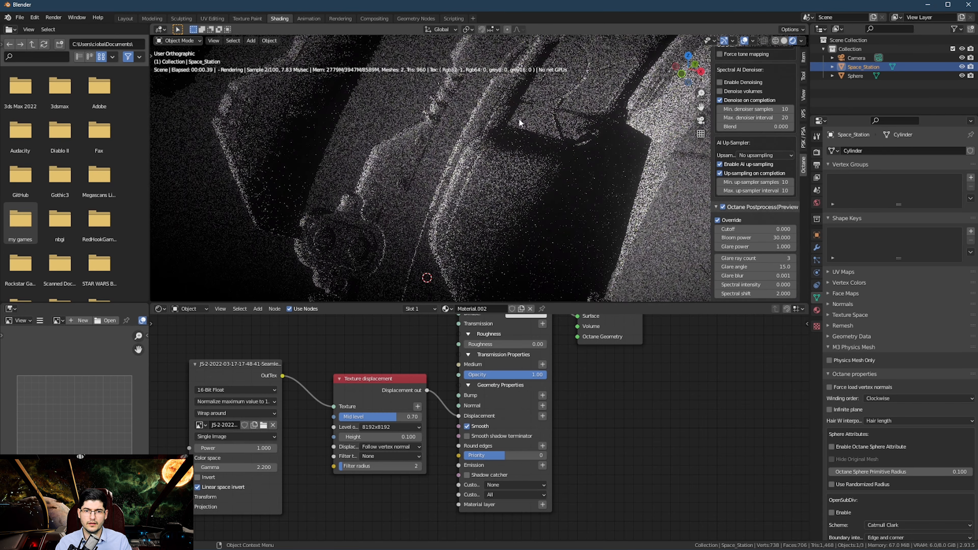
{"action": "scroll", "coordinate": [517, 149], "scroll_direction": "down", "scroll_amount": 3}
{"action": "scroll", "coordinate": [476, 177], "scroll_direction": "up", "scroll_amount": 5}
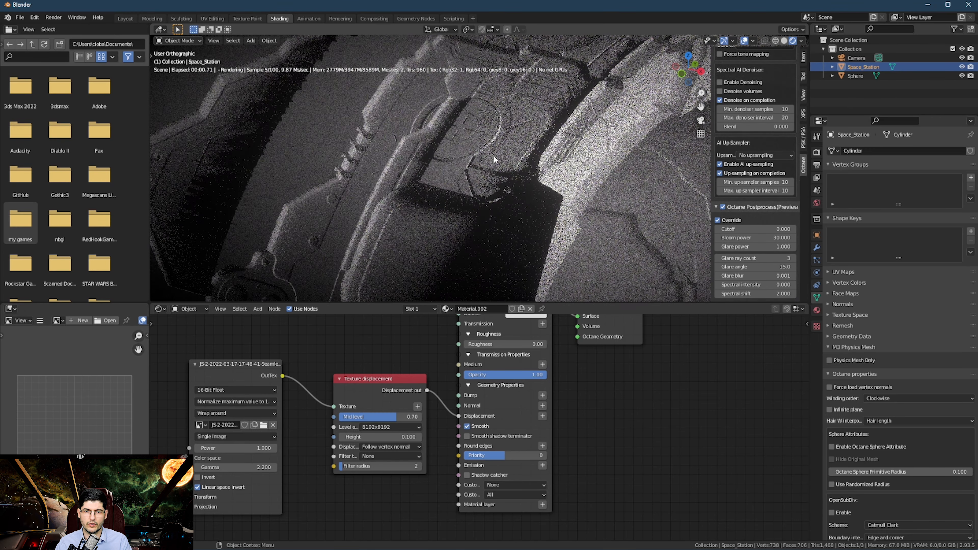
{"action": "middle_click_drag", "start_coordinate": [493, 155], "coordinate": [539, 167]}
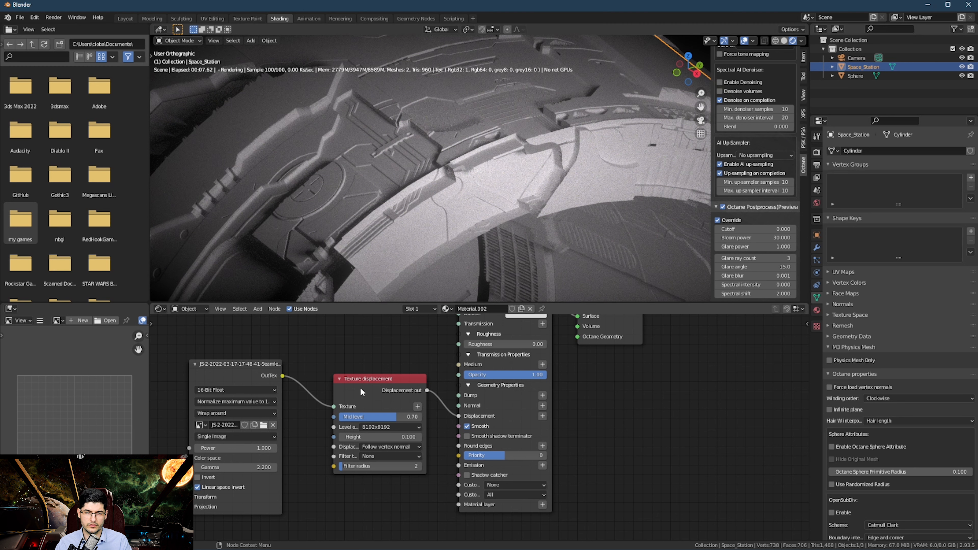
{"action": "middle_click_drag", "start_coordinate": [308, 411], "coordinate": [349, 409]}
{"action": "middle_click_drag", "start_coordinate": [224, 384], "coordinate": [369, 363]}
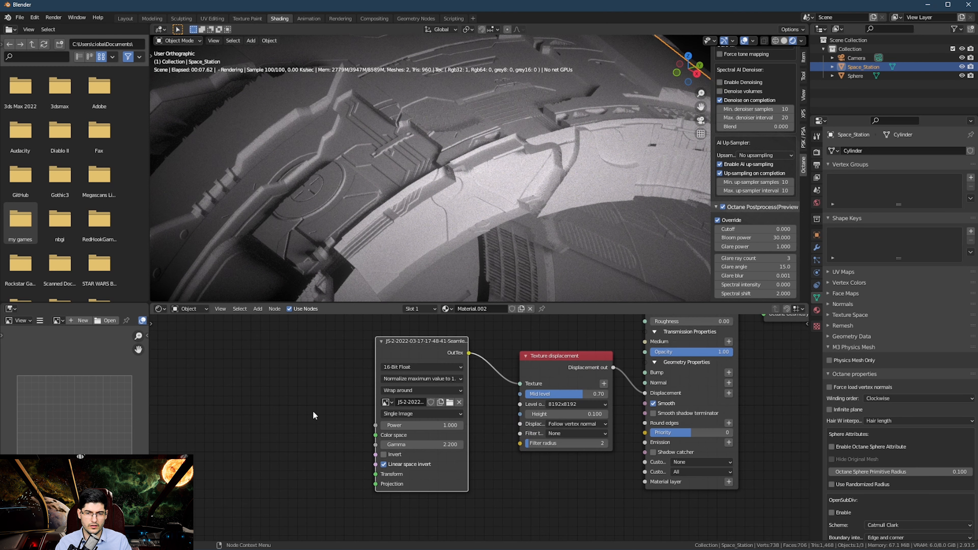
{"action": "key", "text": "shift+a"}
{"action": "left_click", "coordinate": [289, 367]}
{"action": "type", "text": "2d"}
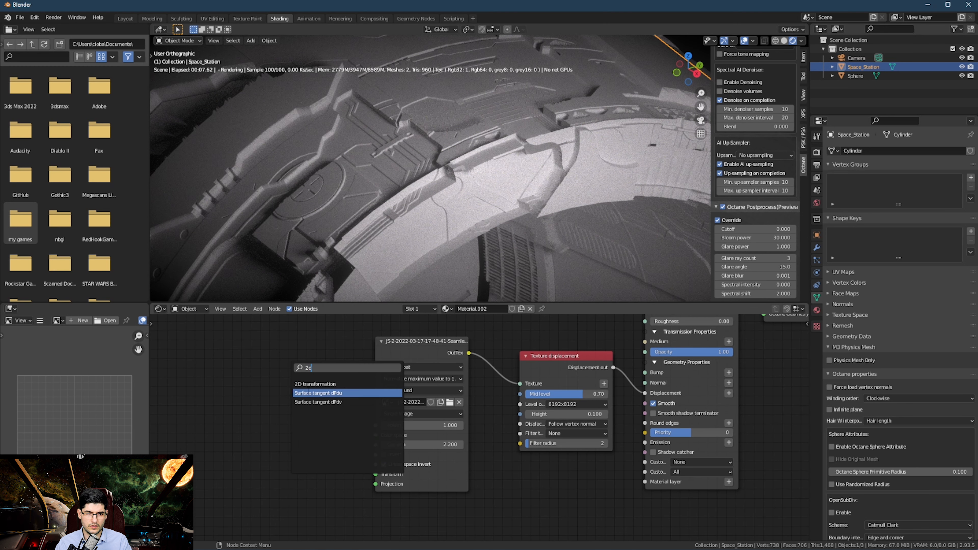
{"action": "left_click", "coordinate": [297, 393]}
{"action": "right_click", "coordinate": [258, 427]}
Step: Add a 2D transformation node and connect its Transform out to the displacement image node's Transform input
{"action": "key", "text": "shift+a"}
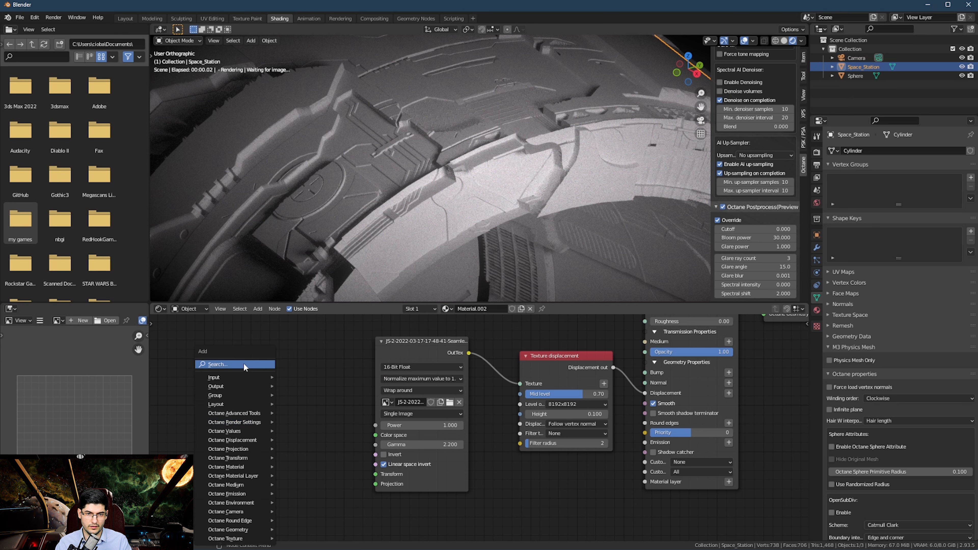
{"action": "left_click", "coordinate": [245, 363]}
{"action": "type", "text": "2d"}
{"action": "left_click", "coordinate": [255, 379]}
{"action": "left_click", "coordinate": [239, 478]}
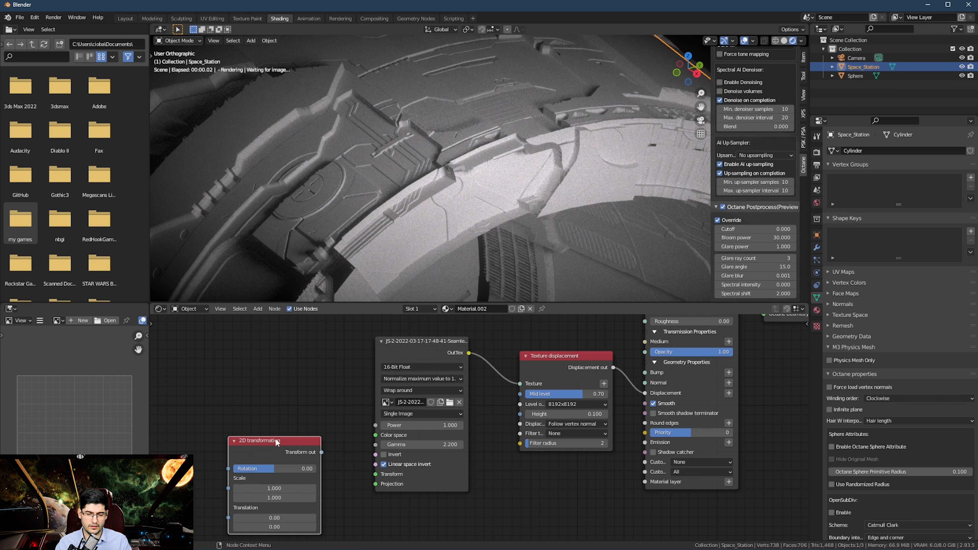
{"action": "middle_click_drag", "start_coordinate": [319, 426], "coordinate": [335, 371]}
{"action": "left_click_drag", "start_coordinate": [337, 398], "coordinate": [391, 420]}
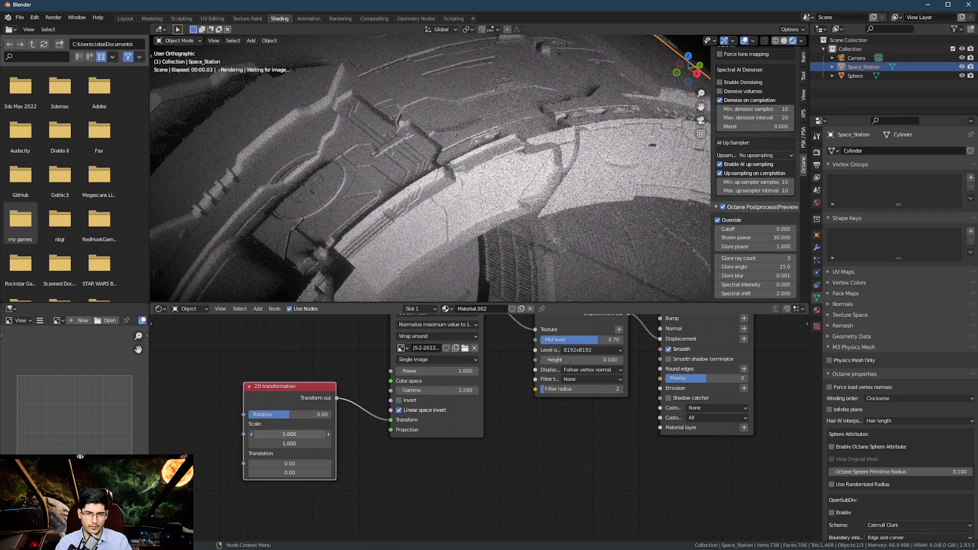
Step: Set both Scale values of the 2D transformation to 0.2 and inspect the tiled displacement on the cylinder
{"action": "left_click", "coordinate": [308, 434]}
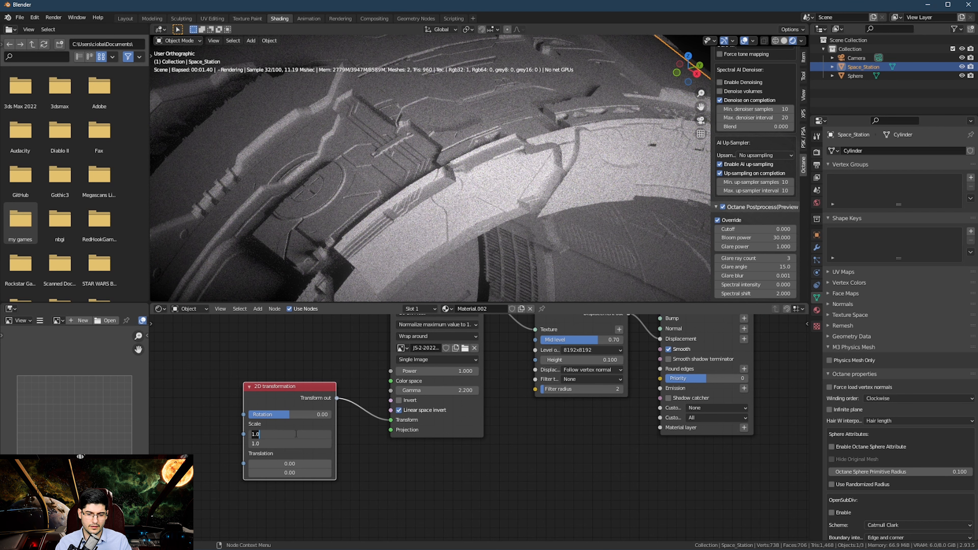
{"action": "type", "text": "0.2"}
{"action": "key", "text": "Return"}
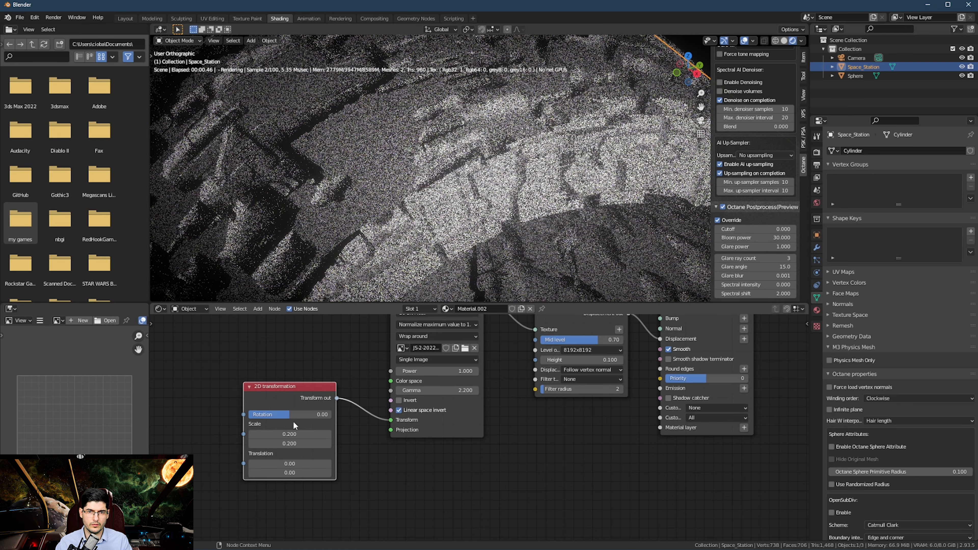
{"action": "middle_click_drag", "start_coordinate": [380, 184], "coordinate": [475, 179]}
{"action": "scroll", "coordinate": [445, 181], "scroll_direction": "up", "scroll_amount": 2}
{"action": "scroll", "coordinate": [475, 178], "scroll_direction": "up", "scroll_amount": 2}
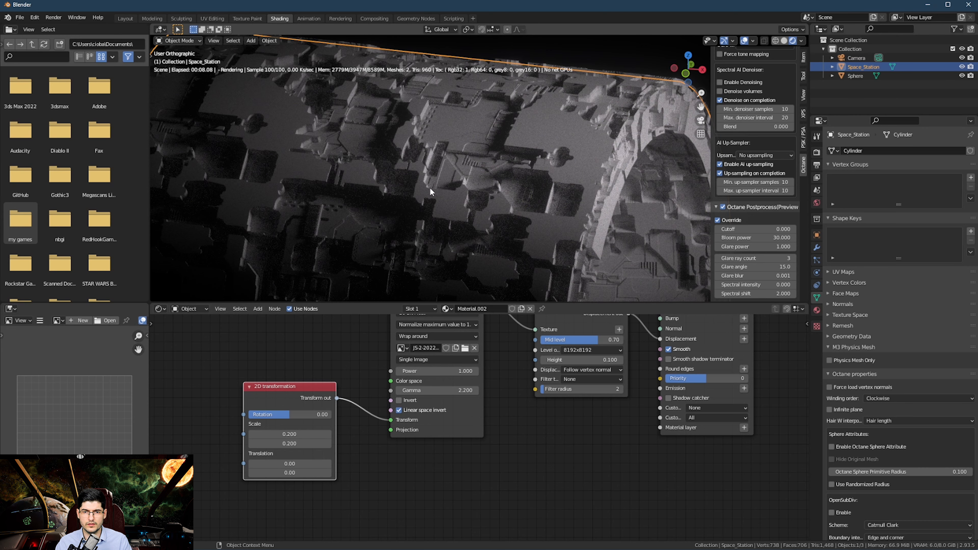
{"action": "scroll", "coordinate": [430, 188], "scroll_direction": "down", "scroll_amount": 2}
{"action": "middle_click_drag", "start_coordinate": [541, 187], "coordinate": [526, 187]}
Step: Return to the camera view and use Walk Navigation to move the camera closer and slightly sideways, framing the cylinder larger
{"action": "key", "text": "KP_0"}
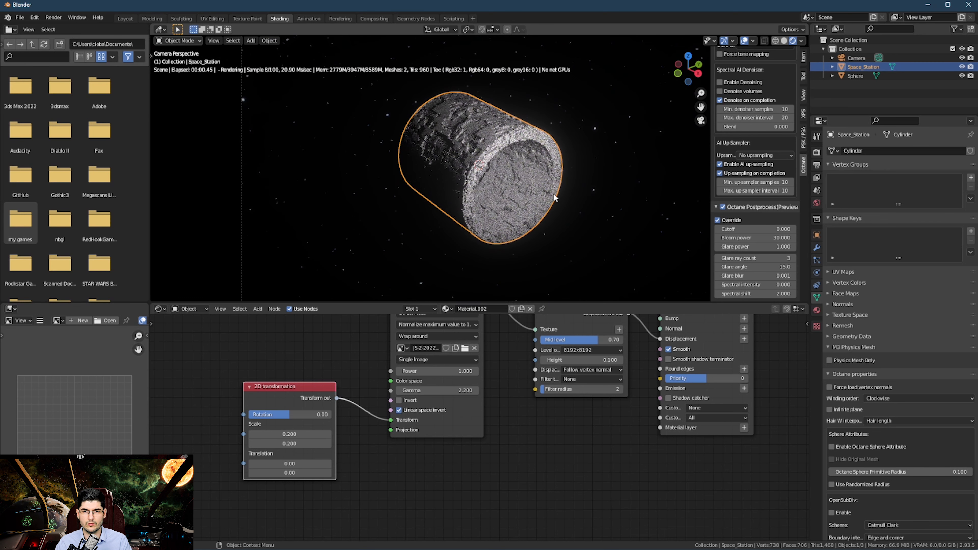
{"action": "key", "text": "Home"}
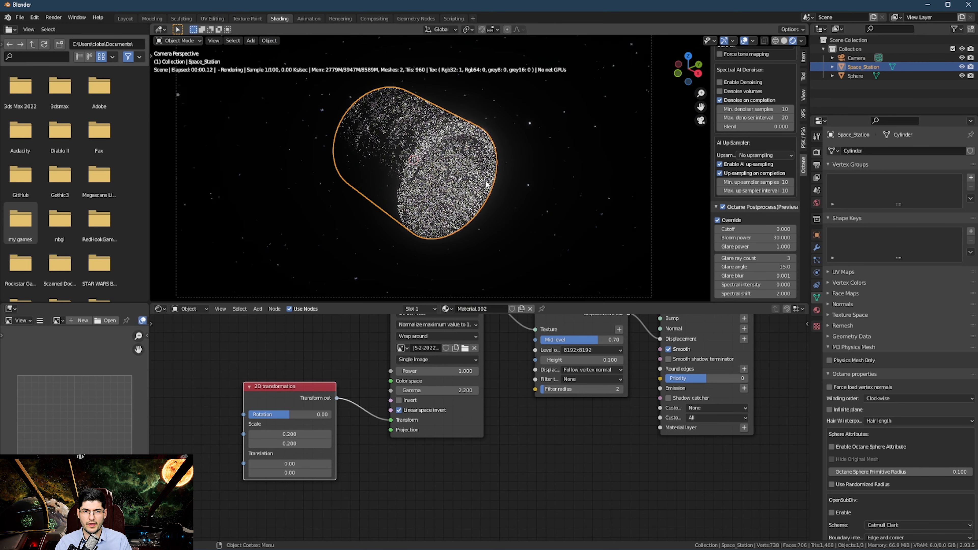
{"action": "key", "text": "q"}
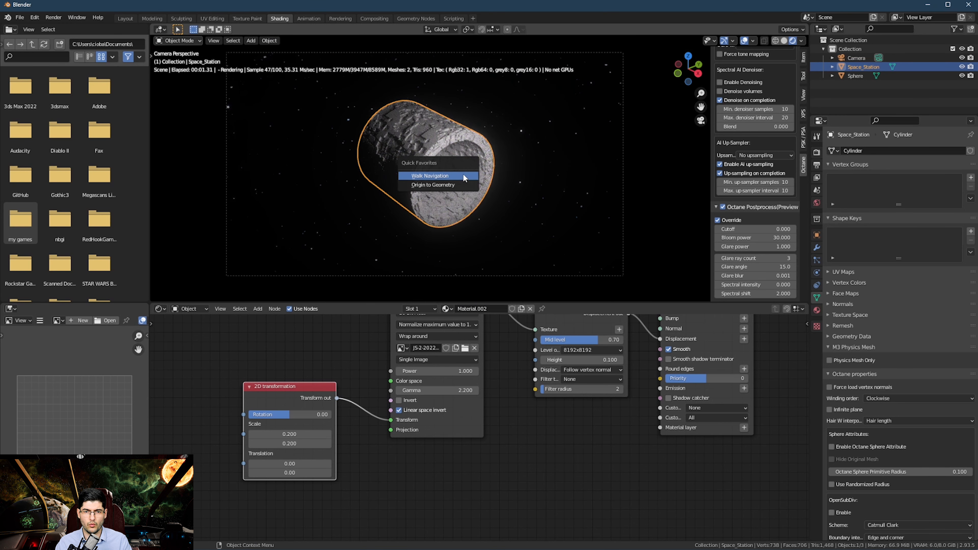
{"action": "left_click", "coordinate": [464, 175]}
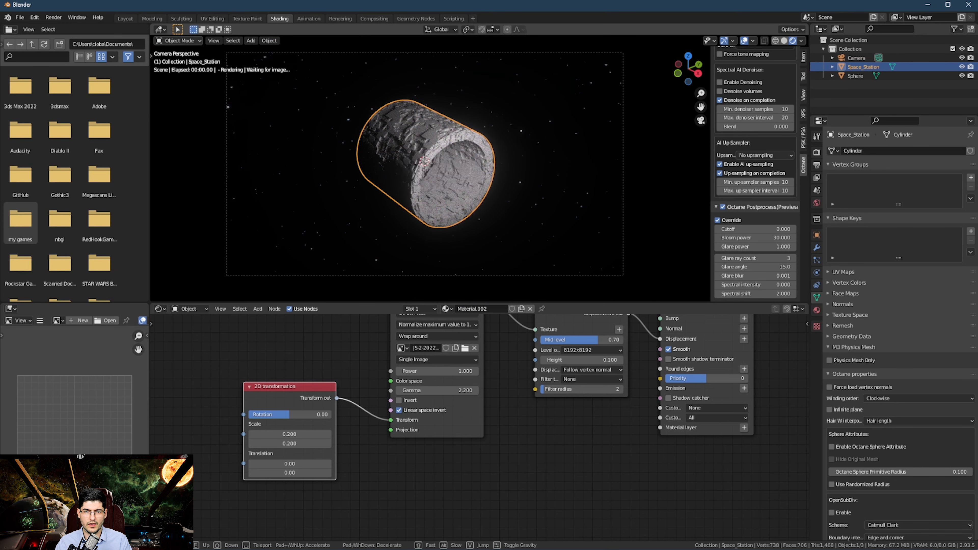
{"action": "key", "text": "w"}
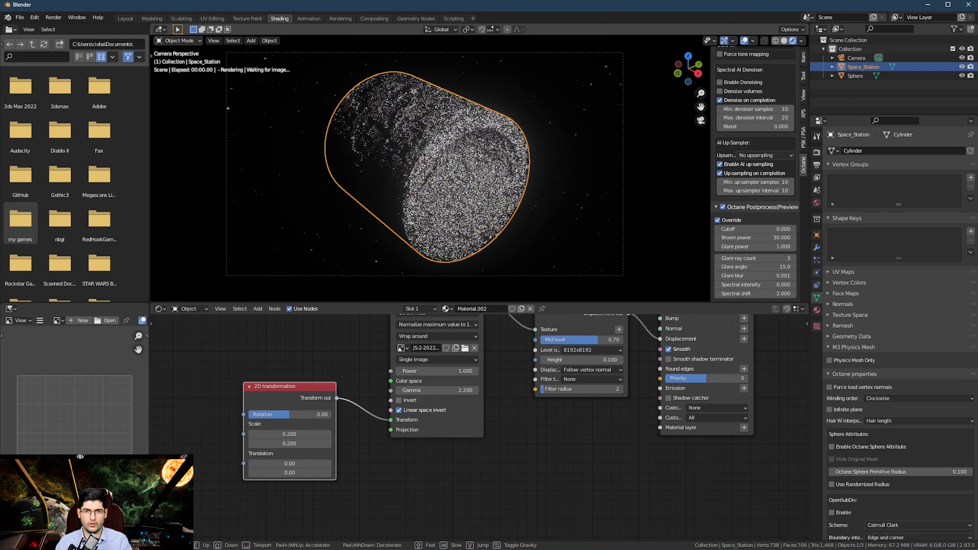
{"action": "key", "text": "w"}
{"action": "key", "text": "d"}
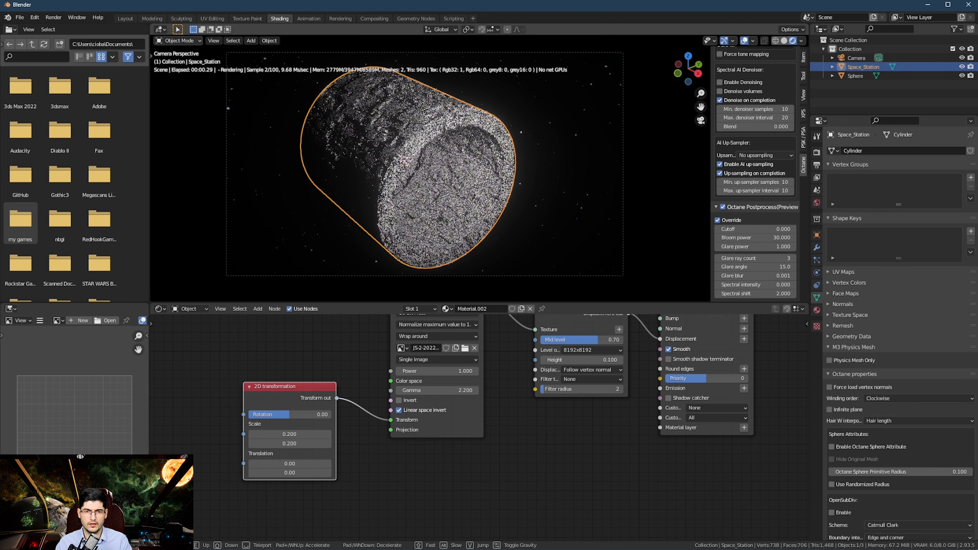
{"action": "left_click", "coordinate": [479, 168]}
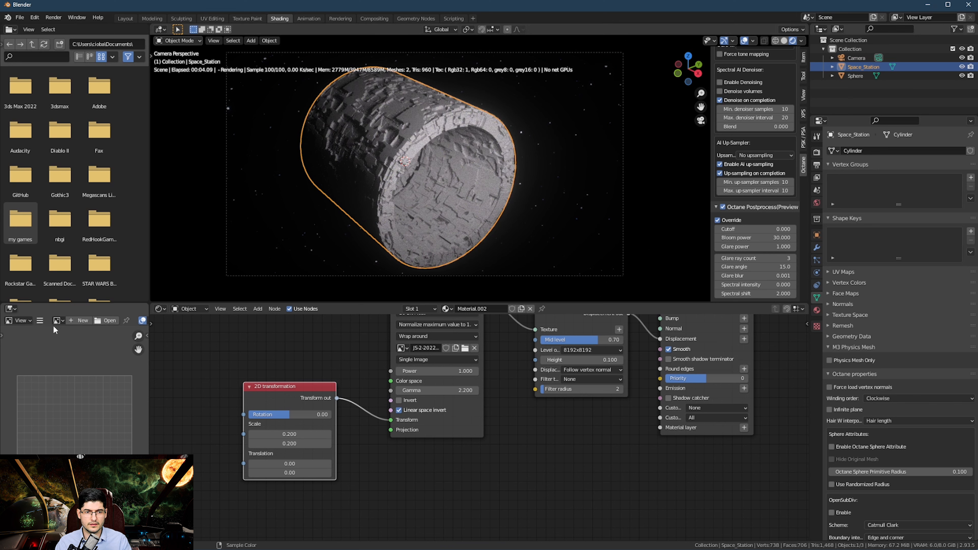
Step: Change the Image Editor area into a 3D Viewport
{"action": "left_click", "coordinate": [21, 321]}
{"action": "left_click", "coordinate": [10, 308]}
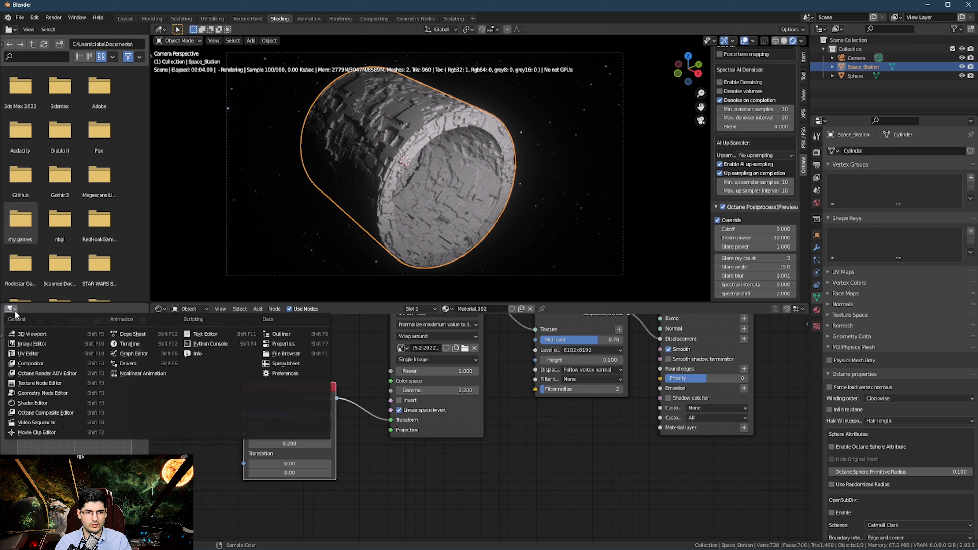
{"action": "left_click", "coordinate": [23, 335]}
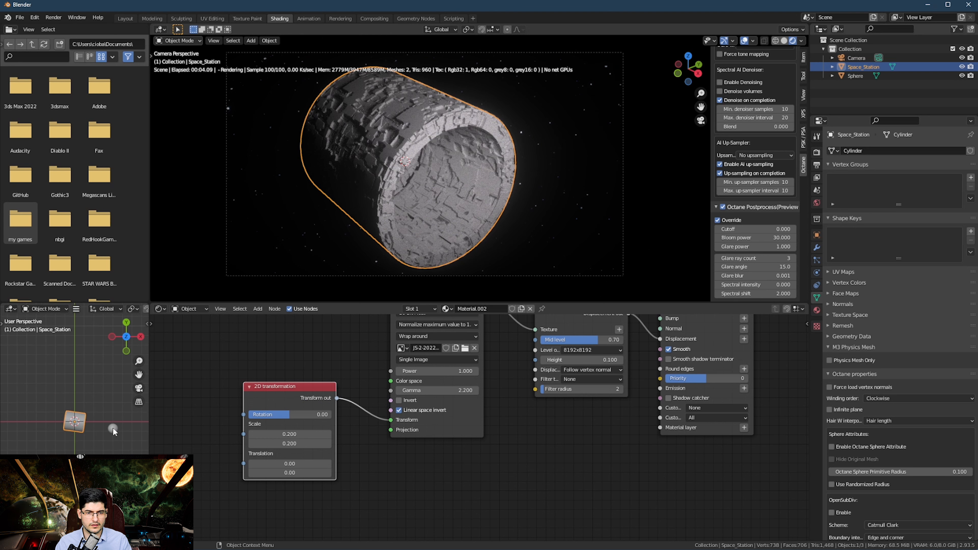
Step: Select the Sphere, reposition it in top view, and raise it about 4.3 m along the Z axis in front view
{"action": "left_click", "coordinate": [110, 435]}
{"action": "middle_click_drag", "start_coordinate": [68, 398], "coordinate": [57, 335]}
{"action": "key", "text": "g"}
{"action": "key", "text": "x"}
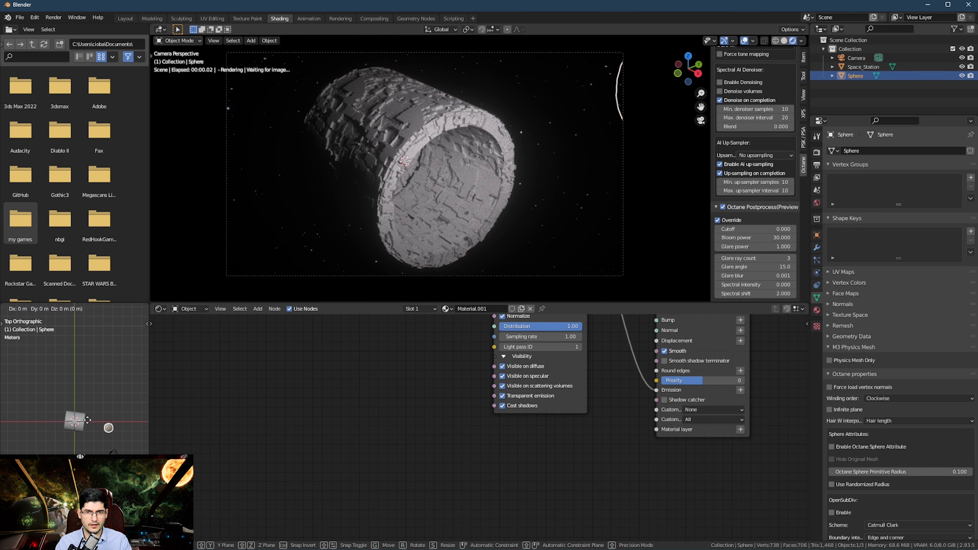
{"action": "left_click", "coordinate": [115, 438]}
{"action": "key", "text": "KP_1"}
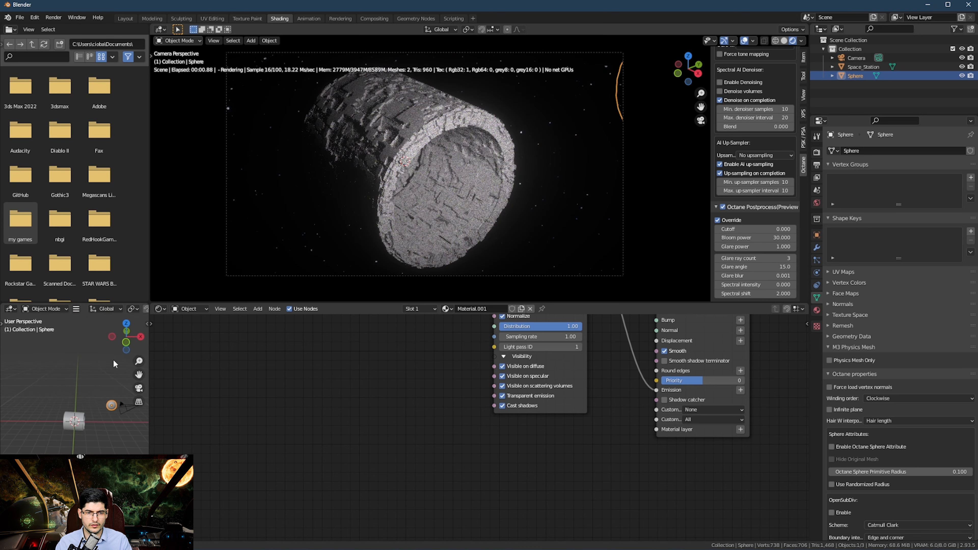
{"action": "key", "text": "g"}
{"action": "key", "text": "z"}
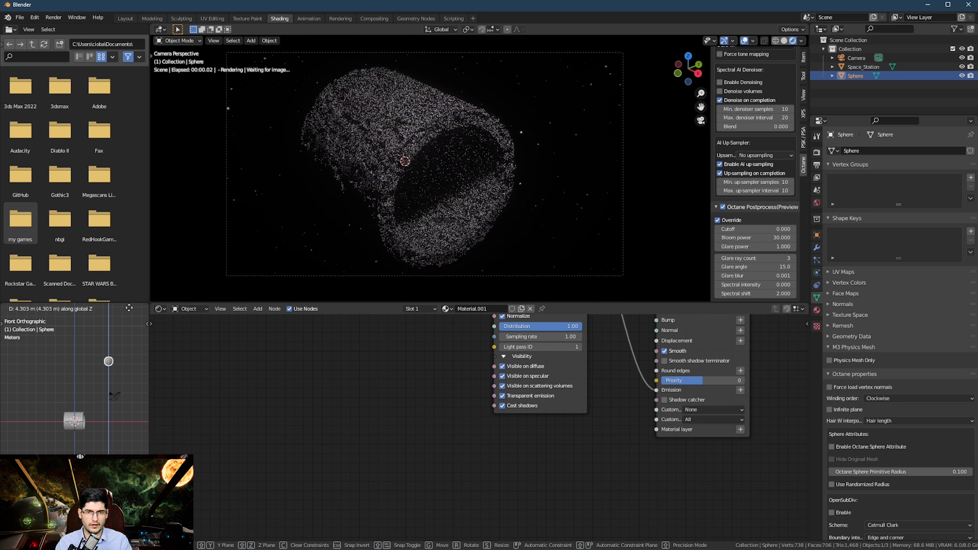
{"action": "left_click", "coordinate": [129, 332]}
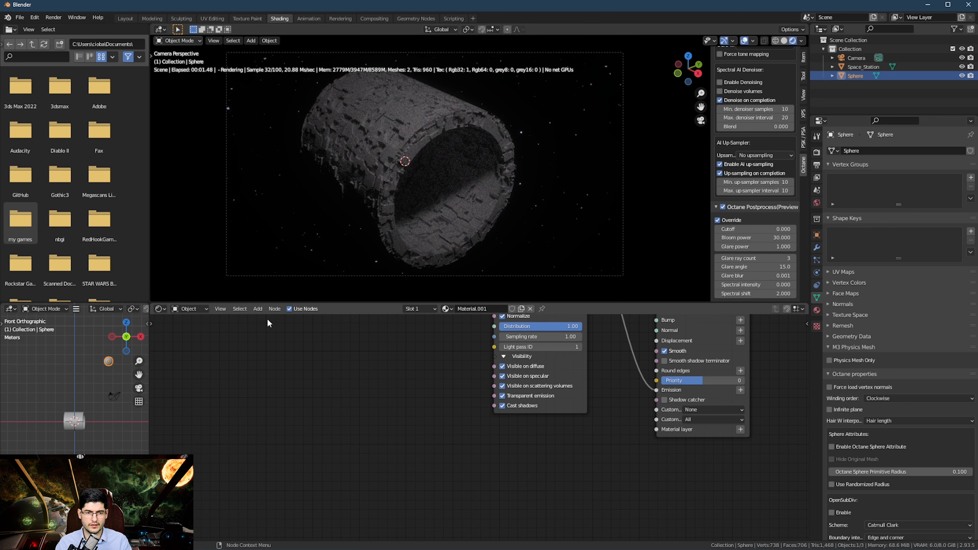
Step: Set the Power of the Sphere material's Black body emission to 10000
{"action": "scroll", "coordinate": [106, 380], "scroll_direction": "up", "scroll_amount": 2}
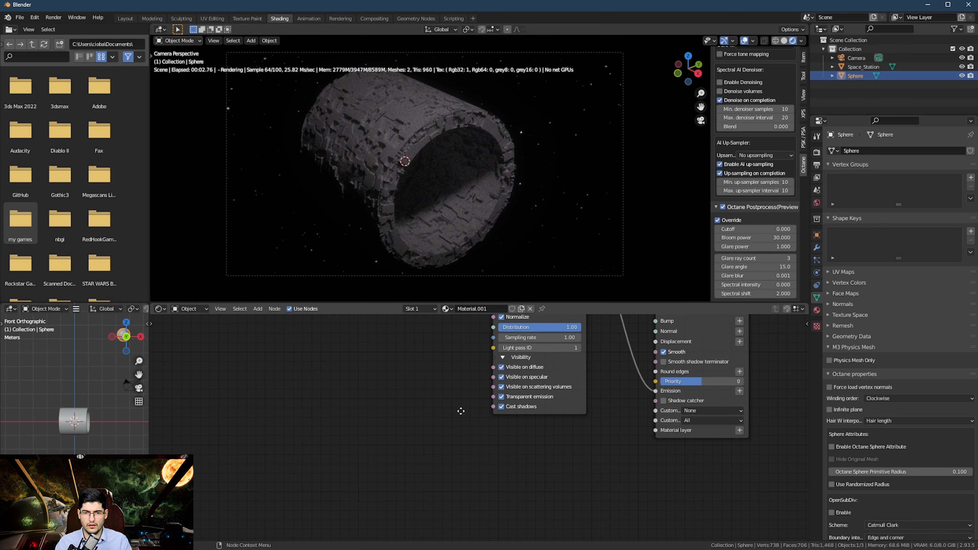
{"action": "middle_click_drag", "start_coordinate": [461, 411], "coordinate": [378, 510]}
{"action": "left_click", "coordinate": [451, 364]}
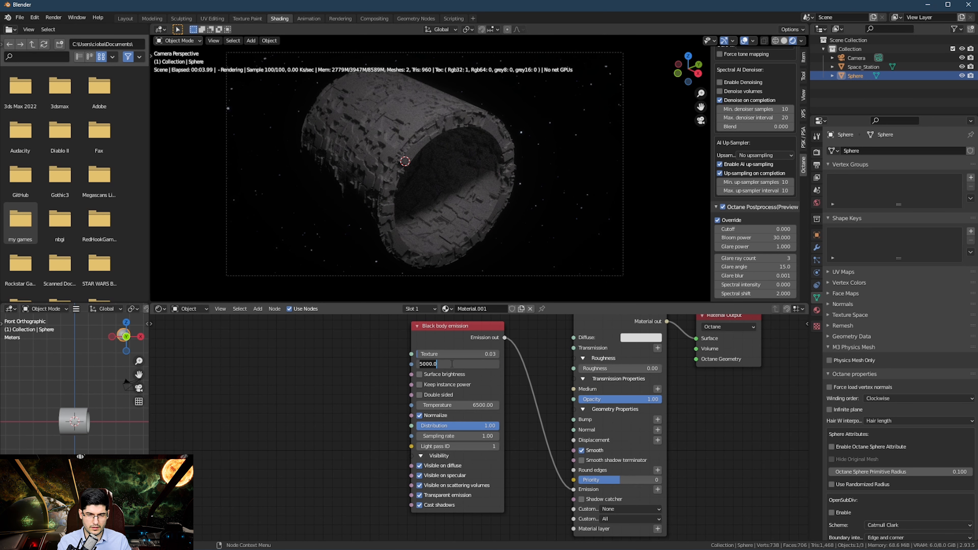
{"action": "type", "text": "10000"}
{"action": "key", "text": "Return"}
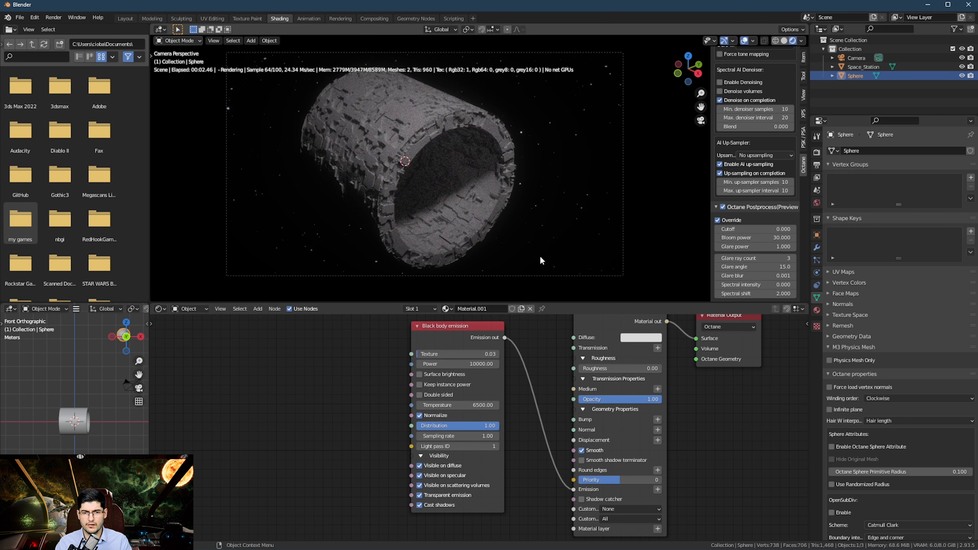
Step: Move the Sphere about -0.75 m along the X axis
{"action": "key", "text": "g"}
{"action": "key", "text": "x"}
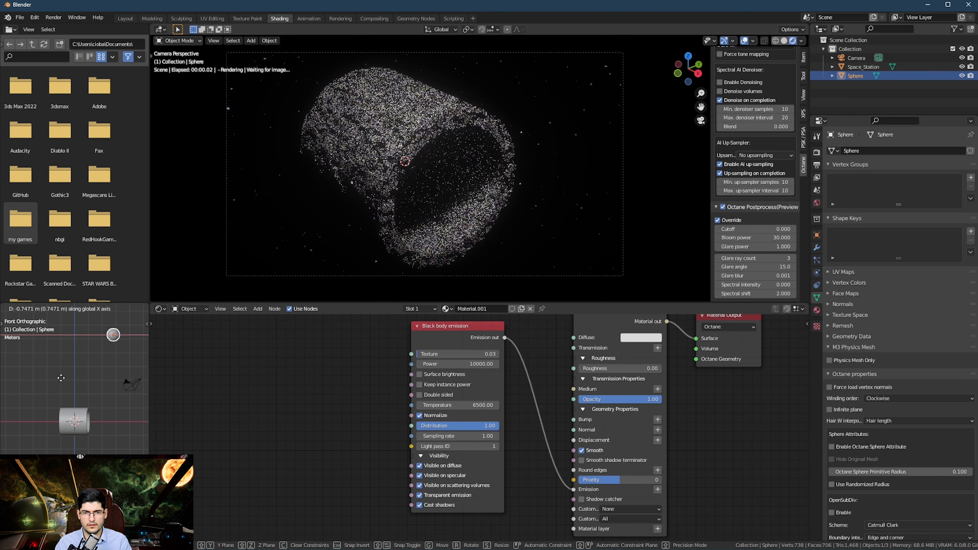
{"action": "left_click", "coordinate": [61, 378]}
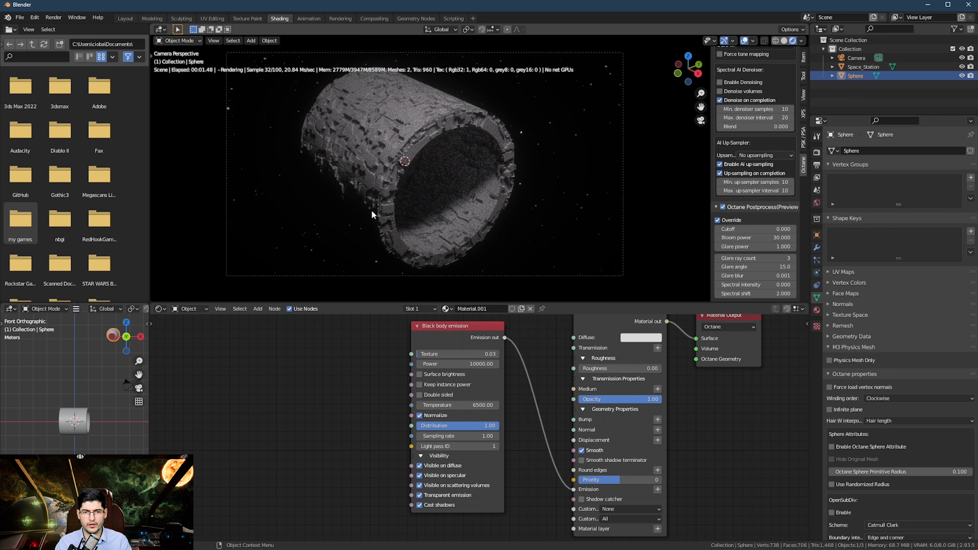
Step: Display the World shader nodes, try a Power of 2 on the 8k_stars_milky_way.jpg image, and restore it to 1
{"action": "left_click", "coordinate": [189, 309]}
{"action": "left_click", "coordinate": [195, 328]}
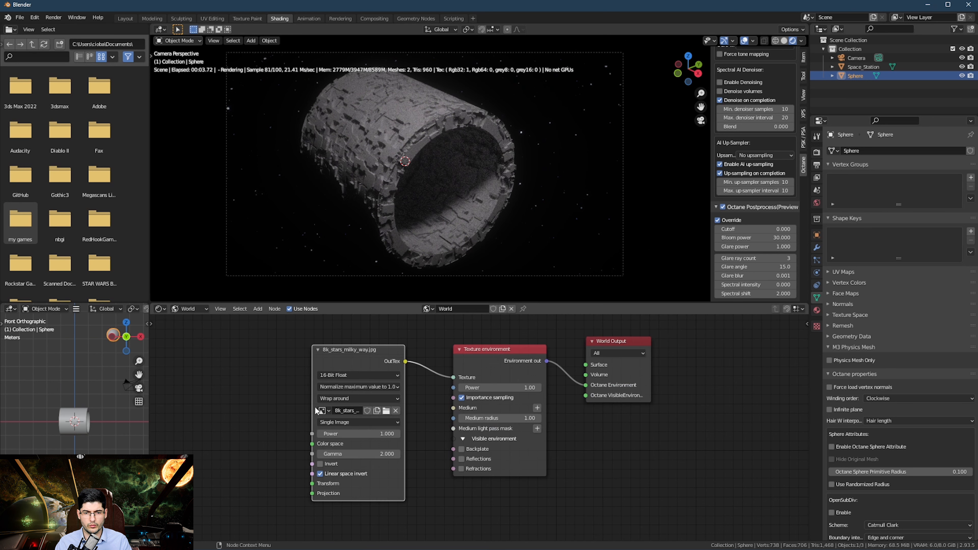
{"action": "type", "text": "2"}
{"action": "key", "text": "Return"}
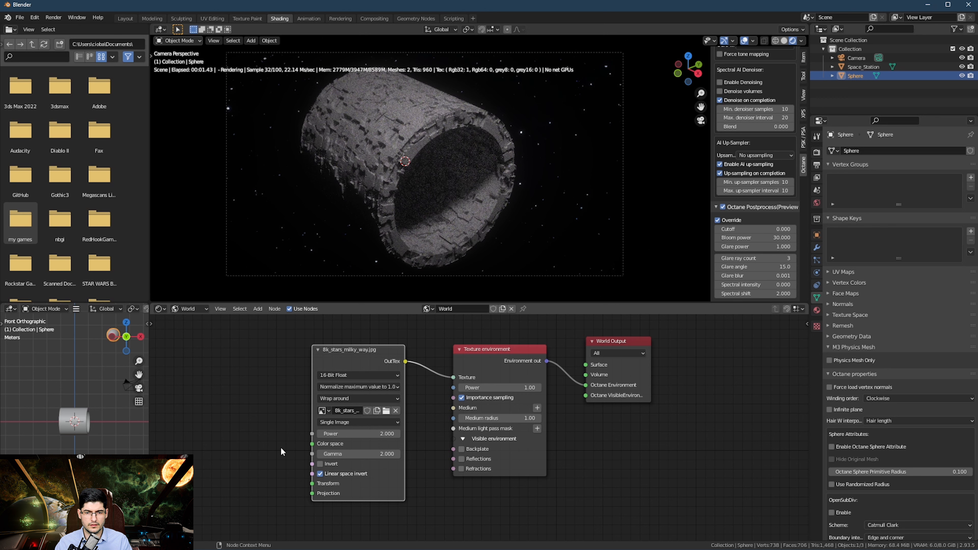
{"action": "left_click", "coordinate": [354, 432]}
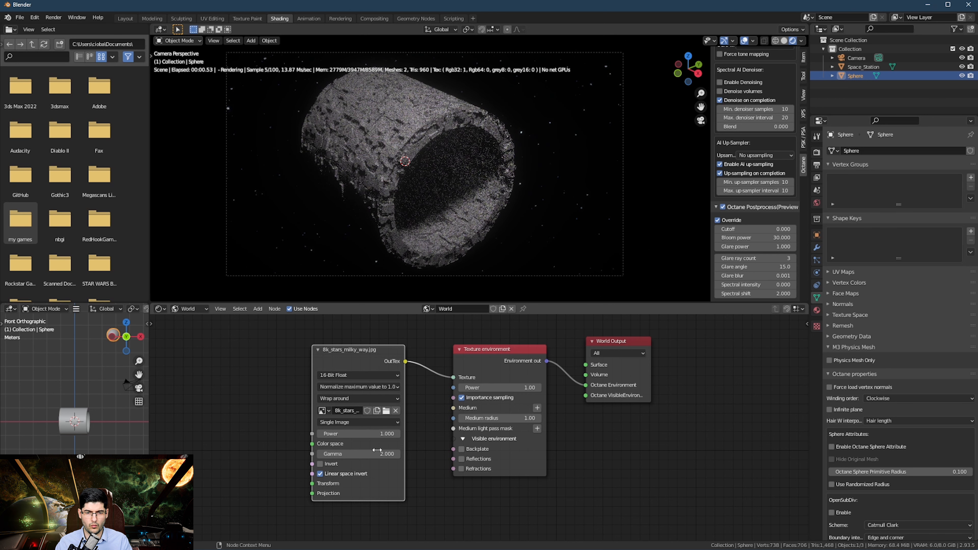
Step: Try a Gamma of 1 on the 8k_stars_milky_way.jpg image and return it to 2
{"action": "left_click", "coordinate": [339, 454]}
{"action": "type", "text": "1"}
{"action": "key", "text": "Return"}
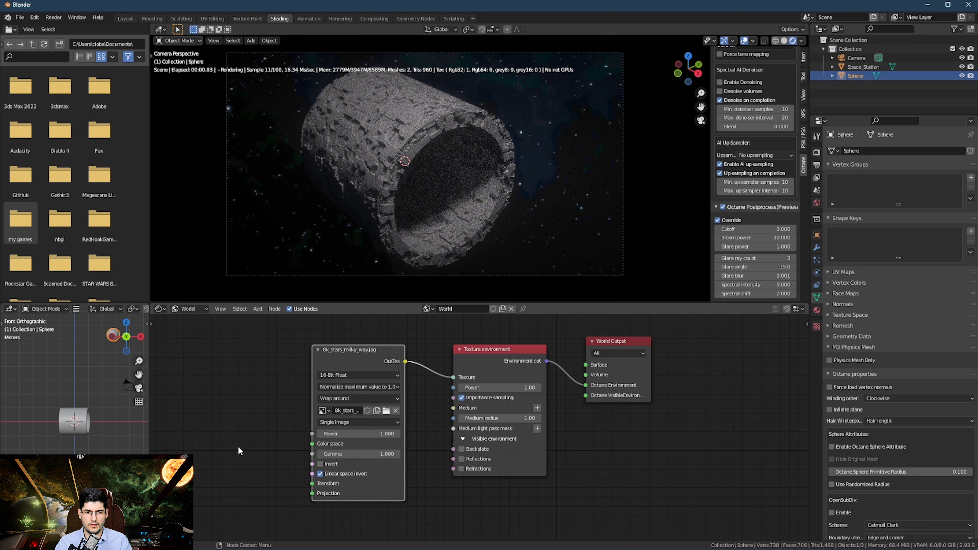
{"action": "left_click", "coordinate": [348, 453]}
{"action": "type", "text": "2"}
{"action": "key", "text": "Return"}
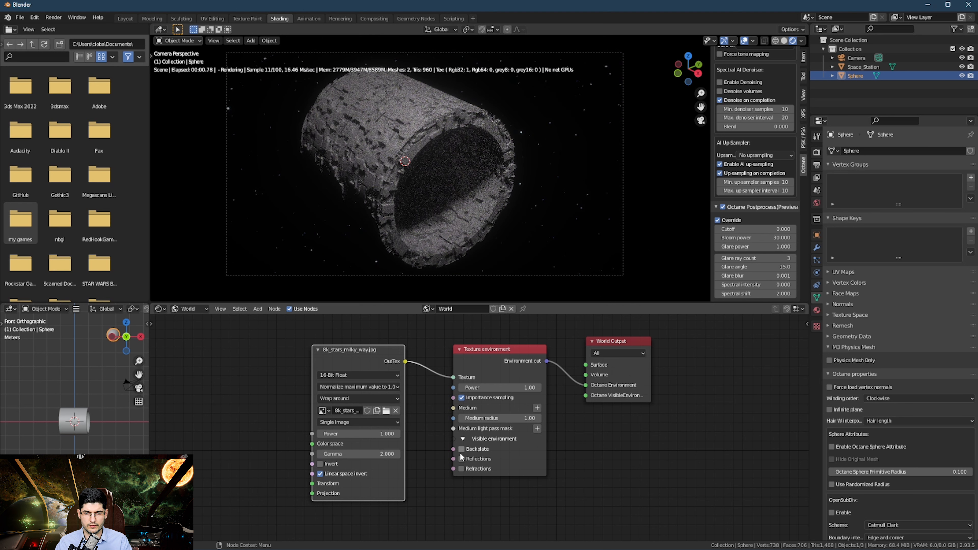
Step: Select the Sphere and display its object material nodes instead of the World shader
{"action": "scroll", "coordinate": [451, 456], "scroll_direction": "up", "scroll_amount": 1}
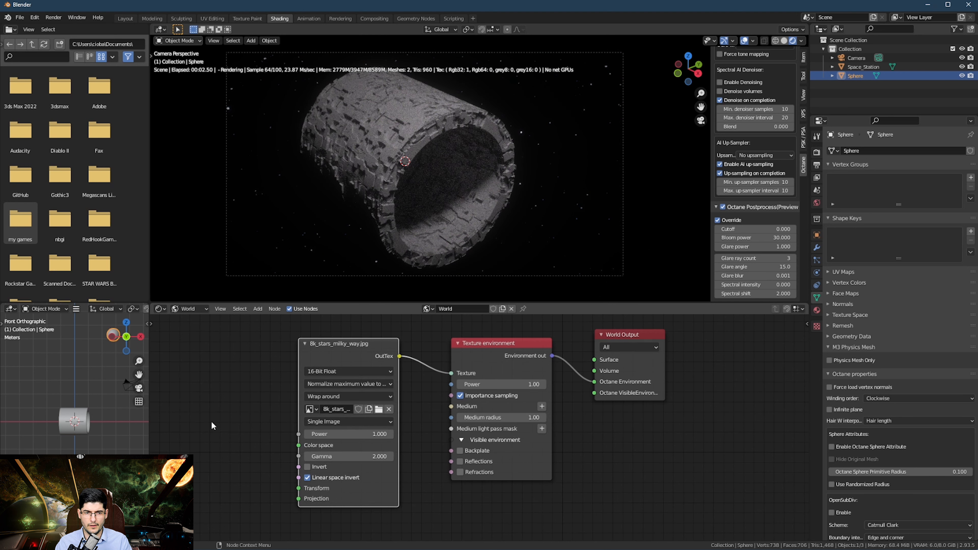
{"action": "left_click", "coordinate": [448, 151]}
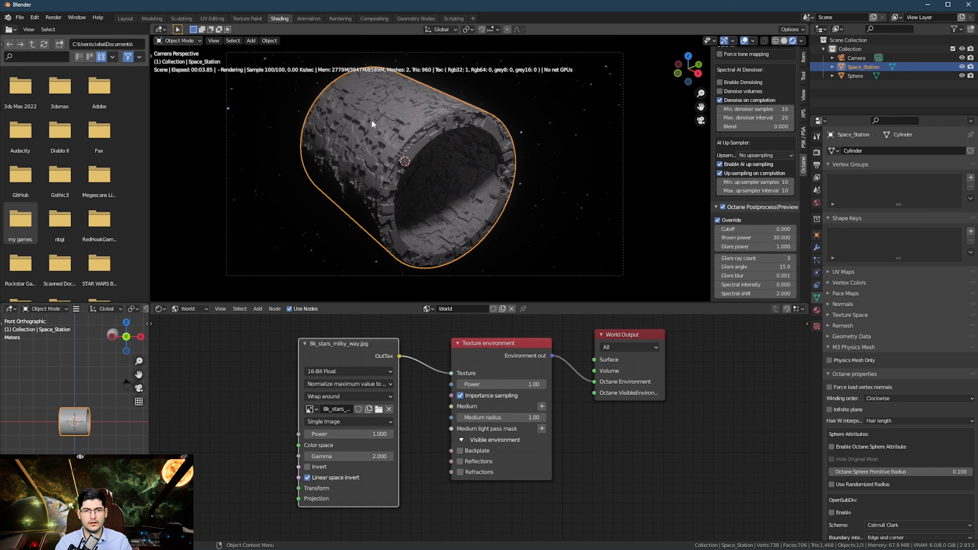
{"action": "scroll", "coordinate": [372, 124], "scroll_direction": "up", "scroll_amount": 3}
{"action": "left_click", "coordinate": [855, 76]}
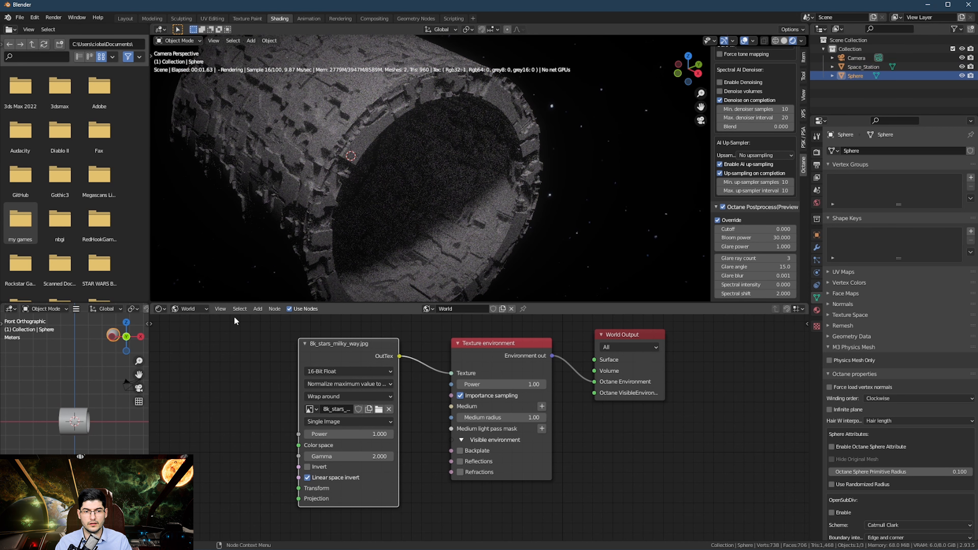
{"action": "left_click", "coordinate": [189, 308]}
{"action": "left_click", "coordinate": [194, 319]}
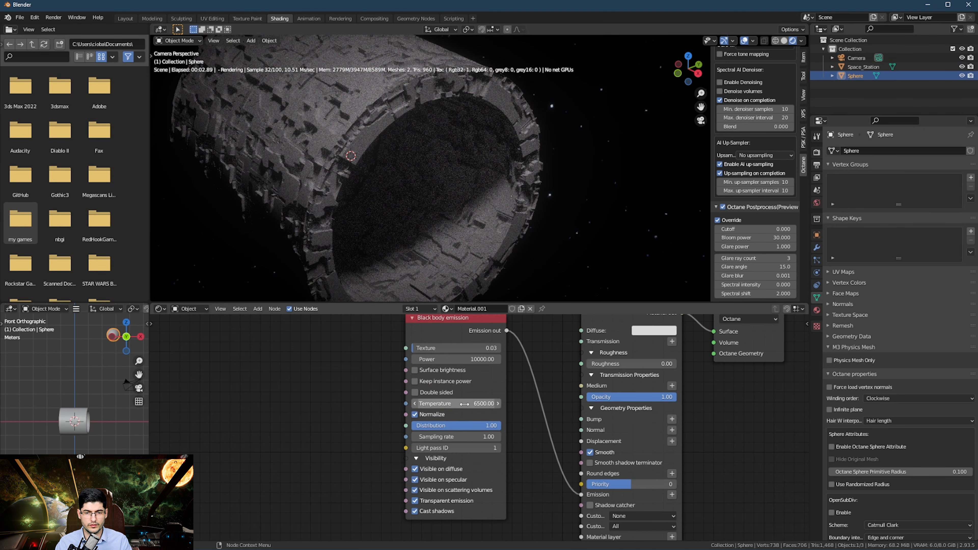
Step: Try a Power of 1000 and a Texture value of 1 on the Sphere's Black body emission
{"action": "double_click", "coordinate": [449, 360]}
{"action": "left_click", "coordinate": [447, 349]}
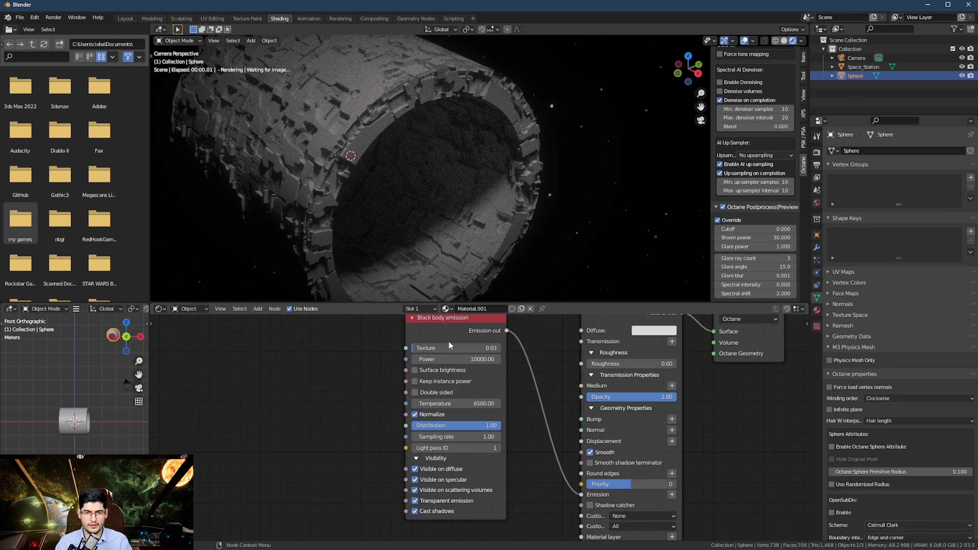
{"action": "double_click", "coordinate": [433, 359]}
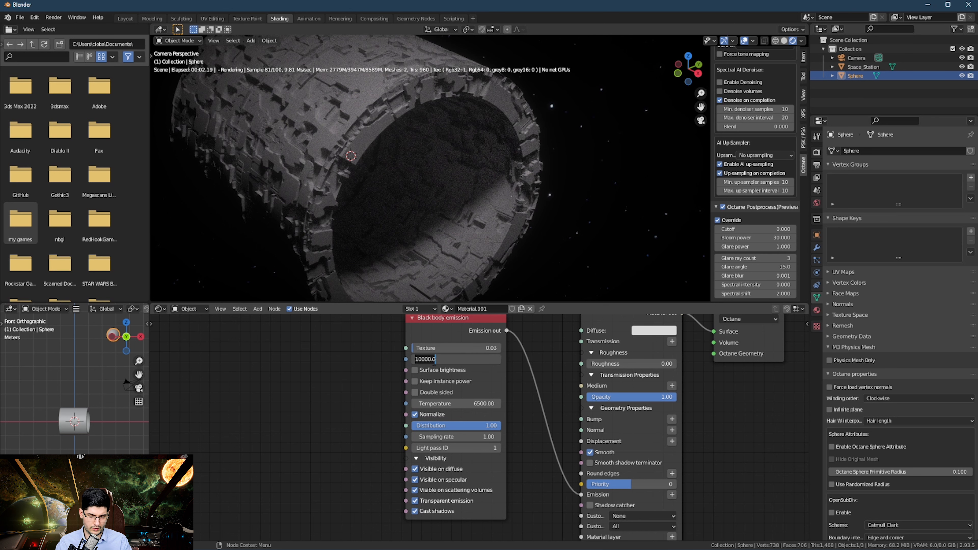
{"action": "type", "text": "1000"}
{"action": "key", "text": "Return"}
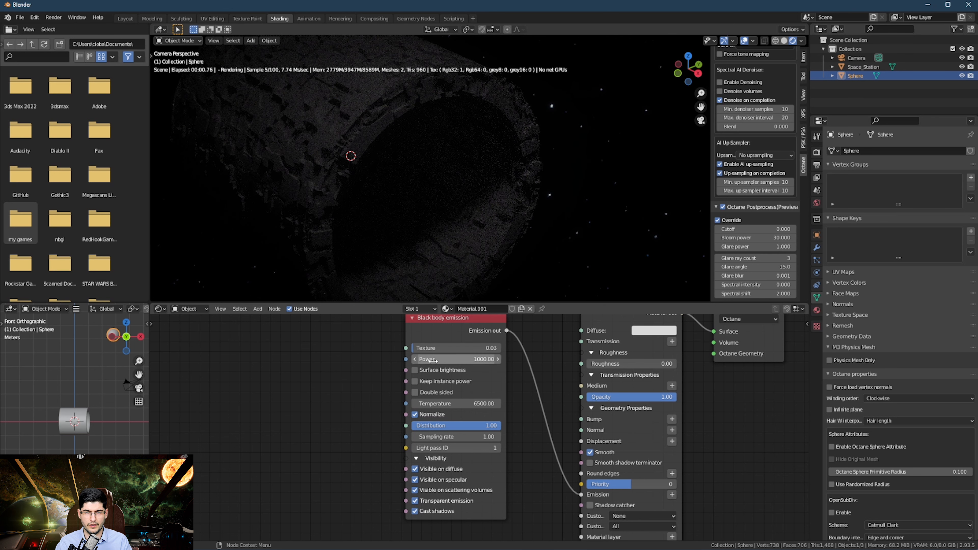
{"action": "double_click", "coordinate": [427, 349]}
{"action": "type", "text": "1"}
{"action": "key", "text": "Return"}
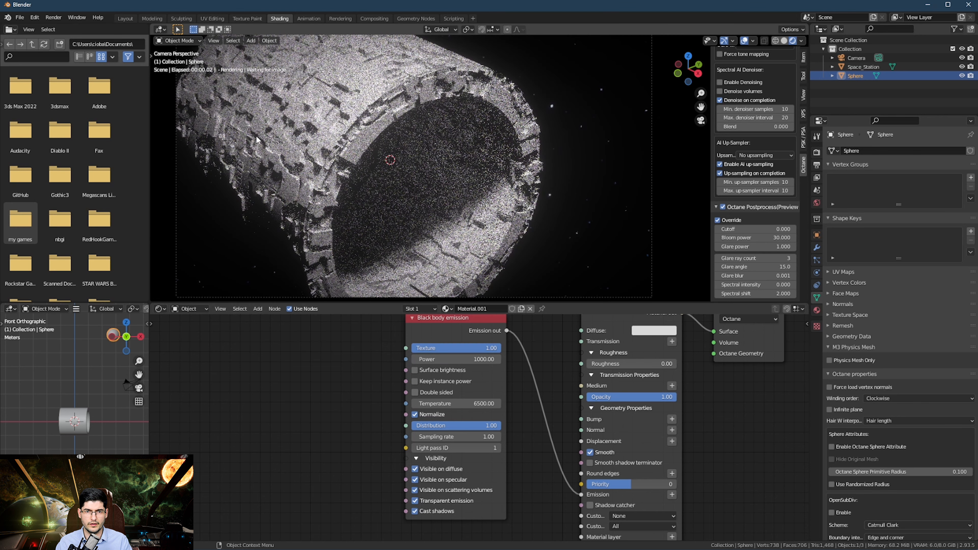
Step: Set the Black body emission's Power to 500 and its Texture value to 2
{"action": "double_click", "coordinate": [462, 359]}
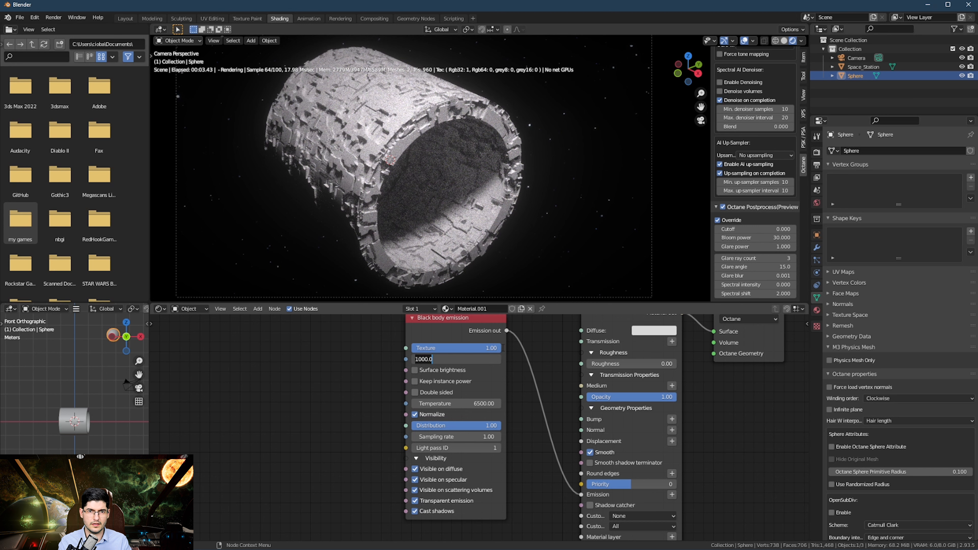
{"action": "type", "text": "500"}
{"action": "key", "text": "Return"}
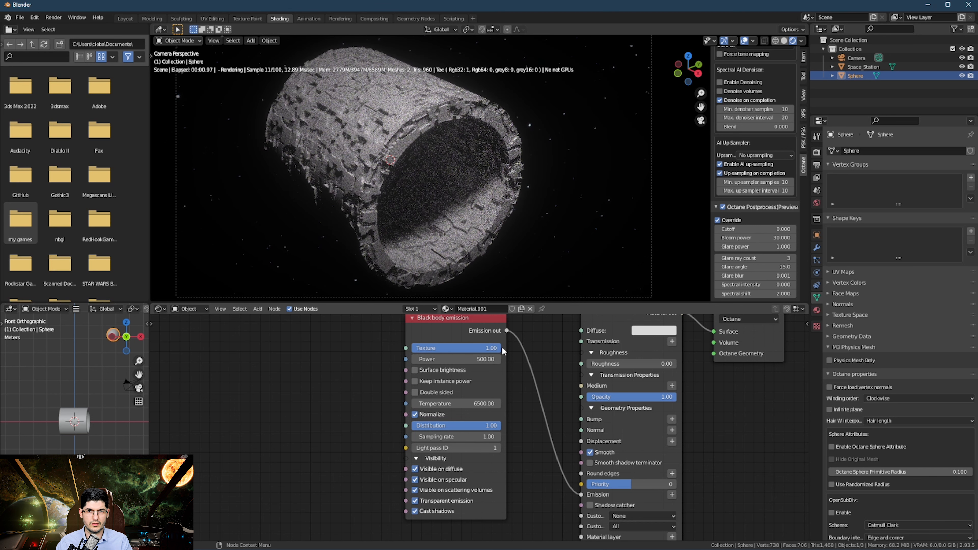
{"action": "double_click", "coordinate": [461, 348]}
{"action": "type", "text": "2"}
{"action": "key", "text": "Return"}
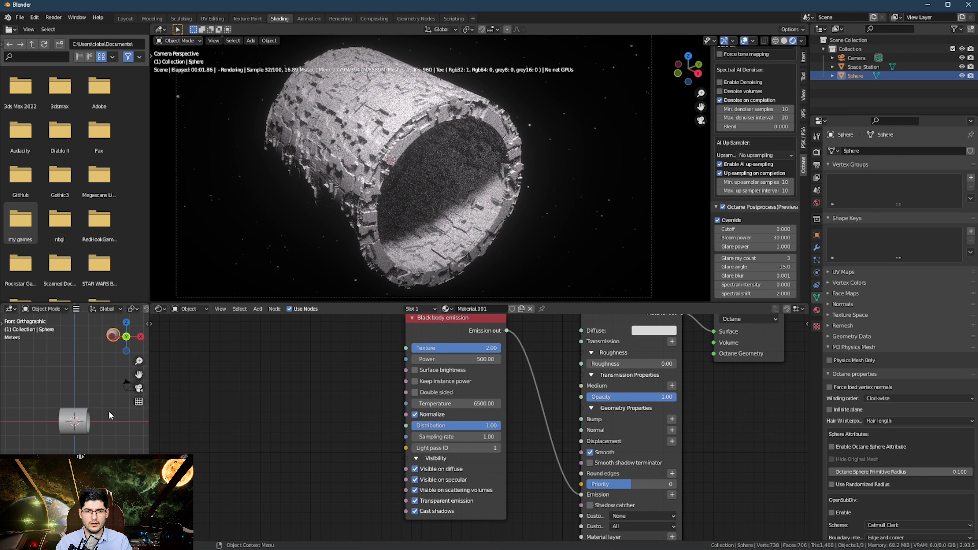
Step: Move the Sphere about -0.79 m along the X axis in the front view
{"action": "key", "text": "g"}
{"action": "key", "text": "x"}
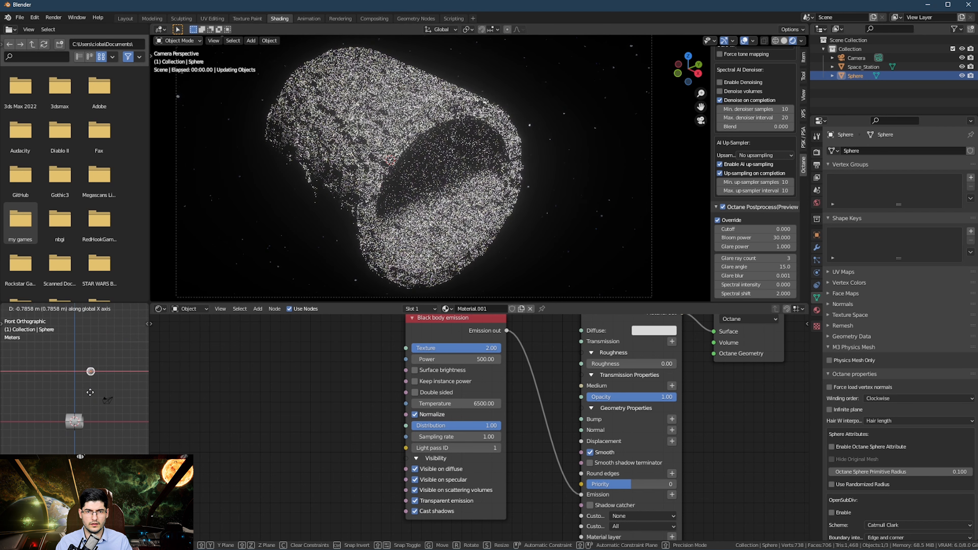
{"action": "left_click", "coordinate": [90, 395]}
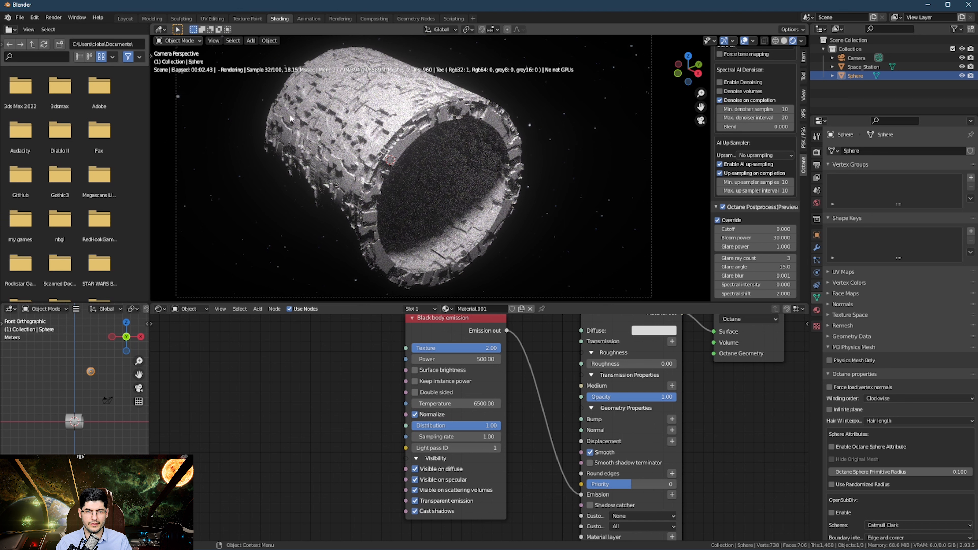
Step: Add a cube mesh to the scene from the top view
{"action": "middle_click_drag", "start_coordinate": [58, 376], "coordinate": [65, 416]}
{"action": "key", "text": "KP_7"}
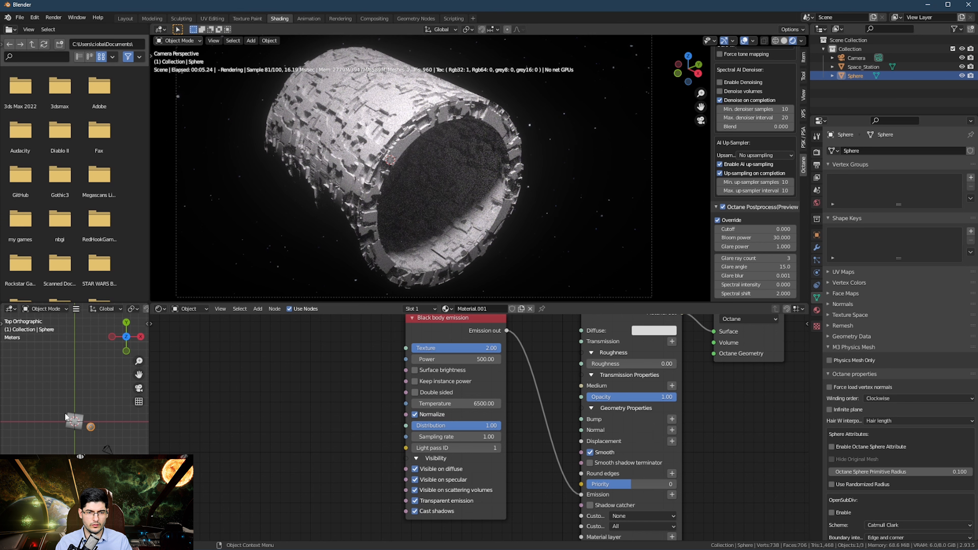
{"action": "key", "text": "shift+a"}
{"action": "mouse_move", "coordinate": [57, 367]}
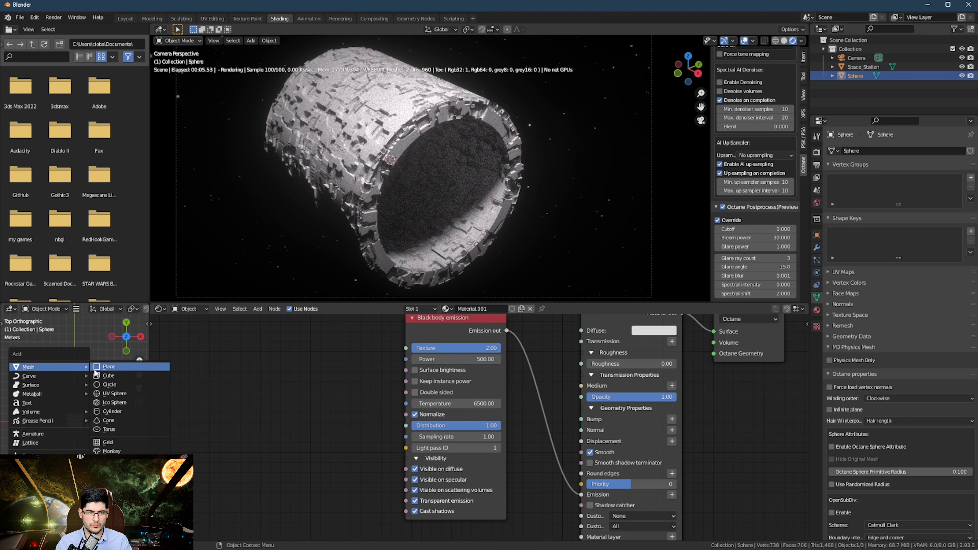
{"action": "left_click", "coordinate": [109, 376]}
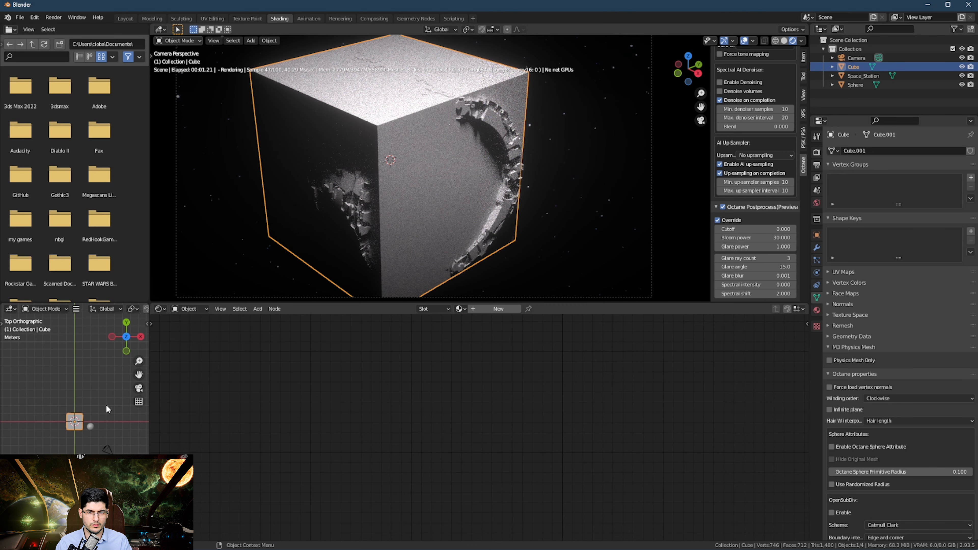
Step: Raise the Cube about 4.2 m along the Z axis so it sits between the Sphere light and the station
{"action": "key", "text": "g"}
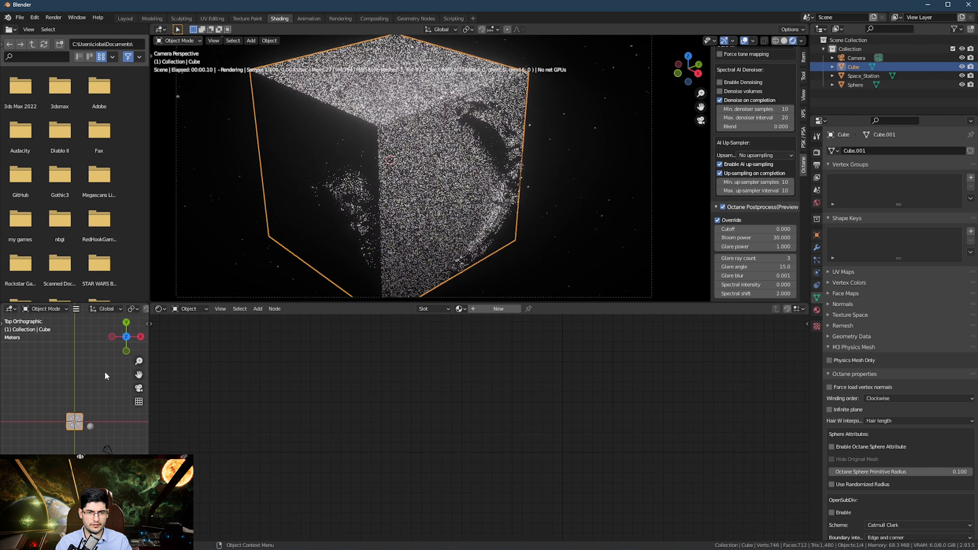
{"action": "right_click", "coordinate": [100, 370]}
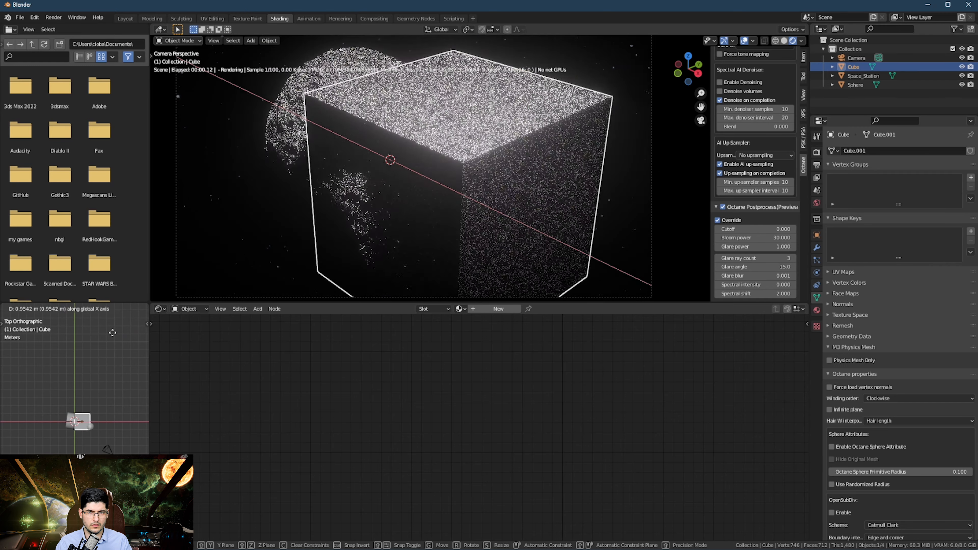
{"action": "key", "text": "KP_1"}
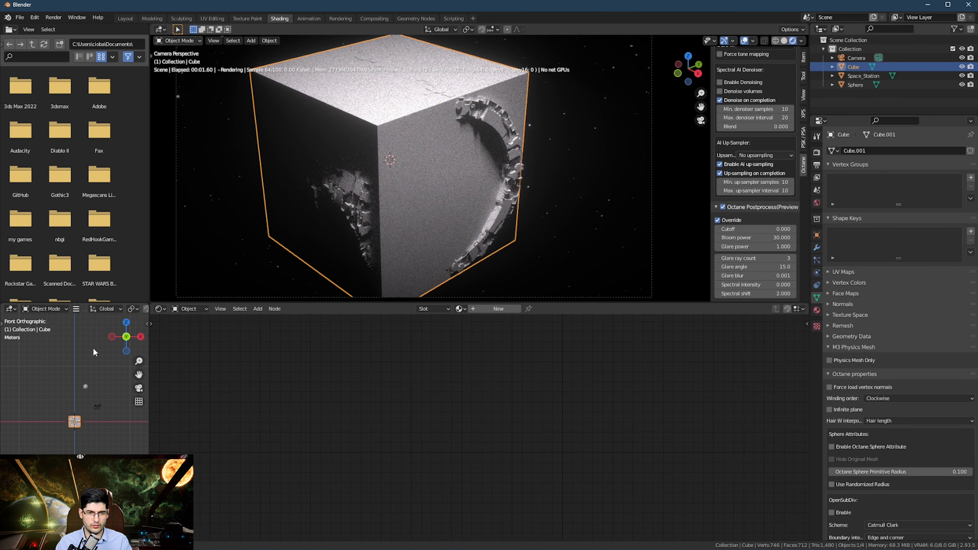
{"action": "key", "text": "g"}
{"action": "key", "text": "z"}
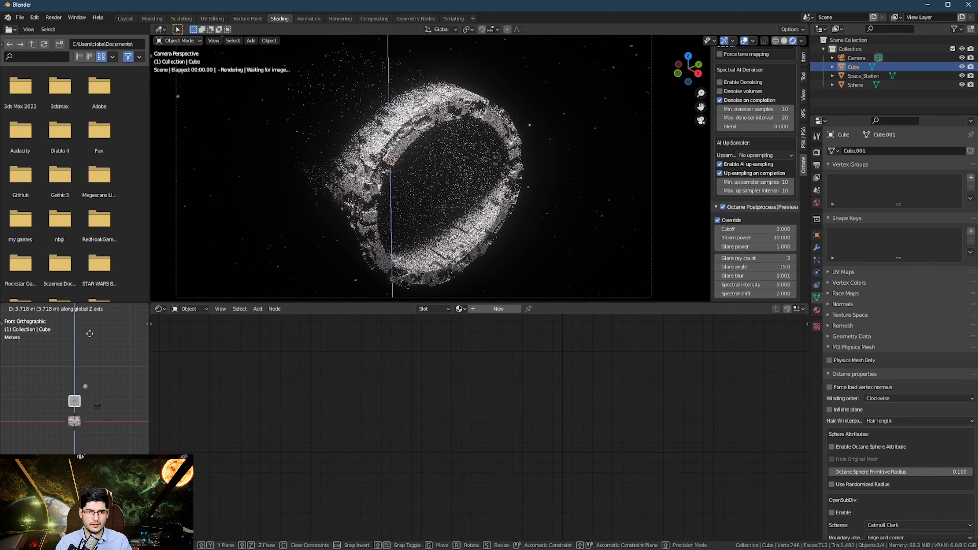
{"action": "left_click", "coordinate": [86, 330]}
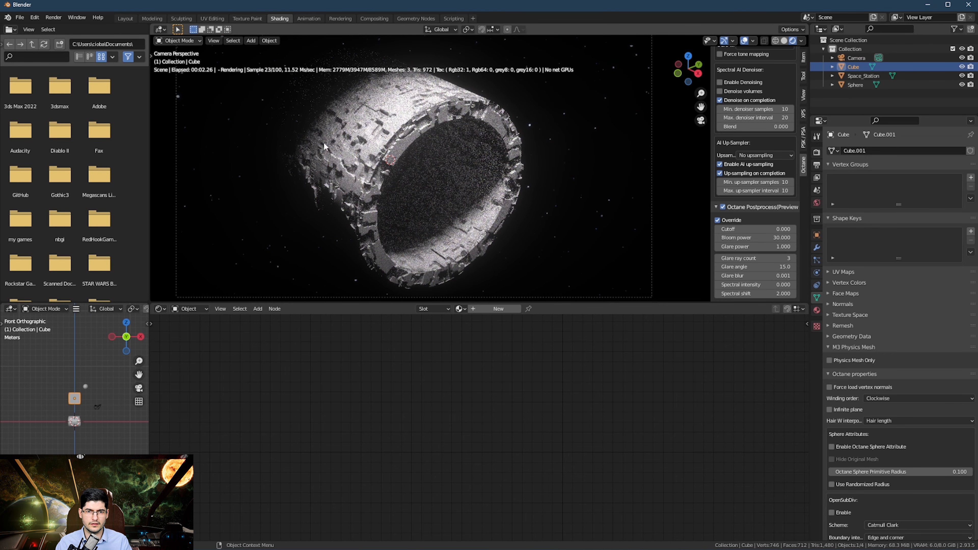
{"action": "scroll", "coordinate": [423, 162], "scroll_direction": "down", "scroll_amount": 3}
{"action": "scroll", "coordinate": [104, 398], "scroll_direction": "up", "scroll_amount": 2}
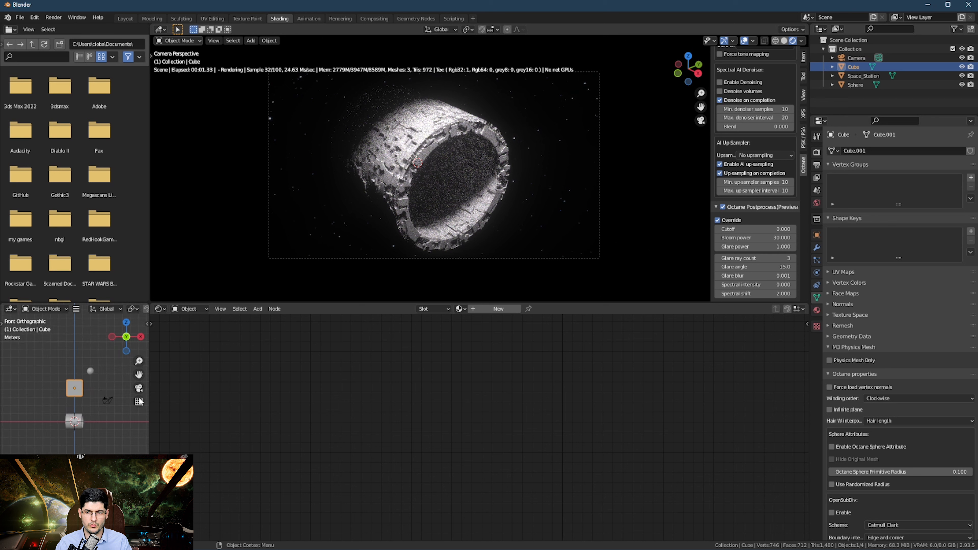
Step: Disable the Cube's Octane Camera Visibility, and toggle its Shadow Visibility off and back on
{"action": "left_click", "coordinate": [817, 235]}
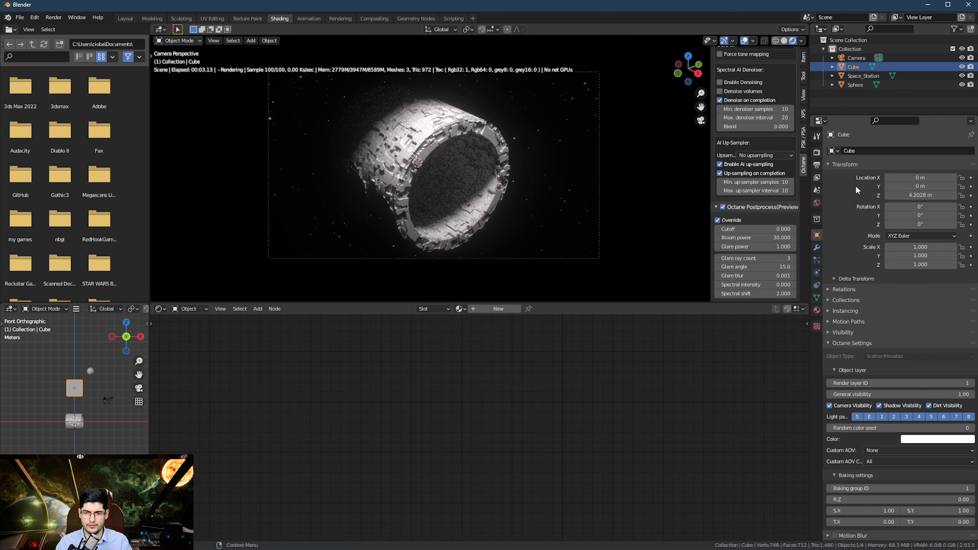
{"action": "left_click", "coordinate": [853, 406]}
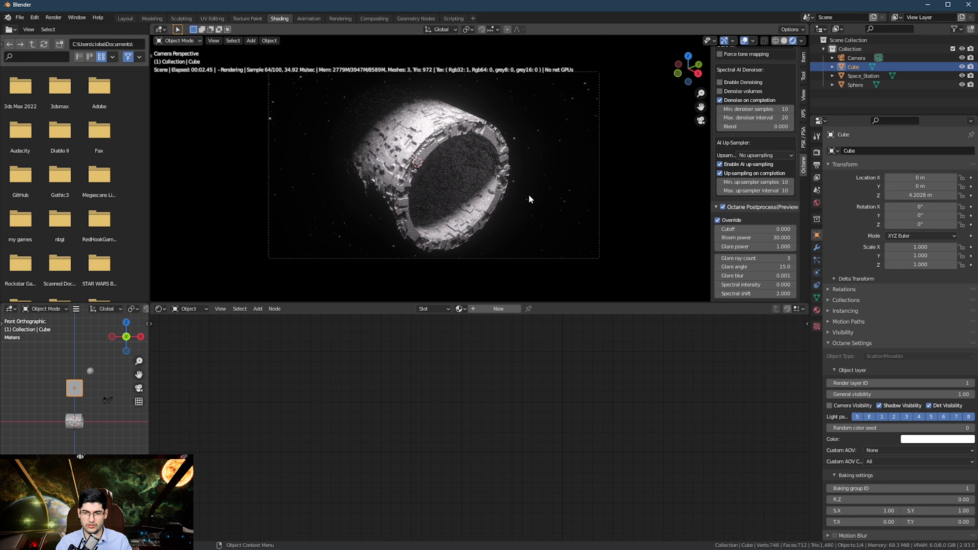
{"action": "left_click", "coordinate": [919, 408]}
{"action": "left_click", "coordinate": [917, 408]}
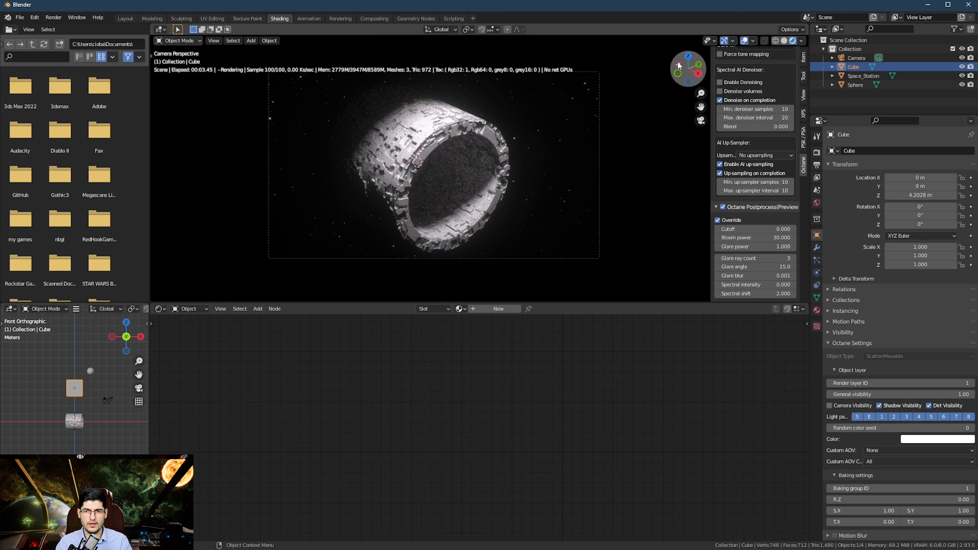
Step: Switch the camera viewport to Solid shading and render the current frame
{"action": "left_click", "coordinate": [784, 40]}
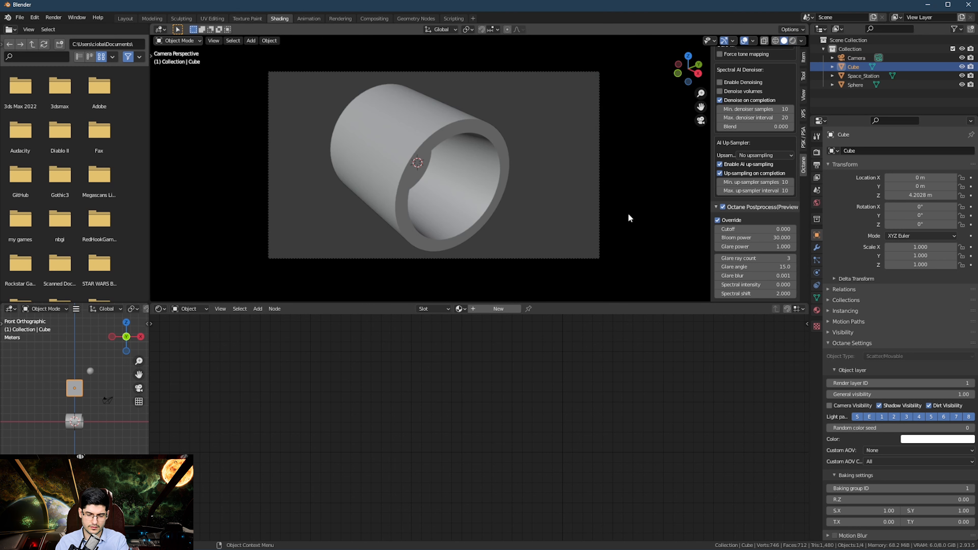
{"action": "key", "text": "F12"}
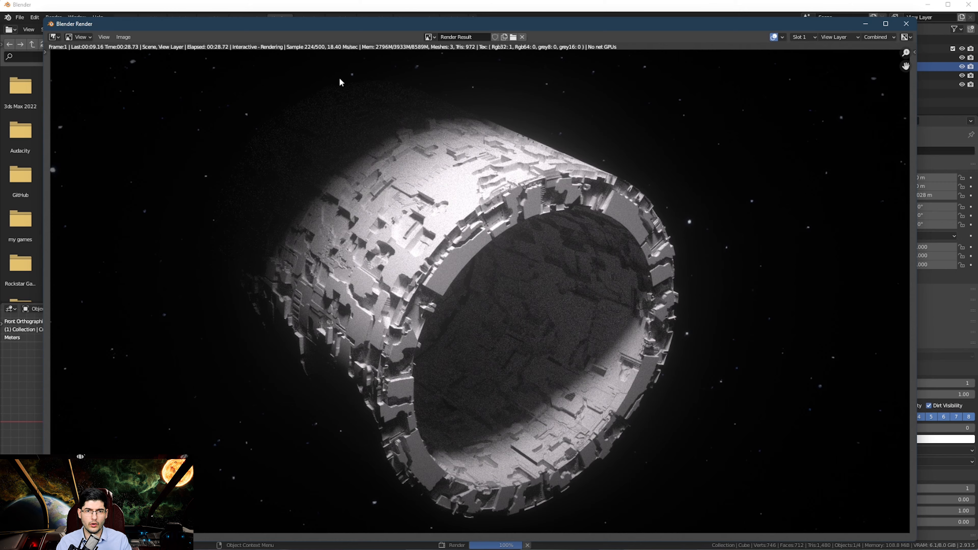
Step: Examine the displaced surface detail and shadows on the station's outer hull, rim and interior in the render
{"action": "scroll", "coordinate": [371, 254], "scroll_direction": "up", "scroll_amount": 8}
{"action": "middle_click_drag", "start_coordinate": [381, 228], "coordinate": [562, 243]}
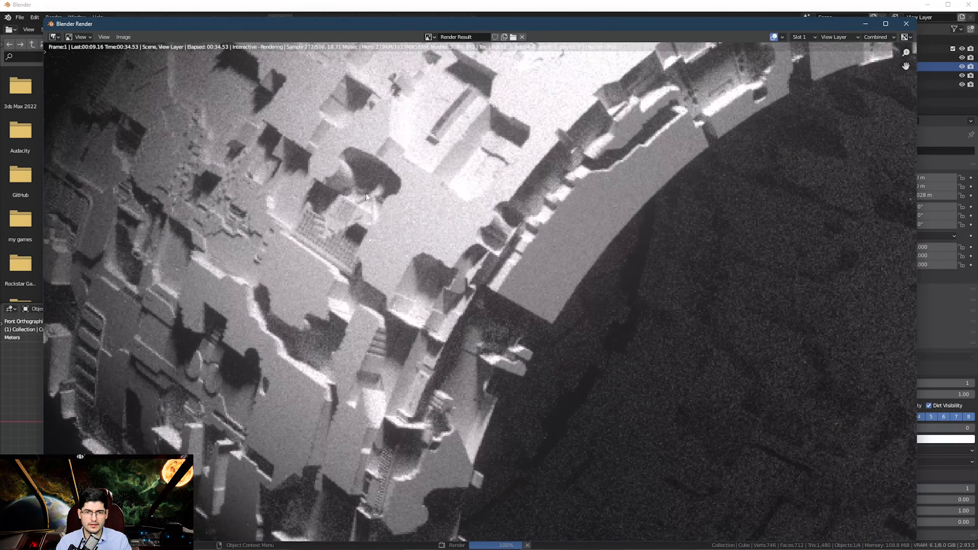
{"action": "scroll", "coordinate": [366, 193], "scroll_direction": "down", "scroll_amount": 5}
{"action": "scroll", "coordinate": [357, 212], "scroll_direction": "up", "scroll_amount": 7}
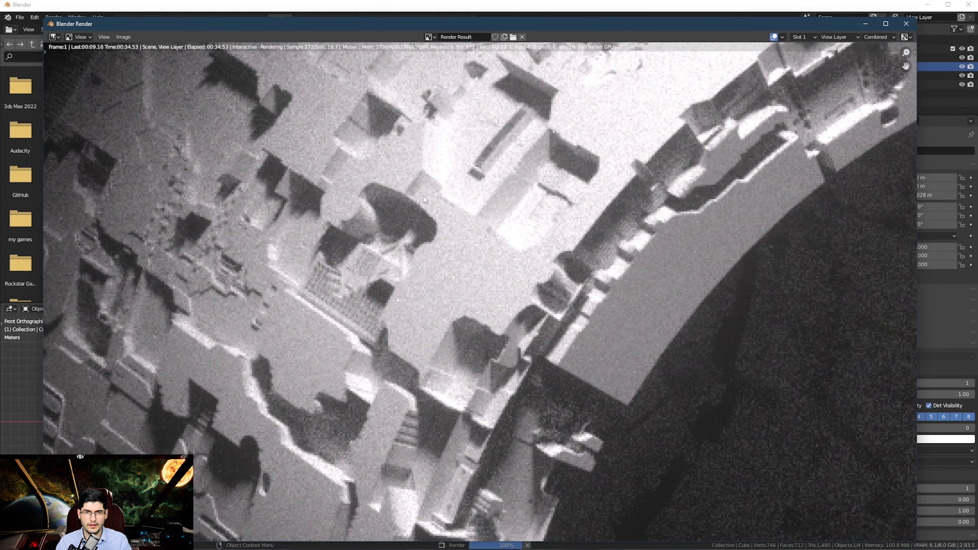
{"action": "scroll", "coordinate": [423, 196], "scroll_direction": "down", "scroll_amount": 2}
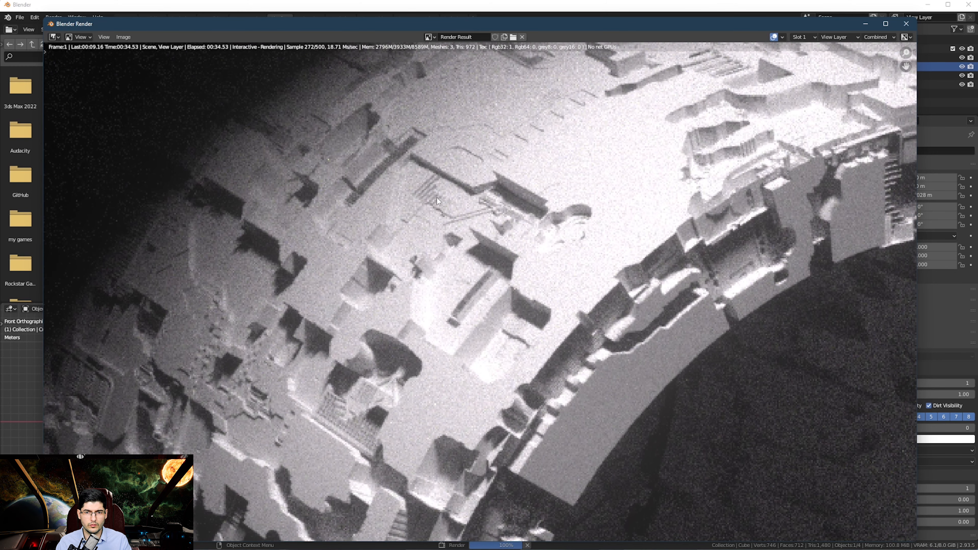
{"action": "scroll", "coordinate": [437, 197], "scroll_direction": "down", "scroll_amount": 2}
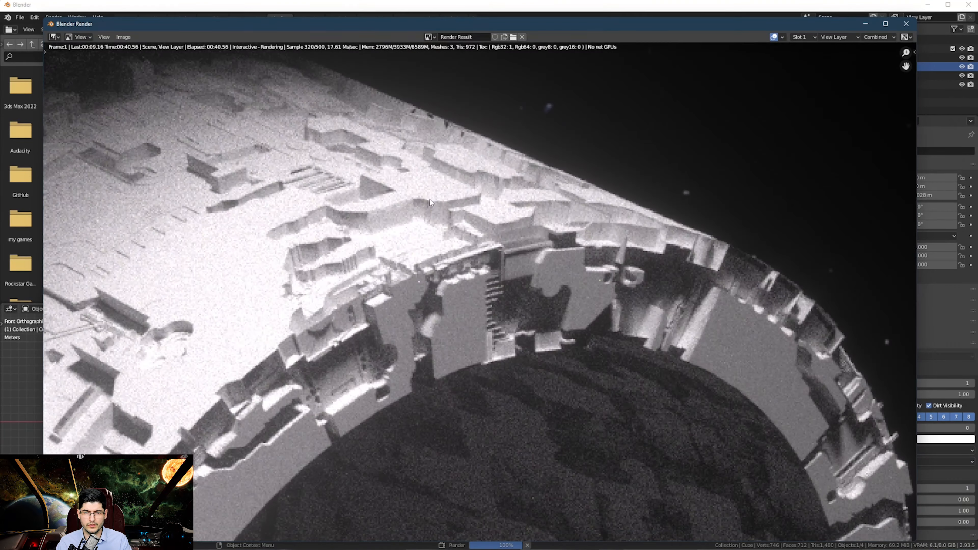
{"action": "middle_click_drag", "start_coordinate": [699, 487], "coordinate": [576, 264]}
{"action": "scroll", "coordinate": [576, 263], "scroll_direction": "down", "scroll_amount": 2}
{"action": "middle_click_drag", "start_coordinate": [366, 485], "coordinate": [519, 316]}
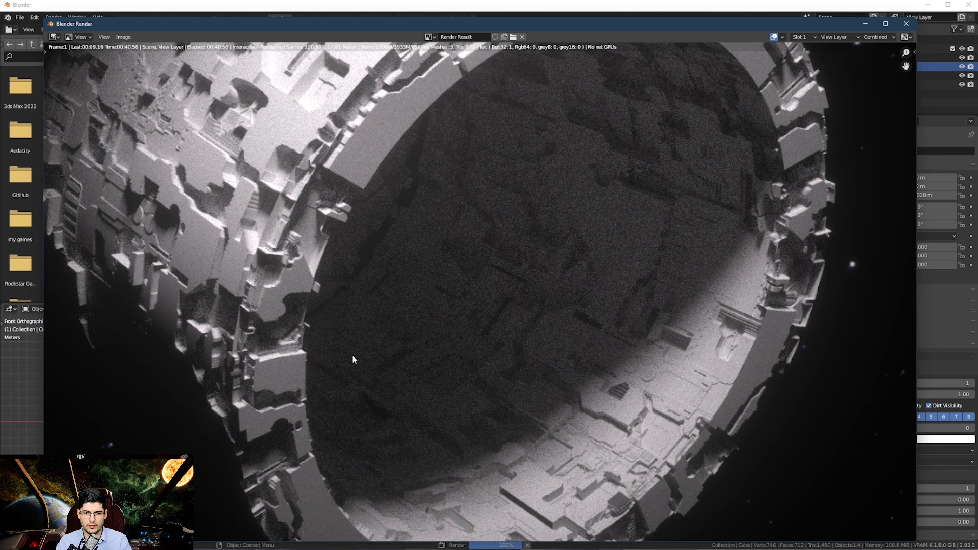
{"action": "middle_click_drag", "start_coordinate": [398, 288], "coordinate": [469, 270]}
{"action": "scroll", "coordinate": [465, 233], "scroll_direction": "down", "scroll_amount": 1}
{"action": "scroll", "coordinate": [465, 233], "scroll_direction": "up", "scroll_amount": 2}
{"action": "middle_click_drag", "start_coordinate": [344, 340], "coordinate": [407, 322]}
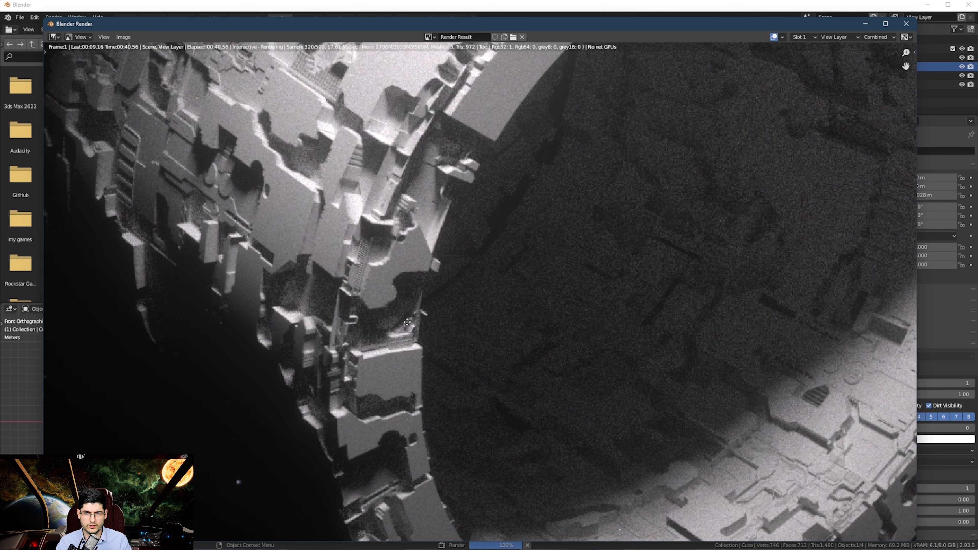
{"action": "scroll", "coordinate": [407, 322], "scroll_direction": "down", "scroll_amount": 1}
{"action": "middle_click_drag", "start_coordinate": [375, 191], "coordinate": [467, 259]}
{"action": "scroll", "coordinate": [411, 337], "scroll_direction": "up", "scroll_amount": 6}
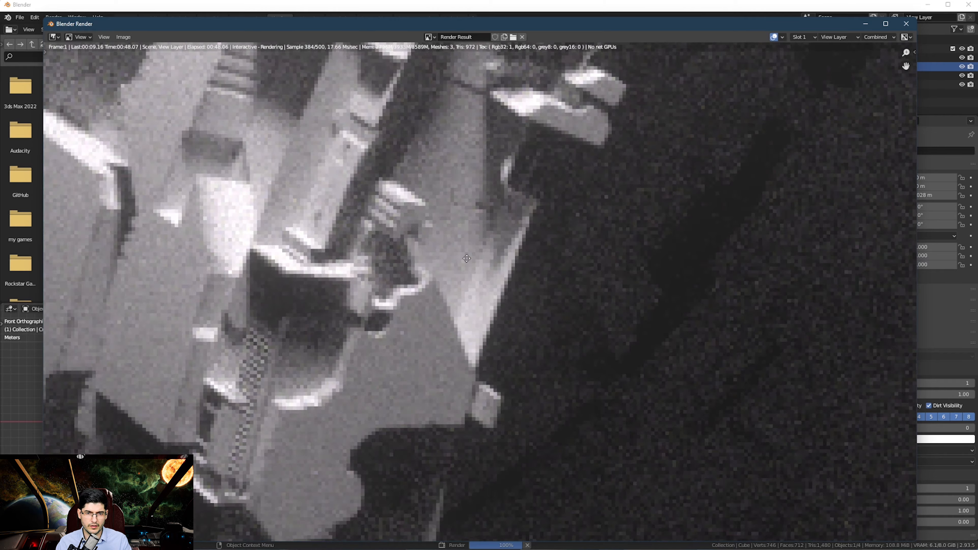
{"action": "scroll", "coordinate": [444, 280], "scroll_direction": "down", "scroll_amount": 5}
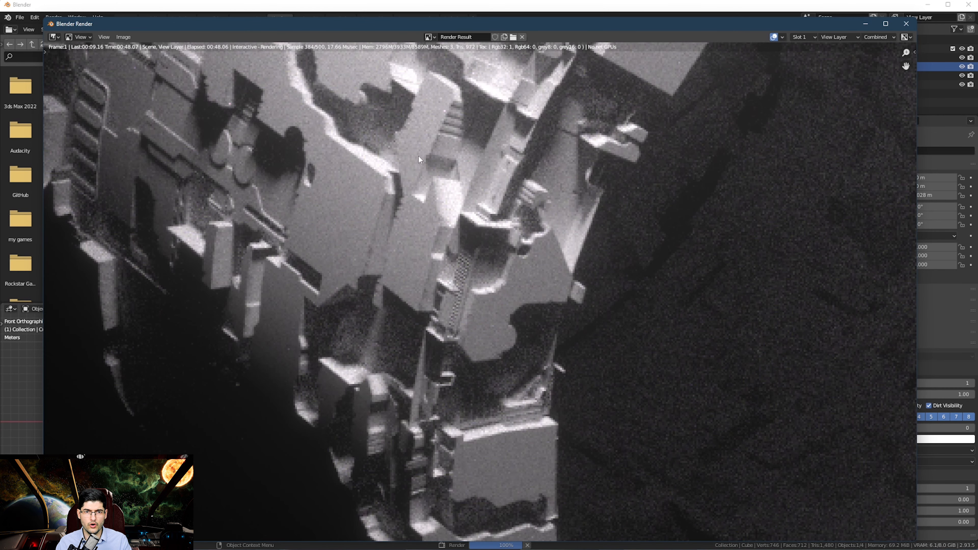
Step: Close the render window, then set the output resolution scale to 200% and the PNG compression to 0%
{"action": "scroll", "coordinate": [411, 131], "scroll_direction": "up", "scroll_amount": 1}
{"action": "scroll", "coordinate": [317, 79], "scroll_direction": "down", "scroll_amount": 8}
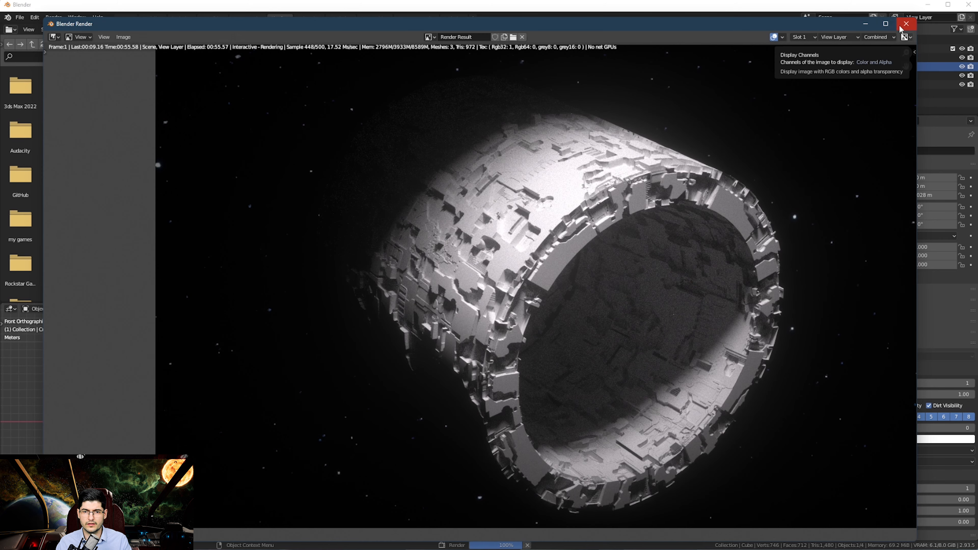
{"action": "left_click", "coordinate": [906, 23]}
{"action": "left_click", "coordinate": [816, 152]}
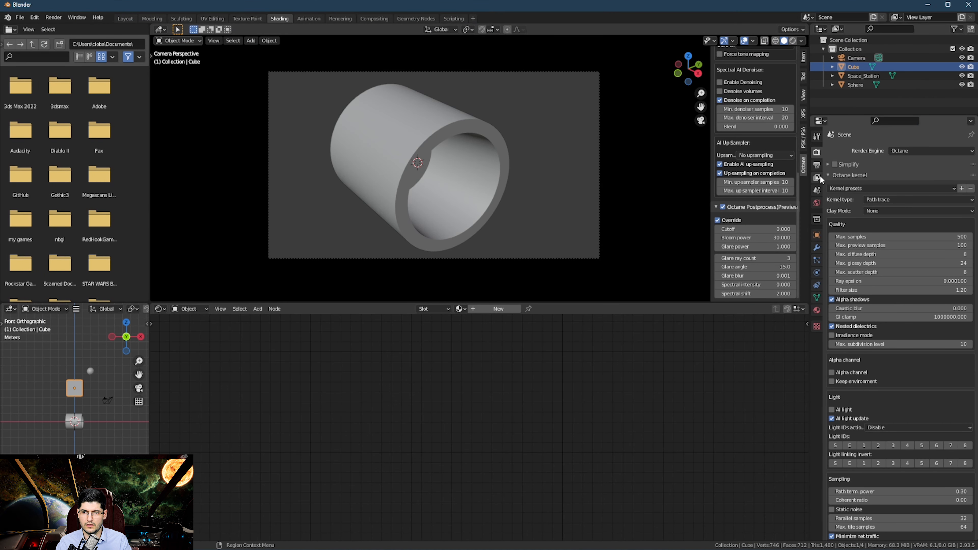
{"action": "left_click", "coordinate": [816, 165]}
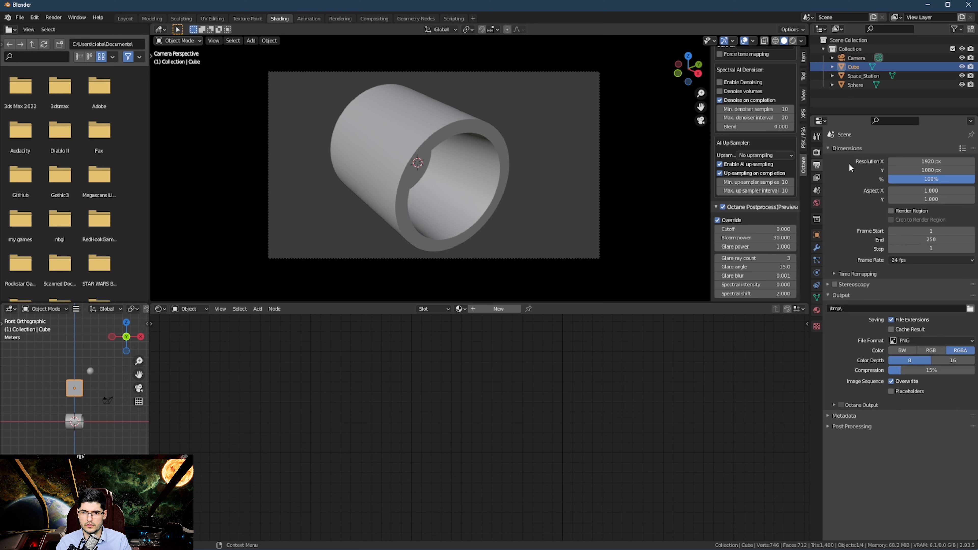
{"action": "left_click", "coordinate": [933, 179]}
{"action": "type", "text": "200"}
{"action": "key", "text": "Return"}
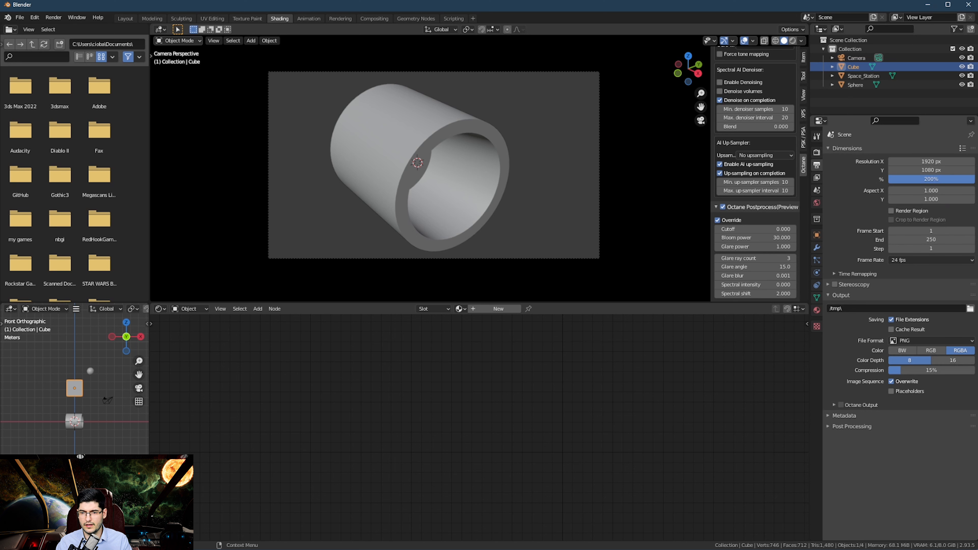
{"action": "left_click_drag", "start_coordinate": [967, 370], "coordinate": [932, 371]}
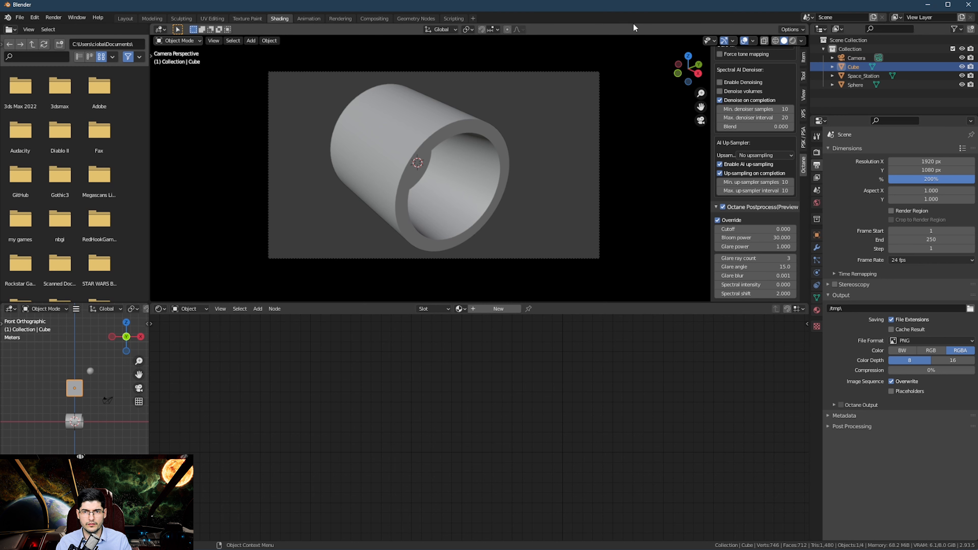
Step: Render the current frame and fit the whole station into view while it renders
{"action": "key", "text": "F12"}
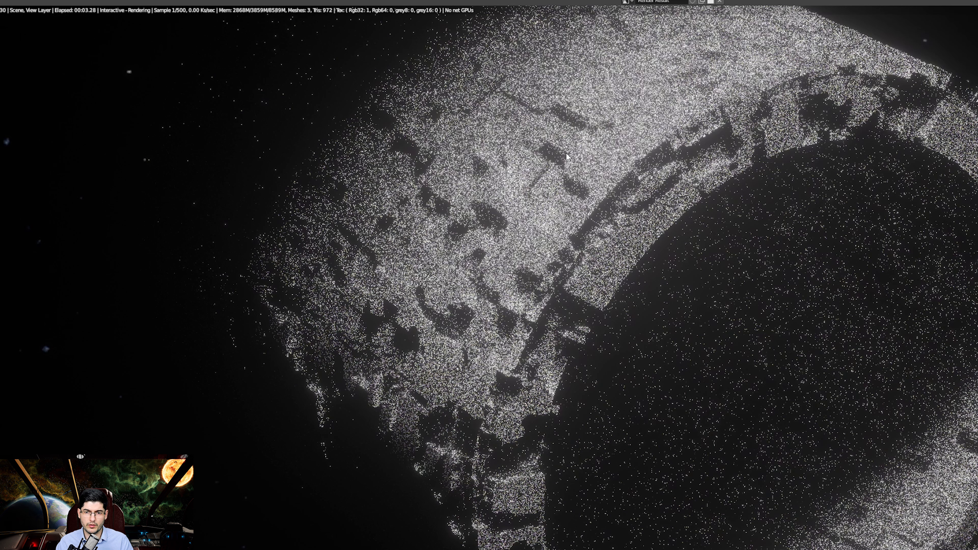
{"action": "scroll", "coordinate": [670, 274], "scroll_direction": "down", "scroll_amount": 5}
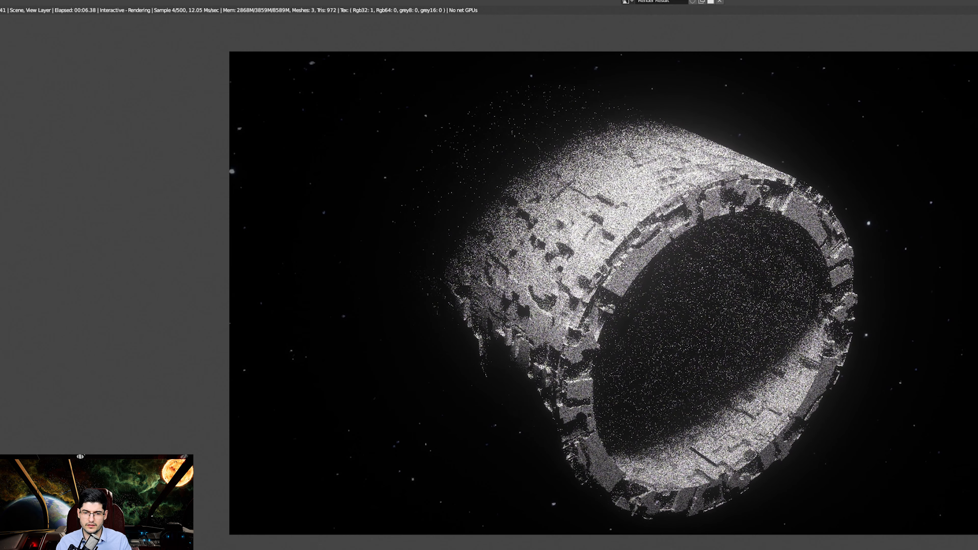
{"action": "middle_click_drag", "start_coordinate": [642, 271], "coordinate": [622, 266]}
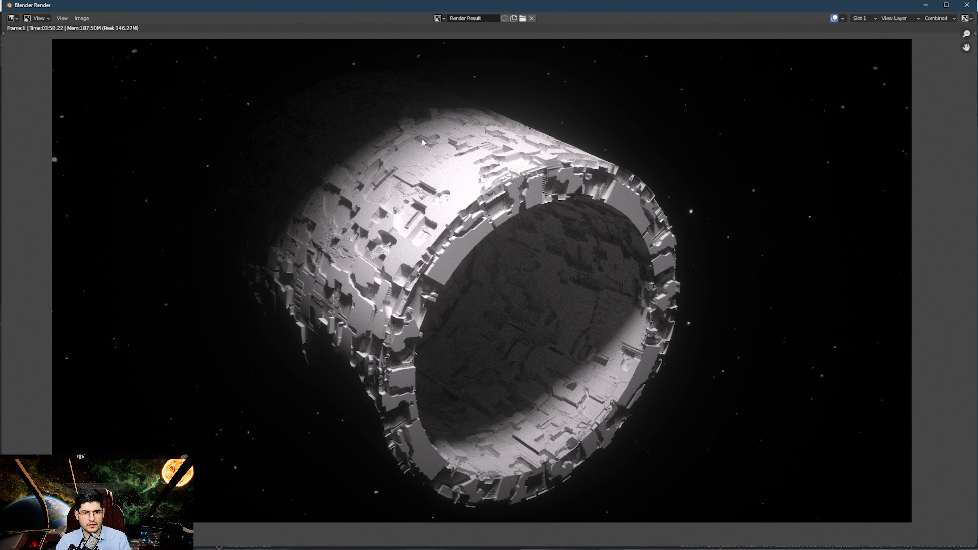
Step: Examine the station's hull, rim and shaded interior in the finished high-resolution render, then put the render window away
{"action": "scroll", "coordinate": [558, 260], "scroll_direction": "up", "scroll_amount": 6}
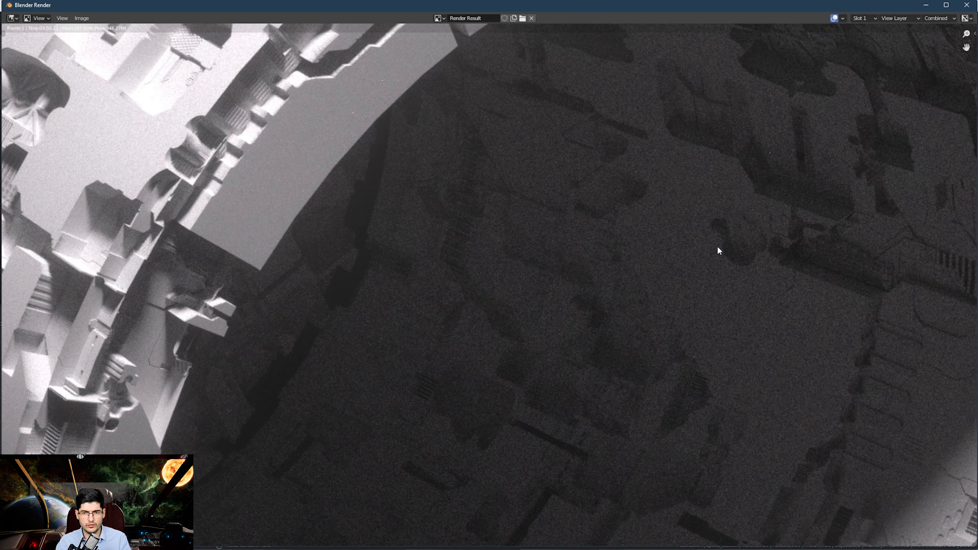
{"action": "middle_click_drag", "start_coordinate": [717, 248], "coordinate": [608, 256]}
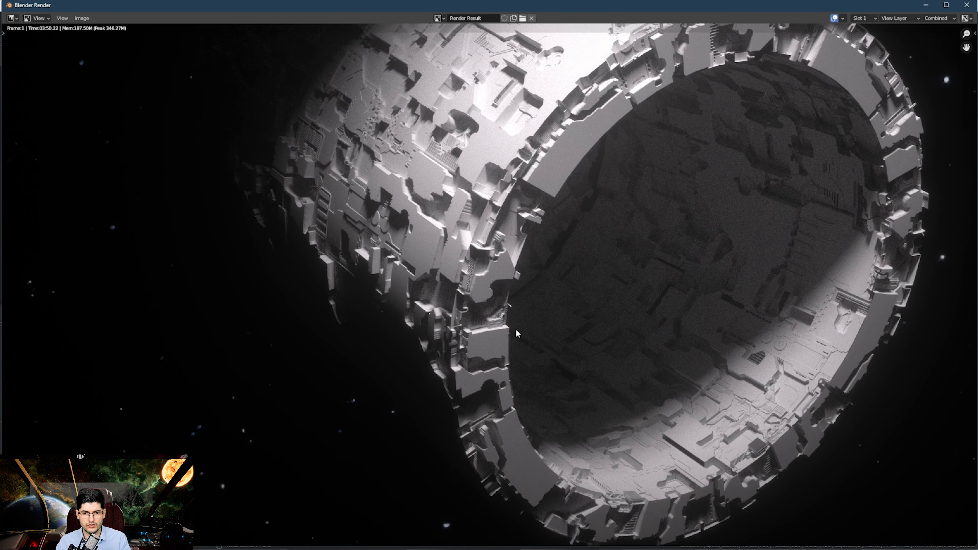
{"action": "middle_click_drag", "start_coordinate": [516, 330], "coordinate": [492, 299]}
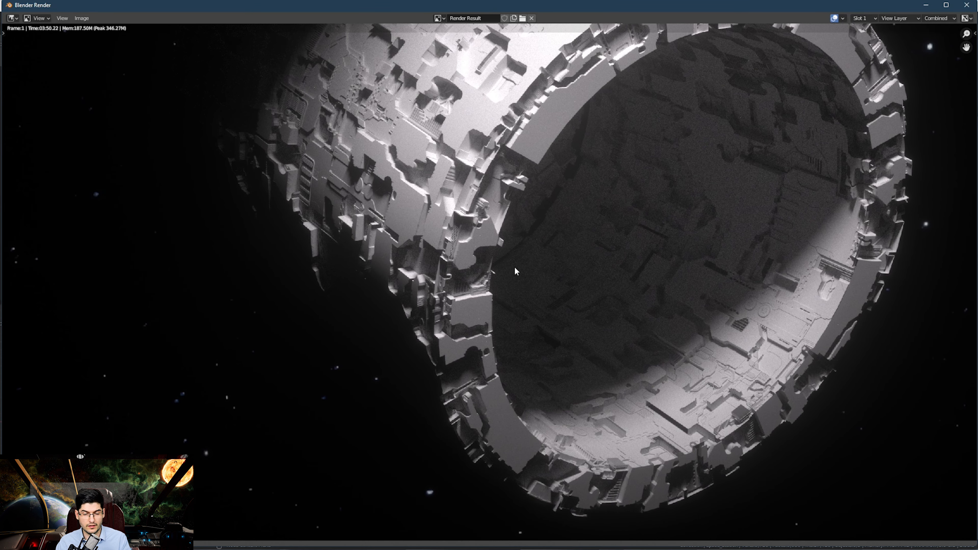
{"action": "middle_click_drag", "start_coordinate": [514, 266], "coordinate": [493, 266]}
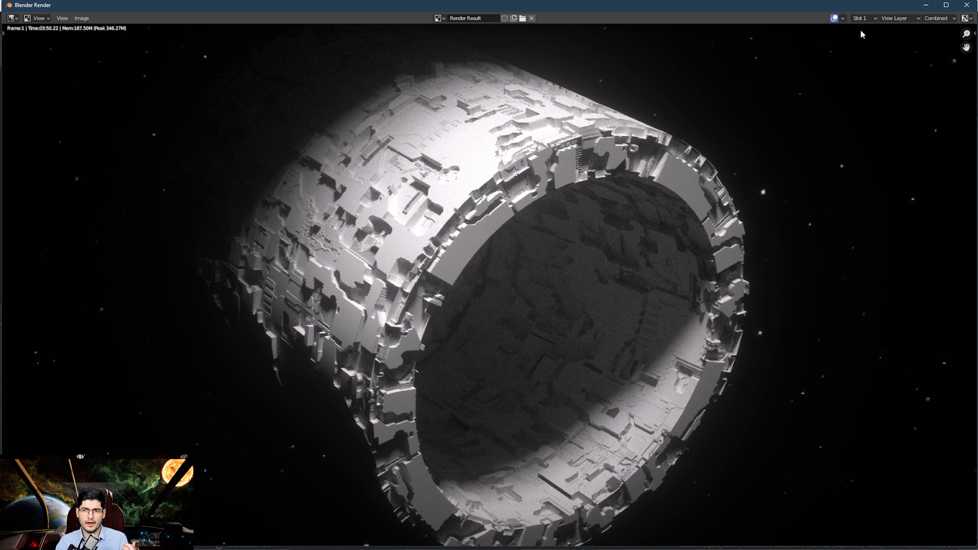
{"action": "left_click", "coordinate": [926, 5]}
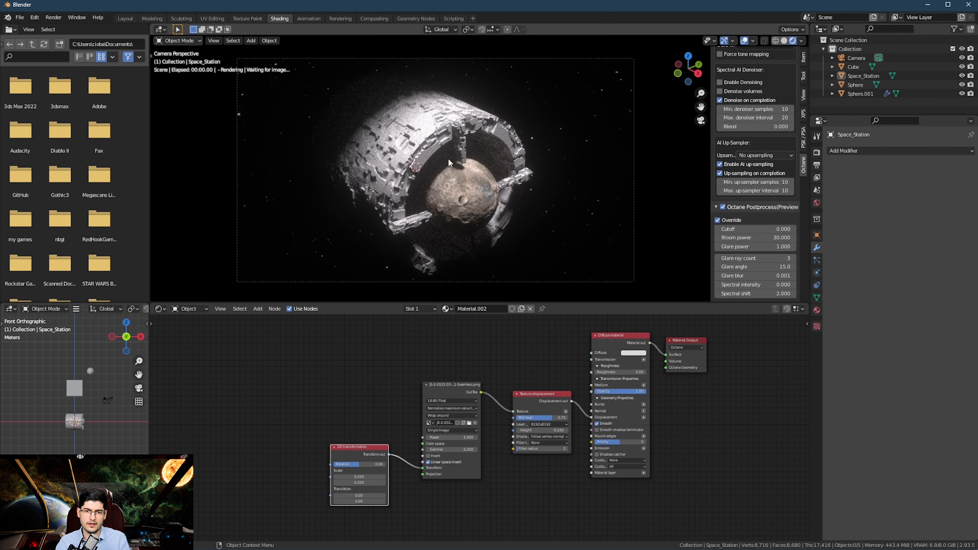
Step: Switch the viewport to Solid shading and inspect the Space_Station mesh and its struts around the sphere in Edit Mode
{"action": "left_click", "coordinate": [784, 40]}
{"action": "scroll", "coordinate": [420, 163], "scroll_direction": "up", "scroll_amount": 4}
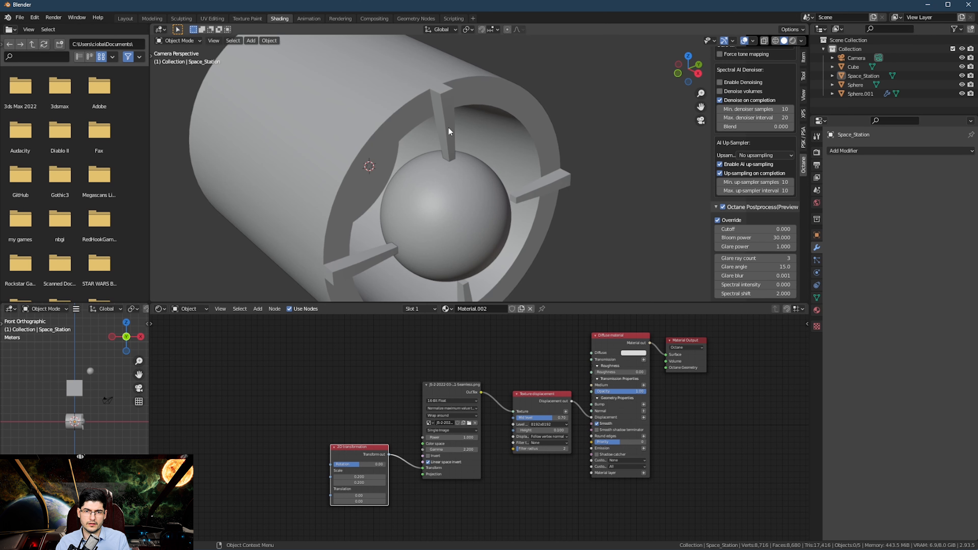
{"action": "left_click", "coordinate": [448, 128]}
{"action": "key", "text": "KP_Decimal"}
{"action": "key", "text": "Tab"}
{"action": "scroll", "coordinate": [466, 129], "scroll_direction": "up", "scroll_amount": 4}
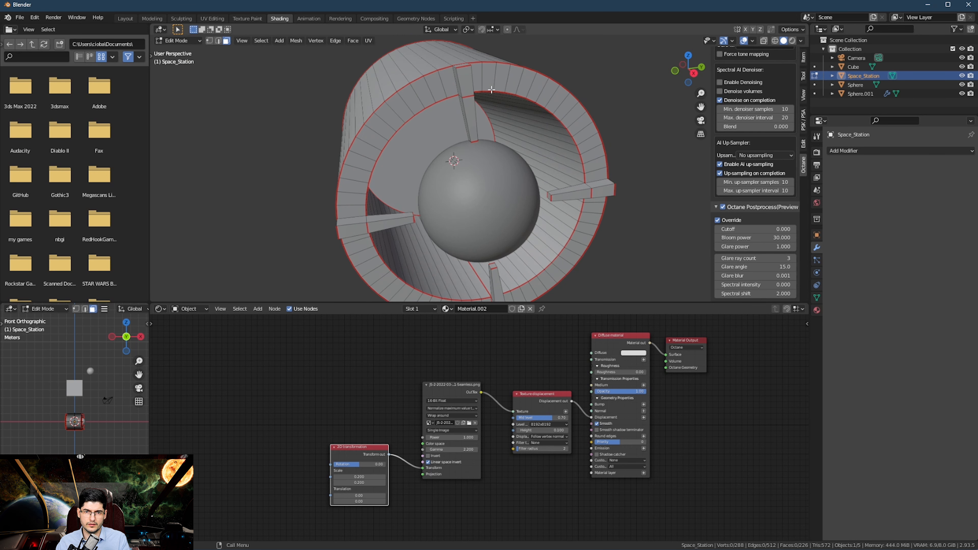
{"action": "middle_click_drag", "start_coordinate": [491, 89], "coordinate": [511, 111]}
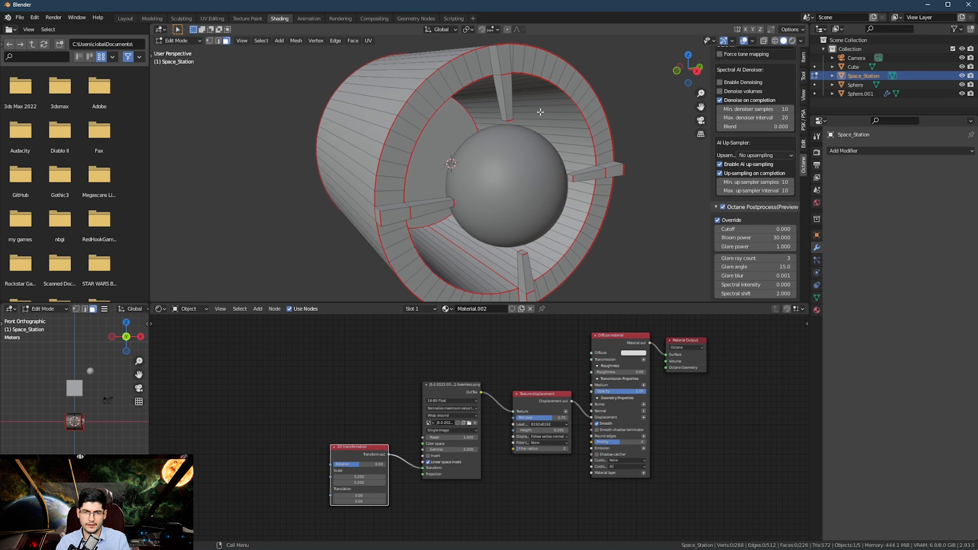
{"action": "middle_click_drag", "start_coordinate": [533, 152], "coordinate": [514, 188]}
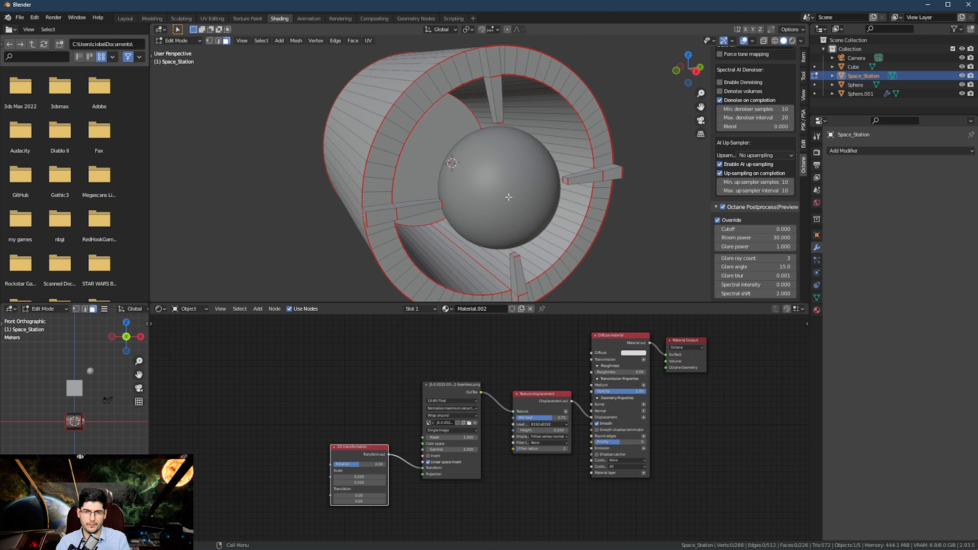
{"action": "key", "text": "Tab"}
Step: Select Sphere.001 and inspect how its 4k_ceres_fictional color, bump and displacement textures connect to the Diffuse material
{"action": "left_click", "coordinate": [510, 190]}
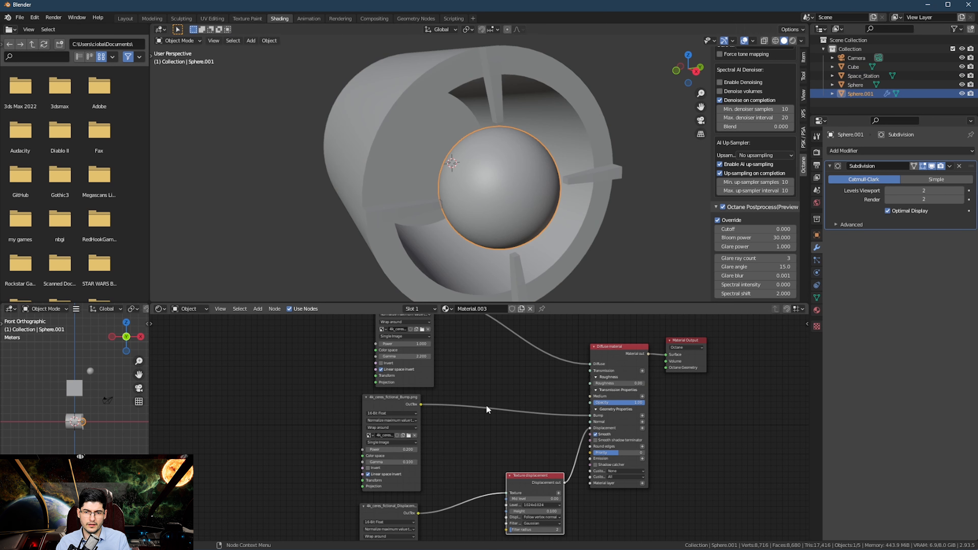
{"action": "scroll", "coordinate": [504, 410], "scroll_direction": "up", "scroll_amount": 4}
{"action": "middle_click_drag", "start_coordinate": [630, 343], "coordinate": [535, 423]}
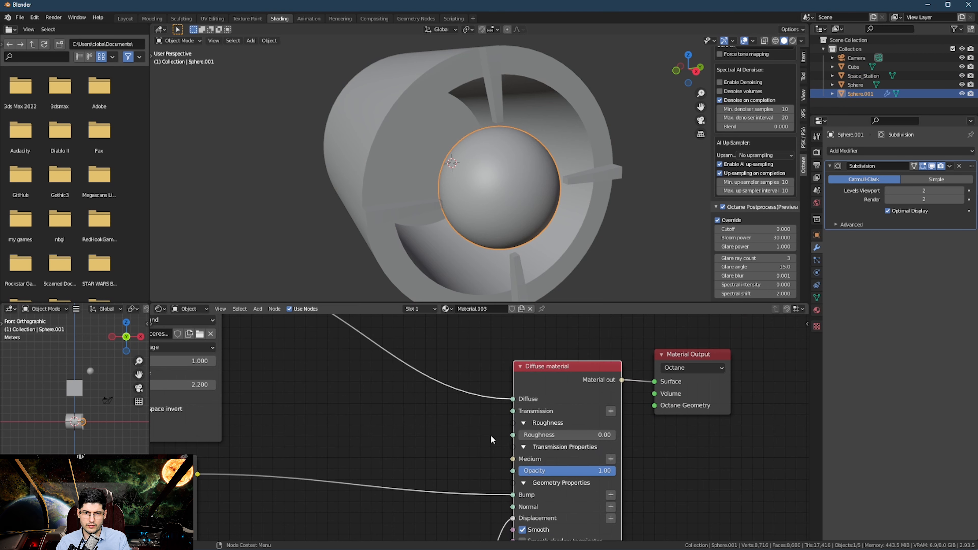
{"action": "scroll", "coordinate": [490, 435], "scroll_direction": "down", "scroll_amount": 3}
{"action": "middle_click_drag", "start_coordinate": [343, 394], "coordinate": [466, 334]}
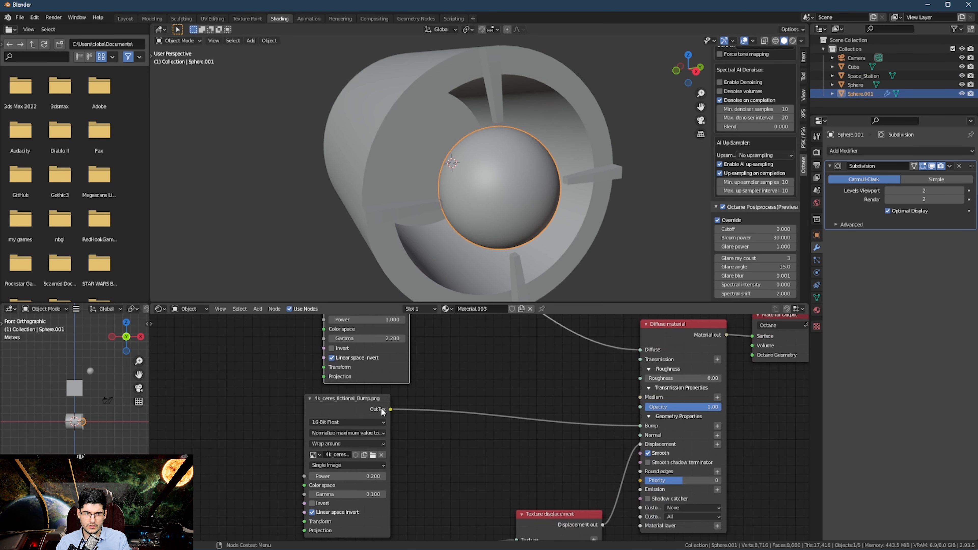
{"action": "middle_click_drag", "start_coordinate": [513, 452], "coordinate": [500, 322]}
{"action": "left_click_drag", "start_coordinate": [335, 431], "coordinate": [357, 408]}
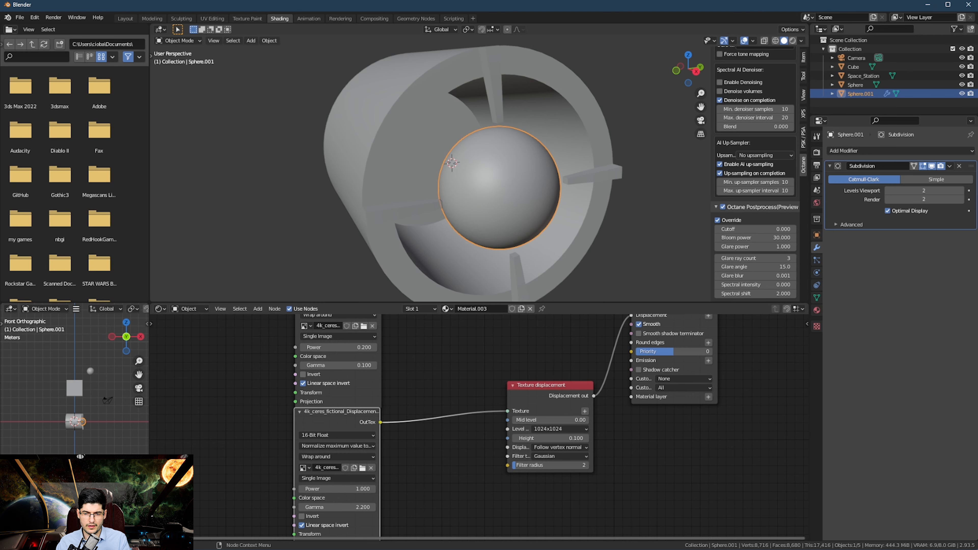
Step: Switch to Photoshop and look up the 3D bump and normal map filters for 4k_ceres_fictional.jpg, then return to Blender
{"action": "left_click", "coordinate": [462, 549]}
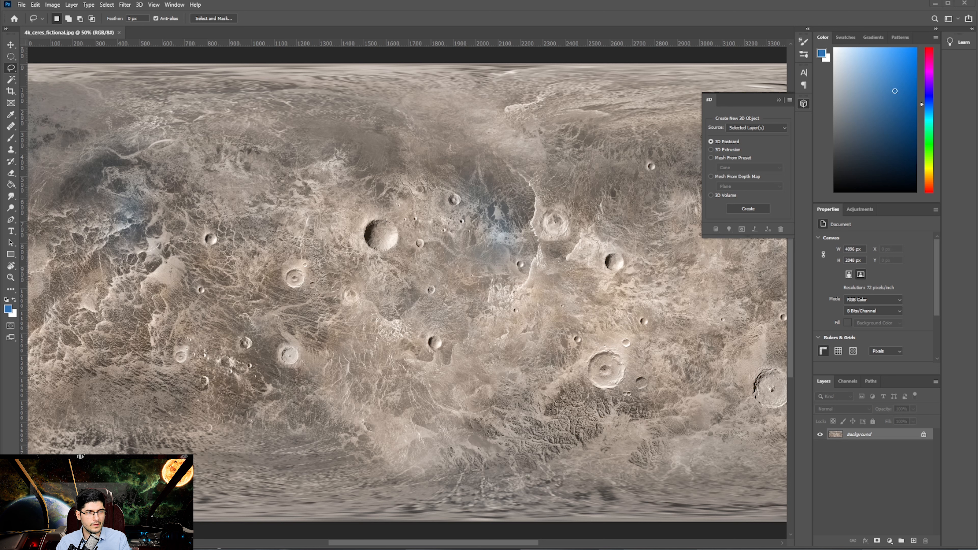
{"action": "left_click_drag", "start_coordinate": [0, 11], "coordinate": [392, 49]}
{"action": "scroll", "coordinate": [473, 221], "scroll_direction": "down", "scroll_amount": 13}
{"action": "scroll", "coordinate": [475, 249], "scroll_direction": "down", "scroll_amount": 12}
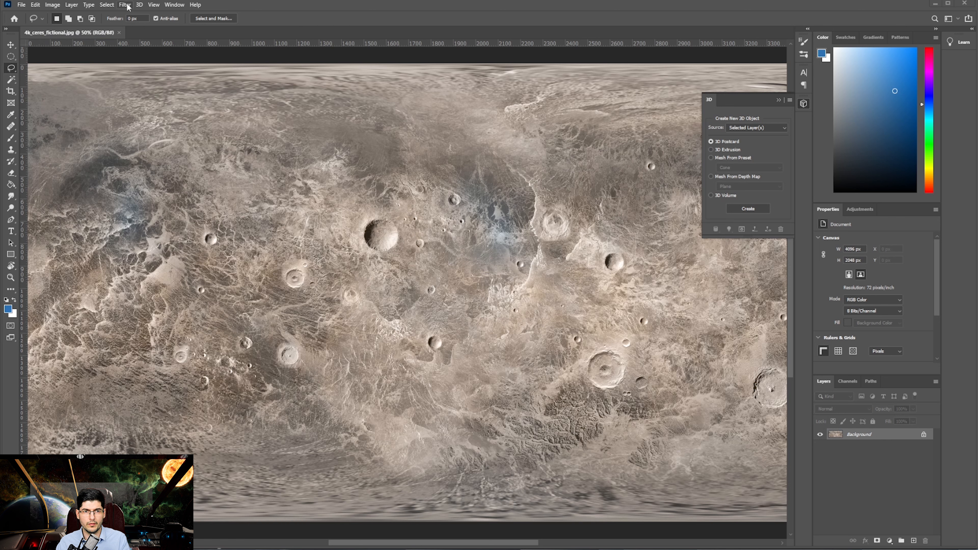
{"action": "left_click", "coordinate": [125, 5]}
{"action": "mouse_move", "coordinate": [144, 160]}
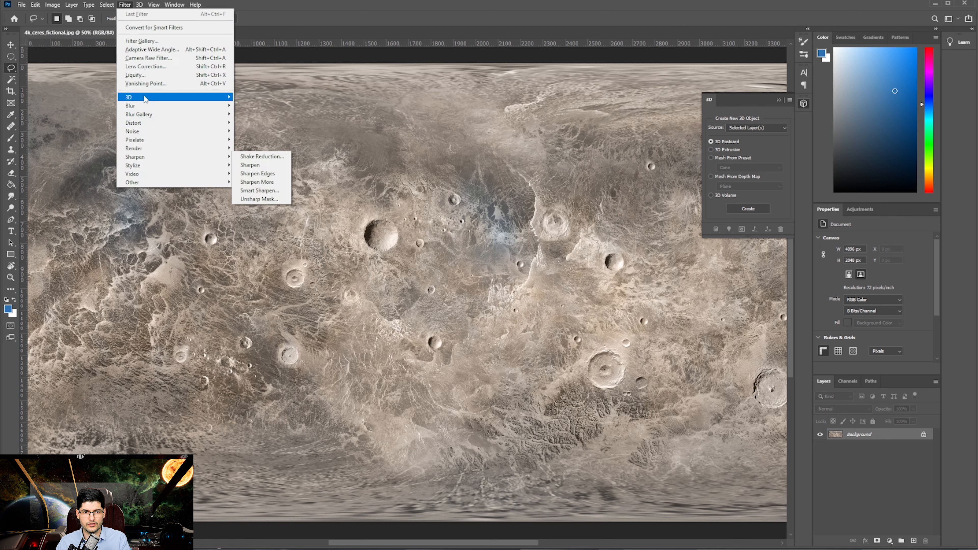
{"action": "mouse_move", "coordinate": [155, 97]}
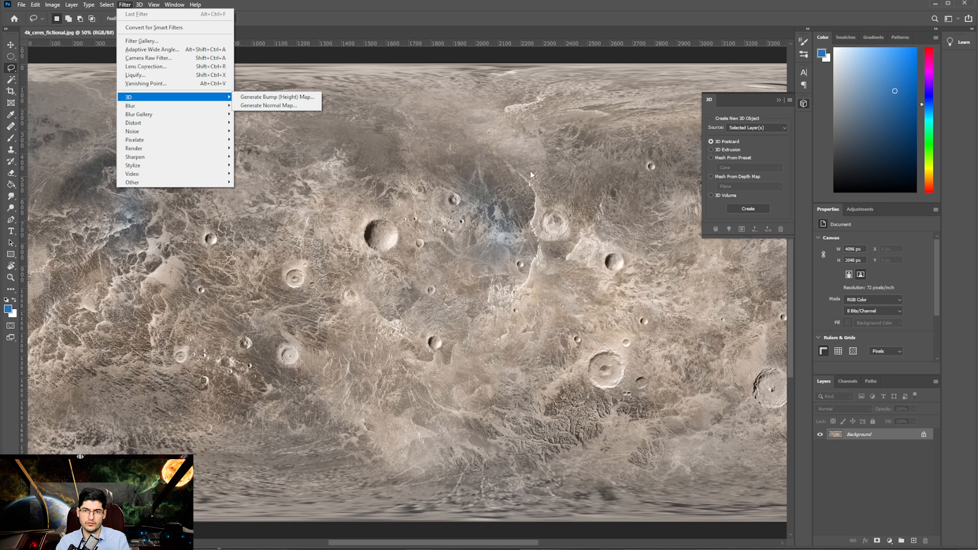
{"action": "left_click", "coordinate": [935, 9]}
{"action": "left_click", "coordinate": [935, 4]}
Step: Try 8192x8192 as the level of detail of Sphere.001's Texture displacement node, then set it to 4096x4096
{"action": "middle_click_drag", "start_coordinate": [461, 409], "coordinate": [410, 416]}
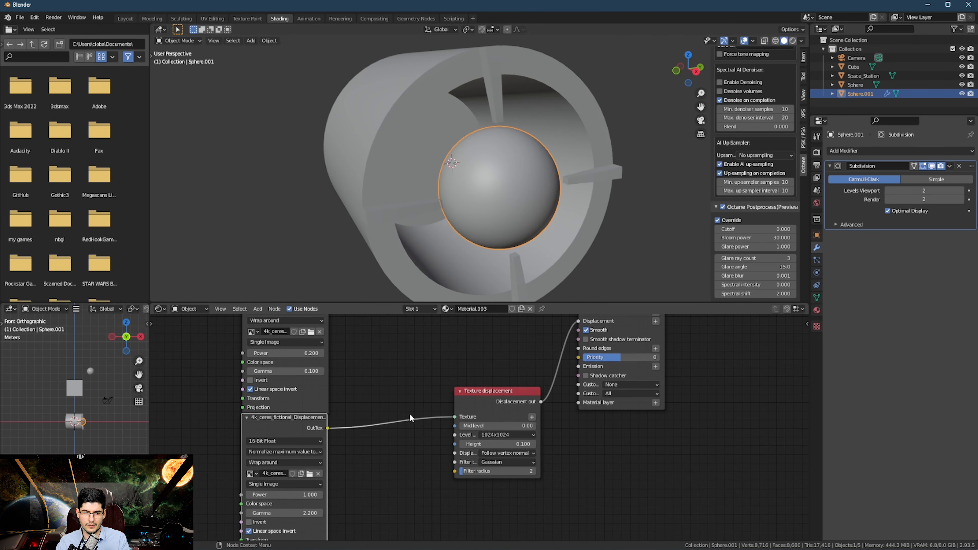
{"action": "left_click", "coordinate": [507, 435]}
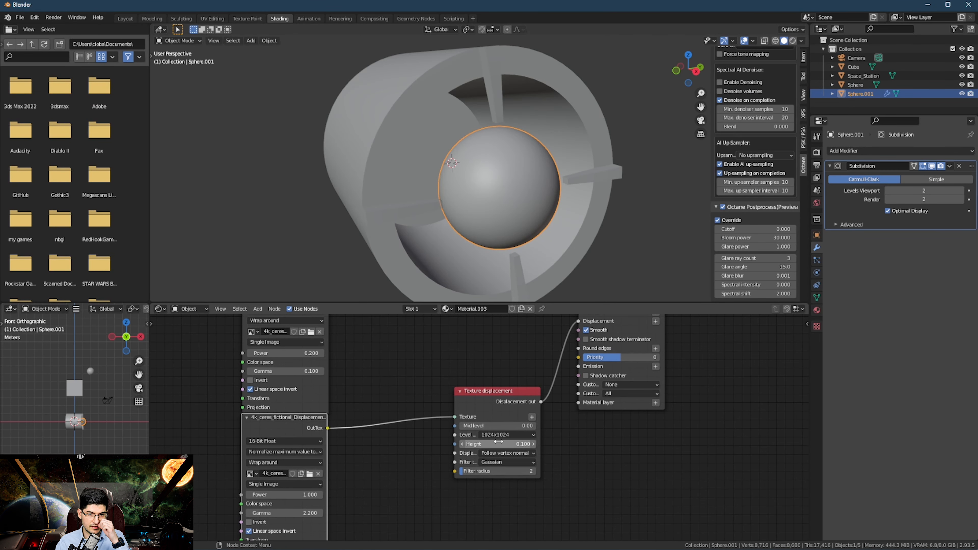
{"action": "left_click", "coordinate": [506, 490]}
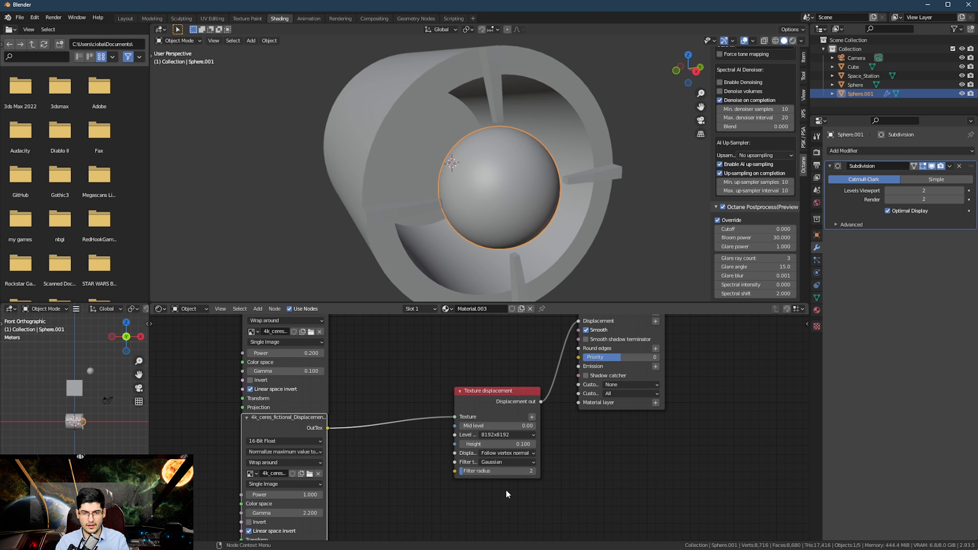
{"action": "left_click", "coordinate": [501, 437]}
{"action": "left_click", "coordinate": [500, 482]}
{"action": "scroll", "coordinate": [453, 418], "scroll_direction": "down", "scroll_amount": 1}
{"action": "middle_click_drag", "start_coordinate": [453, 418], "coordinate": [437, 461]}
Step: Preview Sphere.001 in Rendered shading, examining its craters and the nearby strut up close and the full composition through the camera
{"action": "left_click", "coordinate": [793, 40]}
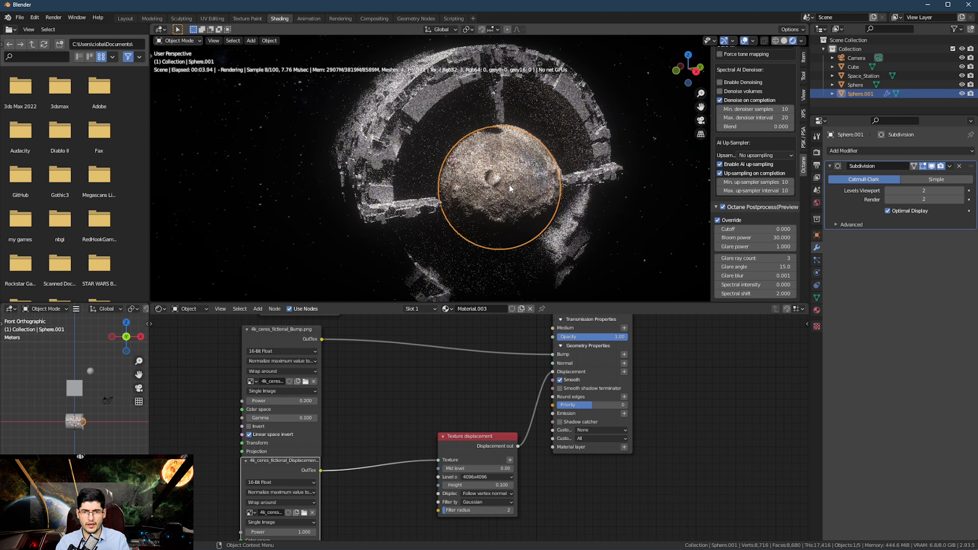
{"action": "scroll", "coordinate": [509, 184], "scroll_direction": "up", "scroll_amount": 8}
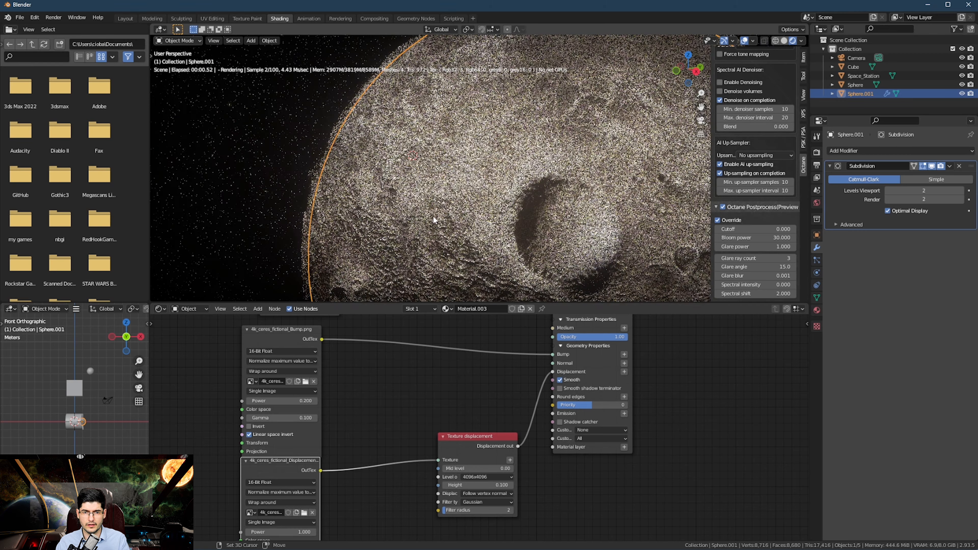
{"action": "middle_click_drag", "start_coordinate": [433, 217], "coordinate": [480, 165], "text": "shift"}
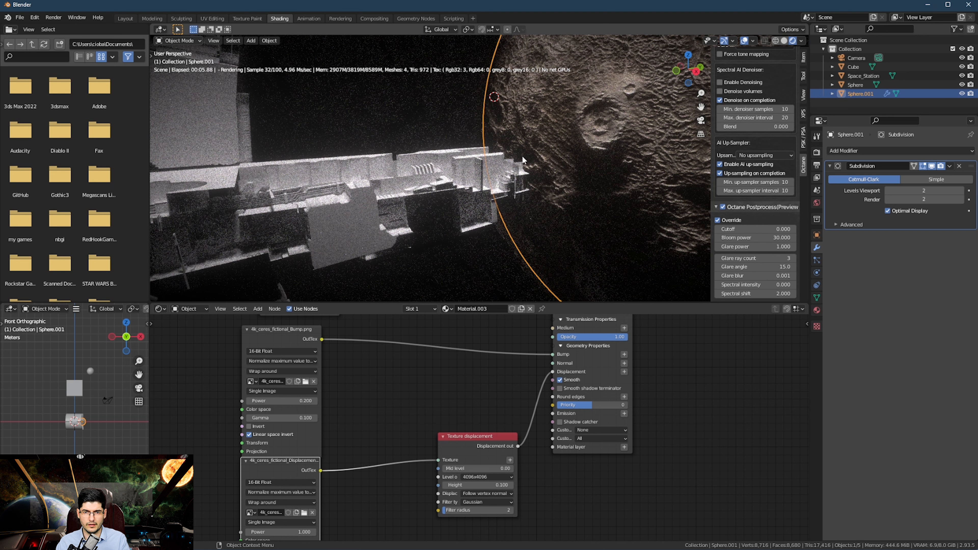
{"action": "key", "text": "KP_0"}
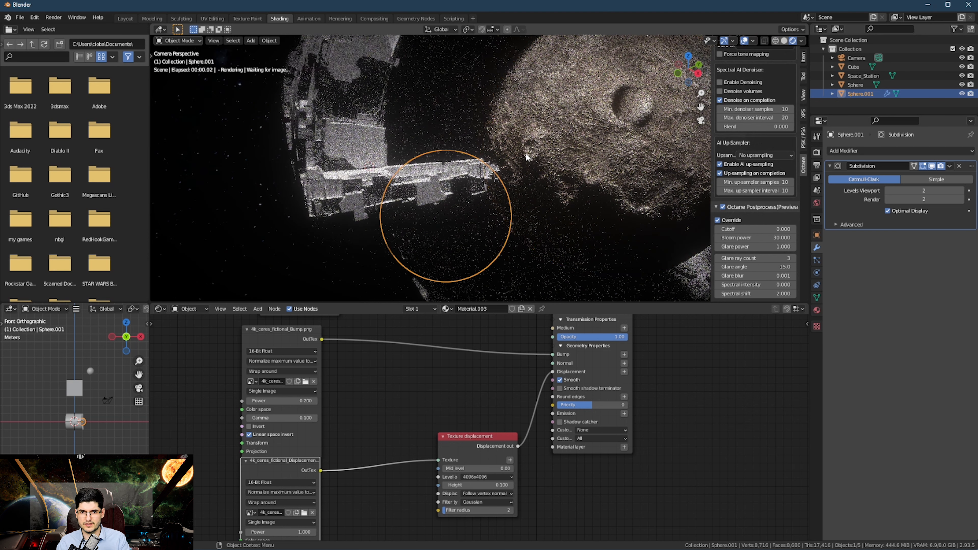
{"action": "scroll", "coordinate": [500, 173], "scroll_direction": "down", "scroll_amount": 1}
{"action": "middle_click_drag", "start_coordinate": [481, 189], "coordinate": [487, 154], "text": "shift"}
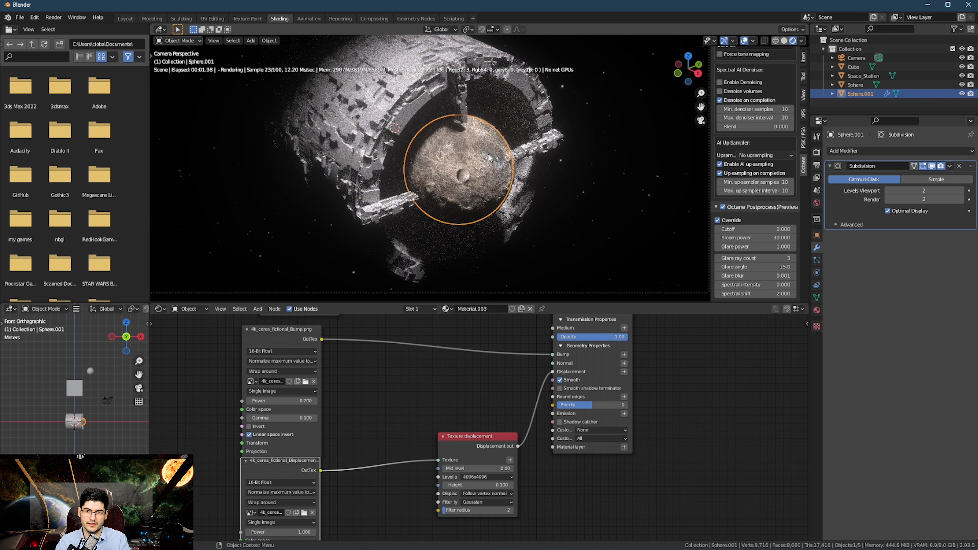
{"action": "left_click", "coordinate": [582, 169]}
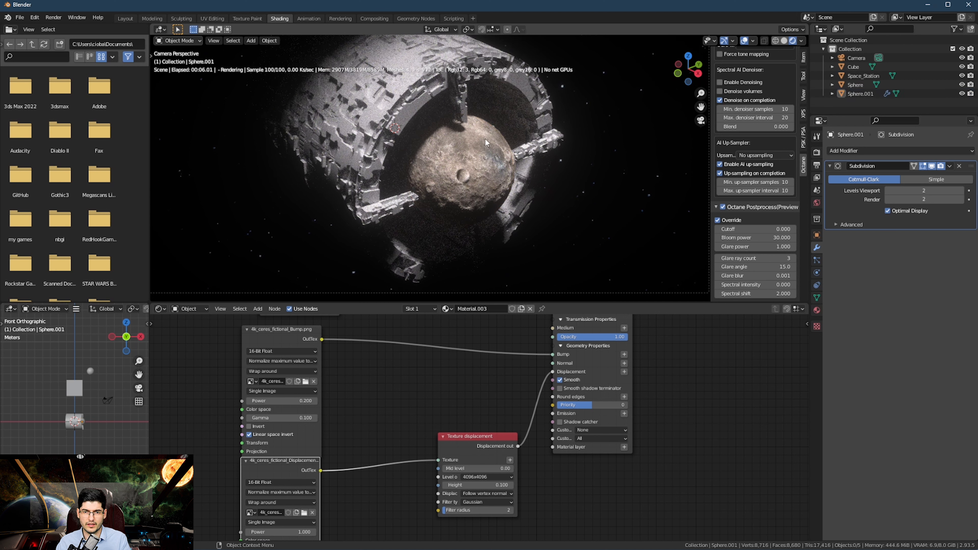
{"action": "scroll", "coordinate": [485, 138], "scroll_direction": "down", "scroll_amount": 3}
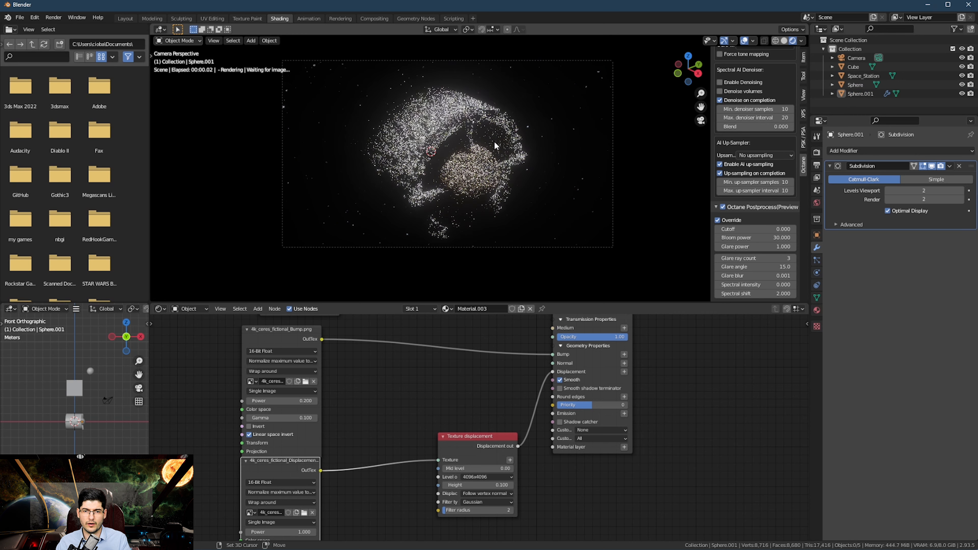
Step: Review the rendered composition through the camera, switch the viewport to Solid shading and select Space_Station
{"action": "scroll", "coordinate": [495, 145], "scroll_direction": "up", "scroll_amount": 1}
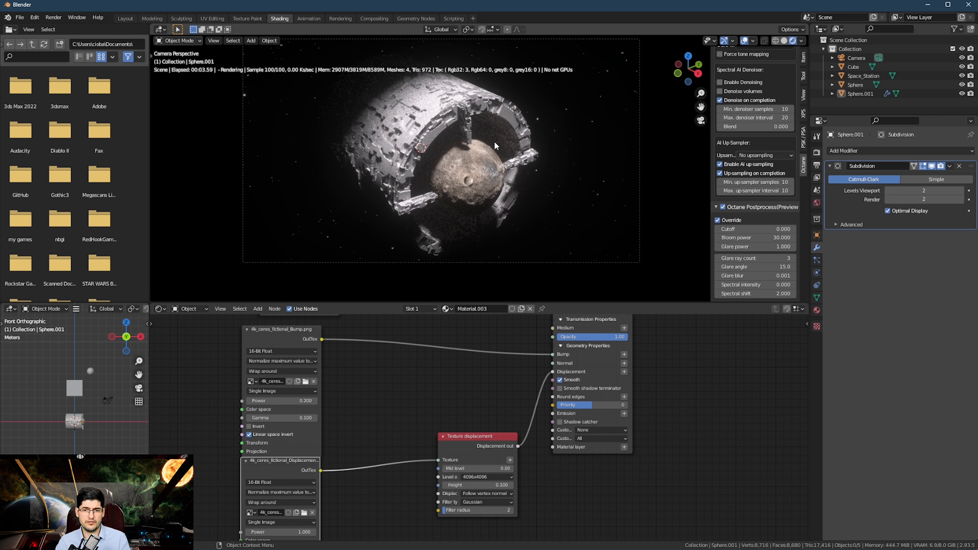
{"action": "middle_click_drag", "start_coordinate": [512, 150], "coordinate": [521, 157], "text": "shift"}
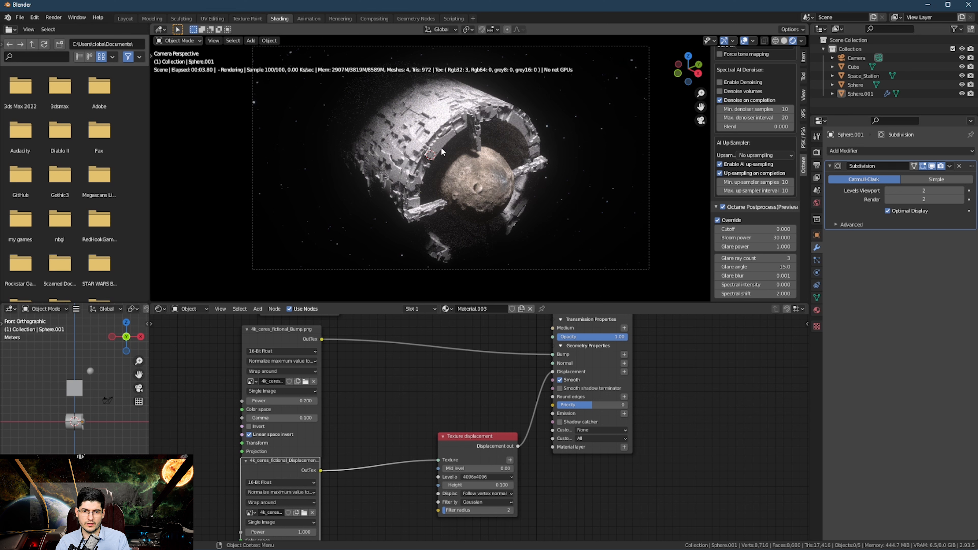
{"action": "left_click", "coordinate": [784, 41]}
{"action": "left_click", "coordinate": [440, 127]}
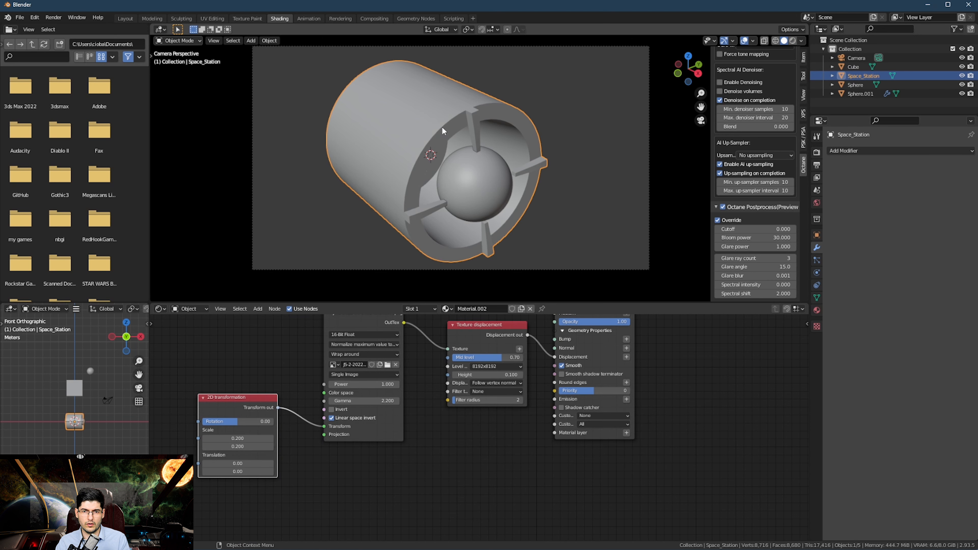
{"action": "key", "text": "shift+a"}
{"action": "mouse_move", "coordinate": [441, 127]}
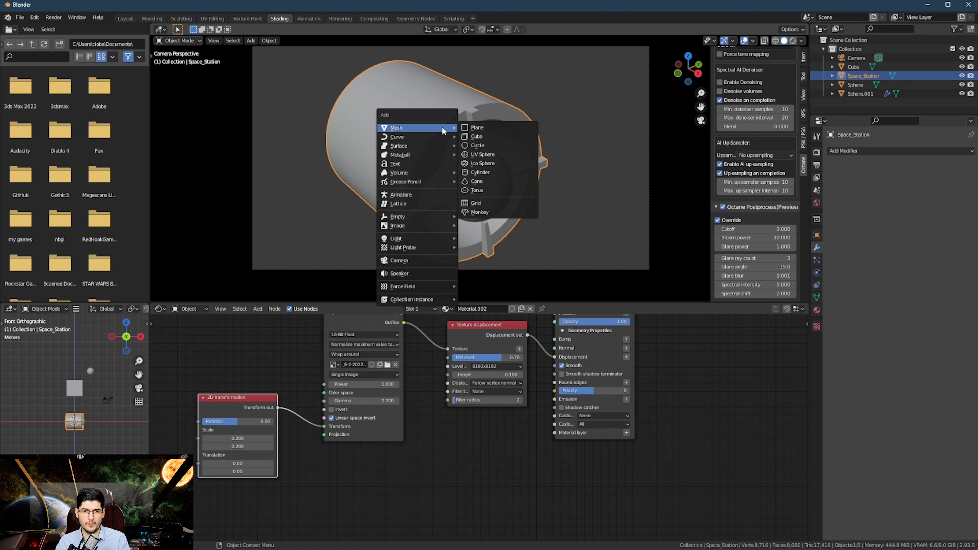
{"action": "key", "text": "Escape"}
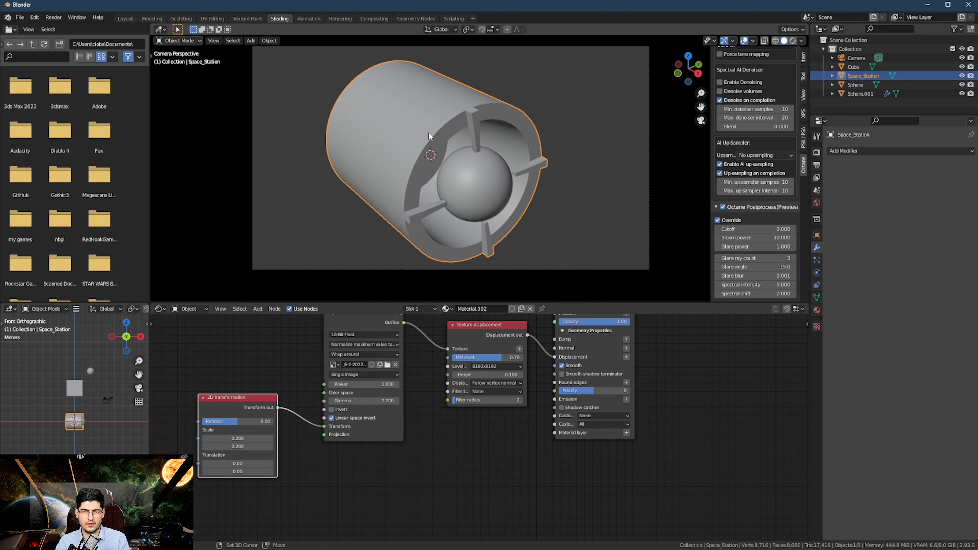
Step: Duplicate Space_Station in place, scale the copy to about 0.728 and move it forward along the X axis
{"action": "key", "text": "shift+d"}
{"action": "right_click", "coordinate": [451, 147]}
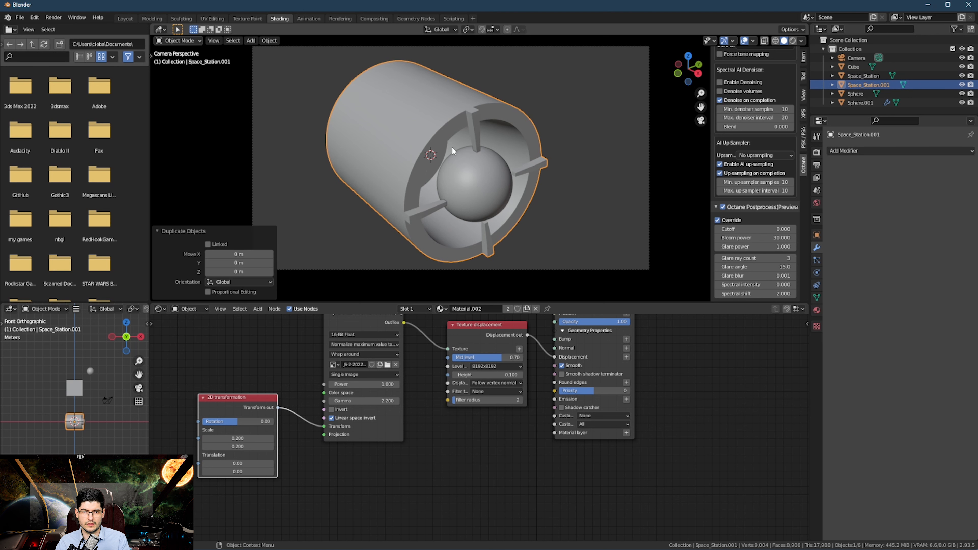
{"action": "key", "text": "s"}
{"action": "key", "text": "Return"}
{"action": "key", "text": "g"}
{"action": "key", "text": "x"}
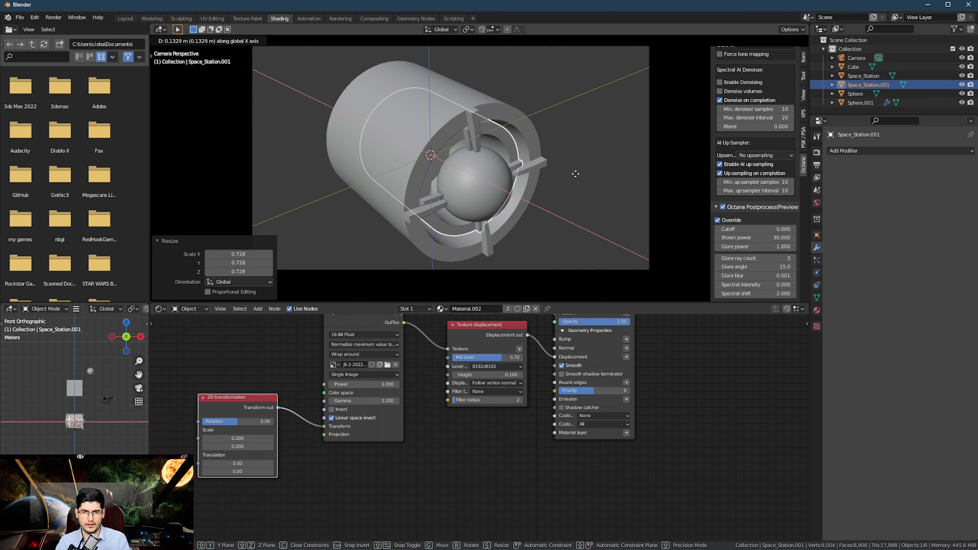
{"action": "left_click", "coordinate": [601, 182]}
Step: Delete the linked wall, rim and strut faces from Space_Station.001, keeping a simple cylindrical shell
{"action": "key", "text": "Tab"}
{"action": "middle_click_drag", "start_coordinate": [600, 182], "coordinate": [491, 112], "text": "shift"}
{"action": "scroll", "coordinate": [491, 112], "scroll_direction": "down", "scroll_amount": 4}
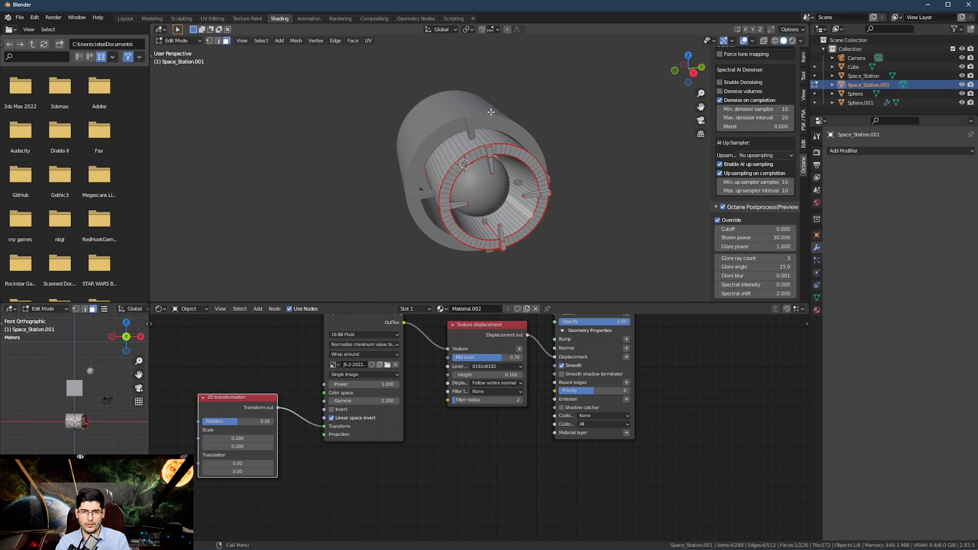
{"action": "key", "text": "KP_Decimal"}
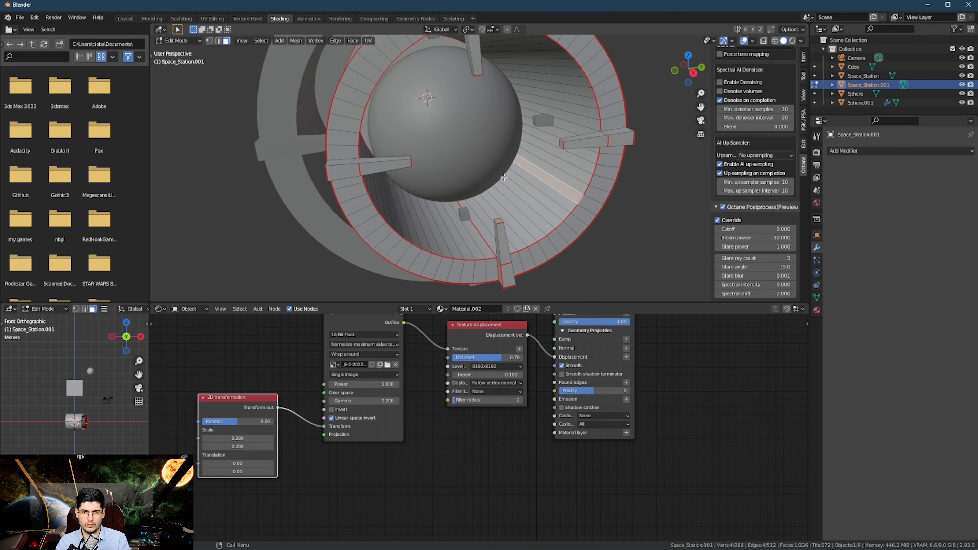
{"action": "key", "text": "ctrl+l"}
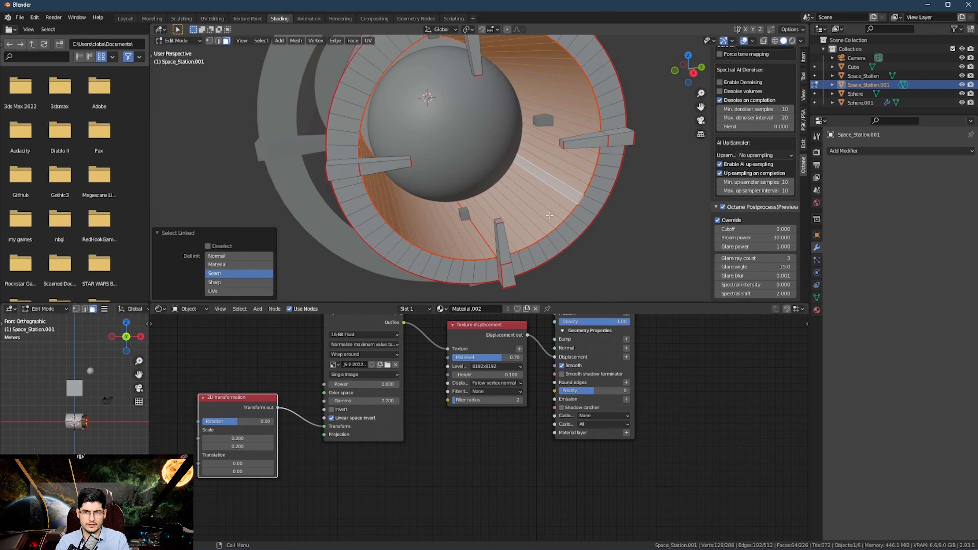
{"action": "key", "text": "l"}
{"action": "middle_click_drag", "start_coordinate": [526, 234], "coordinate": [485, 172]}
{"action": "key", "text": "x"}
{"action": "left_click", "coordinate": [532, 215]}
{"action": "key", "text": "Tab"}
{"action": "key", "text": "Tab"}
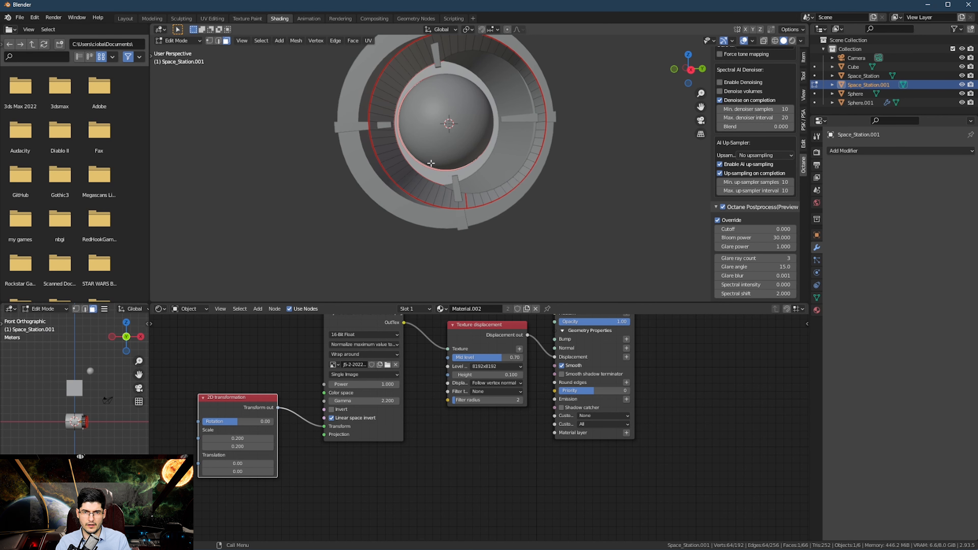
Step: Delete the circular end face of Space_Station.001 and return to Object Mode
{"action": "middle_click_drag", "start_coordinate": [427, 165], "coordinate": [596, 207]}
{"action": "key", "text": "x"}
{"action": "left_click", "coordinate": [419, 168]}
{"action": "key", "text": "Tab"}
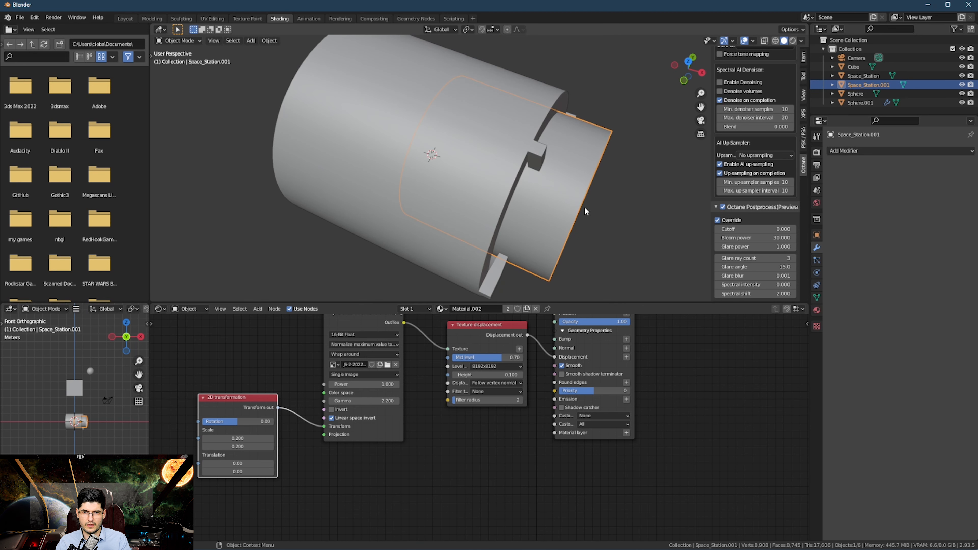
Step: Move Space_Station.001 along the X axis and about -0.068 m along Y so the shell surrounds the sphere
{"action": "key", "text": "g"}
{"action": "key", "text": "x"}
{"action": "left_click", "coordinate": [612, 242]}
{"action": "middle_click_drag", "start_coordinate": [608, 245], "coordinate": [537, 187]}
{"action": "key", "text": "KP_3"}
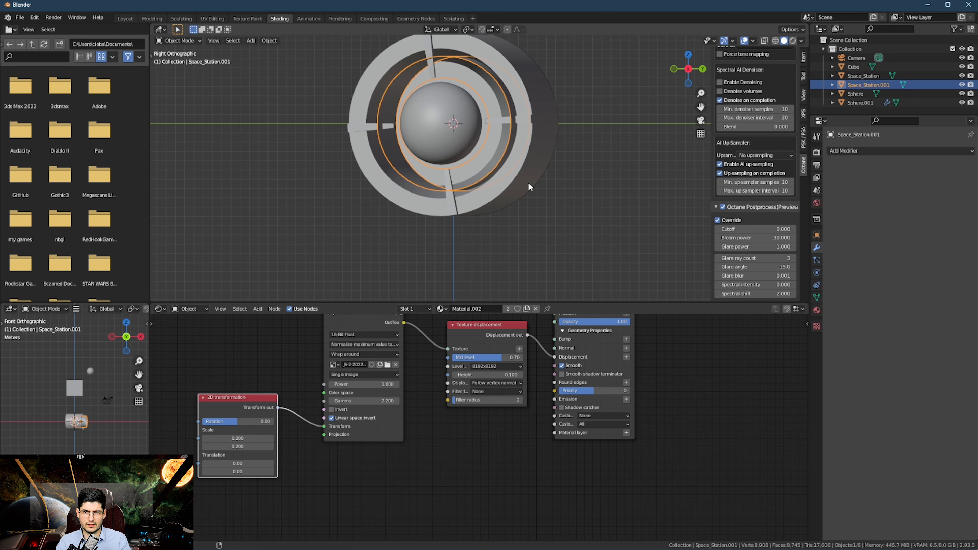
{"action": "key", "text": "g"}
{"action": "key", "text": "y"}
{"action": "left_click", "coordinate": [522, 184]}
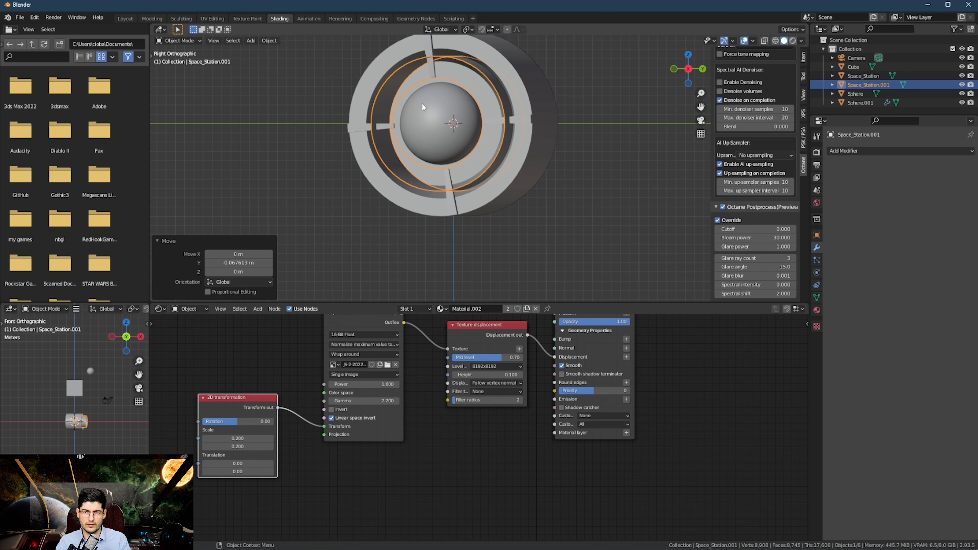
{"action": "middle_click_drag", "start_coordinate": [421, 104], "coordinate": [544, 124]}
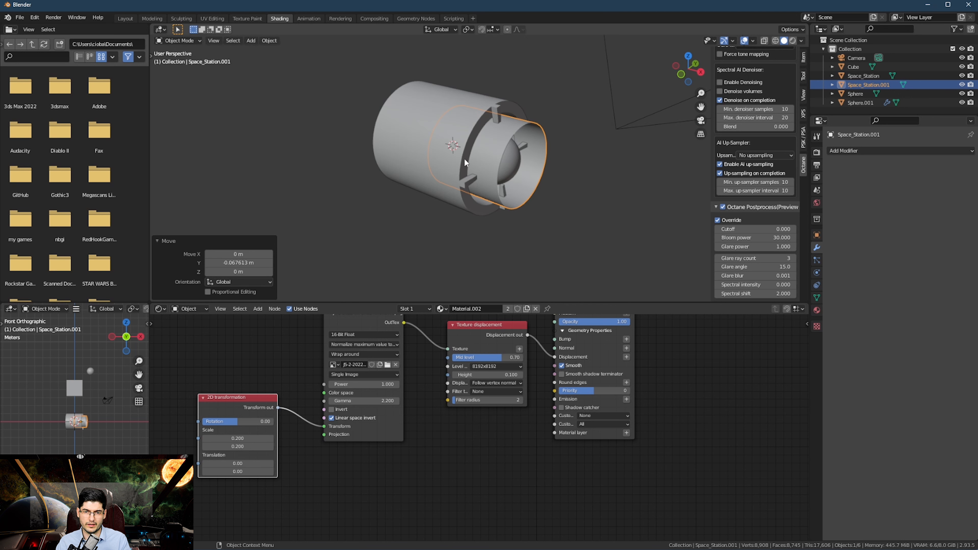
{"action": "scroll", "coordinate": [479, 157], "scroll_direction": "up", "scroll_amount": 2}
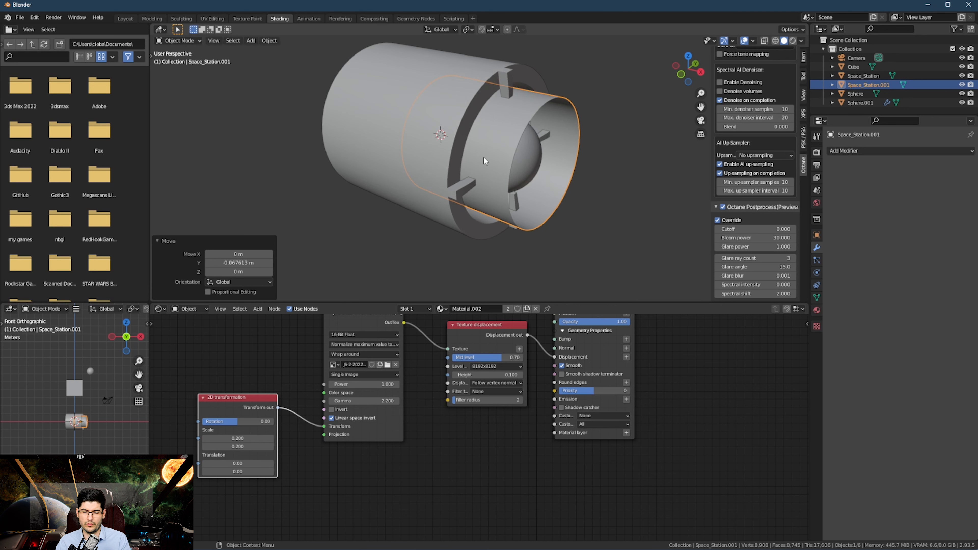
{"action": "middle_click_drag", "start_coordinate": [483, 157], "coordinate": [470, 155]}
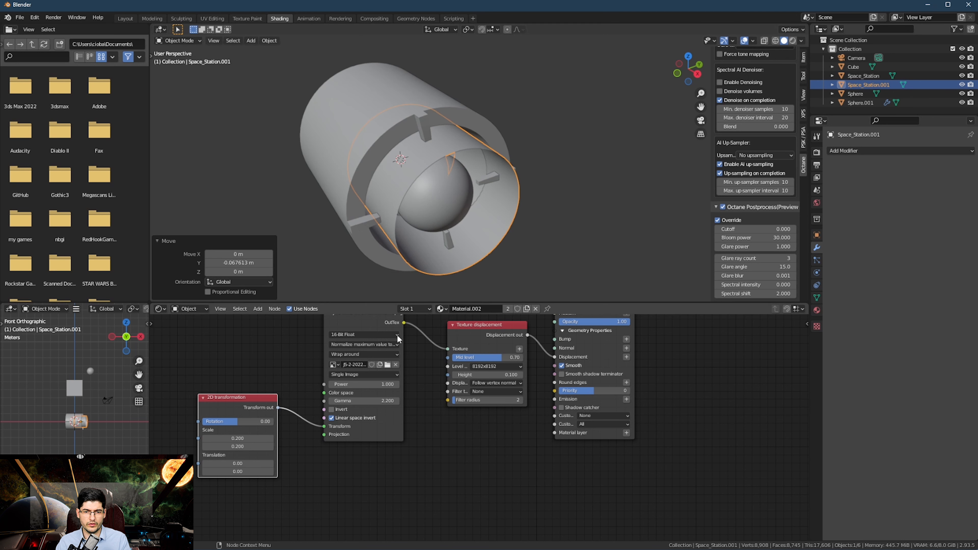
Step: Delete the seamless image and Texture displacement nodes from Material.002, keeping the 2D transformation node and moving it aside
{"action": "middle_click_drag", "start_coordinate": [432, 423], "coordinate": [431, 498]}
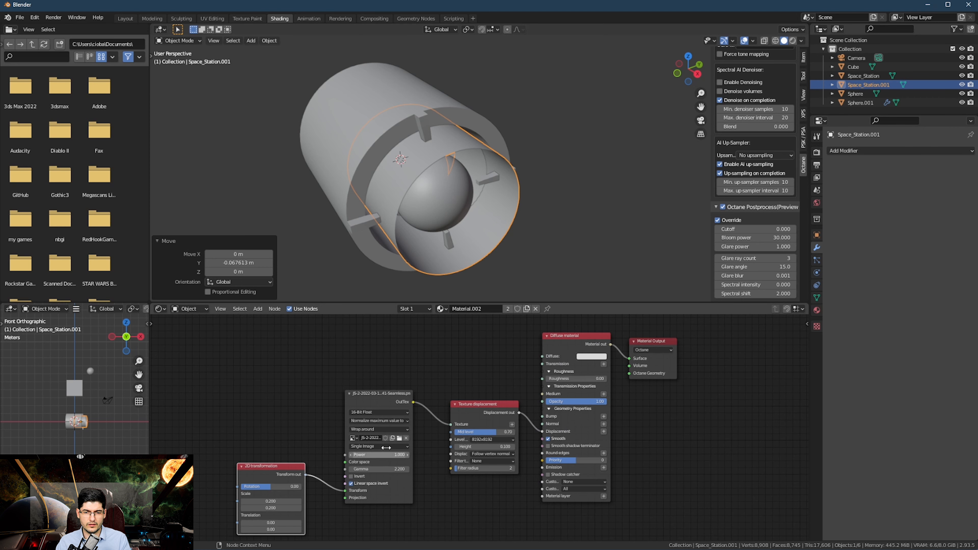
{"action": "scroll", "coordinate": [460, 378], "scroll_direction": "down", "scroll_amount": 1}
{"action": "left_click_drag", "start_coordinate": [496, 357], "coordinate": [265, 512]}
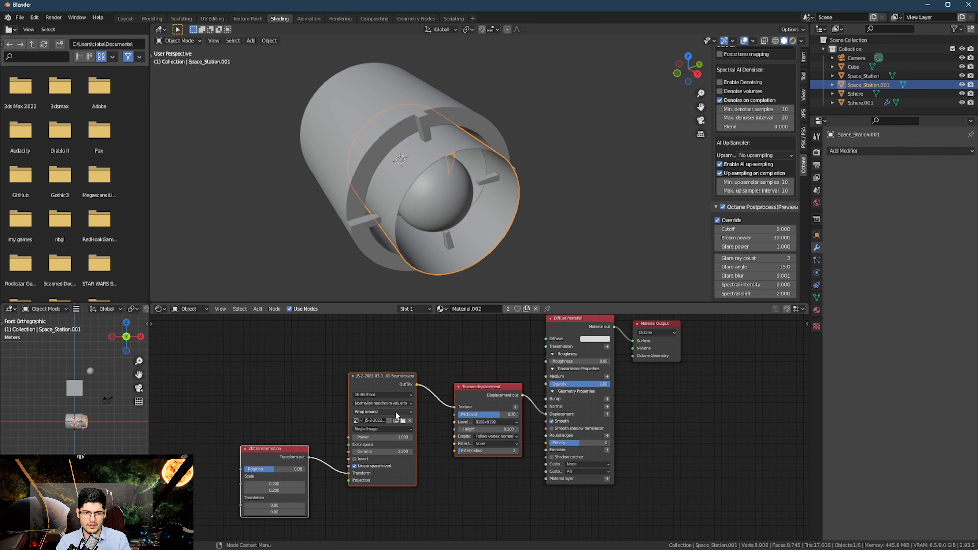
{"action": "left_click", "coordinate": [304, 456]}
{"action": "left_click_drag", "start_coordinate": [278, 450], "coordinate": [270, 327]}
{"action": "left_click_drag", "start_coordinate": [487, 343], "coordinate": [355, 443]}
{"action": "key", "text": "x"}
{"action": "middle_click_drag", "start_coordinate": [362, 363], "coordinate": [353, 431]}
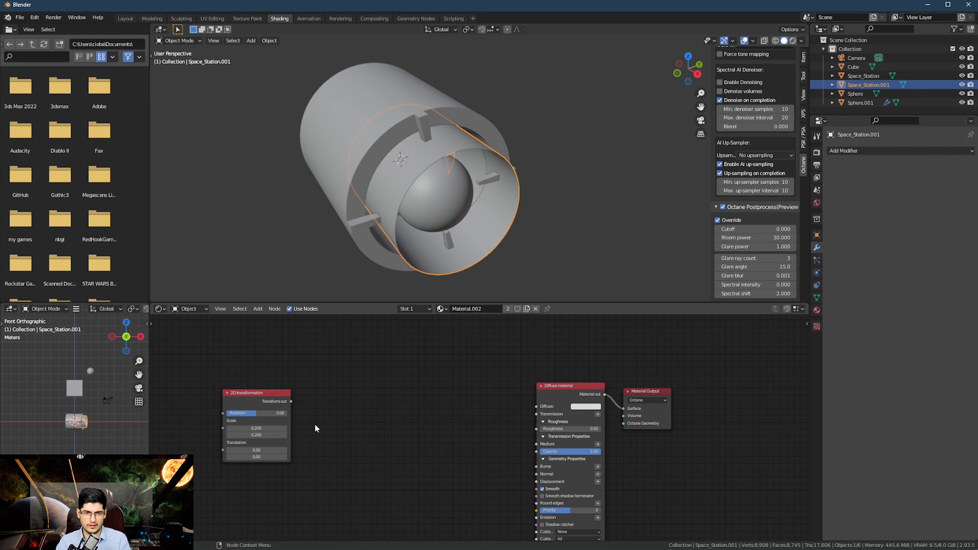
{"action": "left_click_drag", "start_coordinate": [266, 394], "coordinate": [302, 373]}
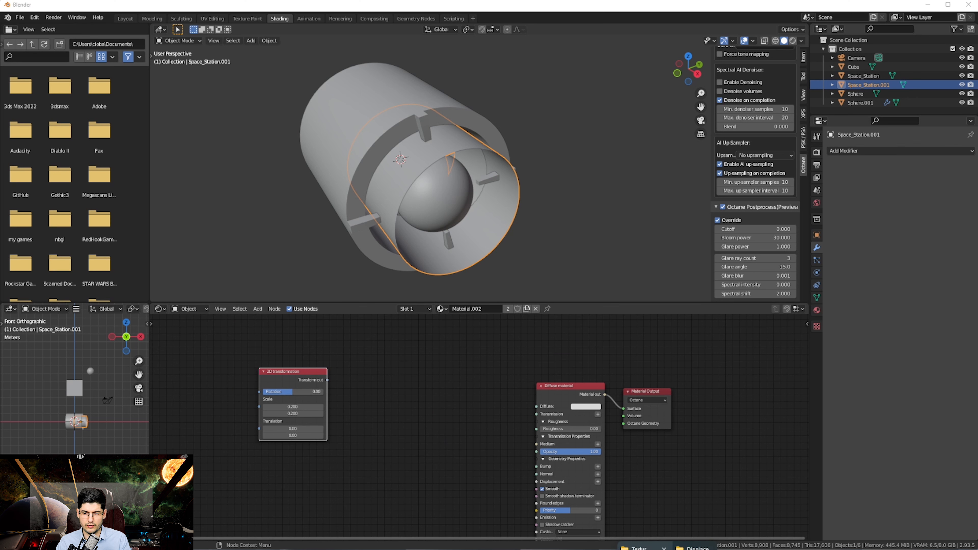
{"action": "key", "text": "alt+Tab"}
{"action": "left_click", "coordinate": [631, 266]}
{"action": "left_click", "coordinate": [727, 222]}
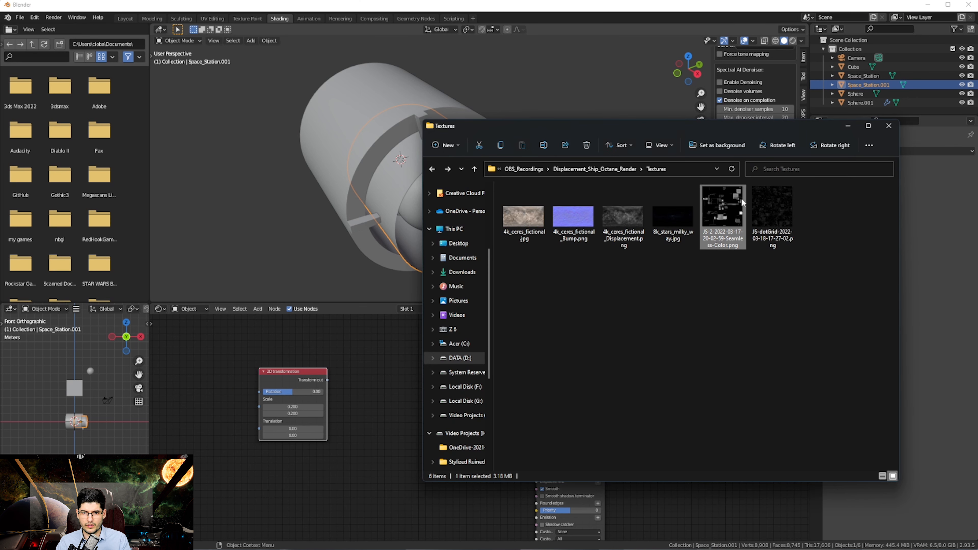
{"action": "double_click", "coordinate": [720, 220]}
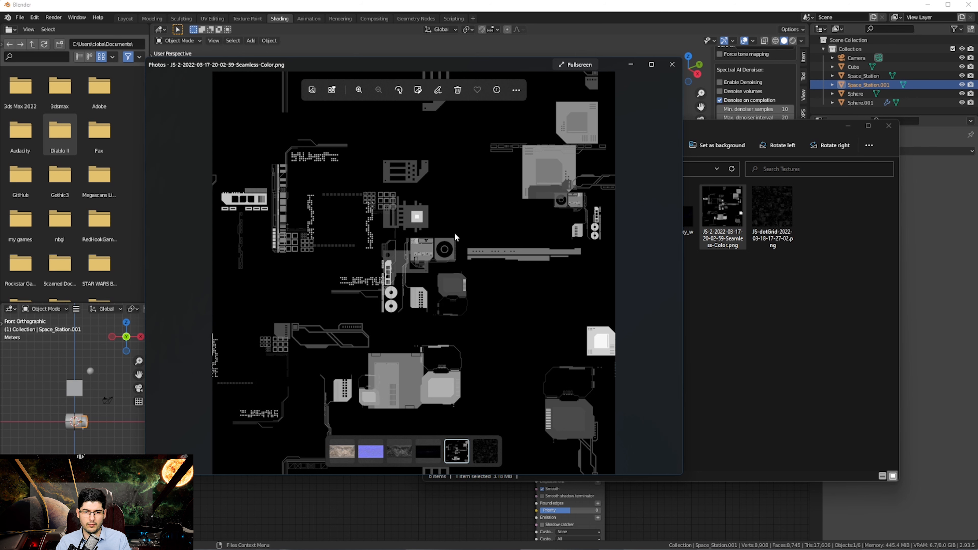
{"action": "left_click", "coordinate": [672, 66]}
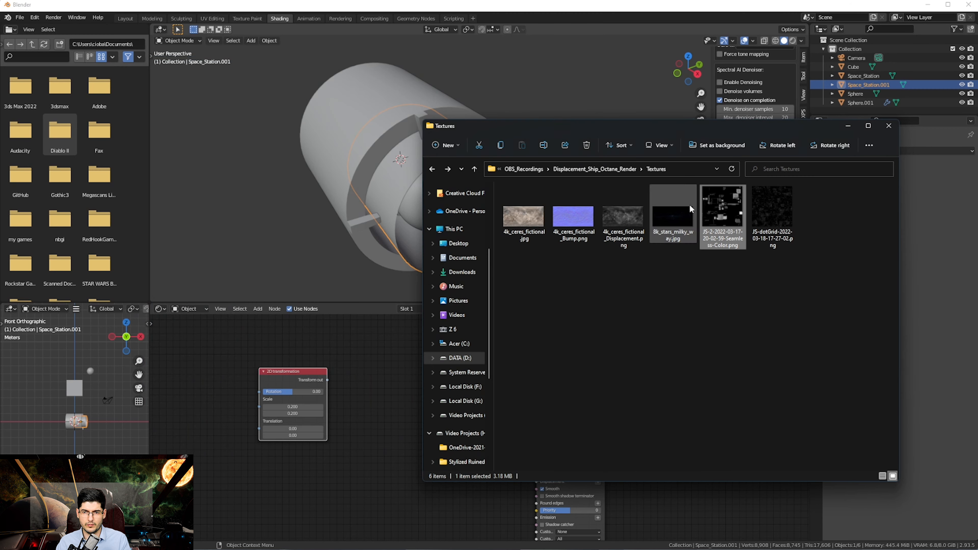
{"action": "left_click_drag", "start_coordinate": [348, 379], "coordinate": [346, 380]}
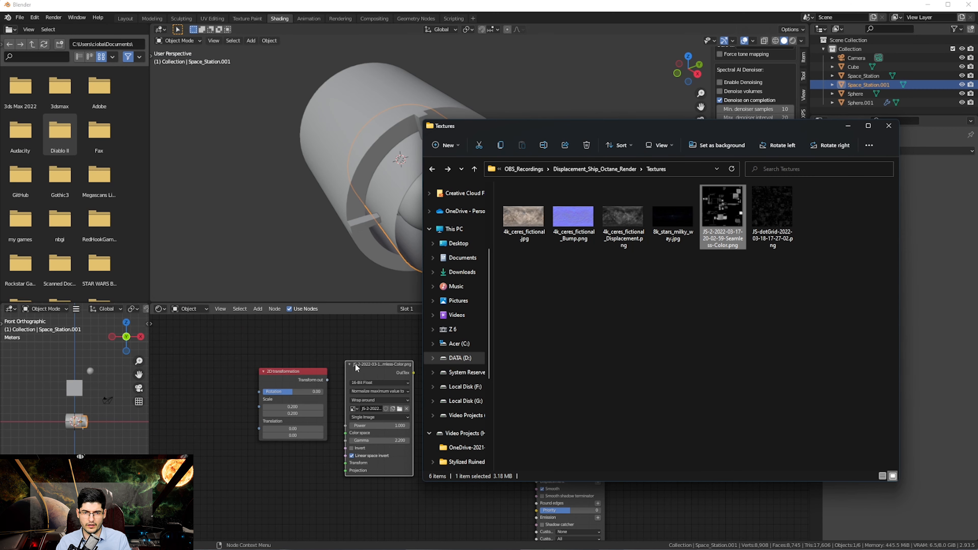
{"action": "scroll", "coordinate": [365, 332], "scroll_direction": "up", "scroll_amount": 1}
{"action": "left_click", "coordinate": [365, 331]}
{"action": "middle_click_drag", "start_coordinate": [362, 338], "coordinate": [342, 336]}
{"action": "scroll", "coordinate": [343, 341], "scroll_direction": "up", "scroll_amount": 1}
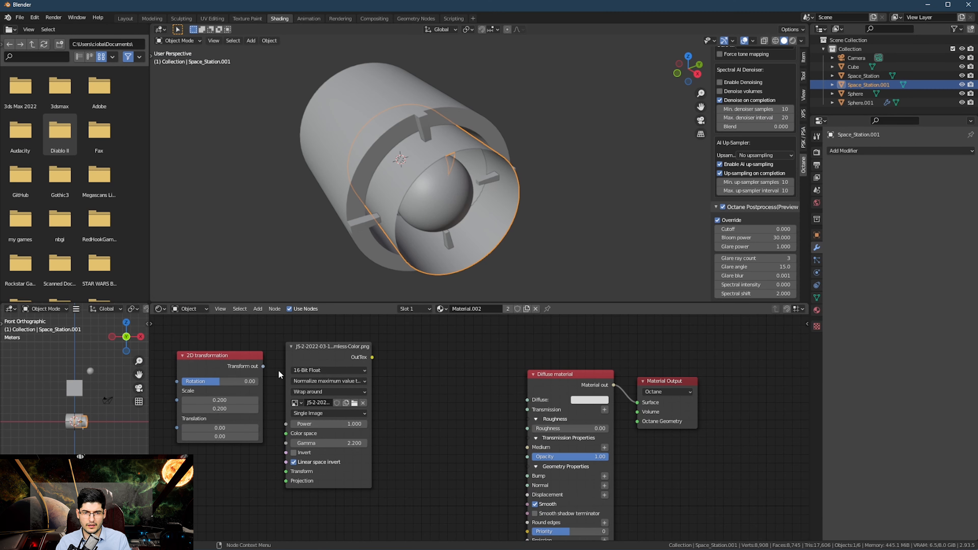
Step: Connect the 2D transformation node's output to the Transform input of the Seamless-Color image node
{"action": "left_click_drag", "start_coordinate": [263, 366], "coordinate": [279, 425]}
{"action": "key", "text": "ctrl+z"}
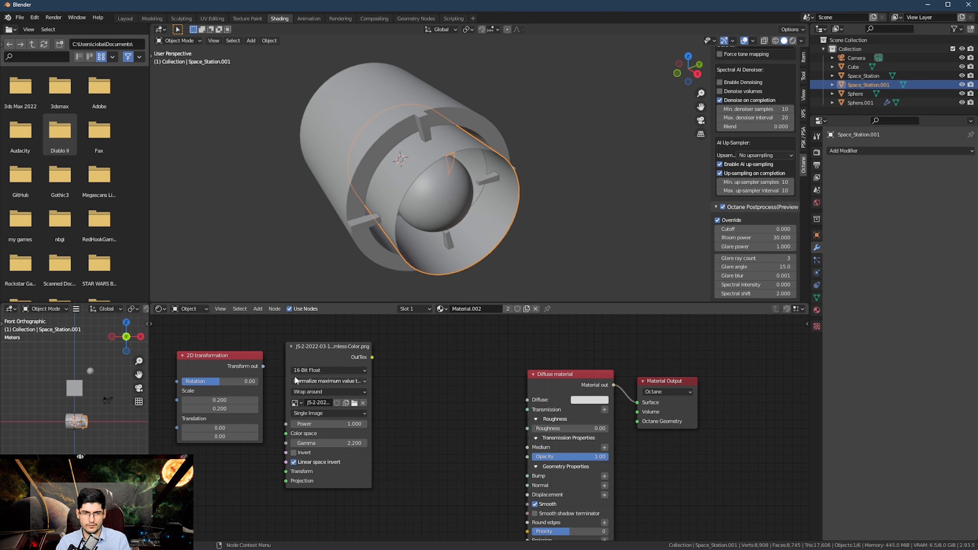
{"action": "left_click_drag", "start_coordinate": [302, 357], "coordinate": [330, 362]}
{"action": "left_click_drag", "start_coordinate": [262, 367], "coordinate": [269, 378]}
{"action": "left_click_drag", "start_coordinate": [314, 473], "coordinate": [315, 482]}
{"action": "key", "text": "ctrl+z"}
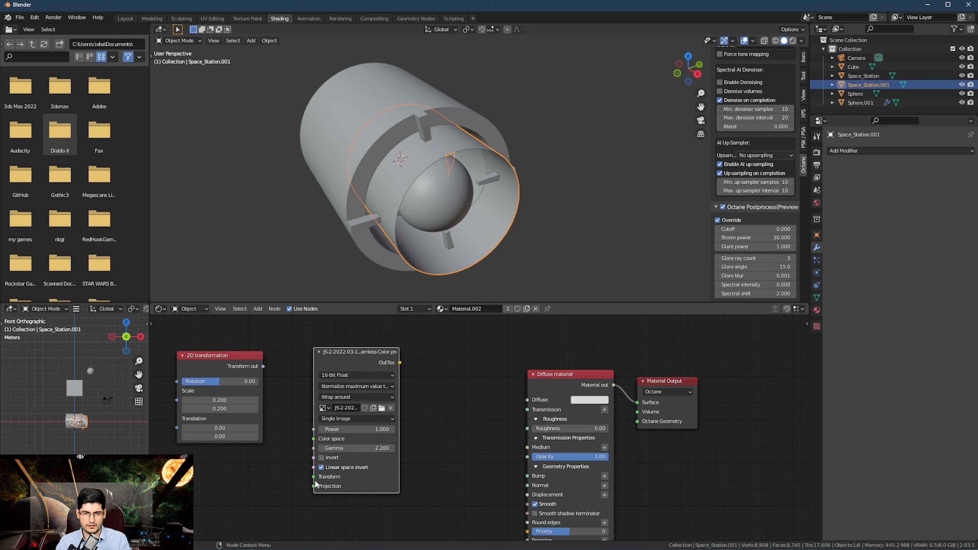
{"action": "left_click_drag", "start_coordinate": [263, 365], "coordinate": [301, 441]}
{"action": "left_click_drag", "start_coordinate": [314, 479], "coordinate": [315, 478]}
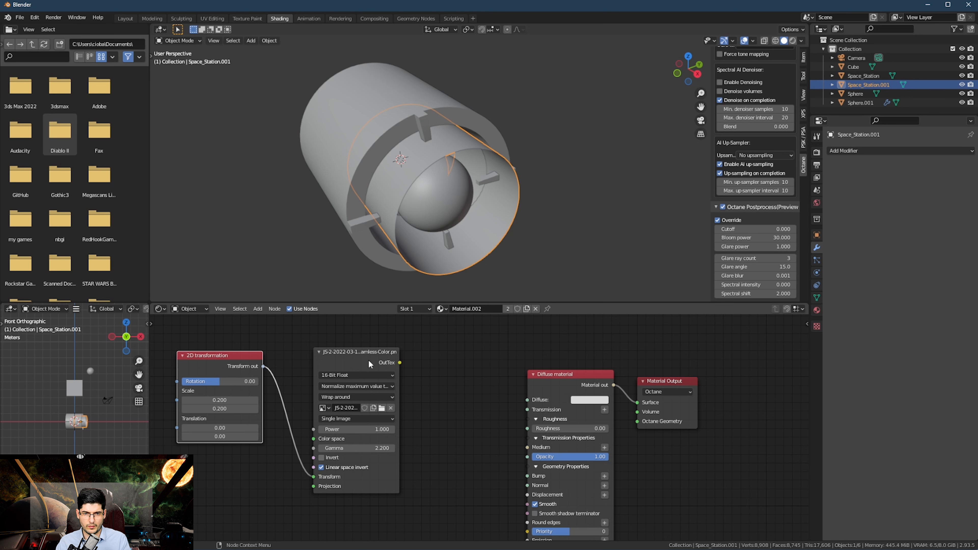
Step: Link the Seamless-Color image's OutTex to the Diffuse material's Diffuse and Opacity inputs and preview it in Rendered shading
{"action": "left_click_drag", "start_coordinate": [400, 363], "coordinate": [526, 399]}
{"action": "scroll", "coordinate": [461, 410], "scroll_direction": "up", "scroll_amount": 1}
{"action": "middle_click_drag", "start_coordinate": [462, 410], "coordinate": [422, 369]}
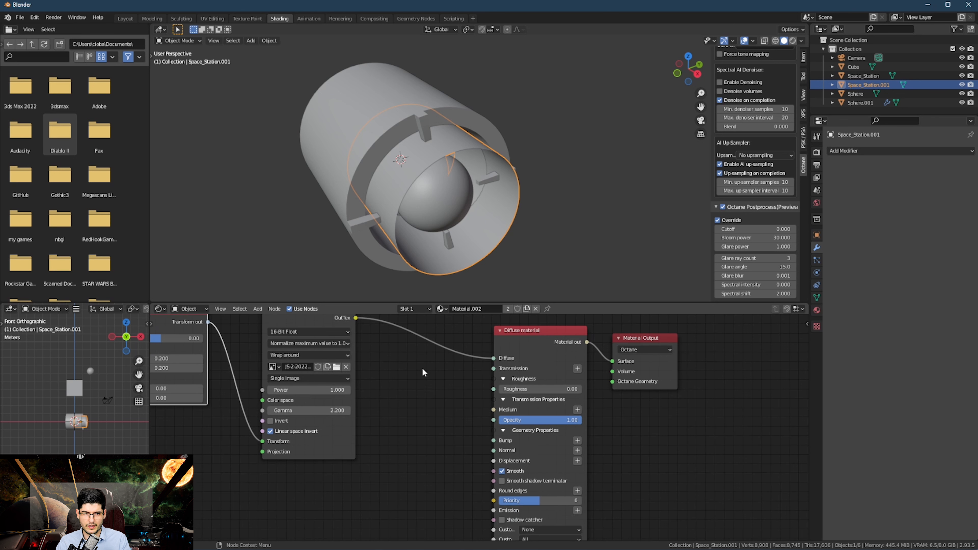
{"action": "left_click_drag", "start_coordinate": [355, 317], "coordinate": [493, 419]}
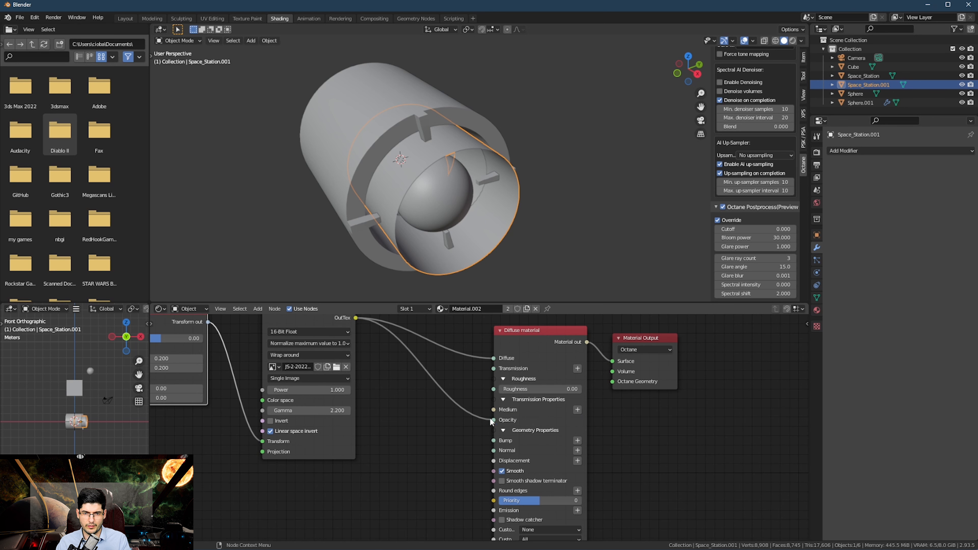
{"action": "middle_click_drag", "start_coordinate": [428, 369], "coordinate": [407, 401]}
{"action": "scroll", "coordinate": [406, 401], "scroll_direction": "down", "scroll_amount": 1}
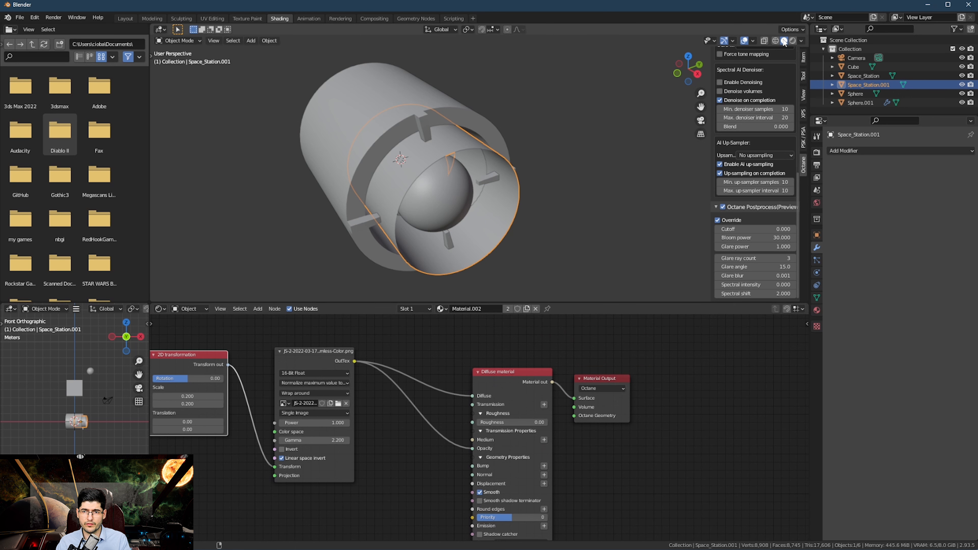
{"action": "left_click", "coordinate": [791, 41]}
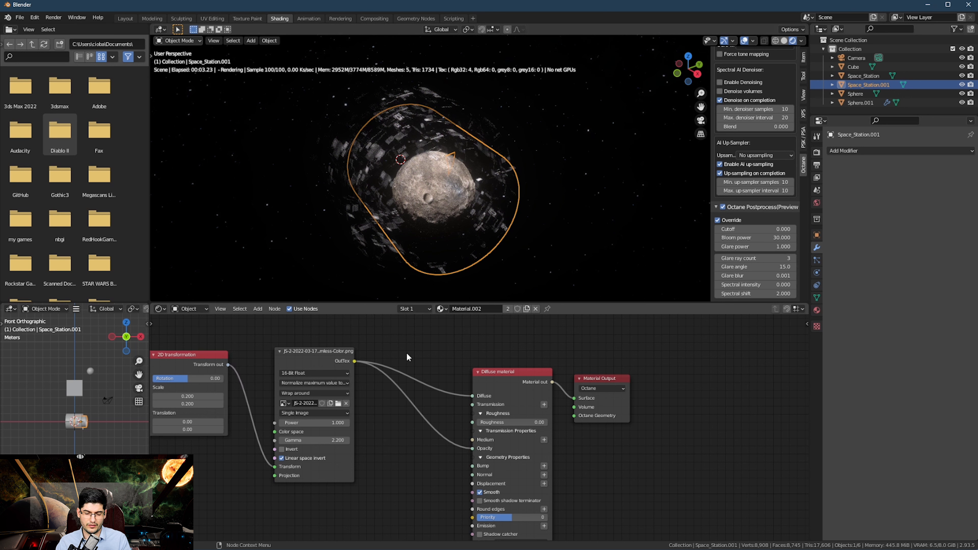
Step: Undo the Diffuse, Opacity and Transform links of the Seamless-Color image node in Material.002
{"action": "key", "text": "ctrl+z"}
{"action": "key", "text": "ctrl+z"}
{"action": "key", "text": "ctrl+z"}
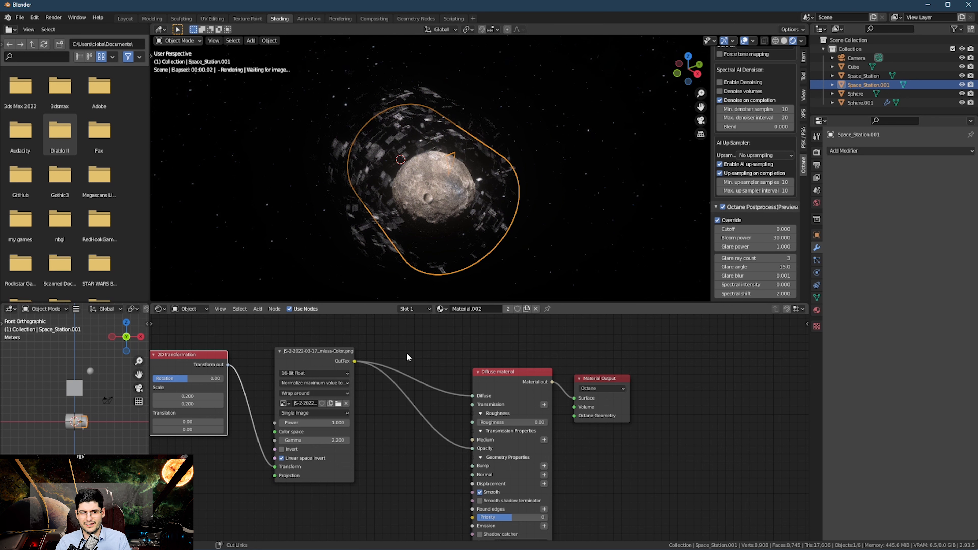
{"action": "key", "text": "ctrl+z"}
{"action": "key", "text": "ctrl+z"}
{"action": "key", "text": "ctrl+z"}
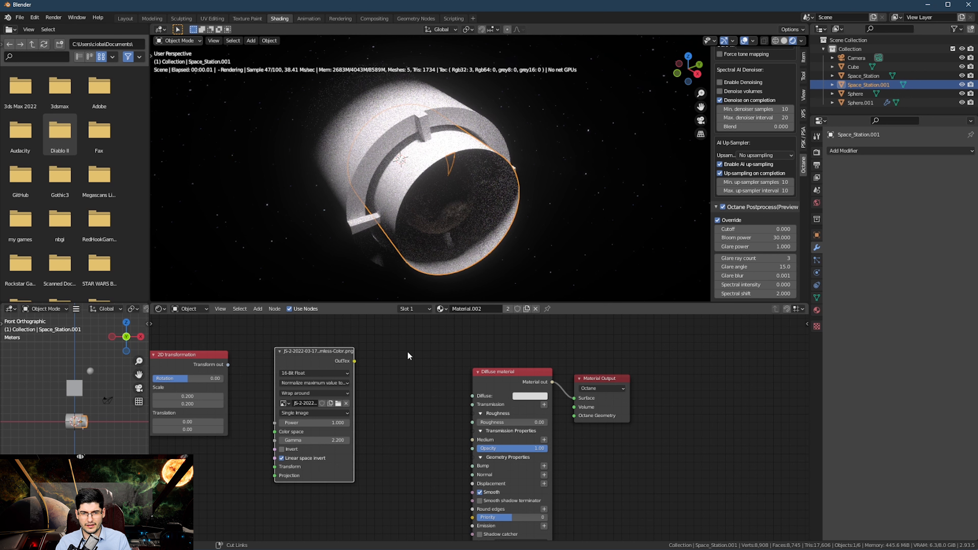
Step: Step back through the edit history to bring back Material.002's texture displacement nodes and their links
{"action": "key", "text": "ctrl+shift+z"}
{"action": "key", "text": "ctrl+shift+z"}
{"action": "key", "text": "ctrl+shift+z"}
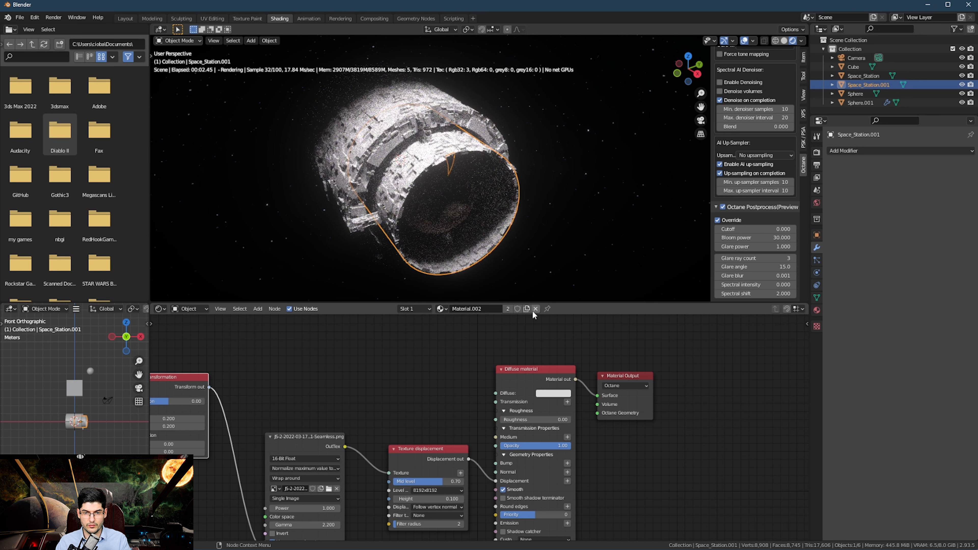
{"action": "left_click", "coordinate": [401, 185]}
{"action": "left_click", "coordinate": [411, 157]}
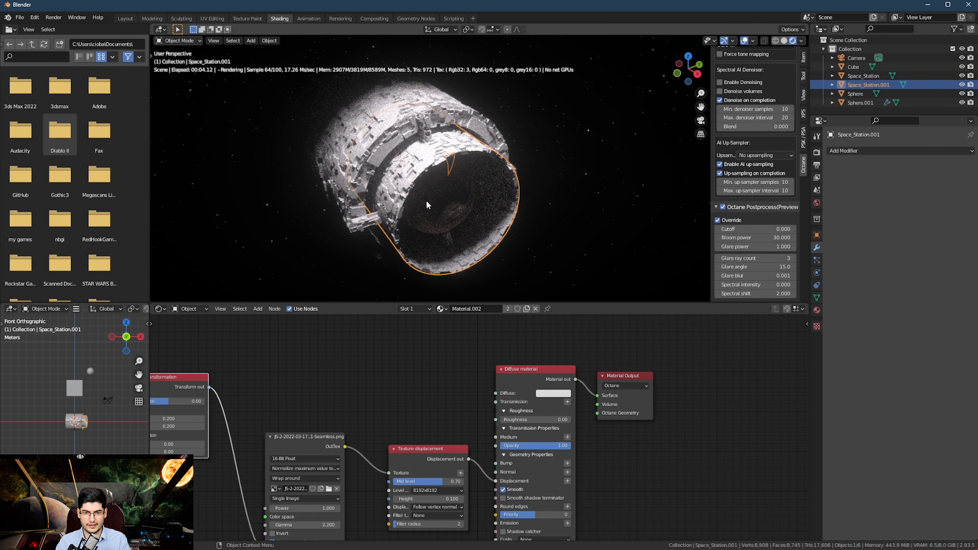
Step: Make Space_Station.001's material a single-user copy and delete its texture displacement node together with the image node feeding it
{"action": "left_click", "coordinate": [527, 309]}
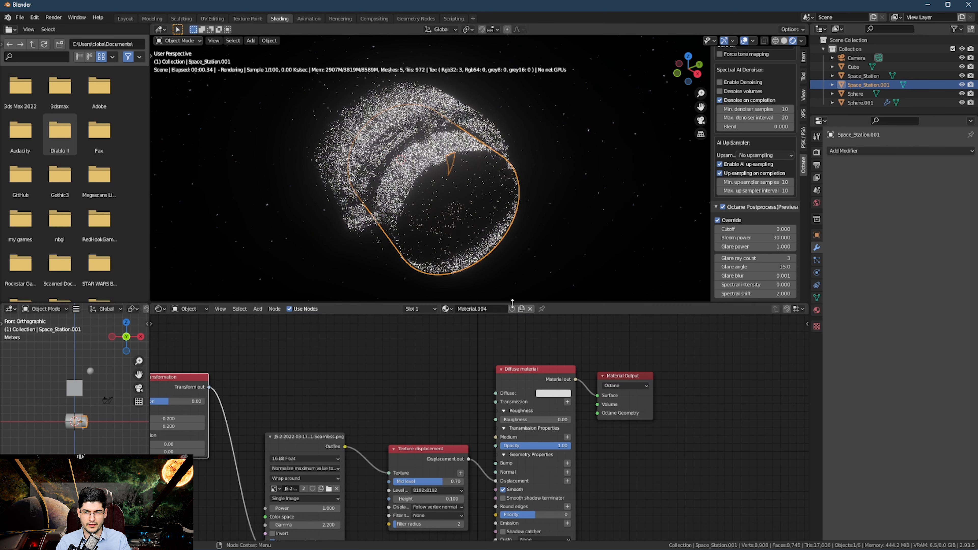
{"action": "middle_click_drag", "start_coordinate": [342, 411], "coordinate": [371, 383]}
{"action": "scroll", "coordinate": [371, 383], "scroll_direction": "down", "scroll_amount": 2}
{"action": "left_click_drag", "start_coordinate": [440, 367], "coordinate": [335, 463]}
{"action": "key", "text": "x"}
{"action": "key", "text": "alt+Tab"}
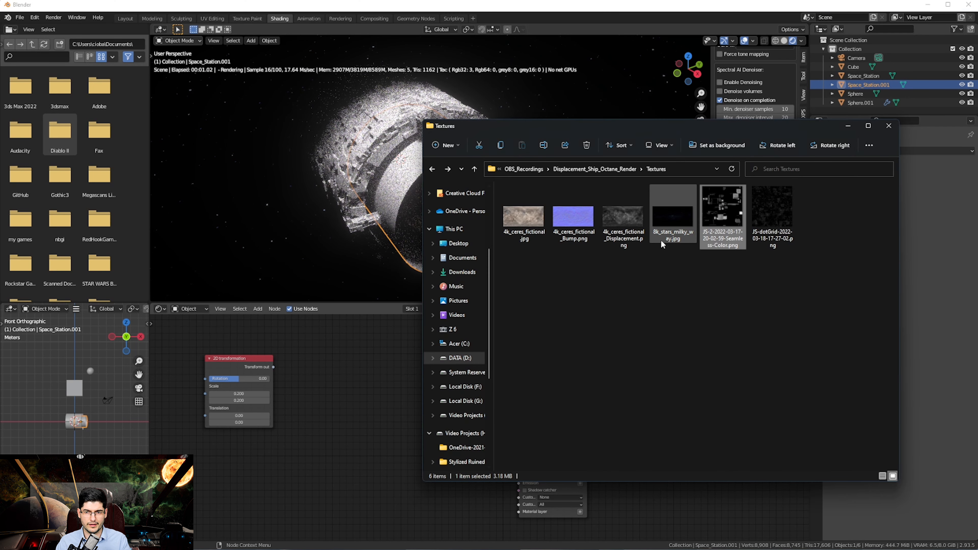
{"action": "left_click_drag", "start_coordinate": [722, 216], "coordinate": [505, 378]}
{"action": "left_click", "coordinate": [355, 375]}
Step: Link the Seamless-Color image's OutTex to Diffuse and Opacity, feed its Transform from the 2D transformation node, and space out both nodes
{"action": "left_click_drag", "start_coordinate": [364, 397], "coordinate": [519, 371]}
{"action": "left_click_drag", "start_coordinate": [364, 399], "coordinate": [517, 419]}
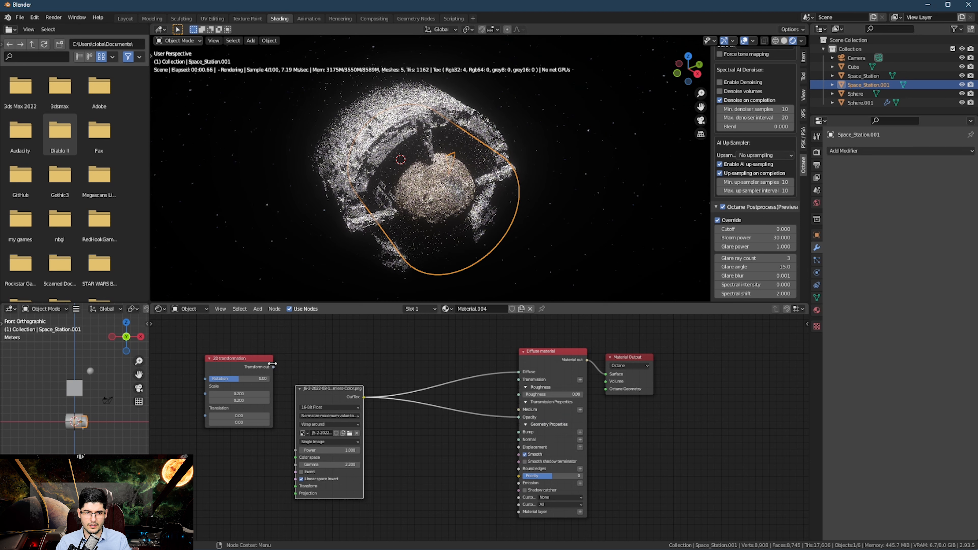
{"action": "left_click_drag", "start_coordinate": [273, 367], "coordinate": [300, 487]}
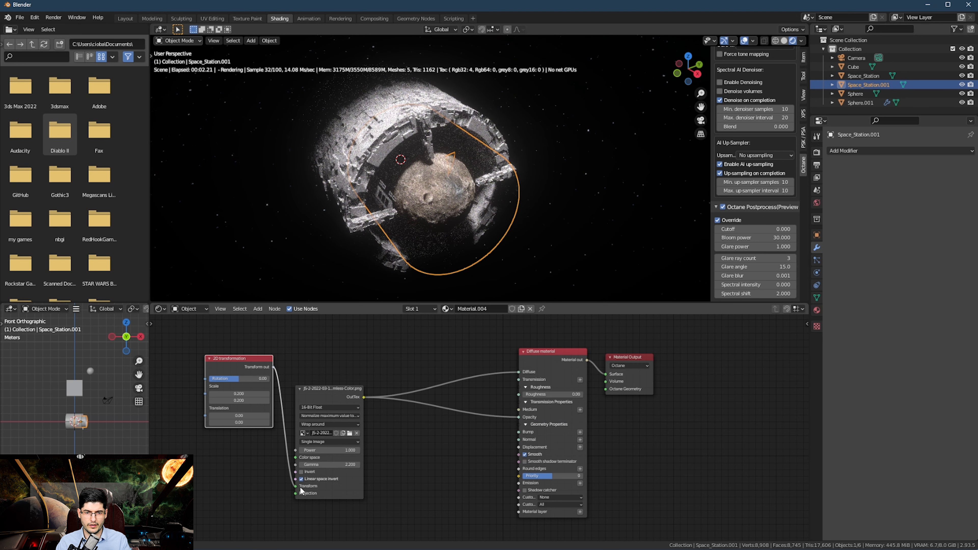
{"action": "left_click_drag", "start_coordinate": [330, 401], "coordinate": [399, 395]}
{"action": "scroll", "coordinate": [431, 196], "scroll_direction": "up", "scroll_amount": 5}
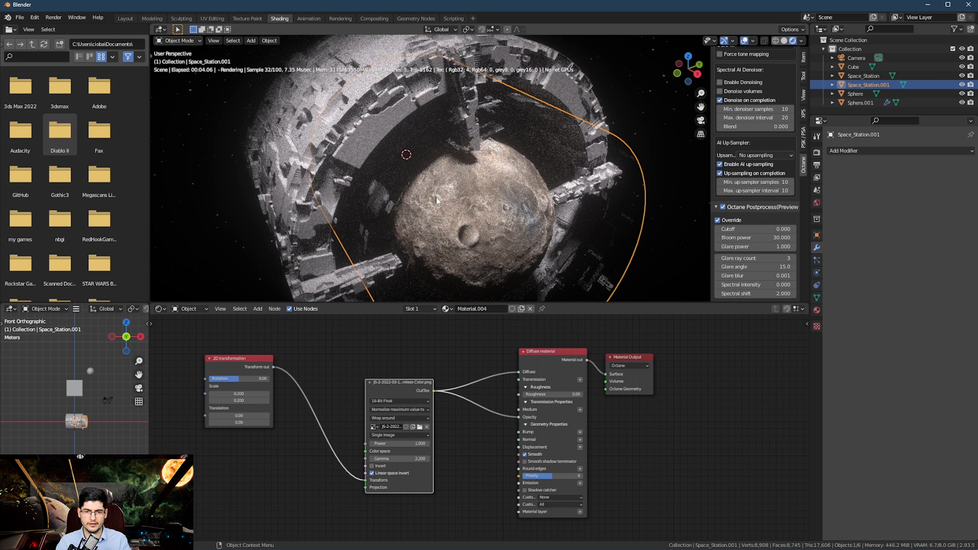
{"action": "left_click_drag", "start_coordinate": [224, 361], "coordinate": [283, 375]}
Step: Try gamma values of 1 and 0 on the Seamless-Color image node and settle on 0.5
{"action": "scroll", "coordinate": [355, 402], "scroll_direction": "up", "scroll_amount": 2}
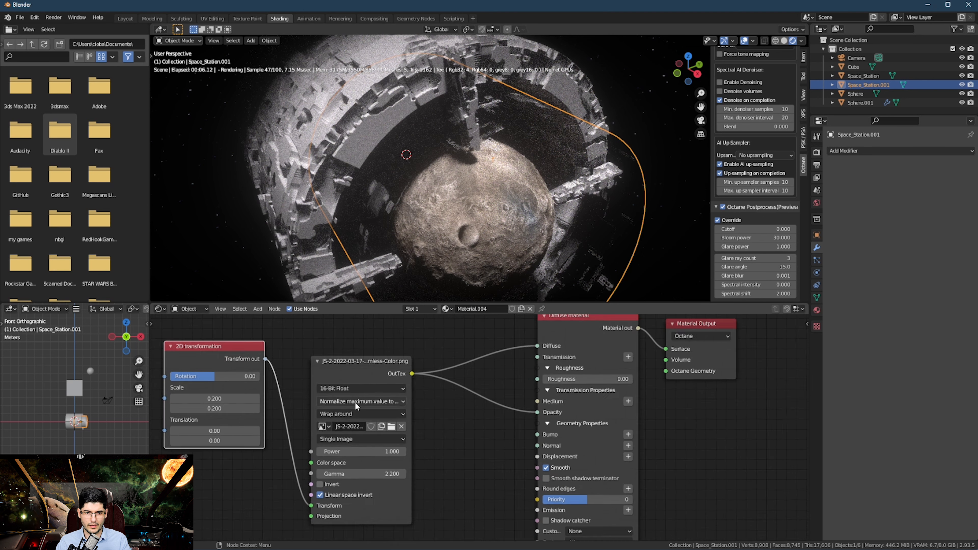
{"action": "scroll", "coordinate": [361, 412], "scroll_direction": "up", "scroll_amount": 2}
{"action": "left_click", "coordinate": [336, 481]}
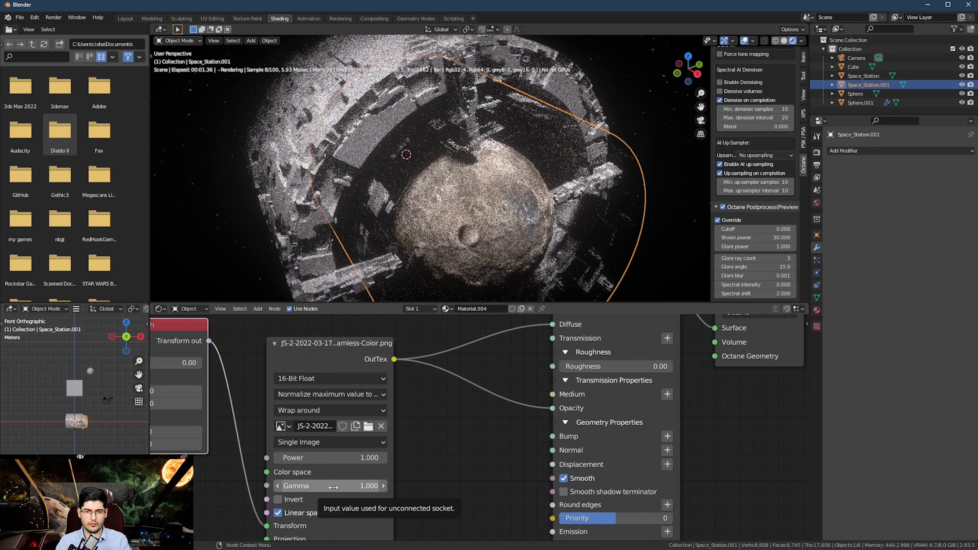
{"action": "left_click", "coordinate": [335, 485]}
{"action": "type", "text": "0"}
{"action": "key", "text": "Return"}
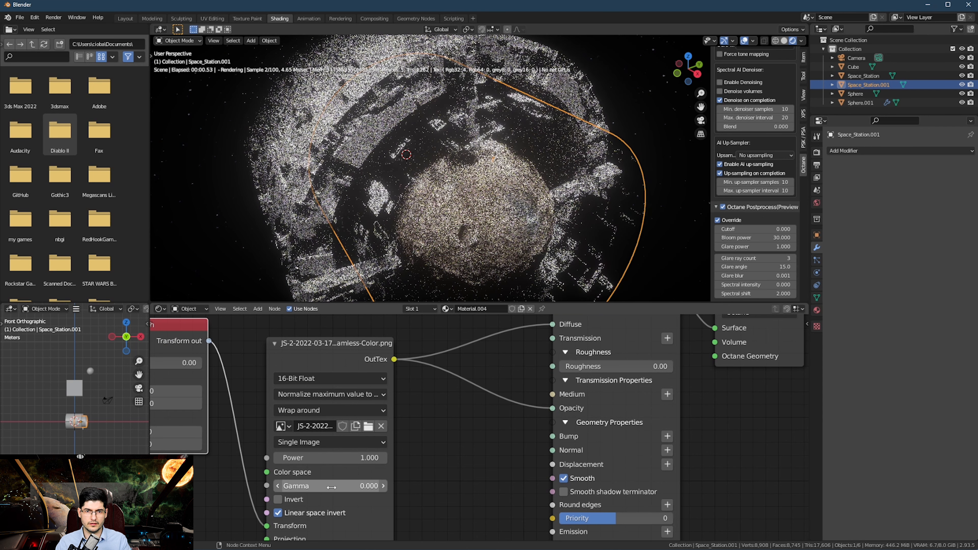
{"action": "left_click", "coordinate": [331, 486]}
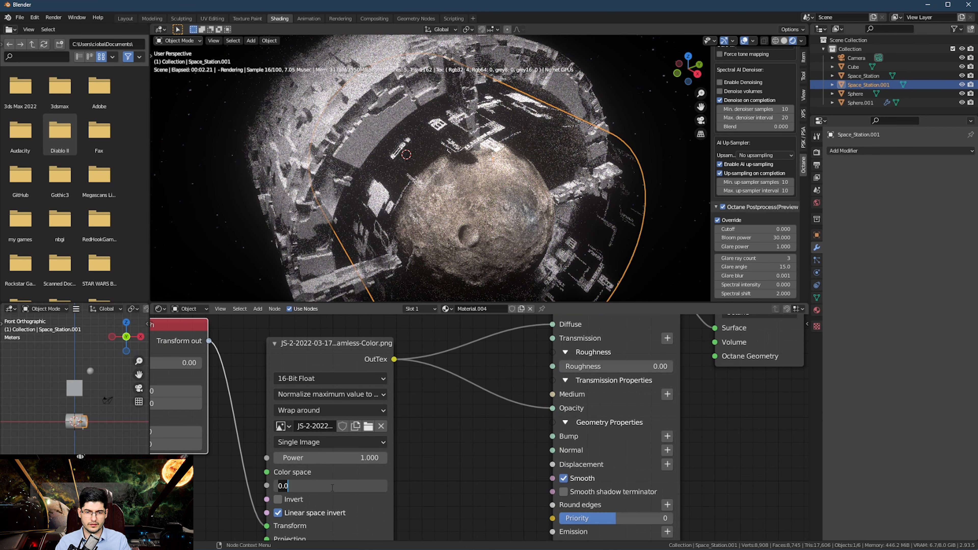
{"action": "type", "text": "0.5"}
{"action": "key", "text": "Return"}
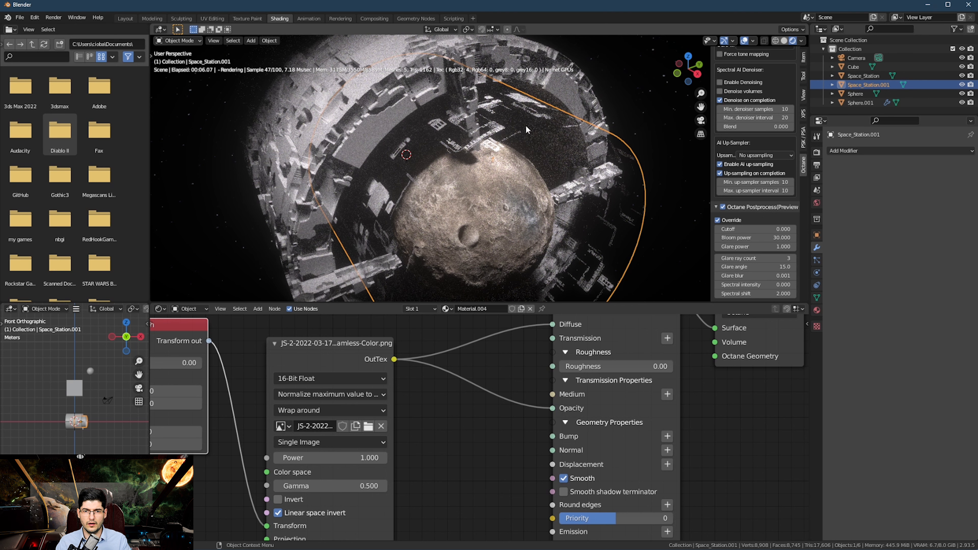
Step: Slide the Space_Station.001 shell about 0.32 m along X, out of the station's open end
{"action": "mouse_move", "coordinate": [519, 140]}
{"action": "middle_mouse_down"}
{"action": "mouse_move", "coordinate": [549, 138]}
{"action": "mouse_move", "coordinate": [535, 139]}
{"action": "middle_mouse_up"}
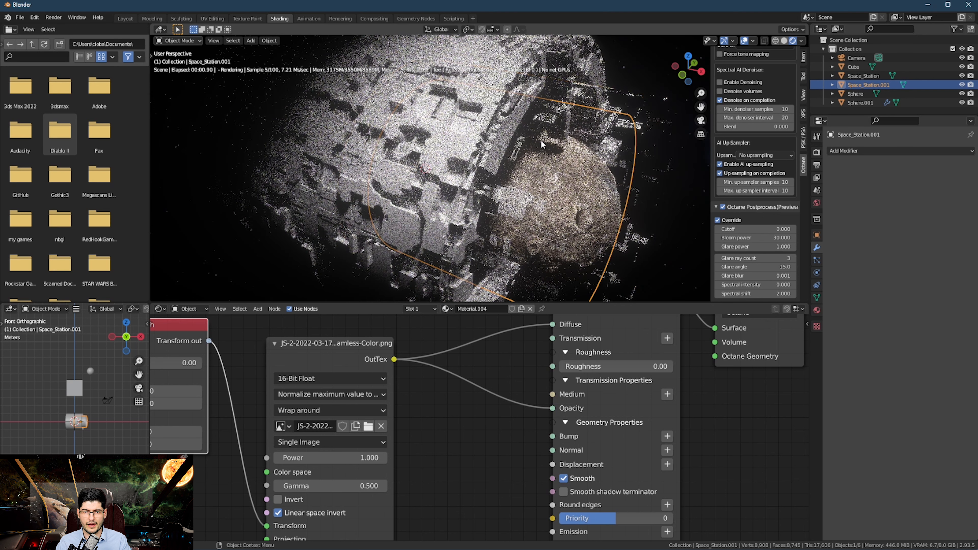
{"action": "key", "text": "g"}
{"action": "key", "text": "x"}
{"action": "left_click", "coordinate": [558, 171]}
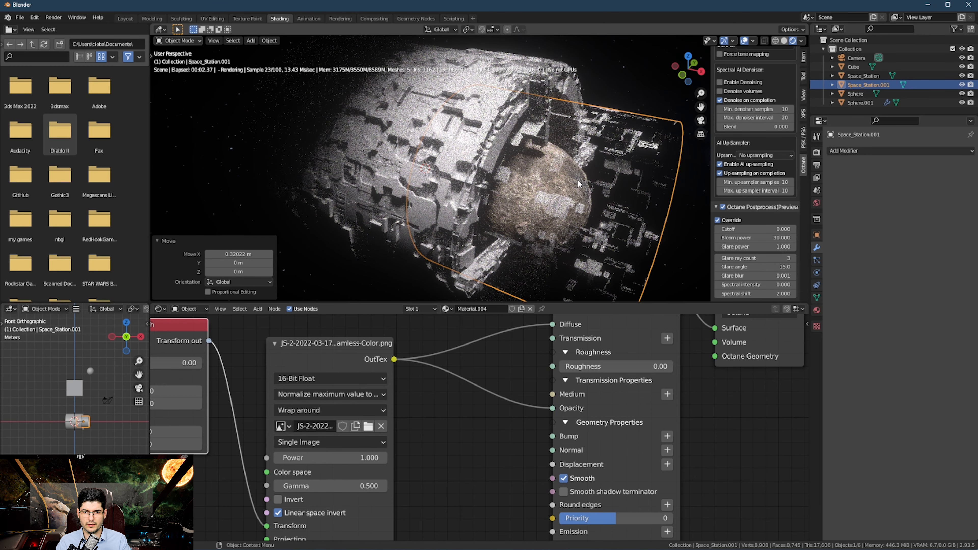
{"action": "middle_click_drag", "start_coordinate": [605, 168], "coordinate": [507, 179]}
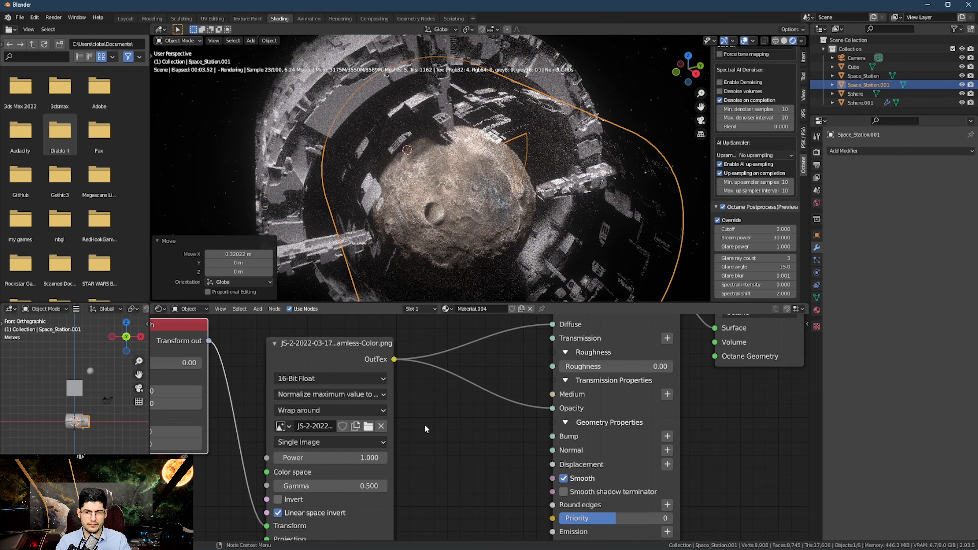
Step: Add a Solidify modifier to Space_Station.001
{"action": "middle_click_drag", "start_coordinate": [429, 424], "coordinate": [431, 423]}
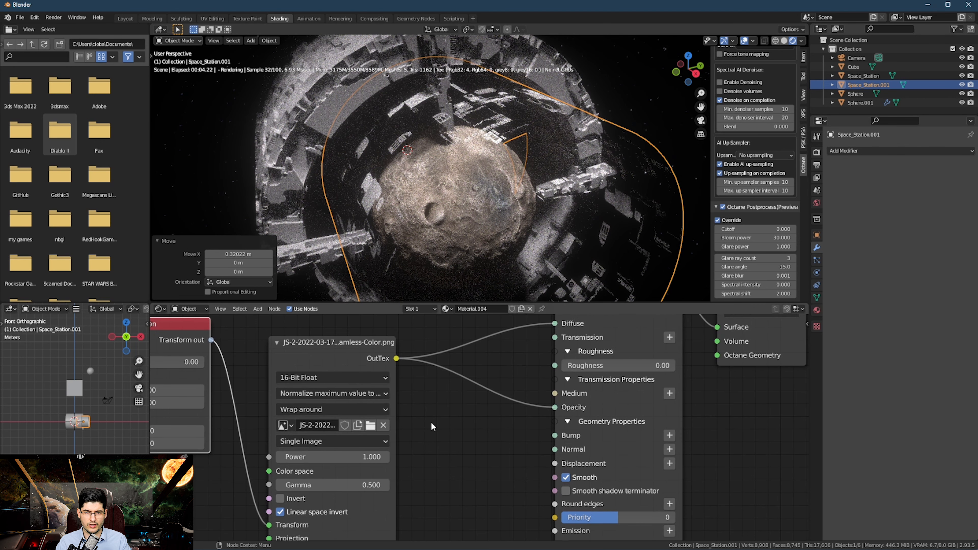
{"action": "left_click", "coordinate": [853, 151]}
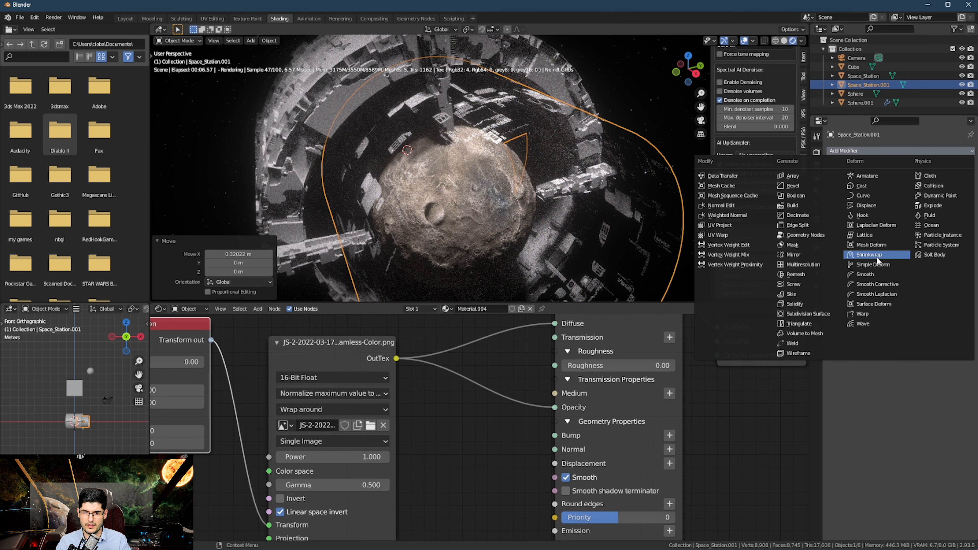
{"action": "left_click", "coordinate": [822, 303]}
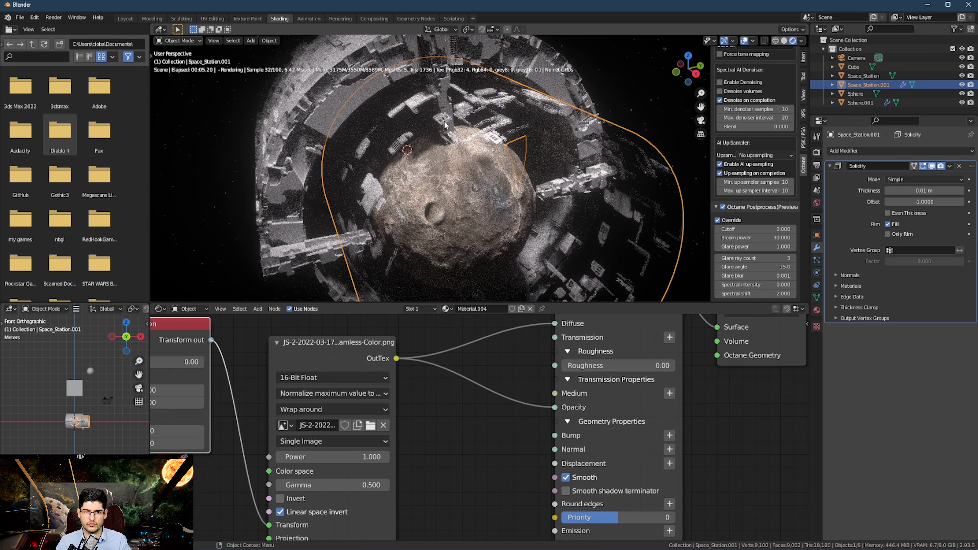
Step: Move Space_Station.001 about -0.37 m along X and link its Seamless-Color image's OutTex to the Diffuse material's Displacement input
{"action": "middle_click_drag", "start_coordinate": [444, 128], "coordinate": [504, 144]}
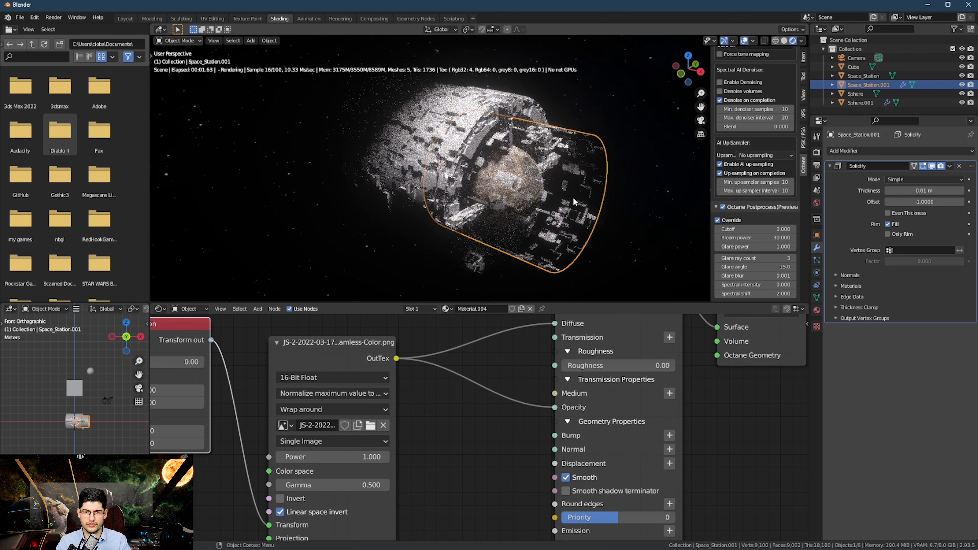
{"action": "key", "text": "g"}
{"action": "key", "text": "x"}
{"action": "left_click", "coordinate": [540, 192]}
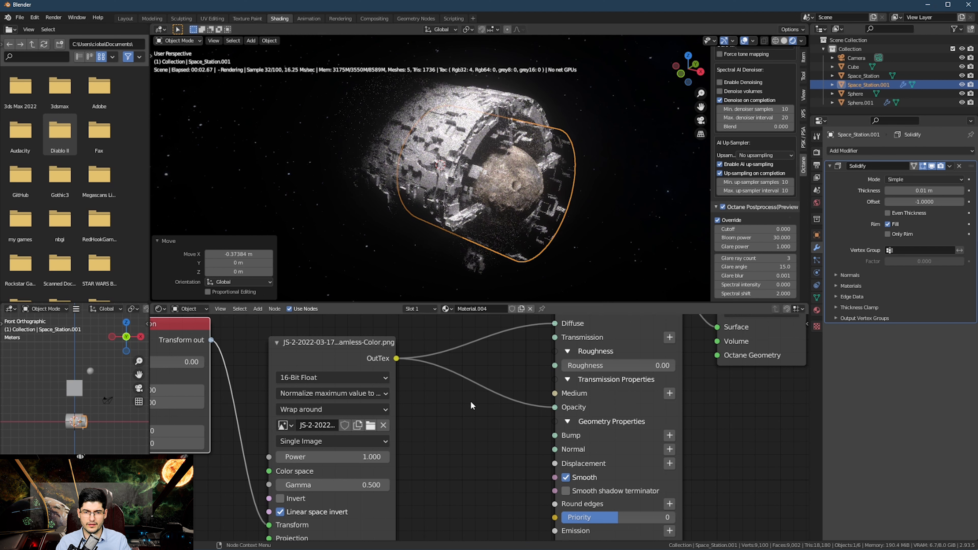
{"action": "left_click_drag", "start_coordinate": [396, 358], "coordinate": [555, 463]}
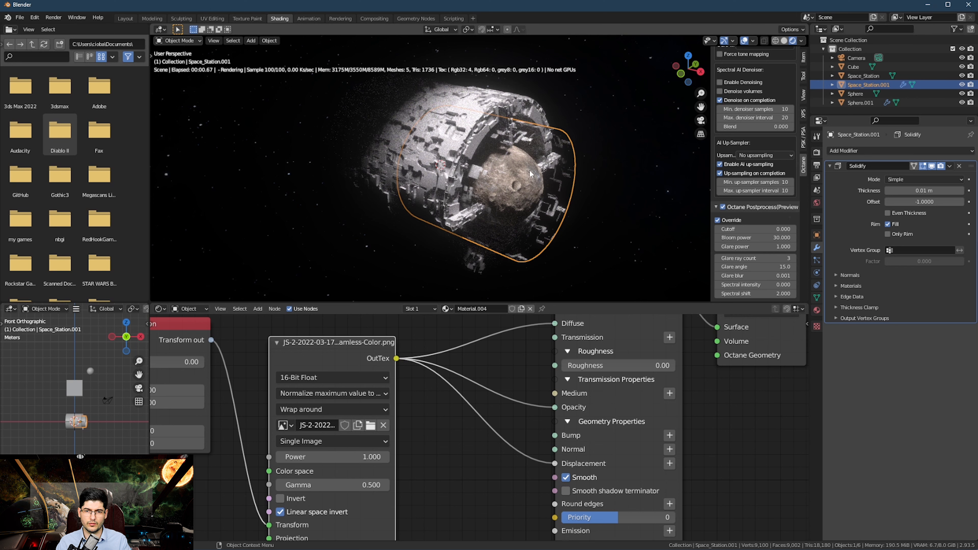
Step: Remove the Solidify modifier from Space_Station.001 and inspect the inner shell around the sphere
{"action": "left_click", "coordinate": [959, 165]}
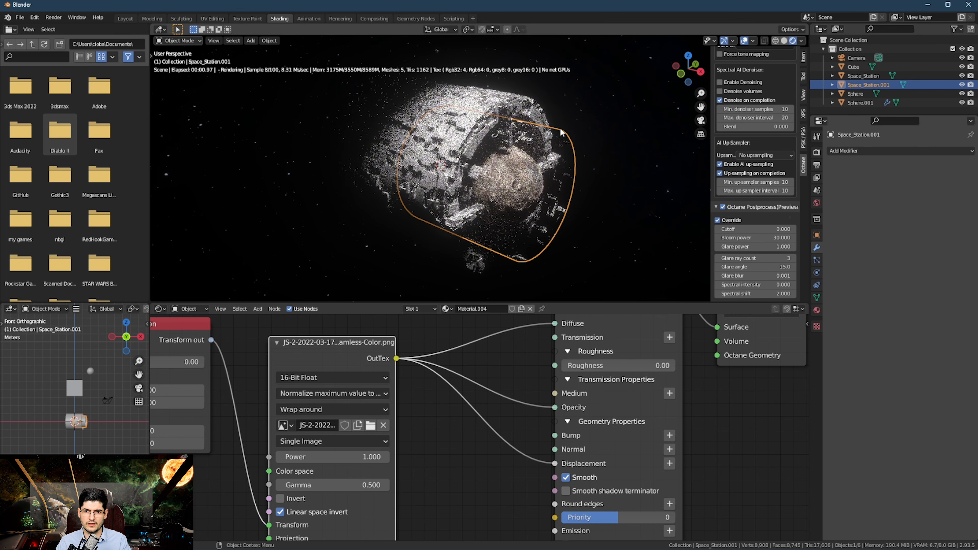
{"action": "scroll", "coordinate": [560, 126], "scroll_direction": "up", "scroll_amount": 4}
{"action": "scroll", "coordinate": [560, 128], "scroll_direction": "up", "scroll_amount": 3}
{"action": "middle_click_drag", "start_coordinate": [560, 128], "coordinate": [569, 193], "text": "shift"}
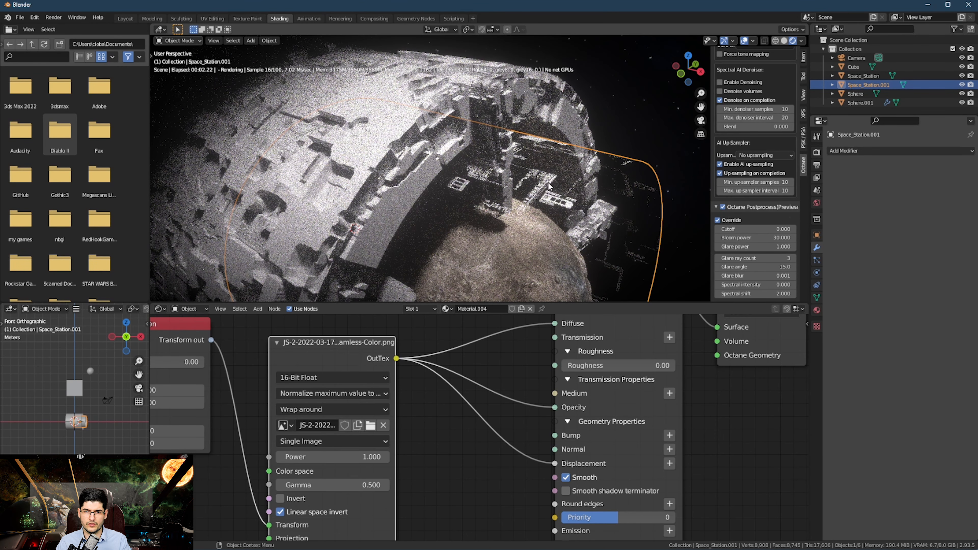
{"action": "scroll", "coordinate": [463, 189], "scroll_direction": "down", "scroll_amount": 6}
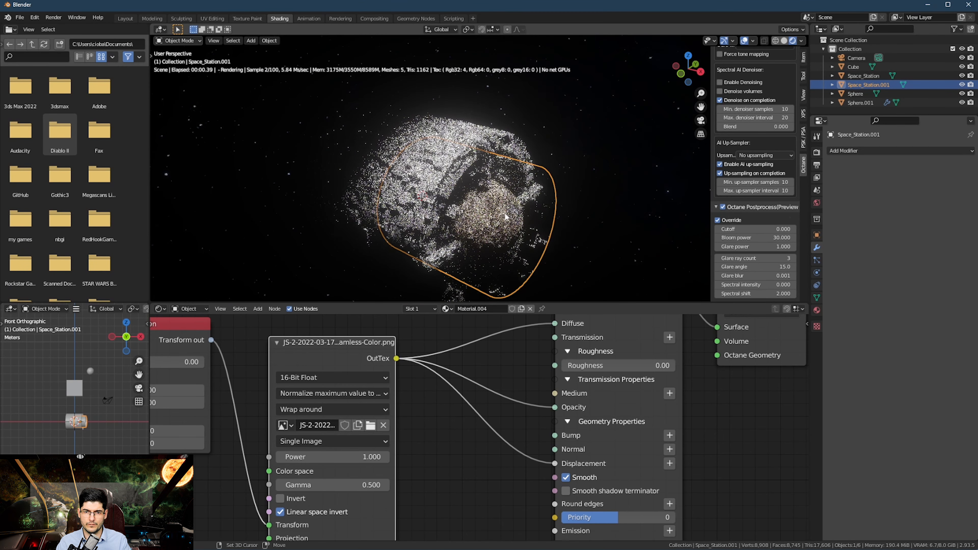
{"action": "scroll", "coordinate": [484, 198], "scroll_direction": "down", "scroll_amount": 1}
{"action": "middle_click_drag", "start_coordinate": [484, 199], "coordinate": [489, 195]}
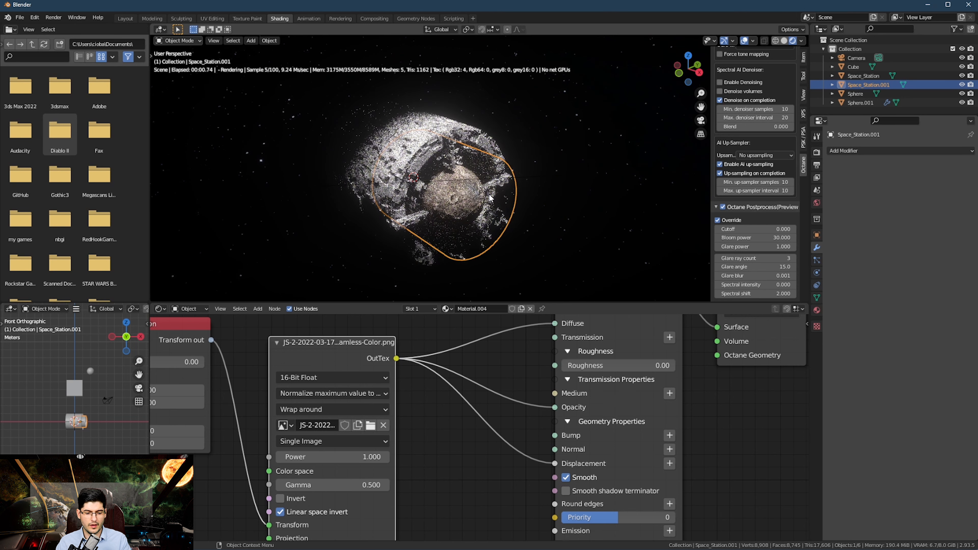
Step: Launch JSplacement and reposition its window over Blender
{"action": "key", "text": "super+s"}
{"action": "type", "text": "js"}
{"action": "key", "text": "Return"}
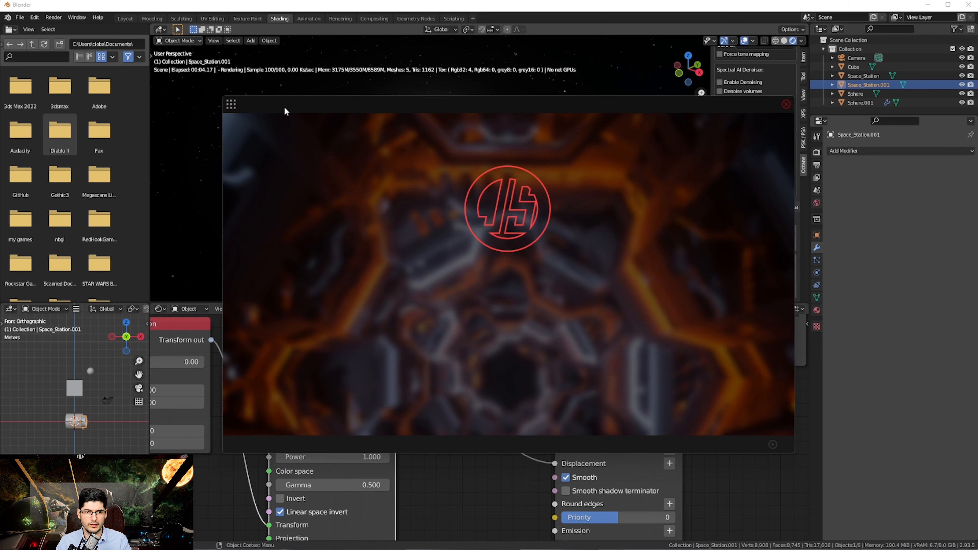
{"action": "left_click_drag", "start_coordinate": [284, 107], "coordinate": [89, 25]}
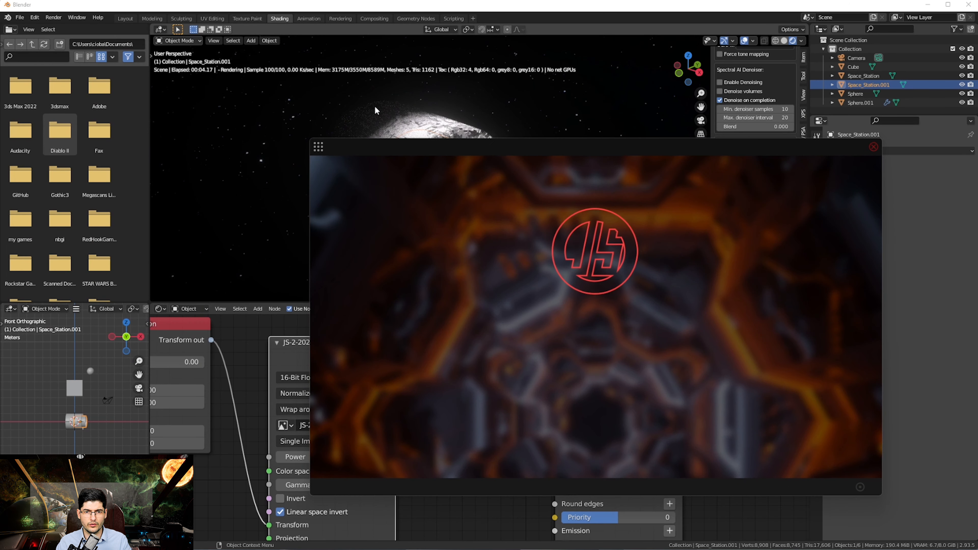
Step: Generate a seamless displacement map in the JSplacement: 2 generator with the Classic Set sprites
{"action": "mouse_move", "coordinate": [377, 202]}
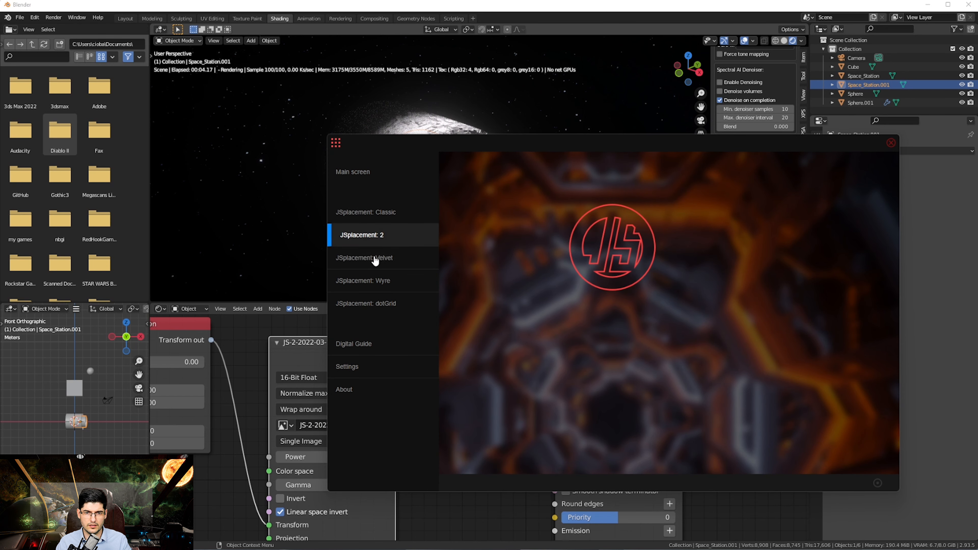
{"action": "left_click", "coordinate": [370, 235]}
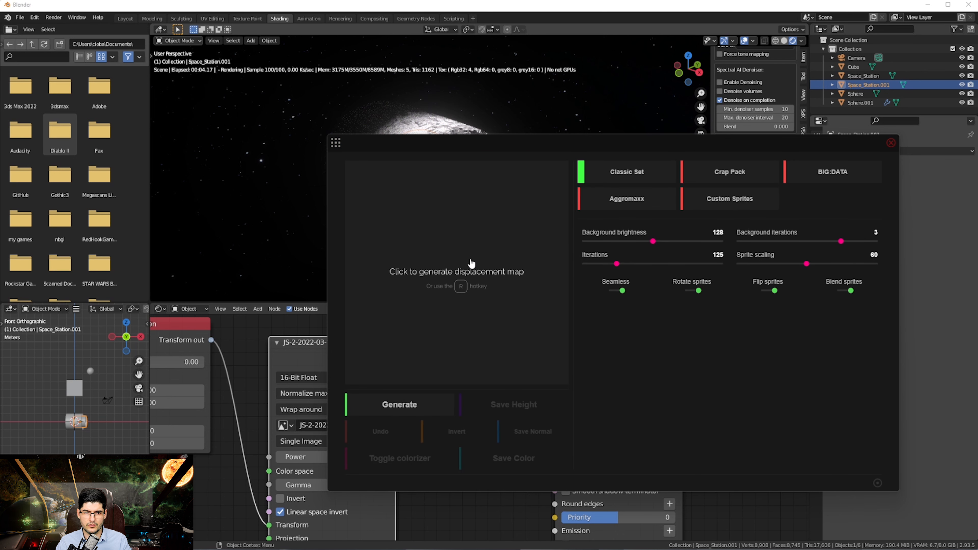
{"action": "left_click", "coordinate": [471, 264]}
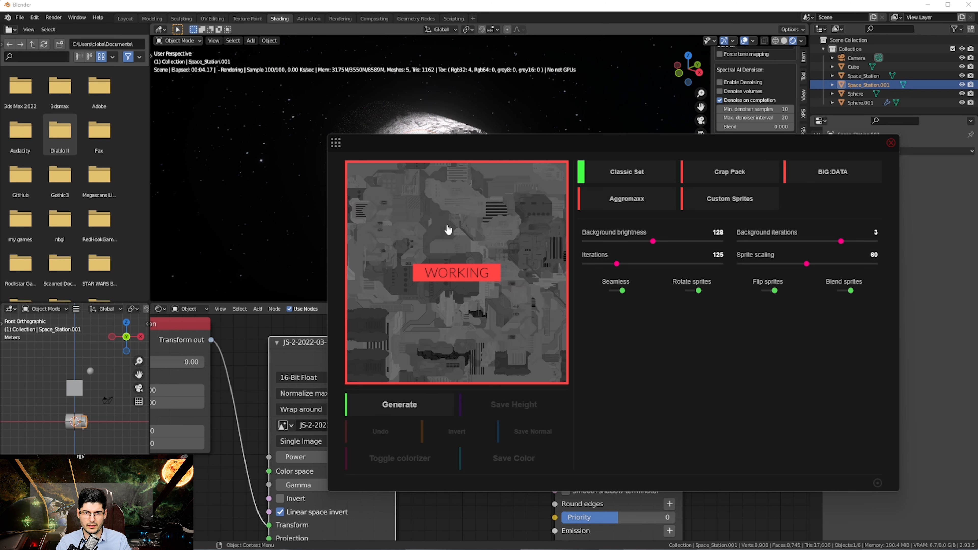
{"action": "left_click_drag", "start_coordinate": [538, 141], "coordinate": [466, 104]}
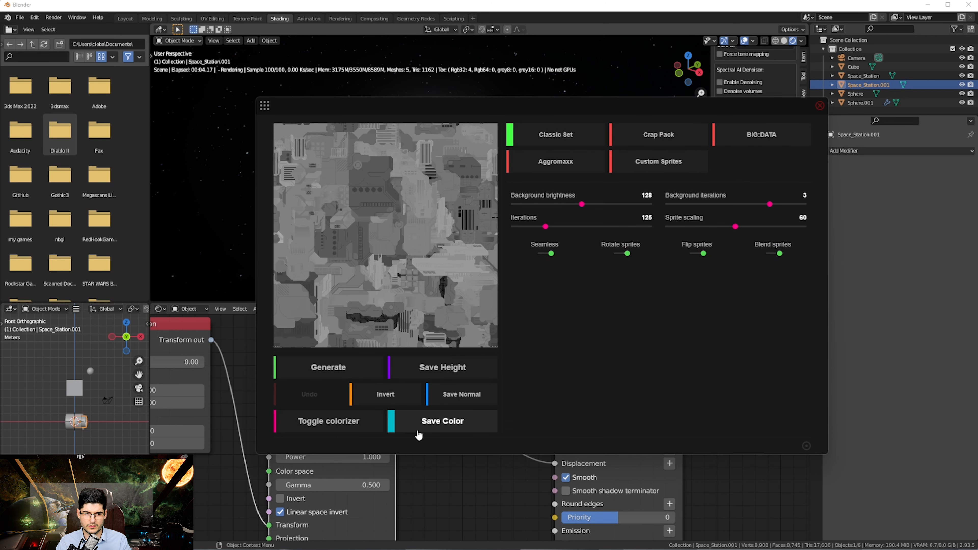
Step: Turn on the colorizer and preview the generated map in several gradients, ending with the first white, grey and red one
{"action": "left_click", "coordinate": [330, 424]}
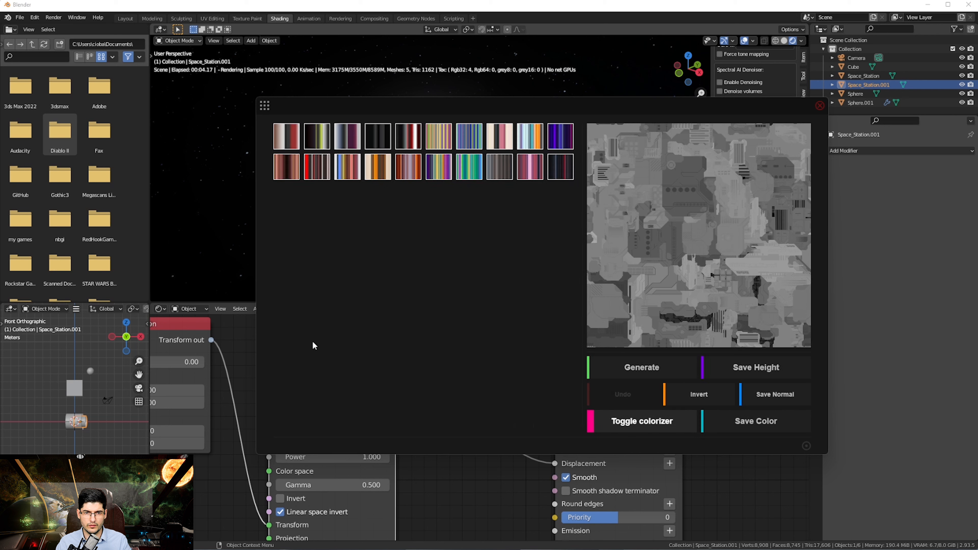
{"action": "left_click", "coordinate": [342, 167]}
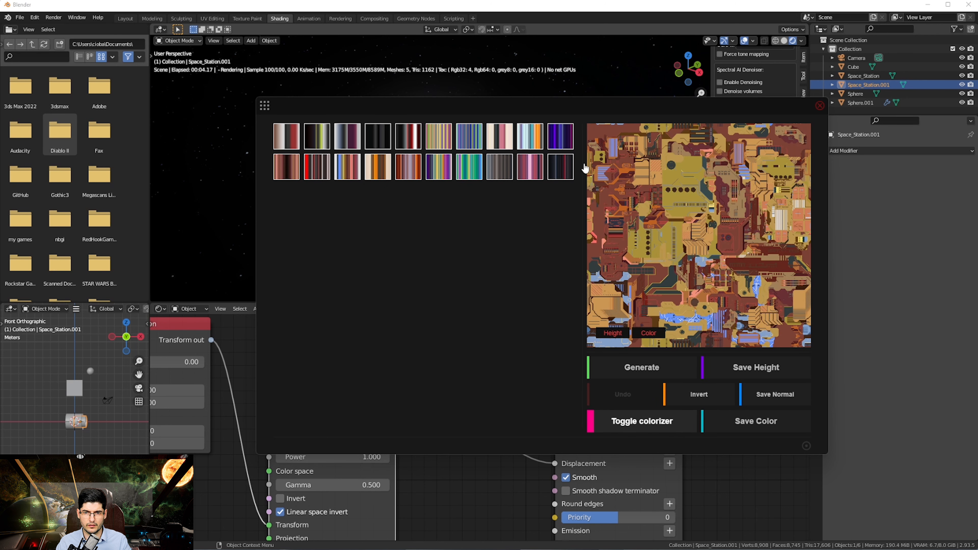
{"action": "left_click", "coordinate": [533, 163]}
{"action": "left_click", "coordinate": [568, 168]}
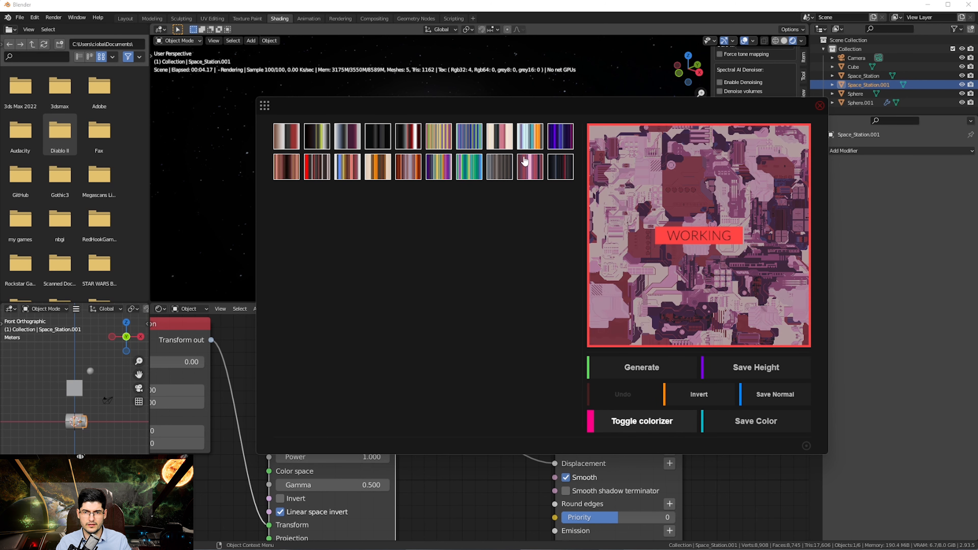
{"action": "left_click", "coordinate": [291, 144]}
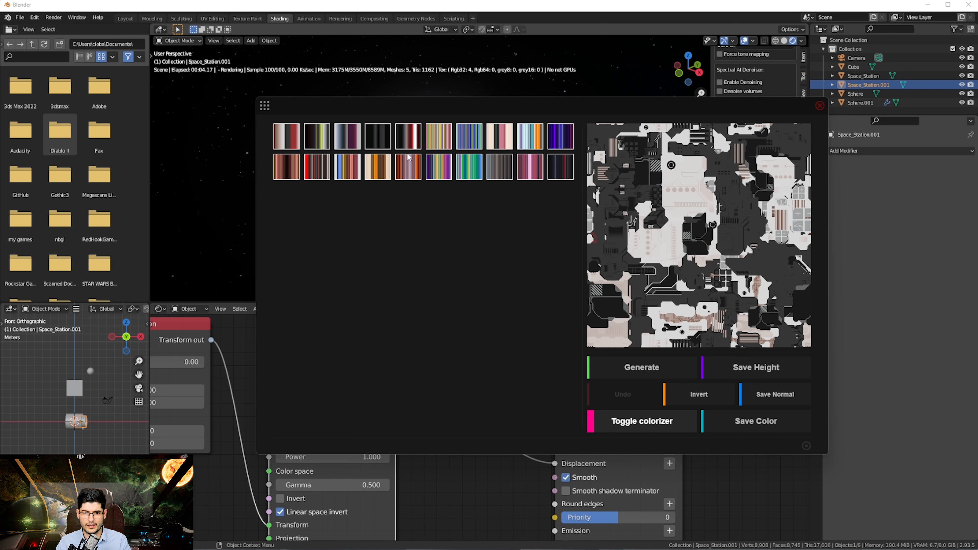
Step: Turn off the colorizer and regenerate the map with background brightness 0, iterations 10, background iterations 1 and sprite scaling 16
{"action": "left_click", "coordinate": [655, 422]}
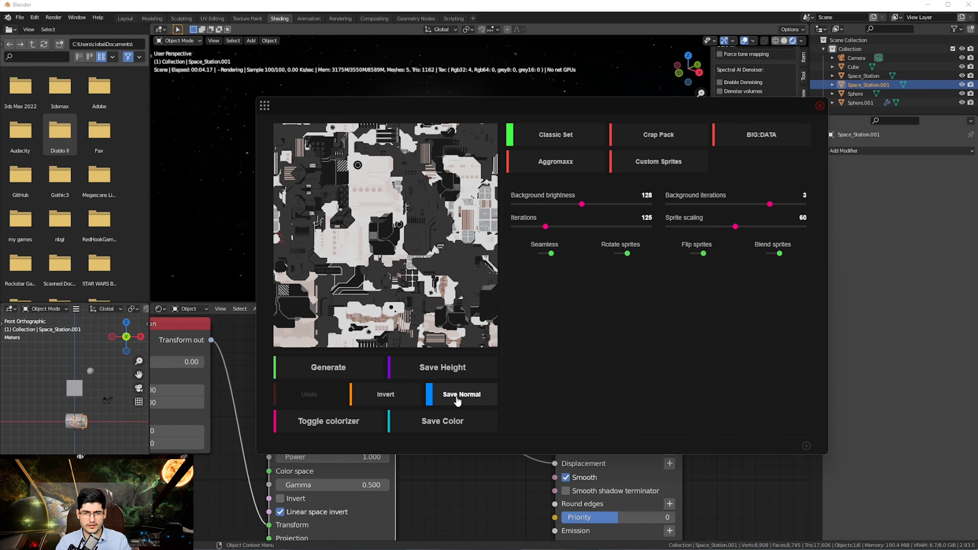
{"action": "left_click", "coordinate": [328, 367]}
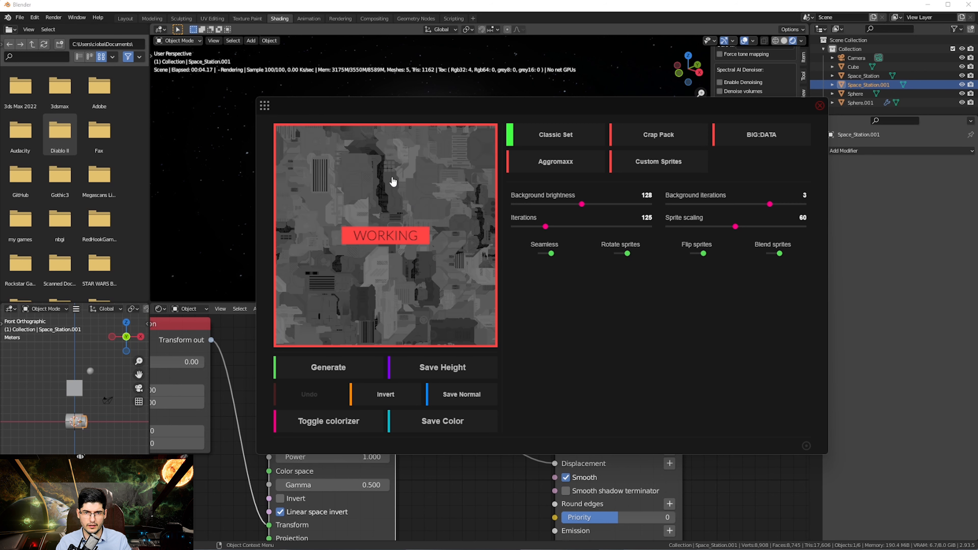
{"action": "left_click_drag", "start_coordinate": [581, 208], "coordinate": [503, 209]}
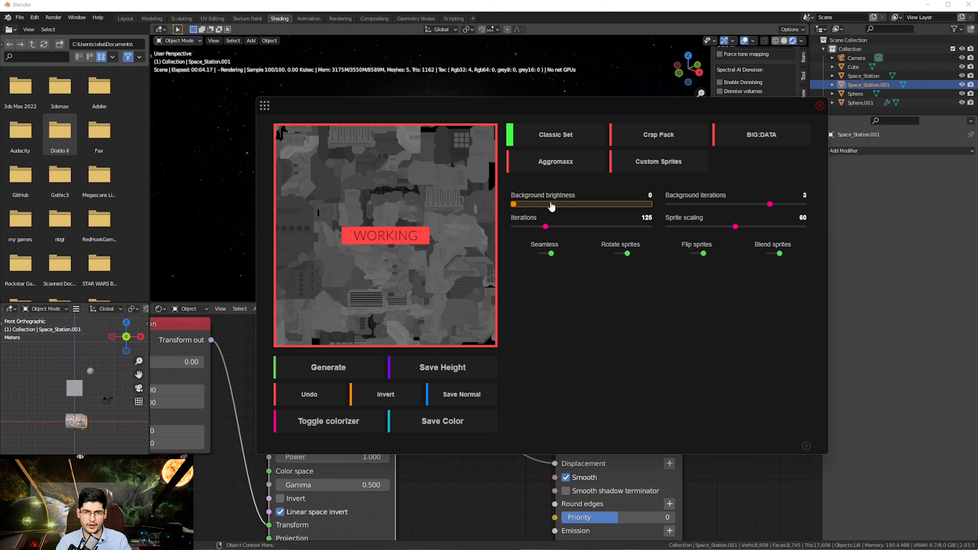
{"action": "left_click_drag", "start_coordinate": [546, 226], "coordinate": [509, 228]}
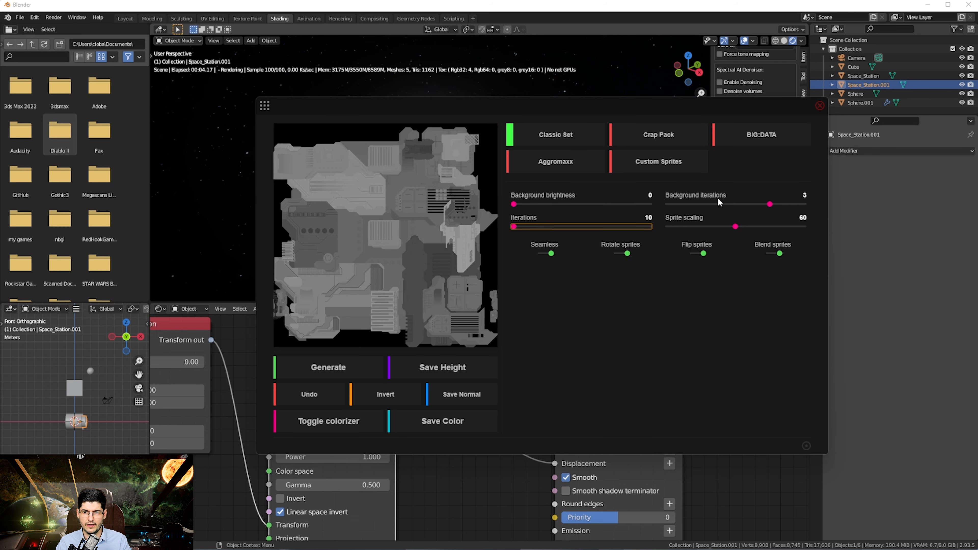
{"action": "left_click_drag", "start_coordinate": [718, 204], "coordinate": [713, 209]}
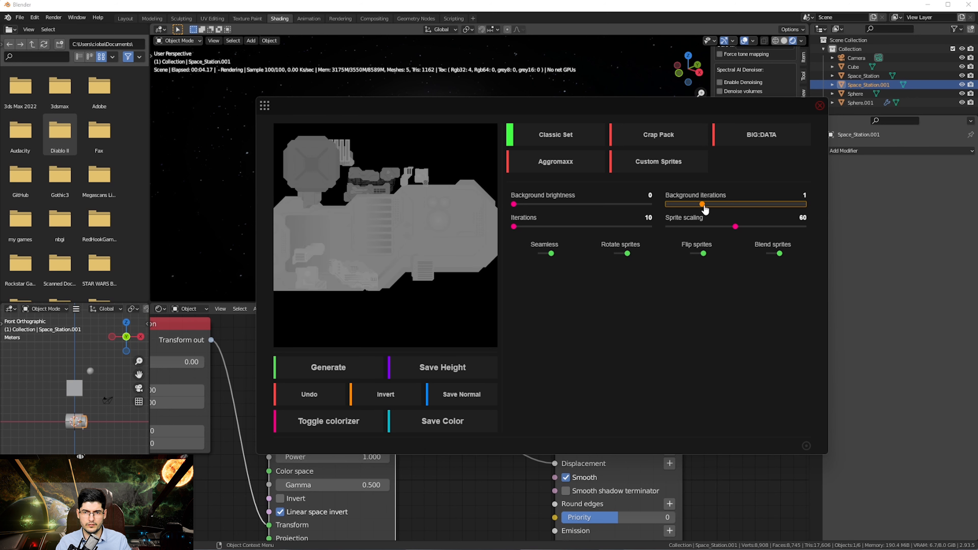
{"action": "left_click", "coordinate": [686, 227]}
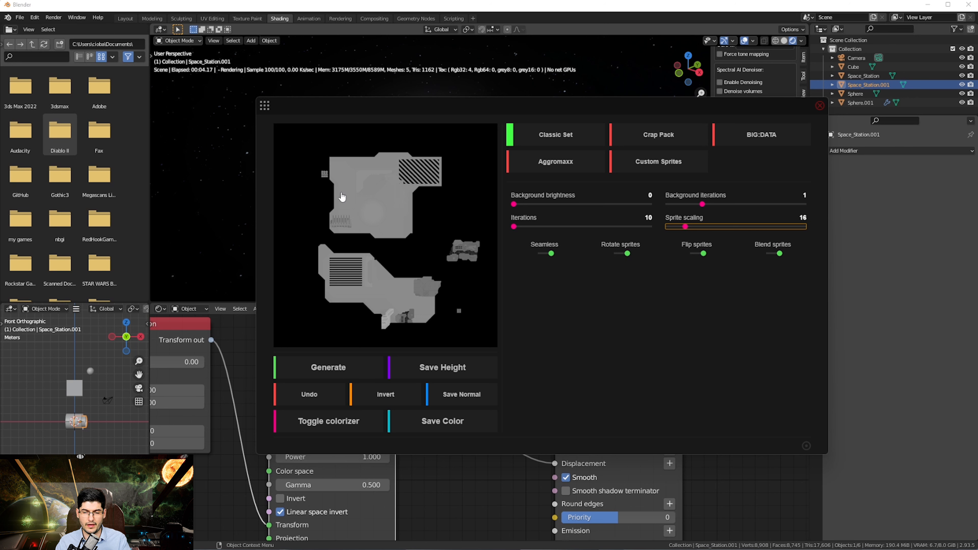
Step: Switch to the generator for layered wire patterns and generate a displacement map with its default settings
{"action": "left_click", "coordinate": [264, 108]}
{"action": "left_click", "coordinate": [296, 231]}
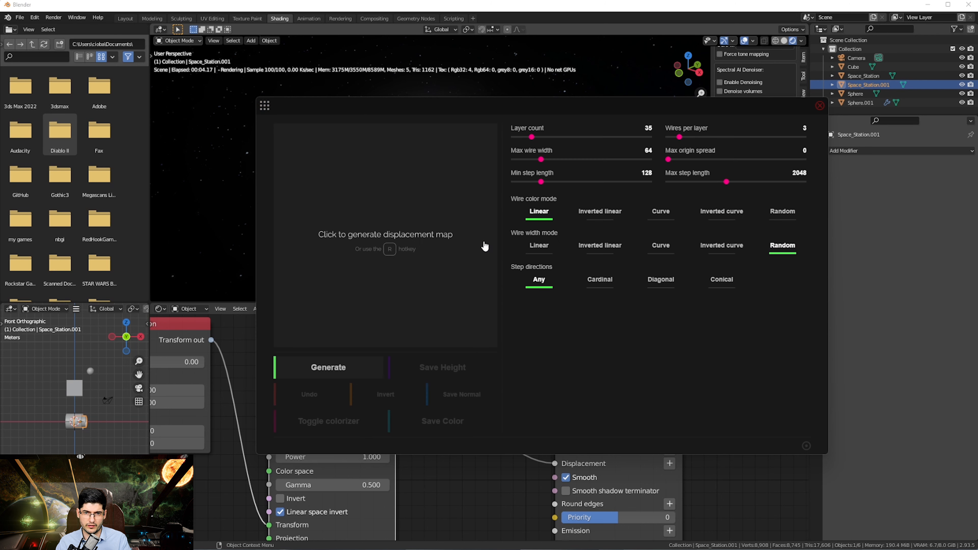
{"action": "left_click", "coordinate": [453, 256]}
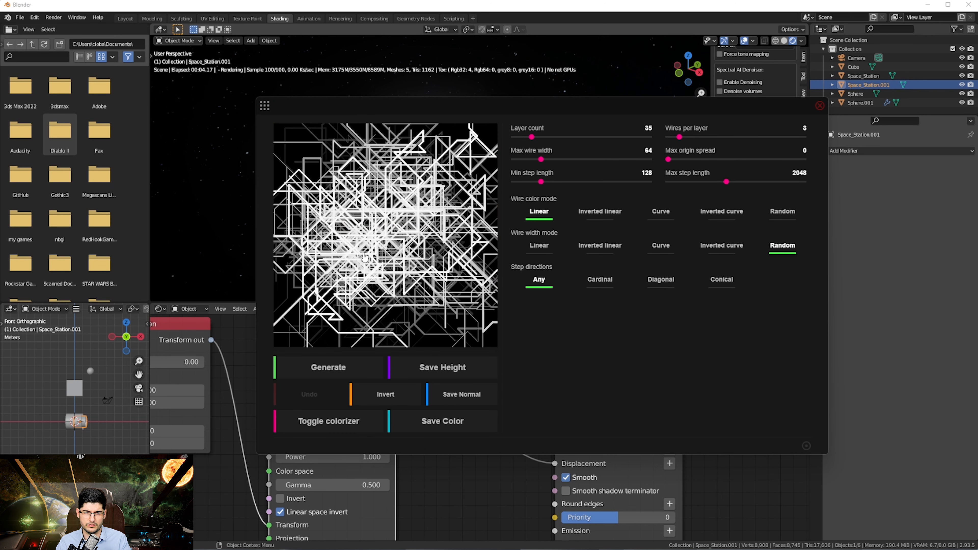
Step: Return to Blender, view the space station through the camera and deselect all objects
{"action": "left_click_drag", "start_coordinate": [786, 108], "coordinate": [637, 182]}
{"action": "left_click", "coordinate": [672, 183]}
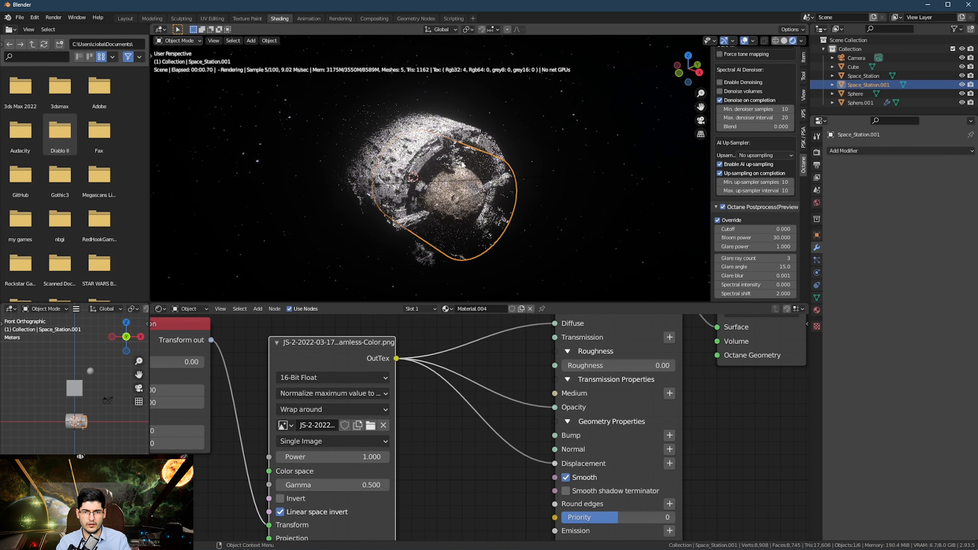
{"action": "key", "text": "KP_0"}
{"action": "scroll", "coordinate": [461, 165], "scroll_direction": "down", "scroll_amount": 2}
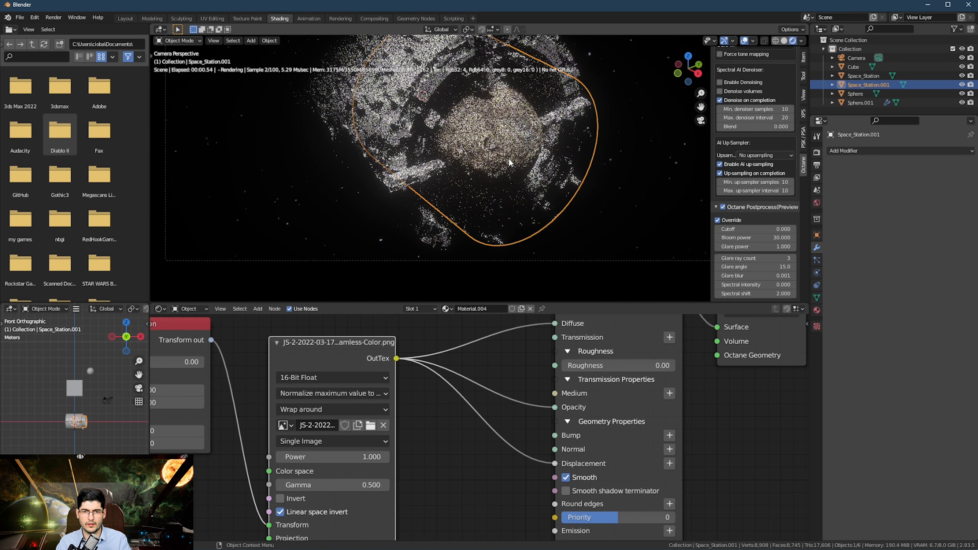
{"action": "key", "text": "alt+a"}
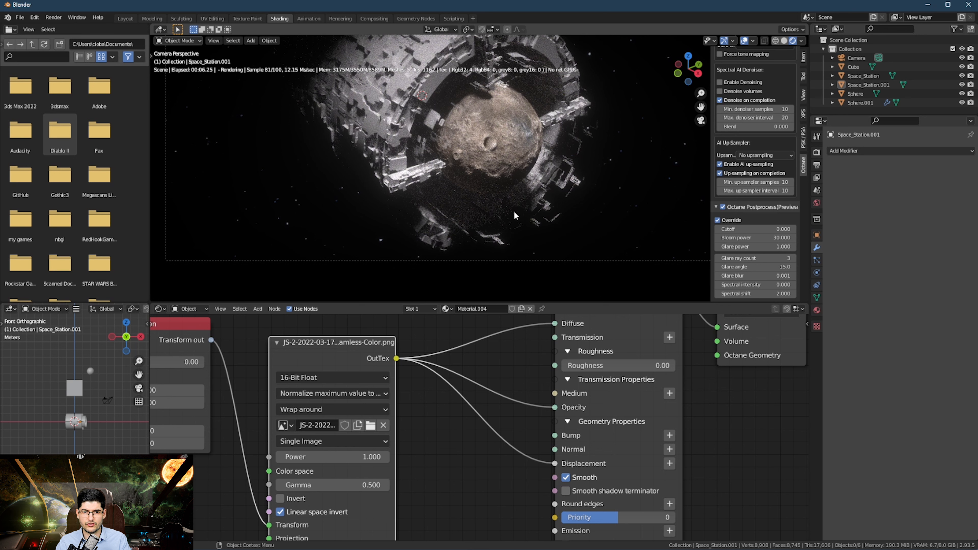
Step: Render the camera view and choose another render slot for the result
{"action": "key", "text": "F12"}
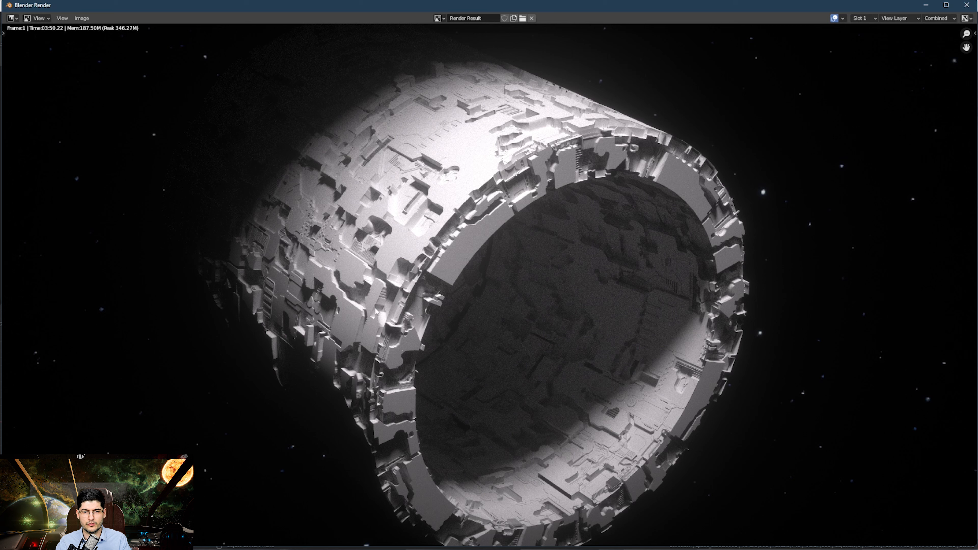
{"action": "scroll", "coordinate": [361, 222], "scroll_direction": "down", "scroll_amount": 2}
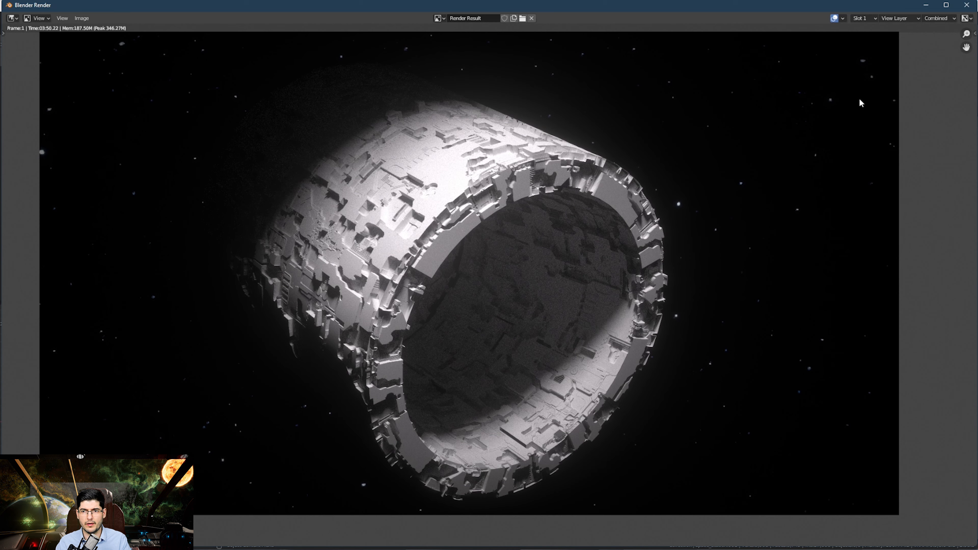
{"action": "left_click", "coordinate": [865, 19]}
{"action": "left_click", "coordinate": [863, 46]}
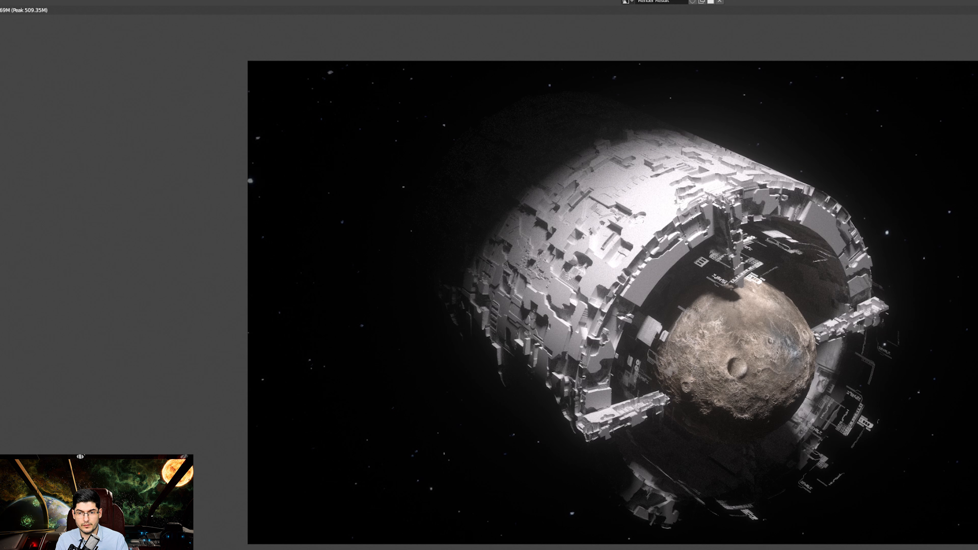
Step: Compare the new station render with the one in the other render slot
{"action": "key", "text": "j"}
{"action": "key", "text": "j"}
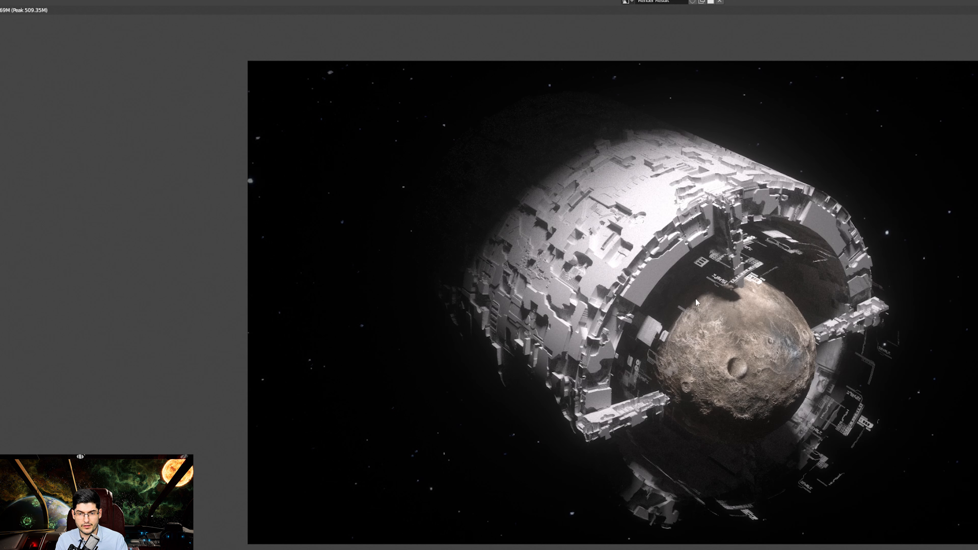
{"action": "key", "text": "j"}
{"action": "key", "text": "j"}
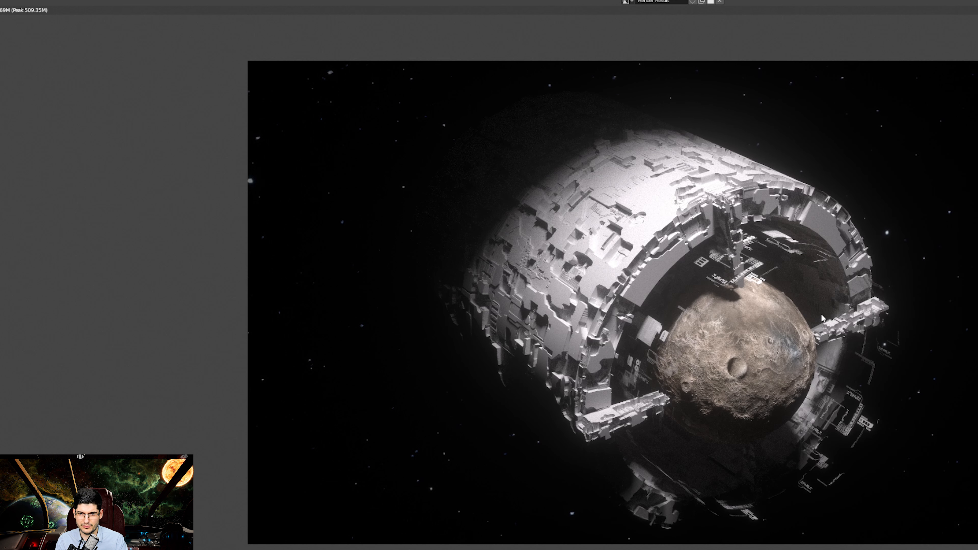
Step: Examine the rendered station up close around the inner shell's opacity cutouts, the support arms and the planet
{"action": "scroll", "coordinate": [821, 315], "scroll_direction": "up", "scroll_amount": 6}
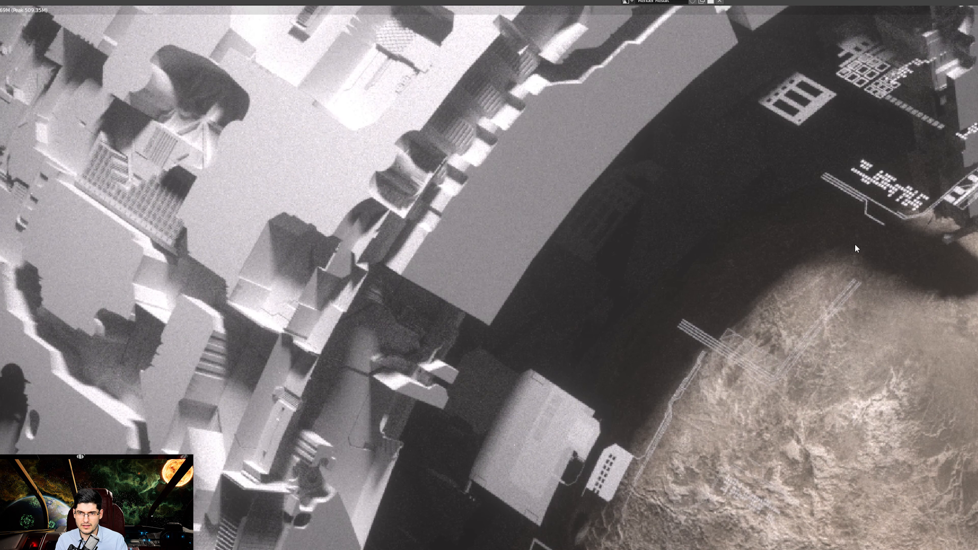
{"action": "middle_click_drag", "start_coordinate": [855, 244], "coordinate": [652, 298]}
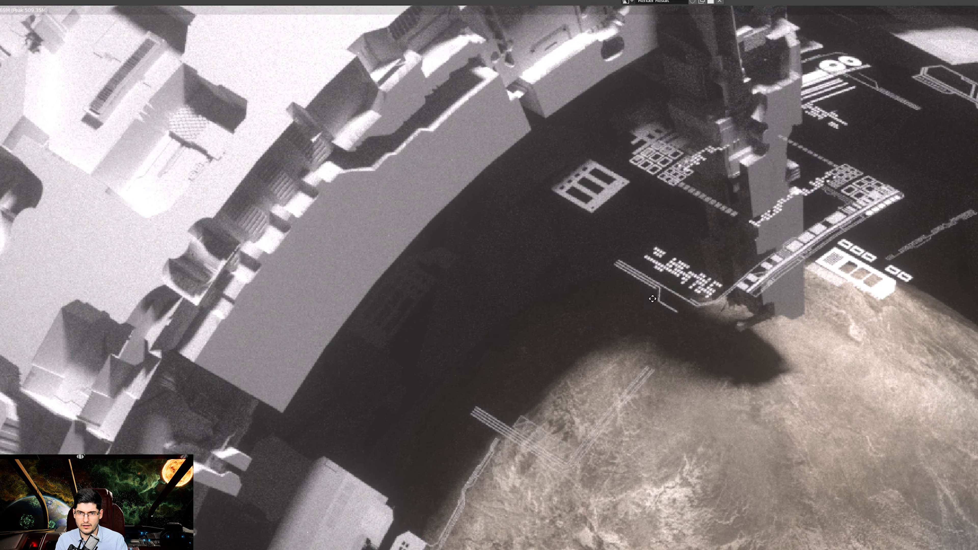
{"action": "middle_click_drag", "start_coordinate": [805, 219], "coordinate": [708, 256]}
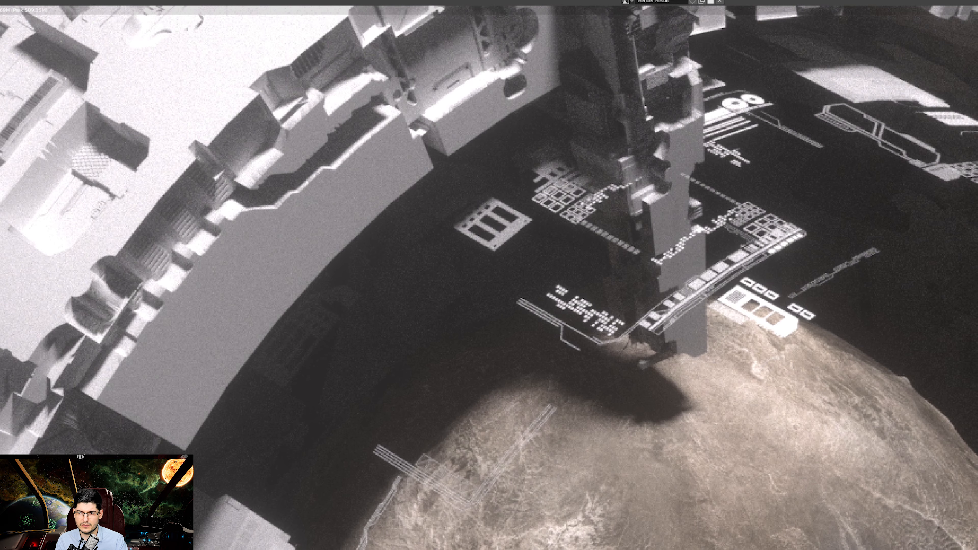
{"action": "middle_click_drag", "start_coordinate": [795, 144], "coordinate": [712, 166]}
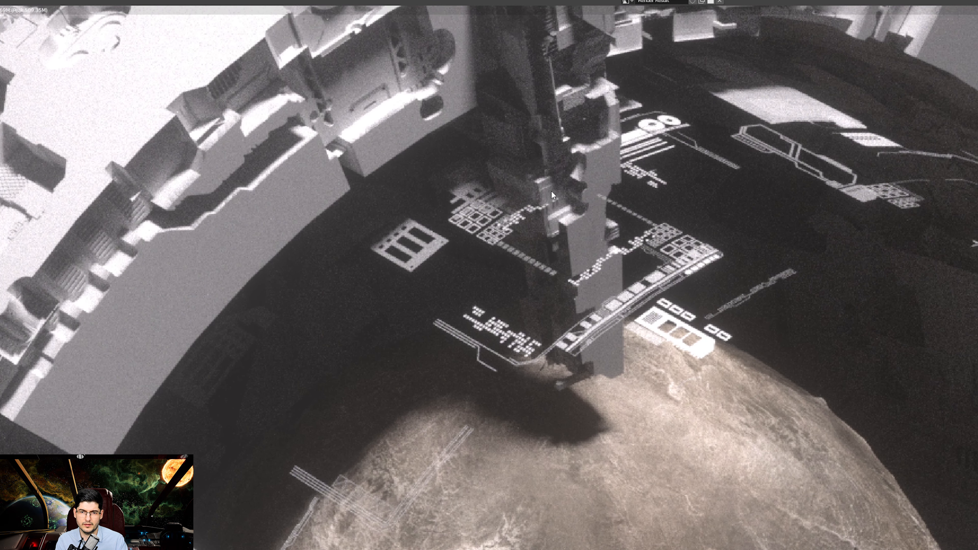
{"action": "scroll", "coordinate": [657, 271], "scroll_direction": "down", "scroll_amount": 2}
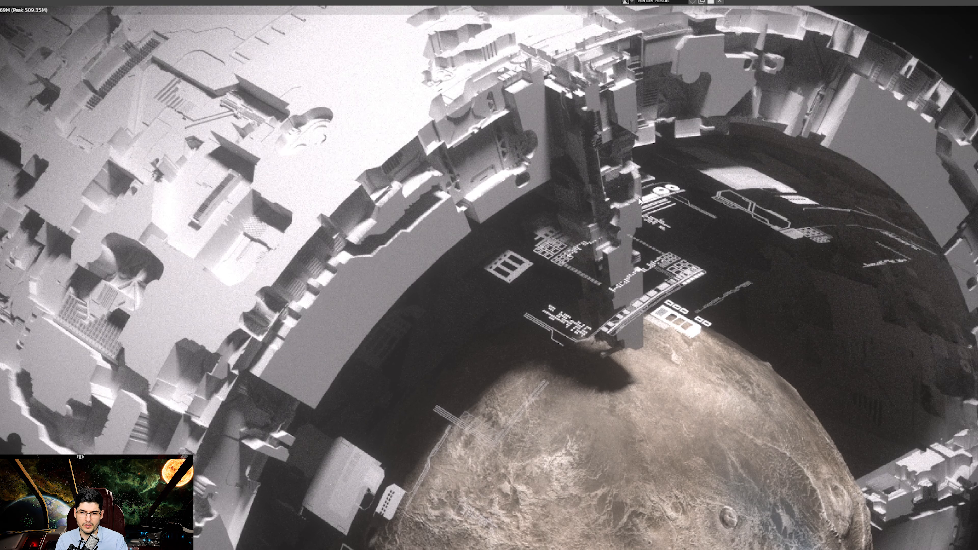
{"action": "scroll", "coordinate": [625, 236], "scroll_direction": "up", "scroll_amount": 1}
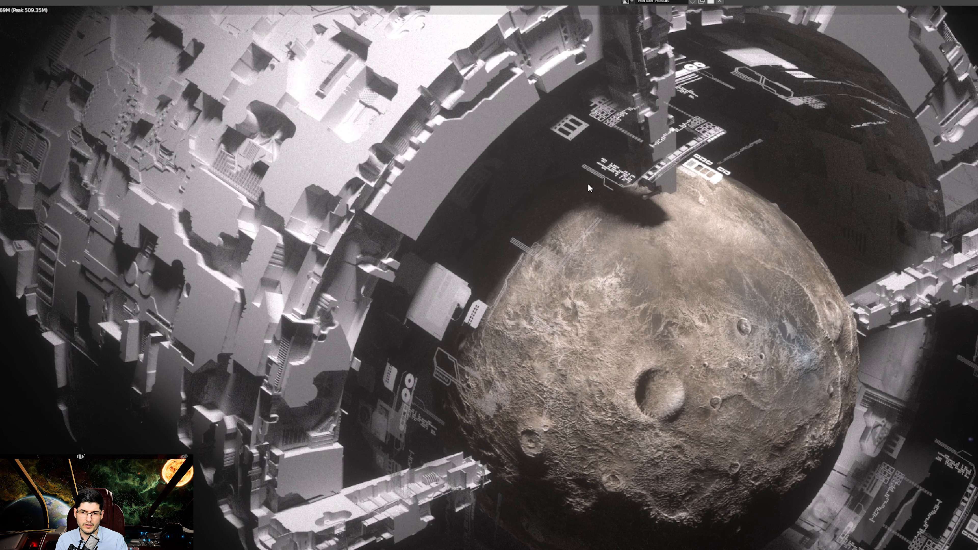
{"action": "middle_click_drag", "start_coordinate": [589, 185], "coordinate": [495, 320]}
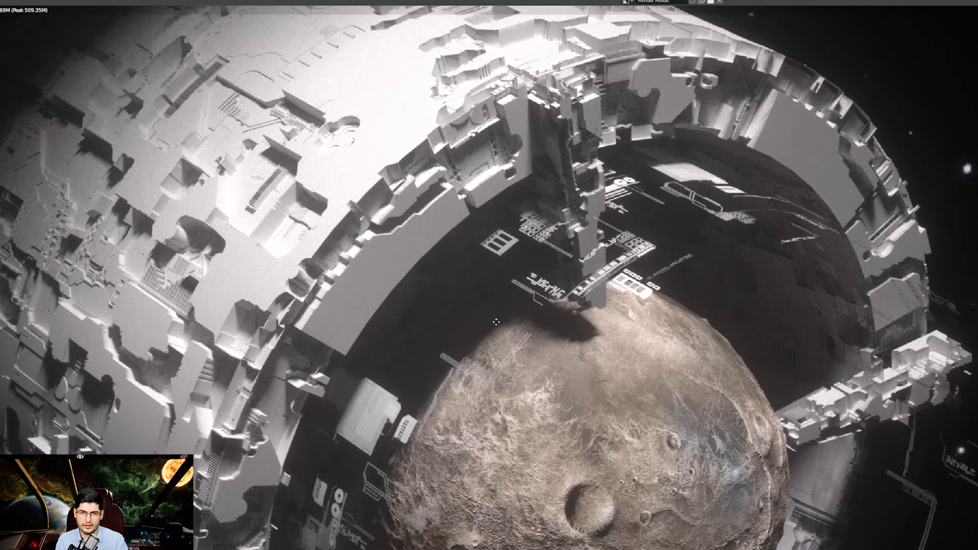
{"action": "scroll", "coordinate": [496, 320], "scroll_direction": "down", "scroll_amount": 5}
{"action": "middle_click_drag", "start_coordinate": [566, 305], "coordinate": [535, 237]}
{"action": "scroll", "coordinate": [577, 267], "scroll_direction": "up", "scroll_amount": 3}
{"action": "scroll", "coordinate": [627, 343], "scroll_direction": "up", "scroll_amount": 2}
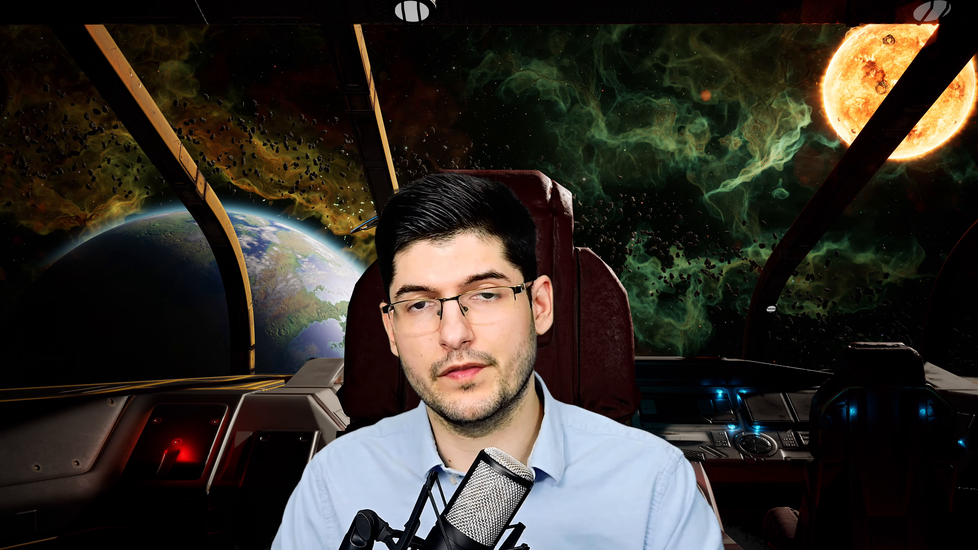